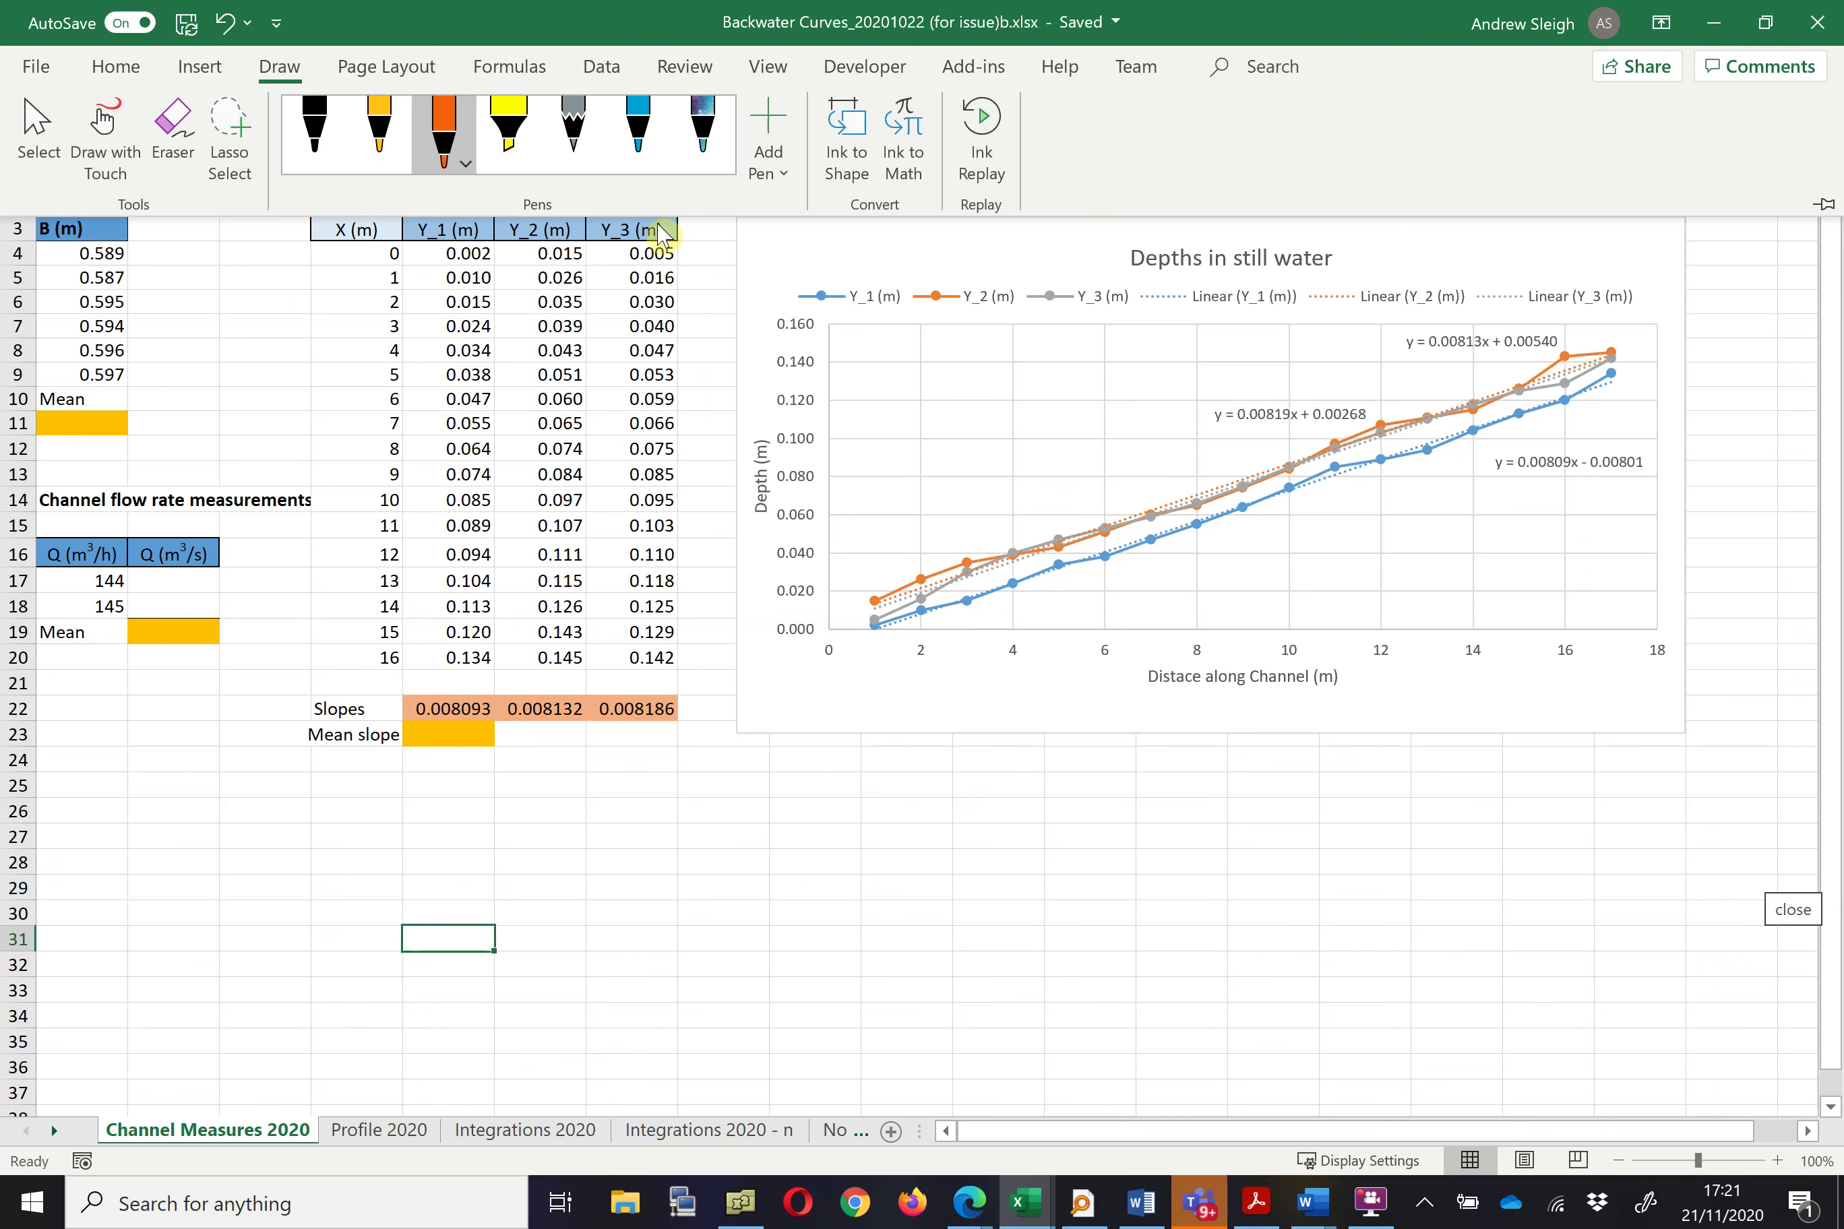
Underline the channel width heading in orange ink, write "60 cm" beside it, and circle the B values and their mean cell.
left_click(264, 271)
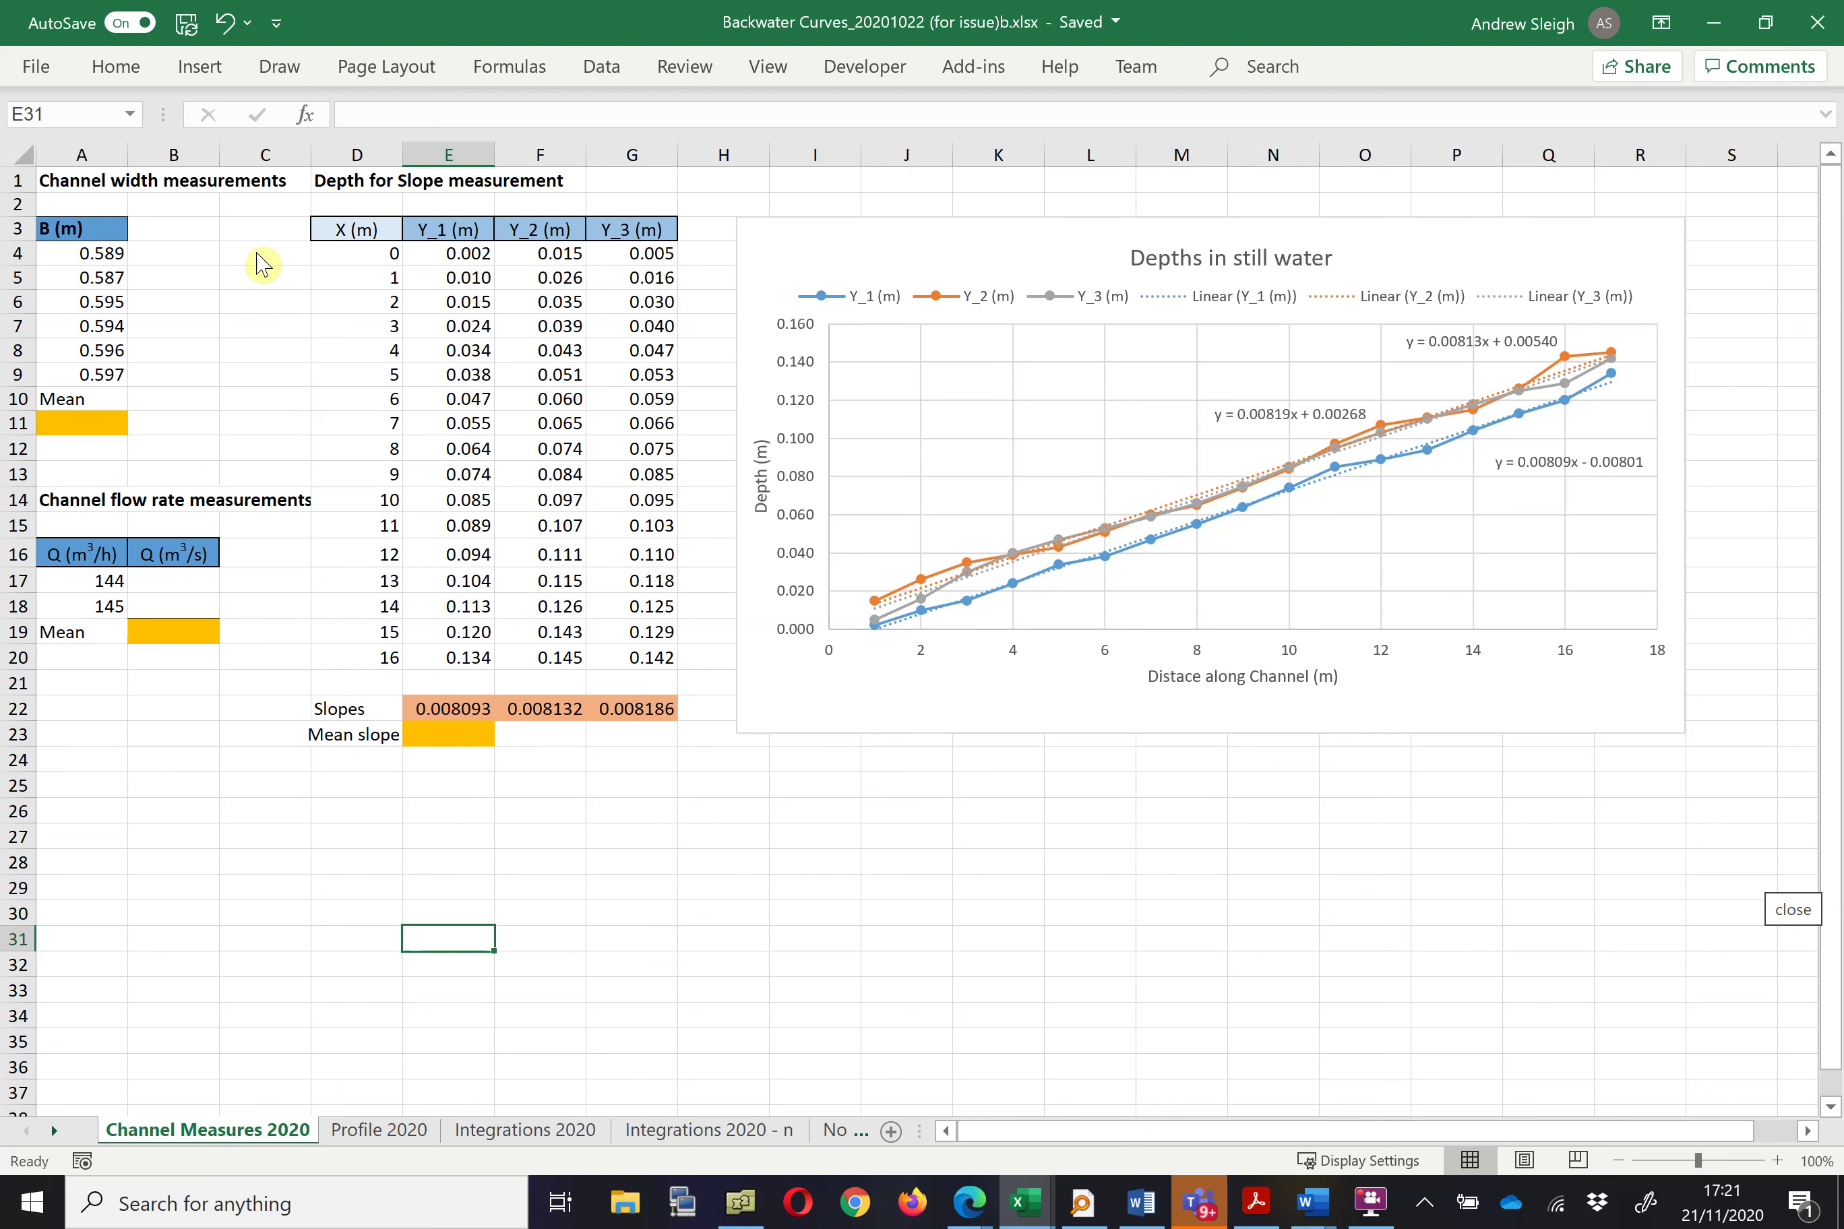
left_click_drag(37, 189, 290, 201)
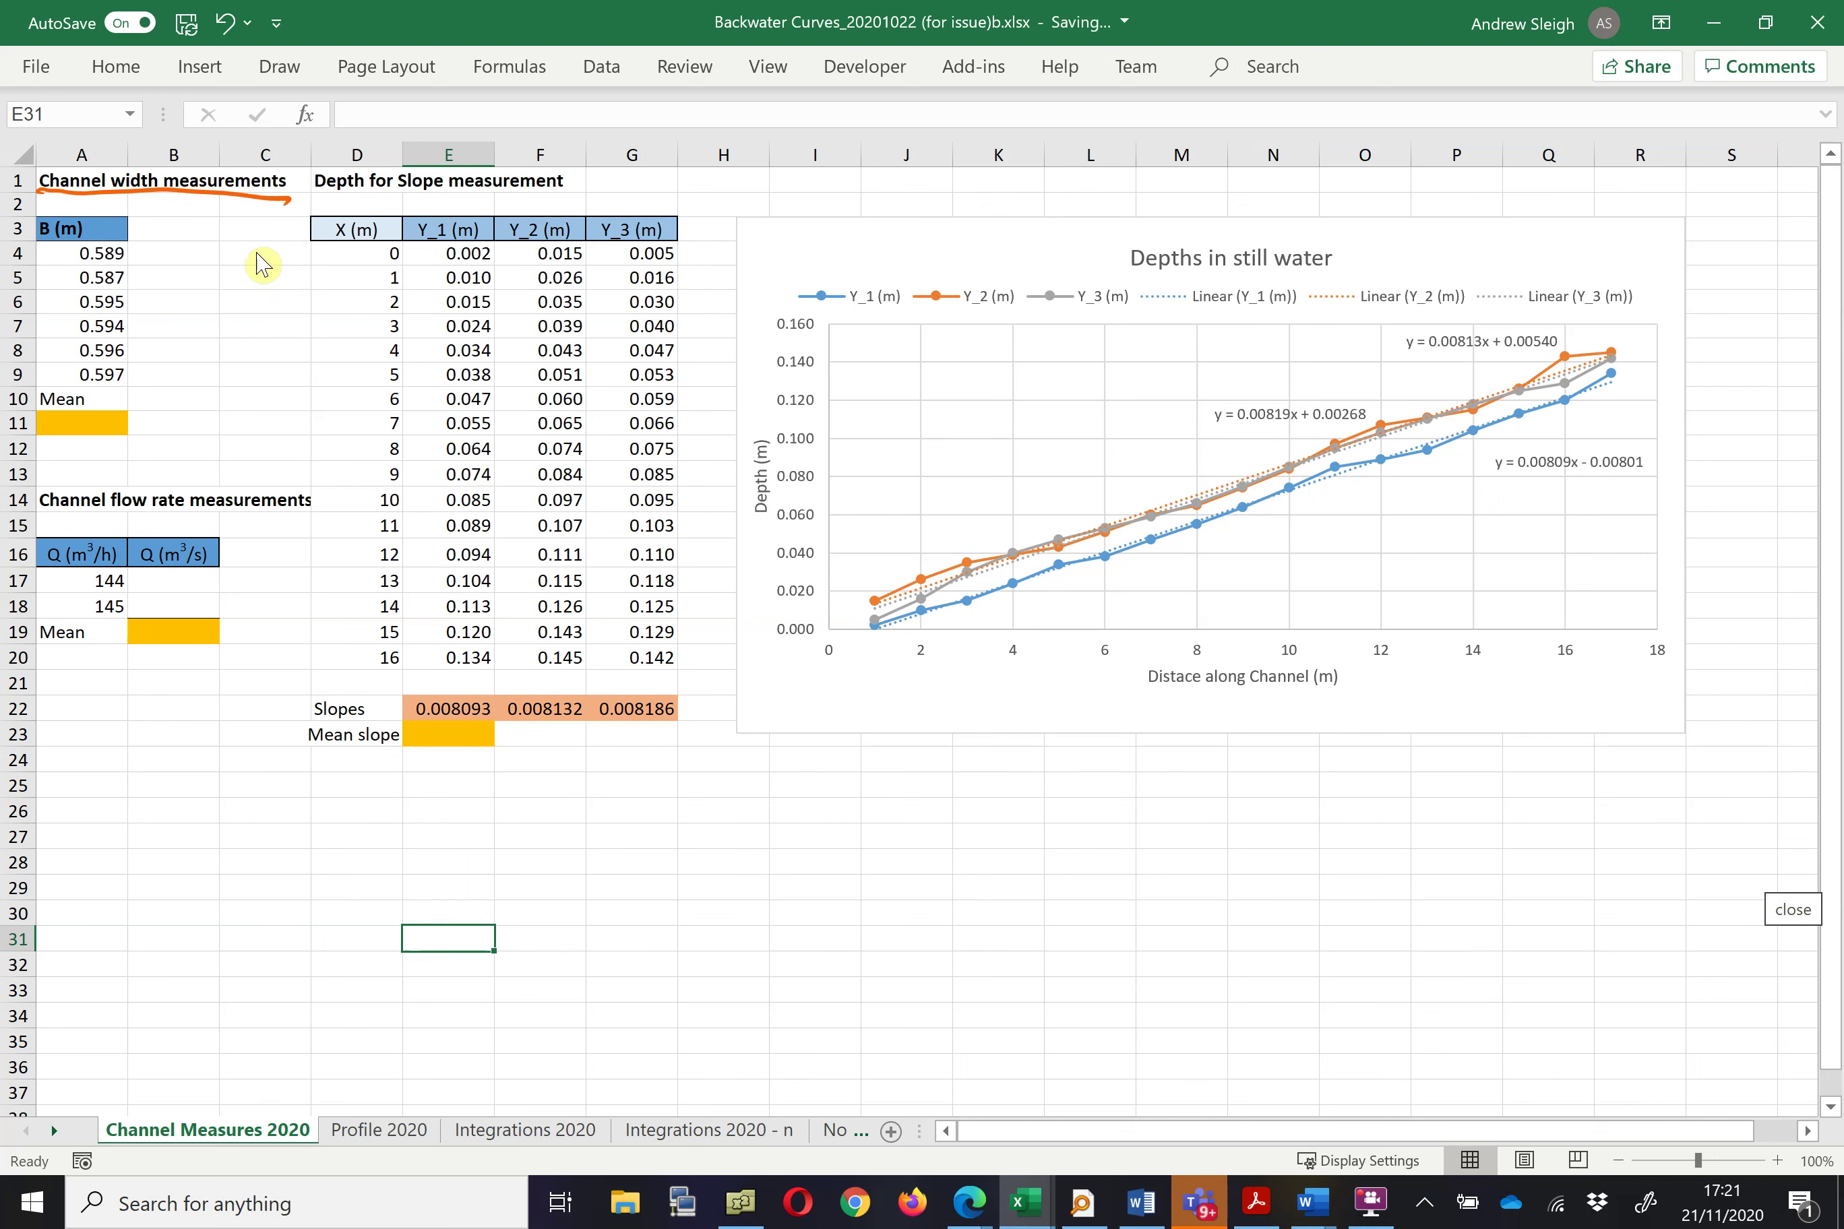
left_click_drag(185, 203, 170, 233)
mouse_move(209, 215)
left_mouse_down()
mouse_move(246, 232)
mouse_move(306, 204)
left_mouse_up()
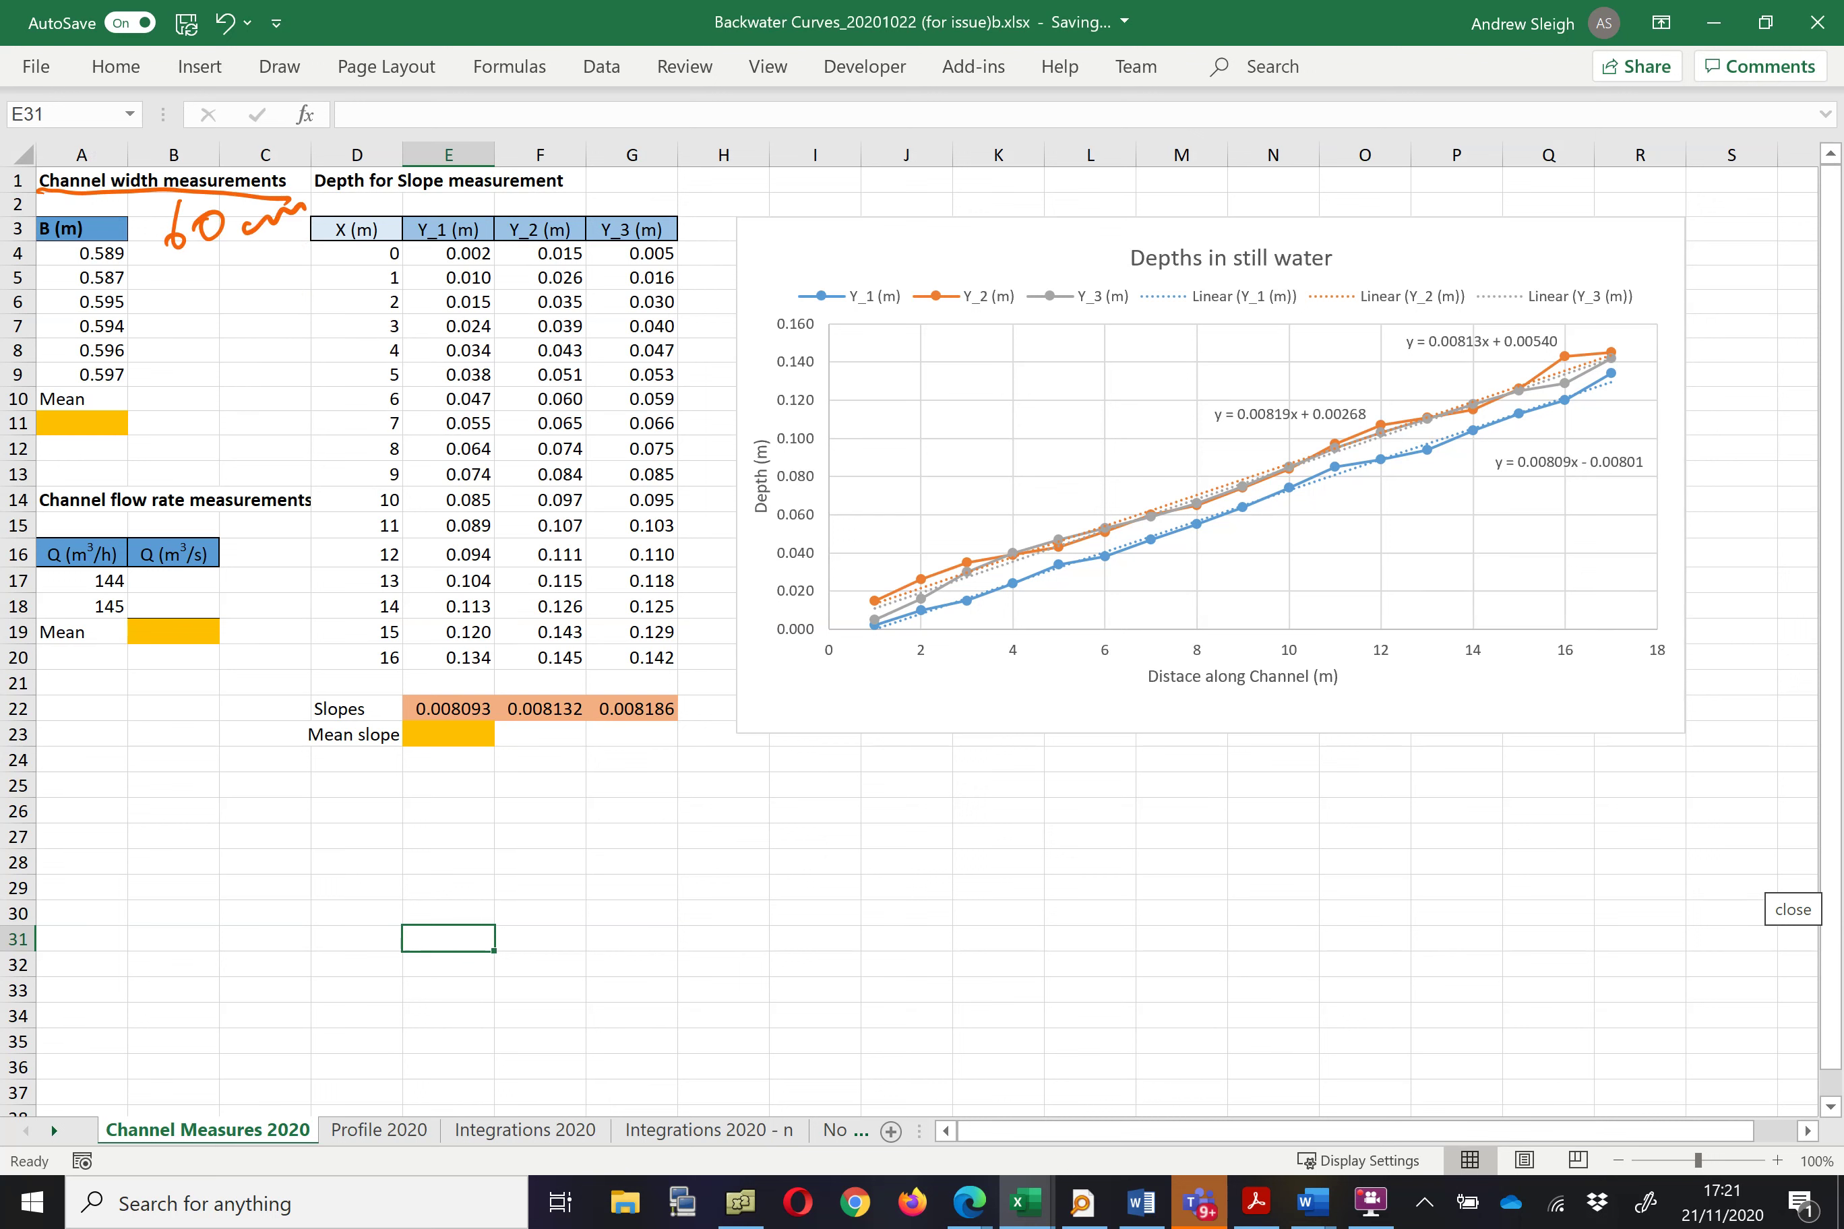
mouse_move(120, 238)
left_mouse_down()
mouse_move(57, 360)
mouse_move(135, 382)
mouse_move(143, 242)
left_mouse_up()
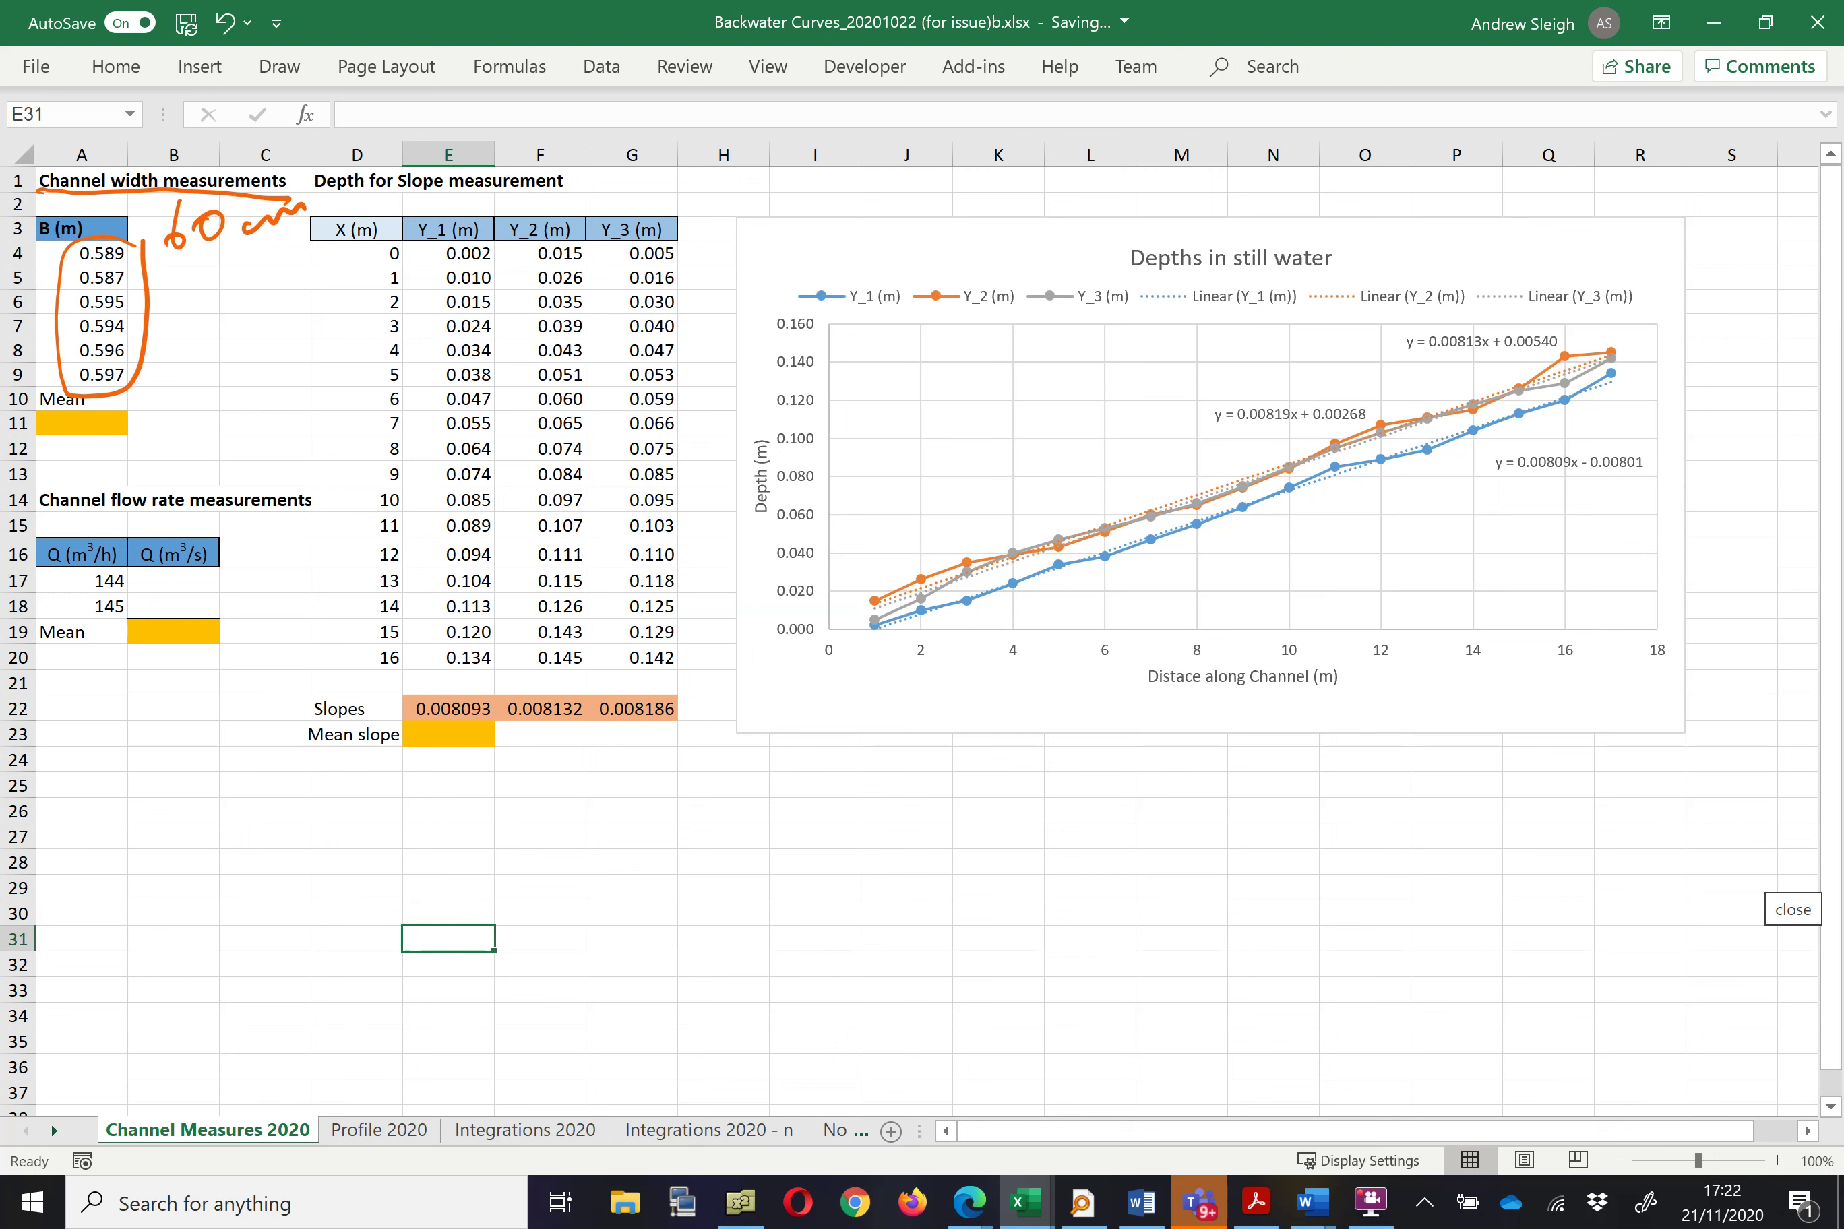
left_click_drag(111, 382, 91, 391)
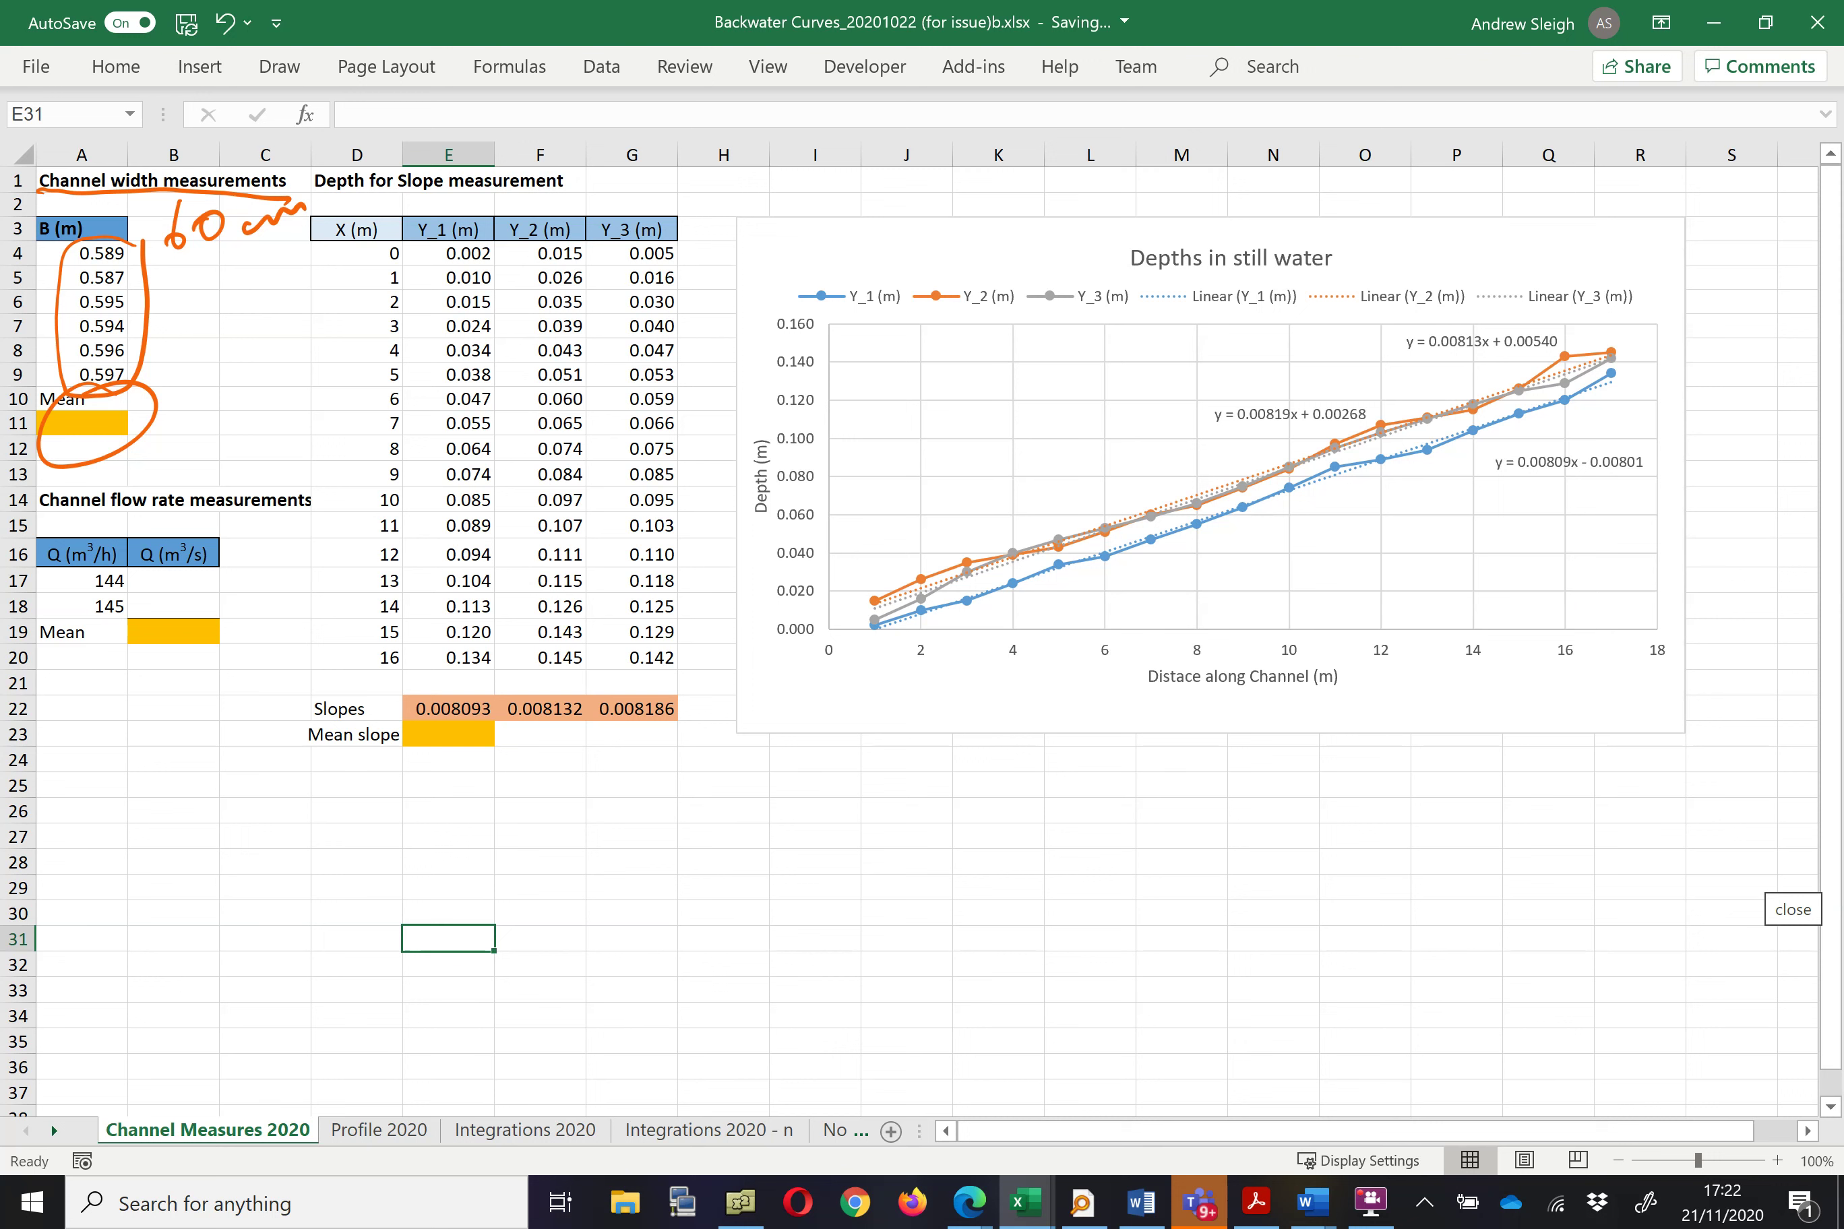
Mark the flow rate headers and mean cell in orange ink, and label the two mean cells "Q mean" and "B mean".
mouse_move(113, 522)
left_mouse_down()
mouse_move(87, 524)
mouse_move(127, 529)
mouse_move(87, 520)
left_mouse_up()
mouse_move(73, 610)
left_mouse_down()
mouse_move(131, 593)
mouse_move(127, 557)
left_mouse_up()
left_click_drag(207, 557, 138, 525)
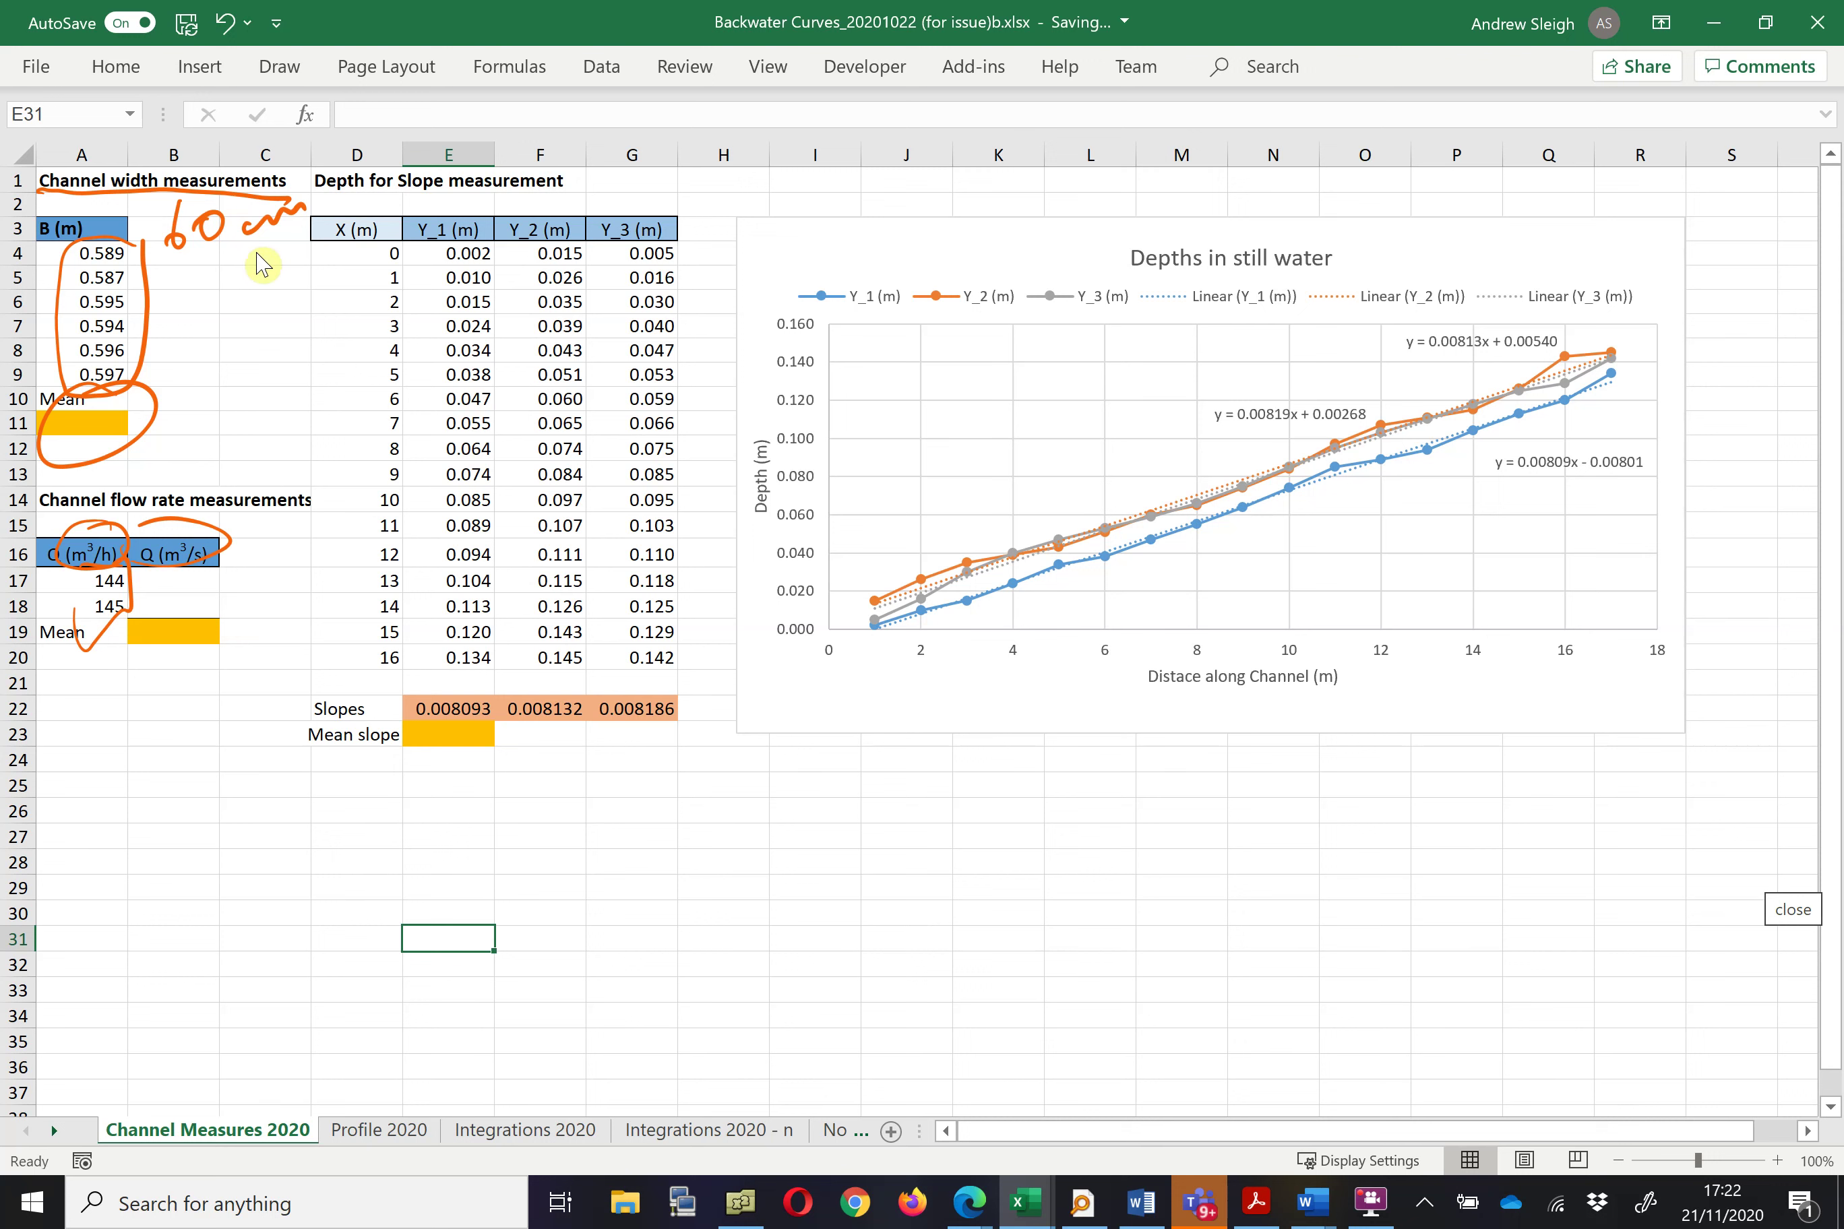
mouse_move(130, 613)
left_mouse_down()
mouse_move(122, 664)
mouse_move(237, 610)
mouse_move(124, 660)
mouse_move(158, 704)
mouse_move(262, 690)
left_mouse_up()
mouse_move(149, 425)
left_mouse_down()
mouse_move(187, 453)
mouse_move(262, 428)
left_mouse_up()
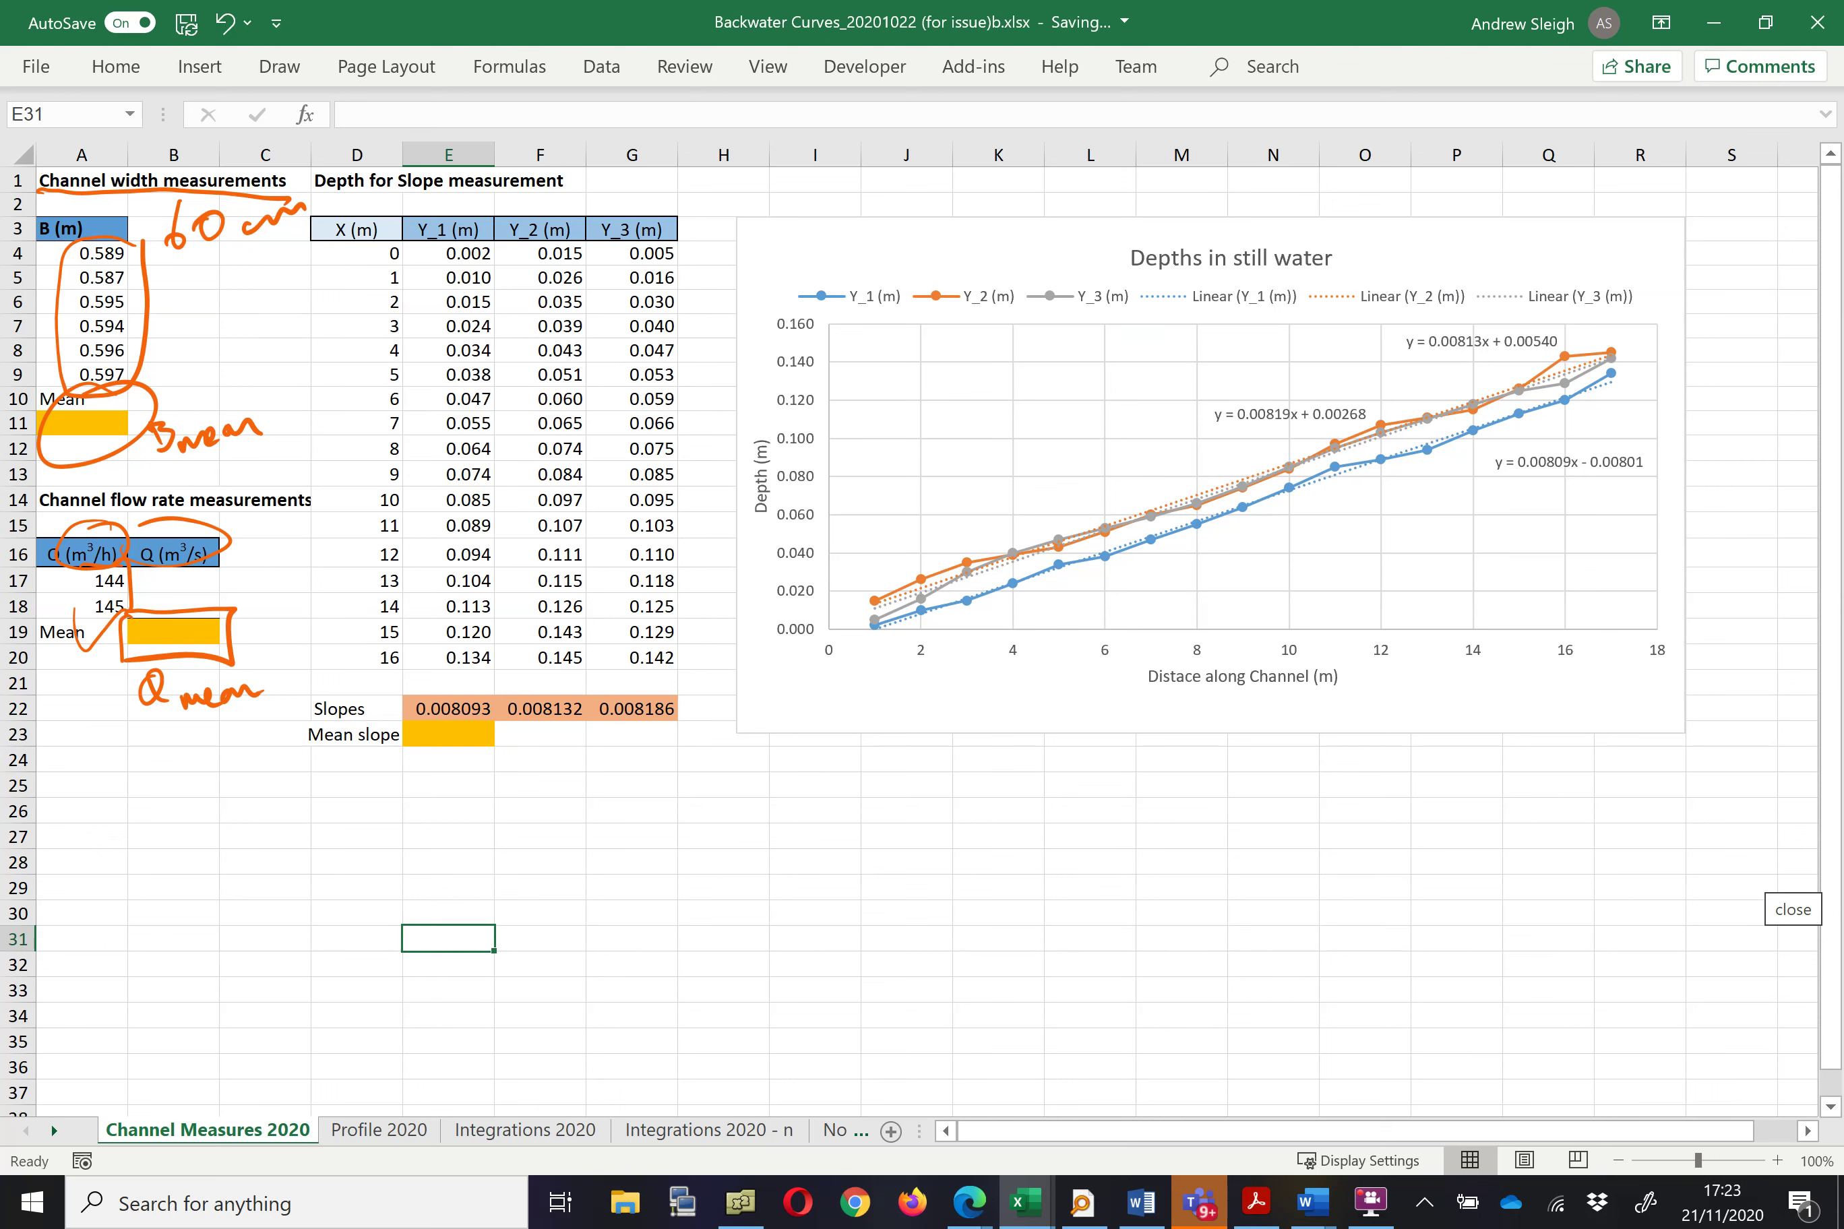
Sketch the channel below the chart with a sloping black bed, a blue vertical end barrier and a blue water surface line.
left_click(279, 67)
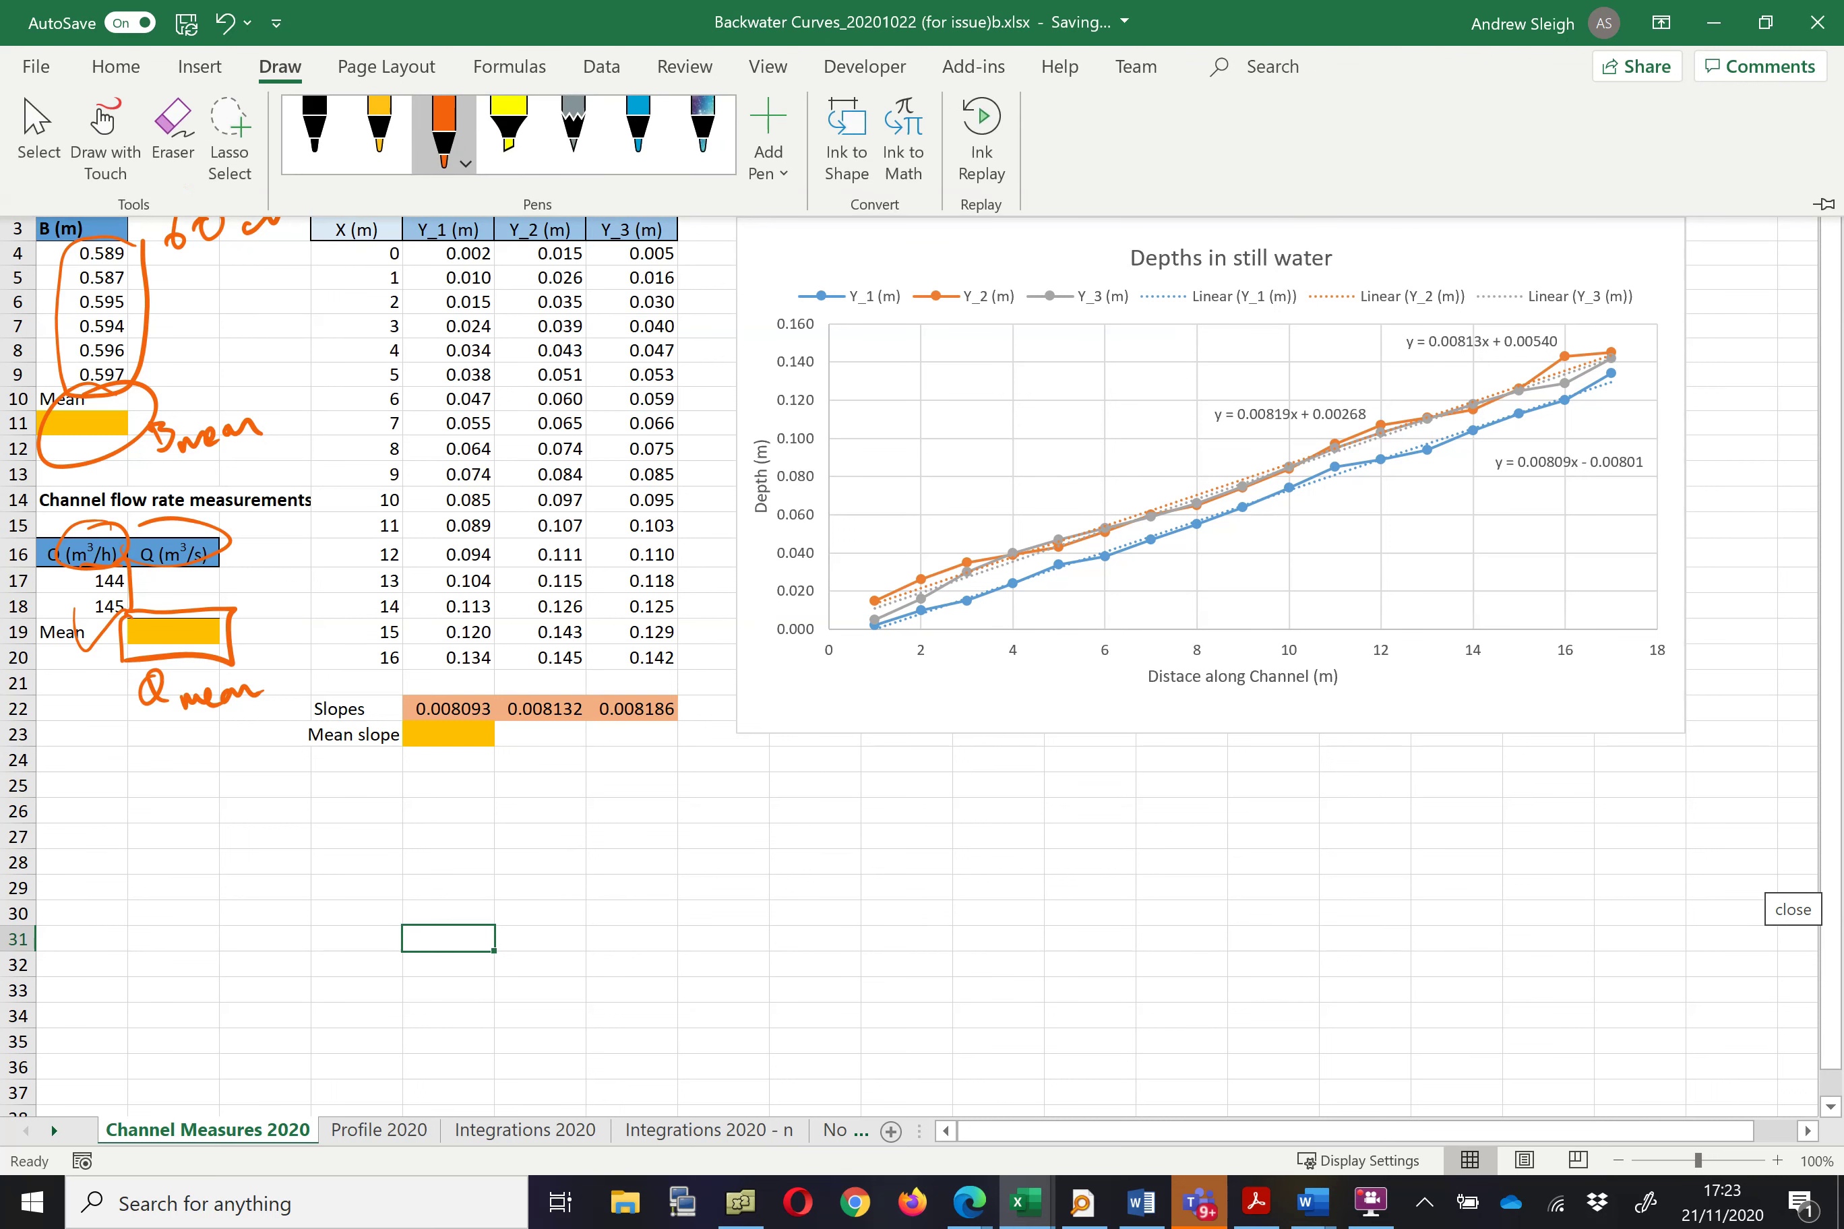
mouse_move(777, 876)
left_mouse_down()
mouse_move(738, 858)
mouse_move(1566, 952)
left_mouse_up()
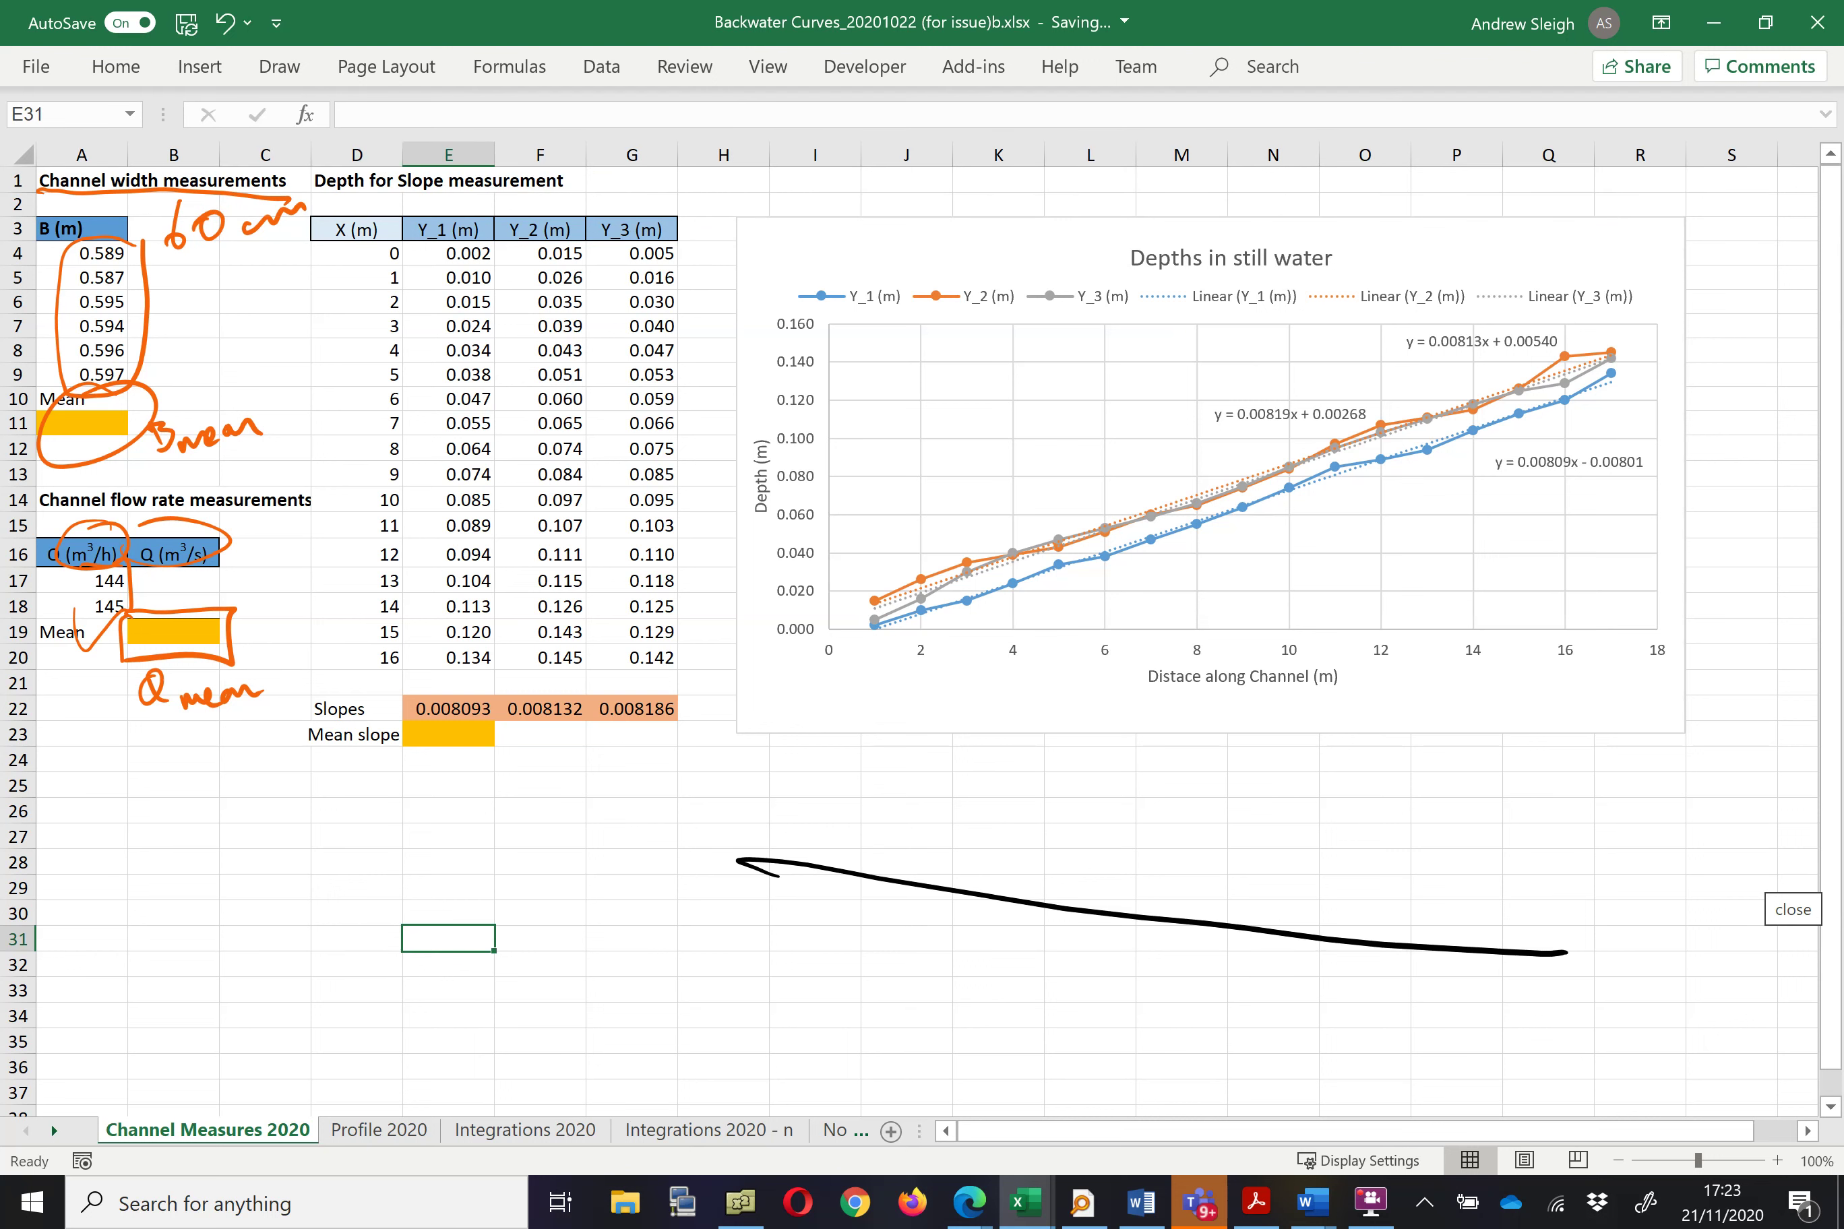
left_click(279, 67)
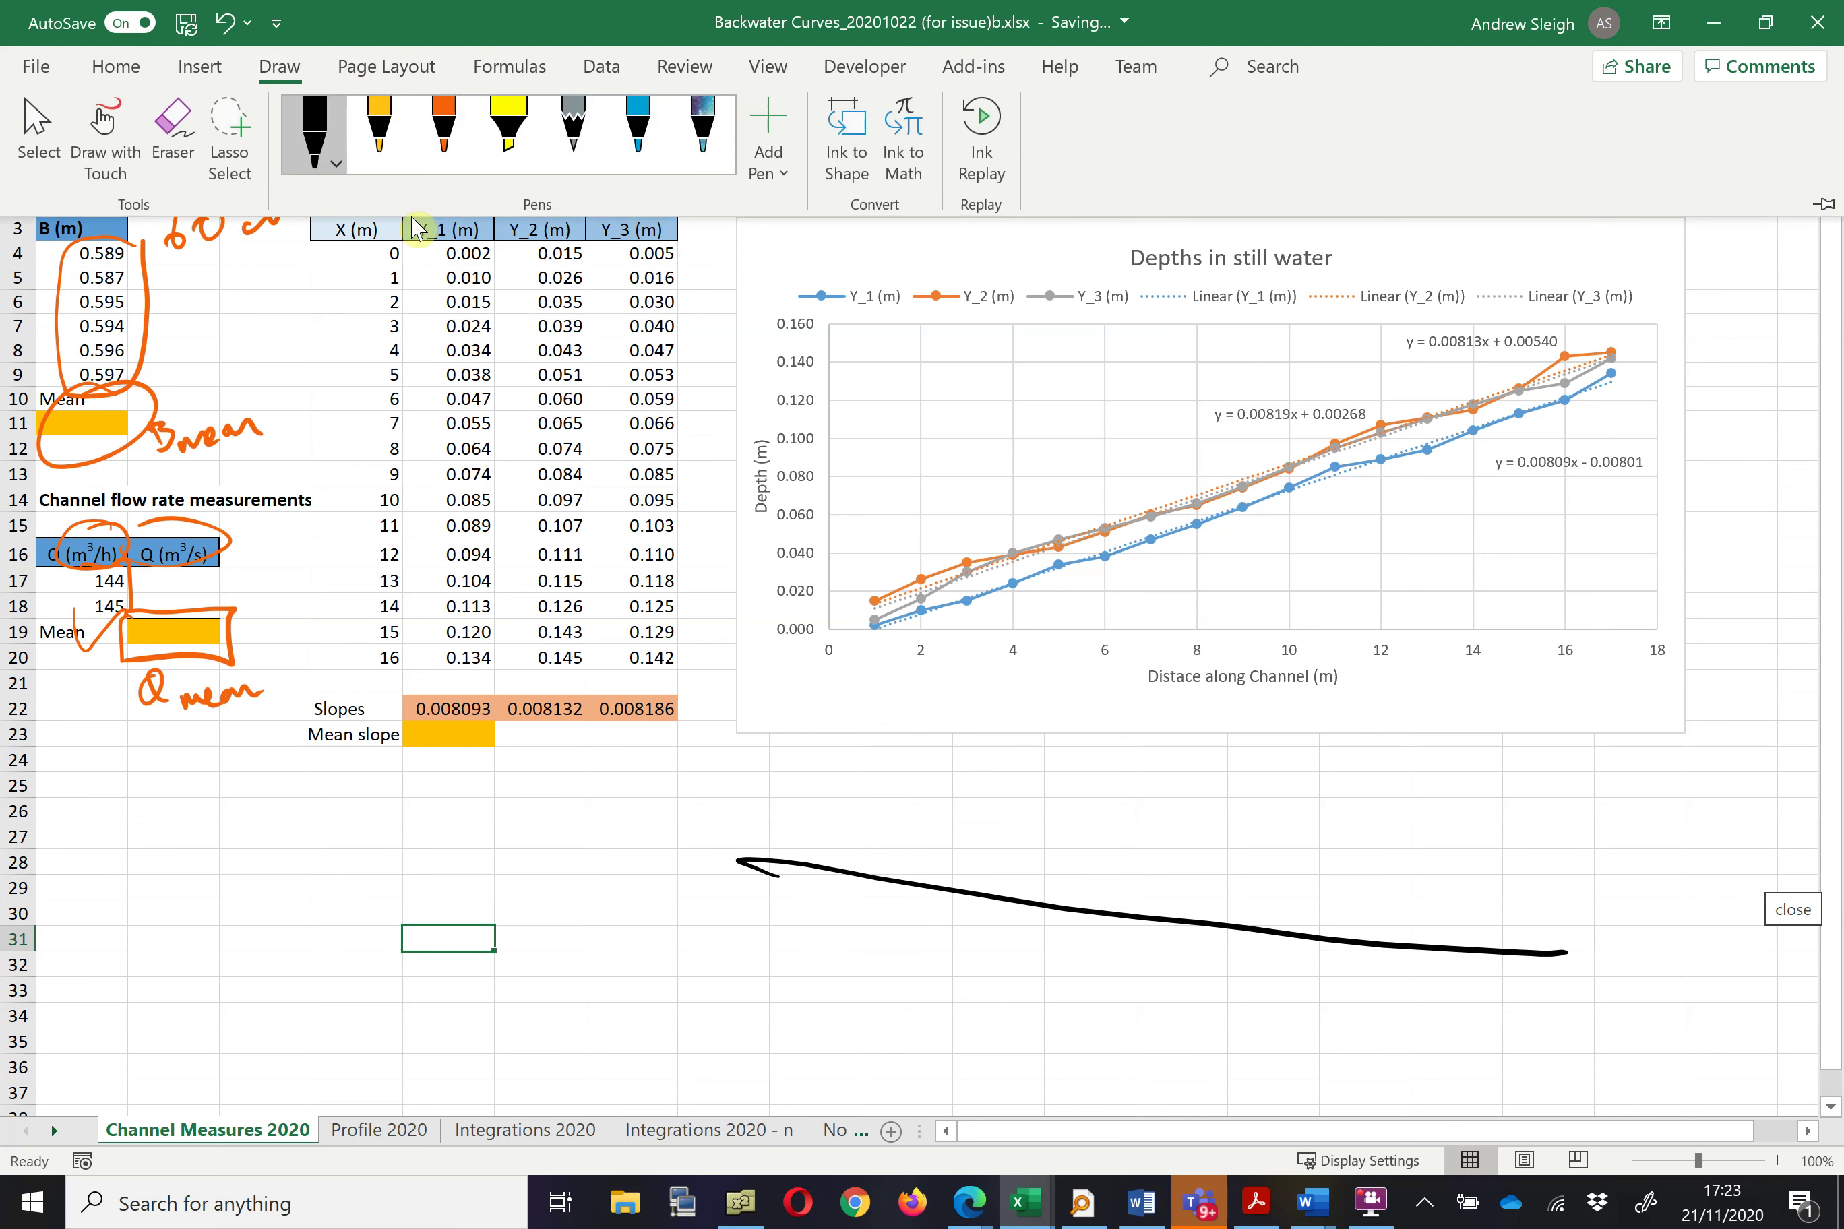
left_click(639, 130)
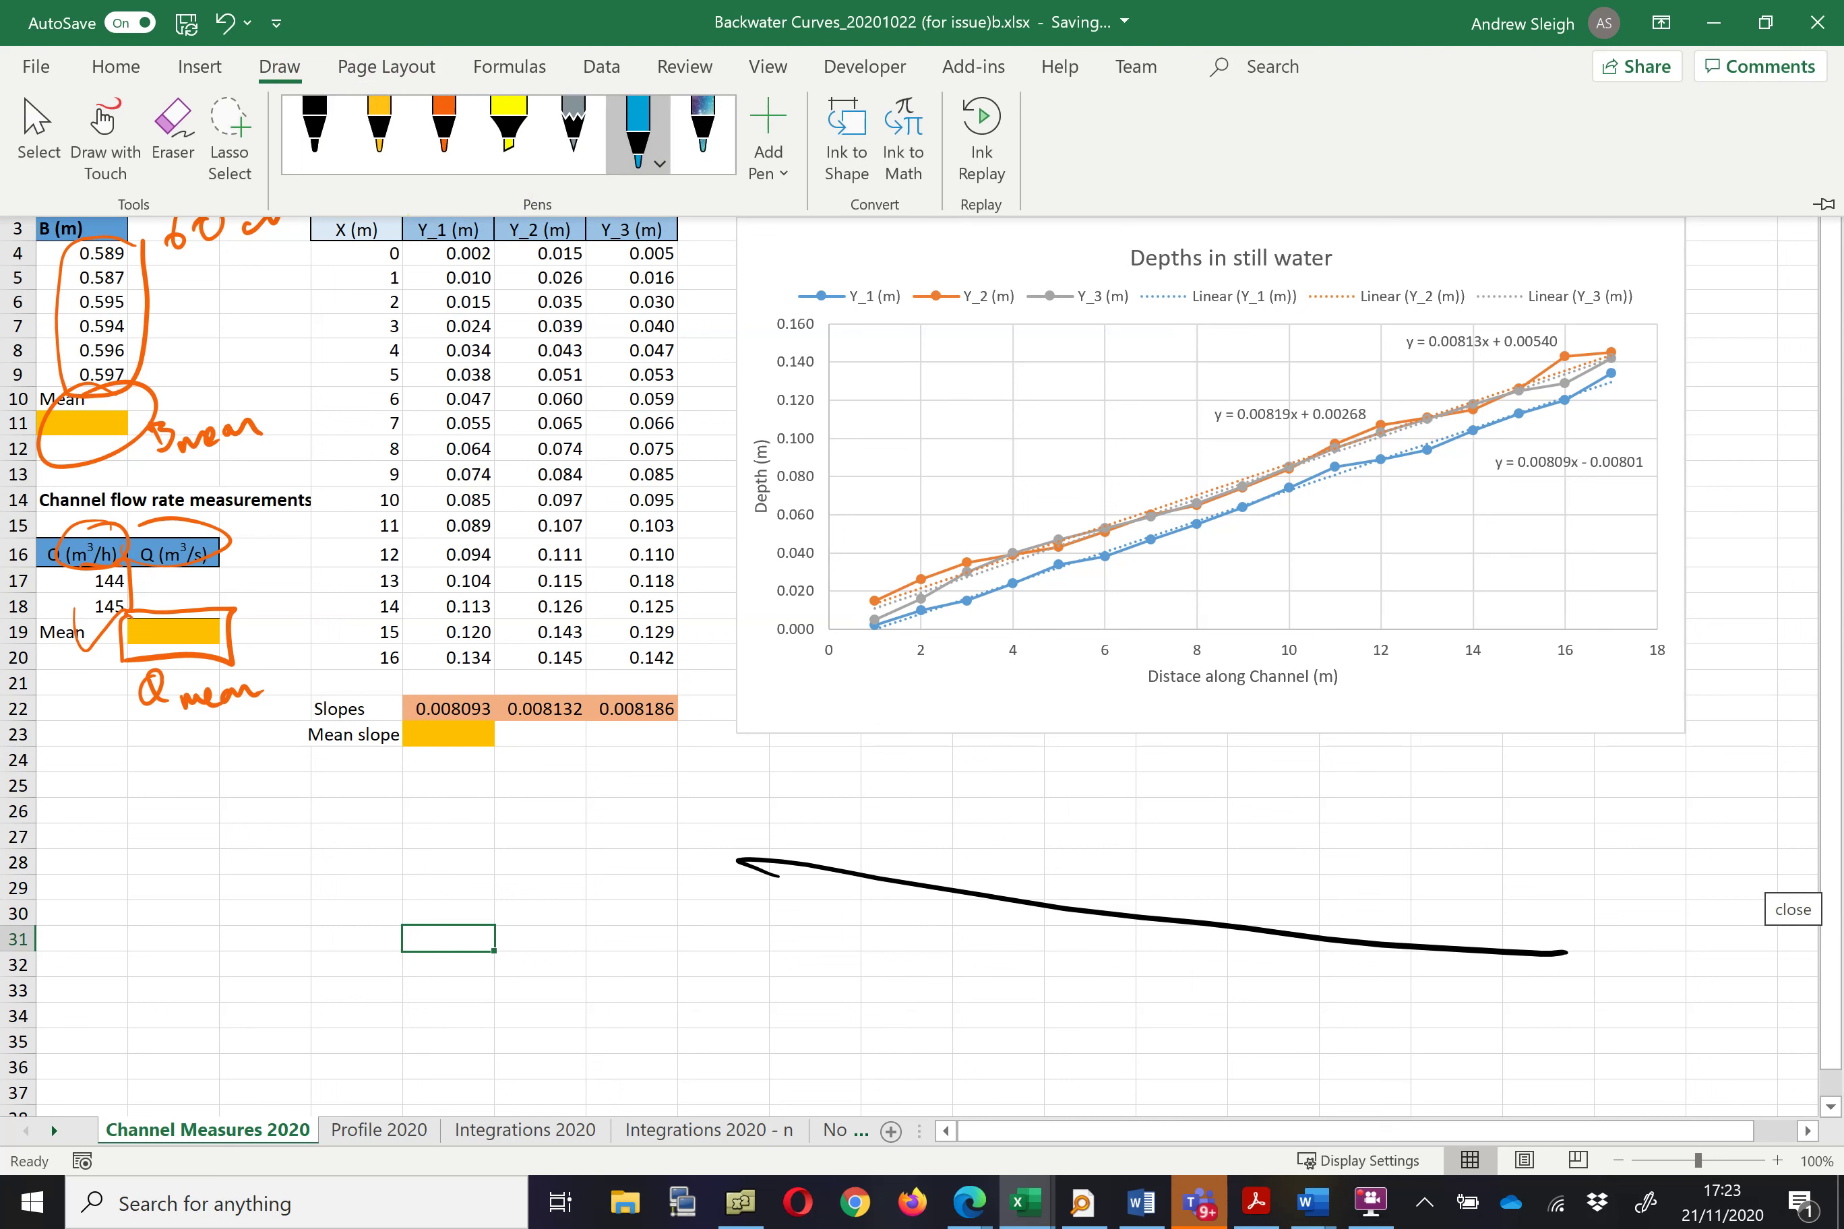
mouse_move(1581, 853)
left_mouse_down()
mouse_move(1575, 839)
mouse_move(1563, 962)
mouse_move(1567, 919)
mouse_move(1566, 945)
left_mouse_up()
left_click_drag(736, 807, 1597, 815)
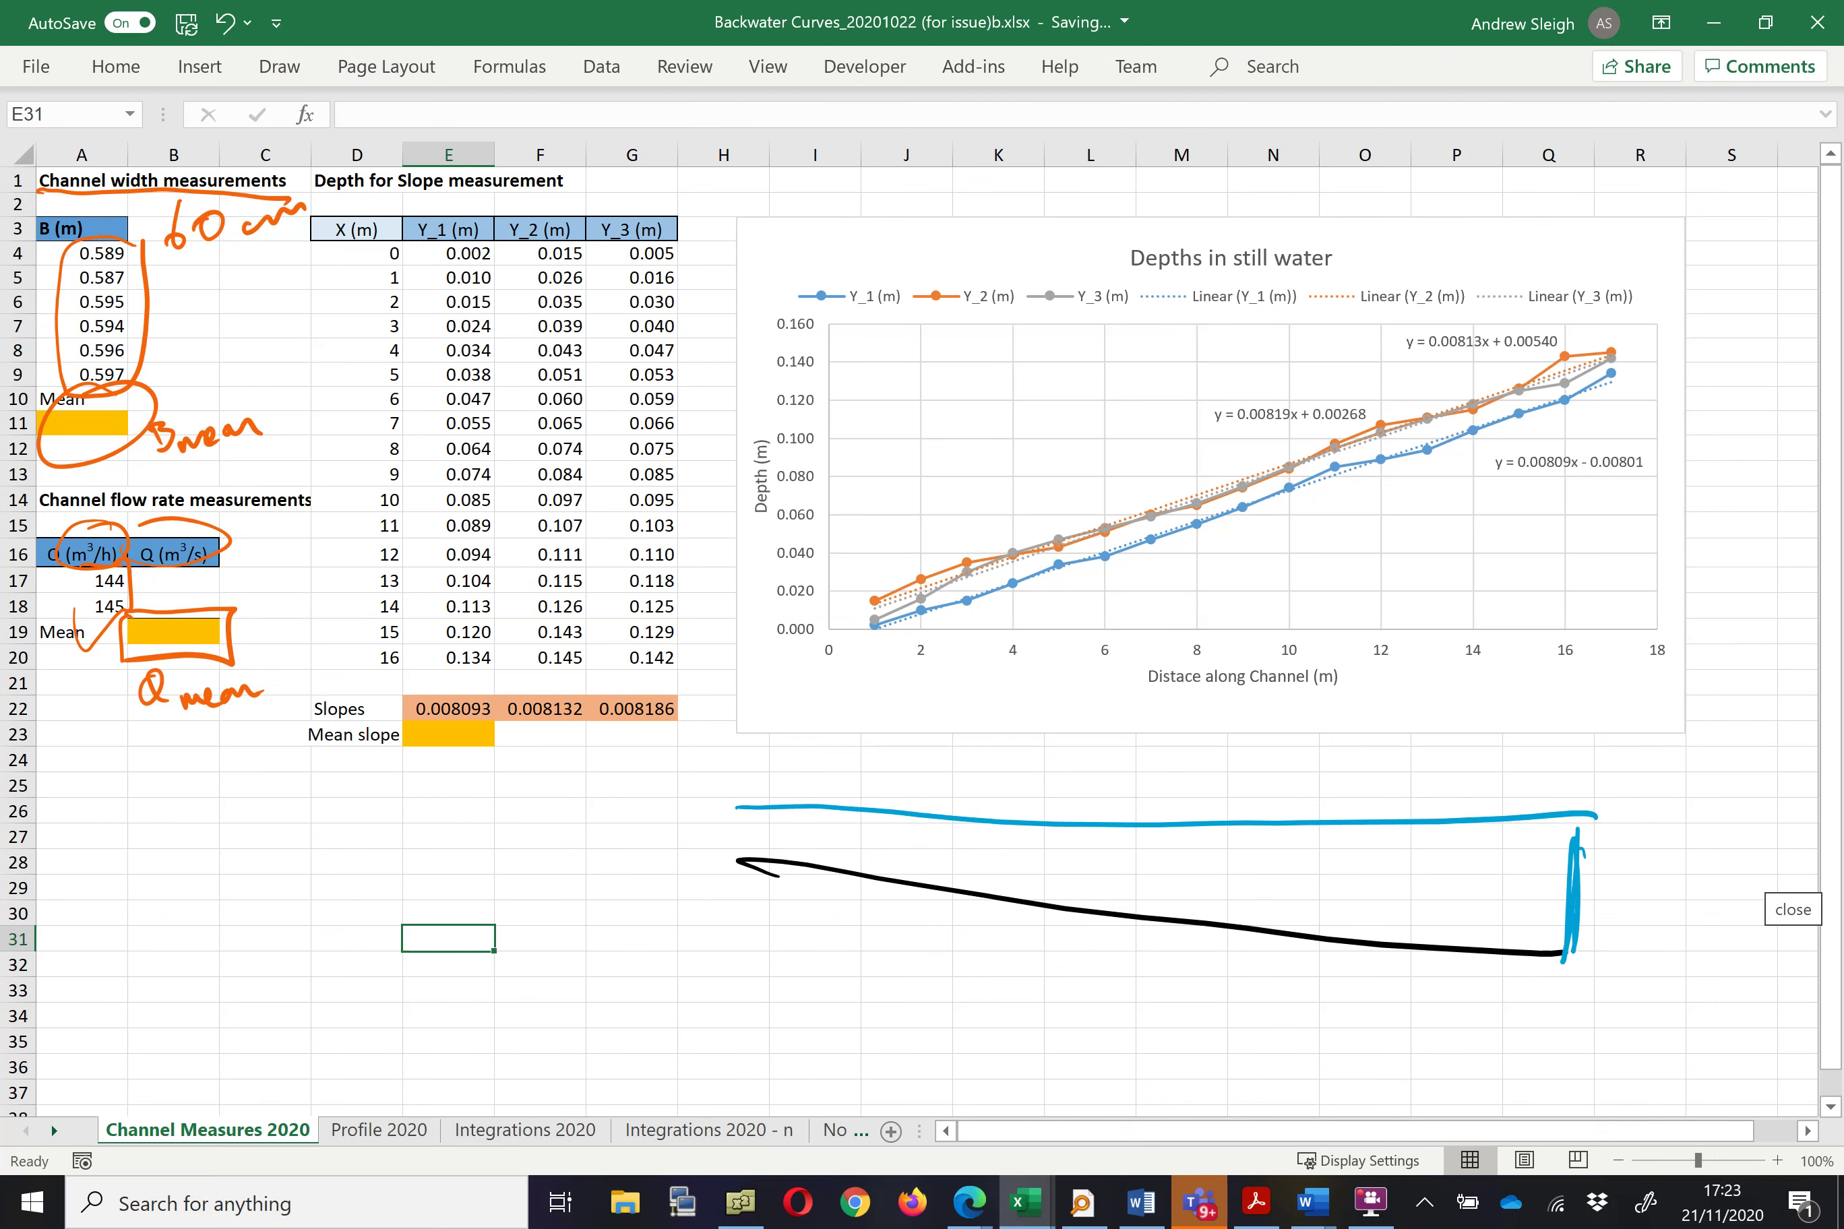
Add an orange distance scale under the sketched channel, labelled 0 and 16 at its ends, with tick marks between.
left_click(280, 67)
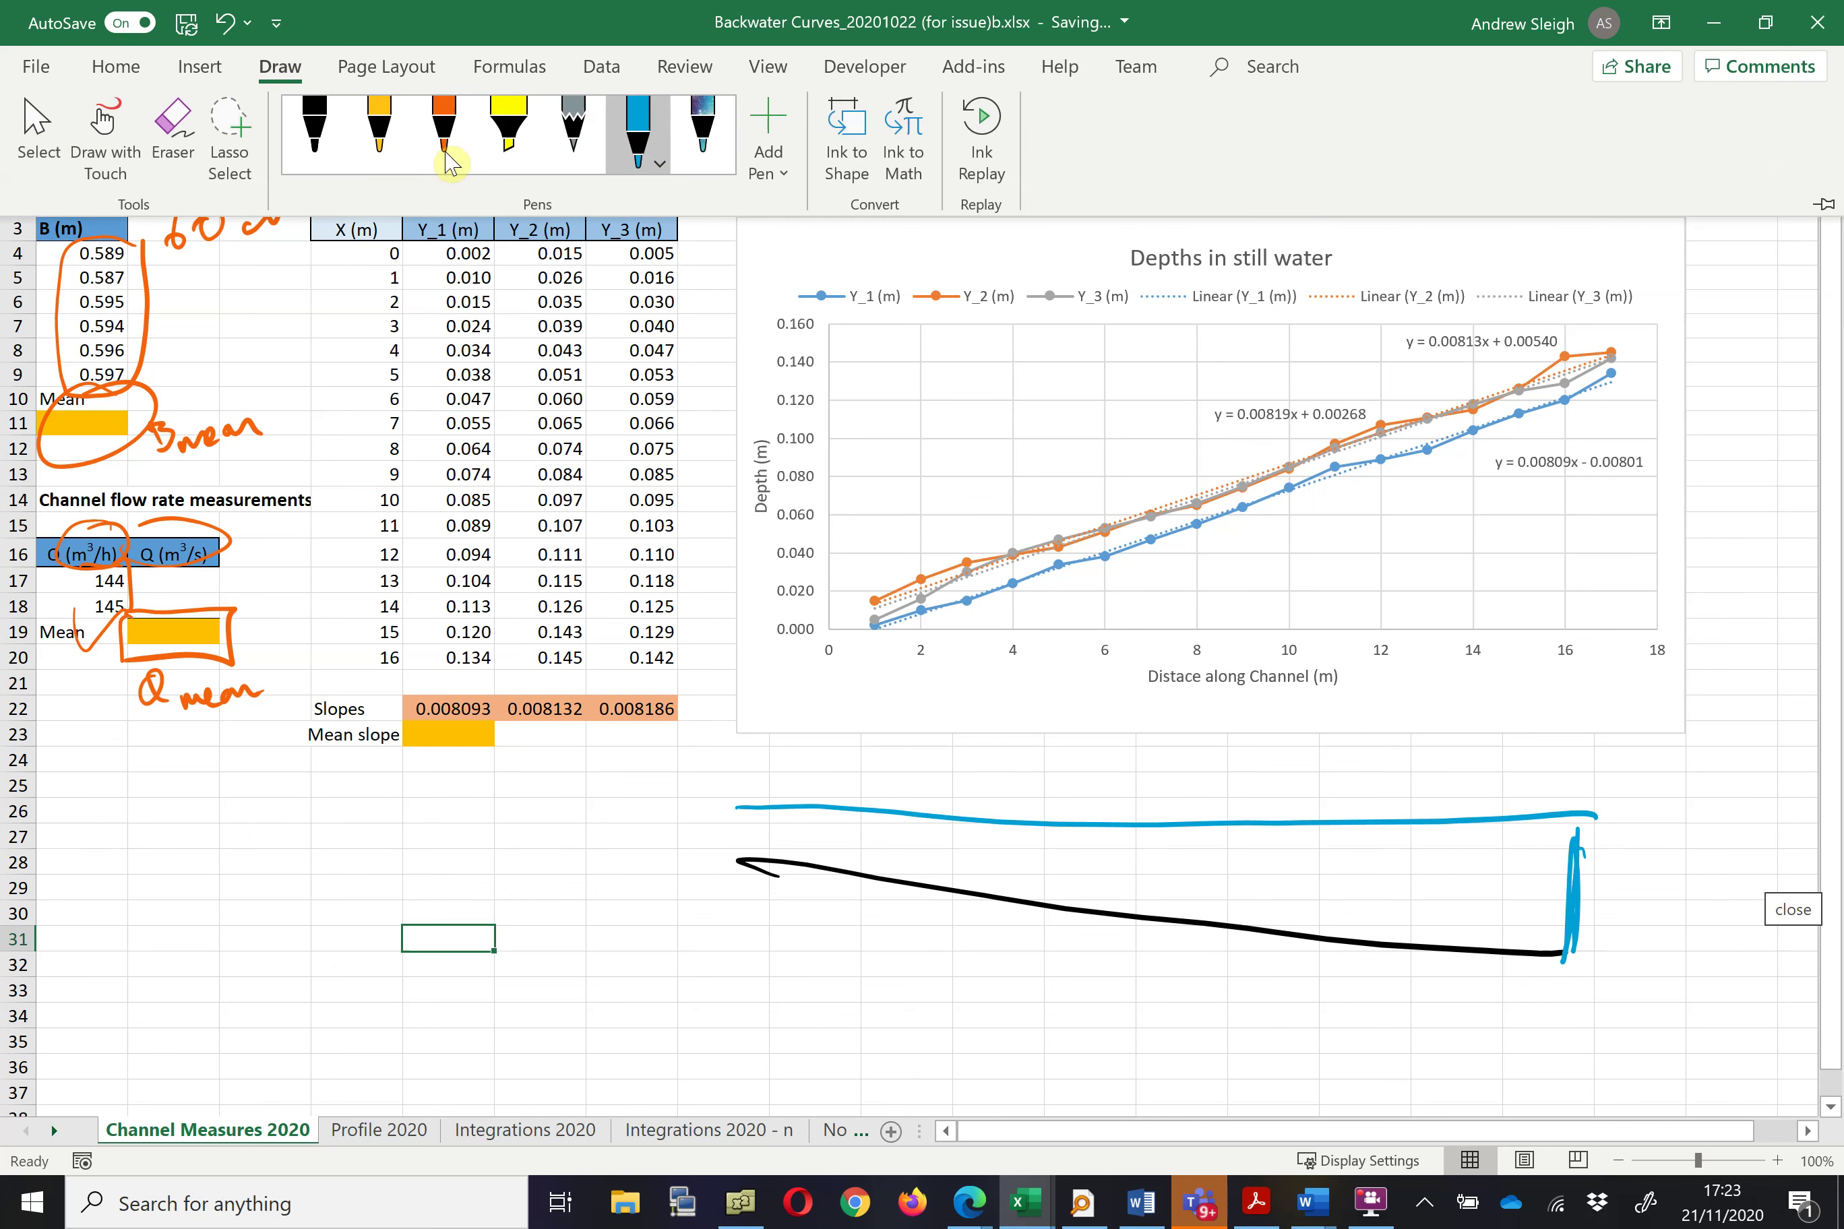
left_click(444, 126)
left_click_drag(769, 848, 768, 904)
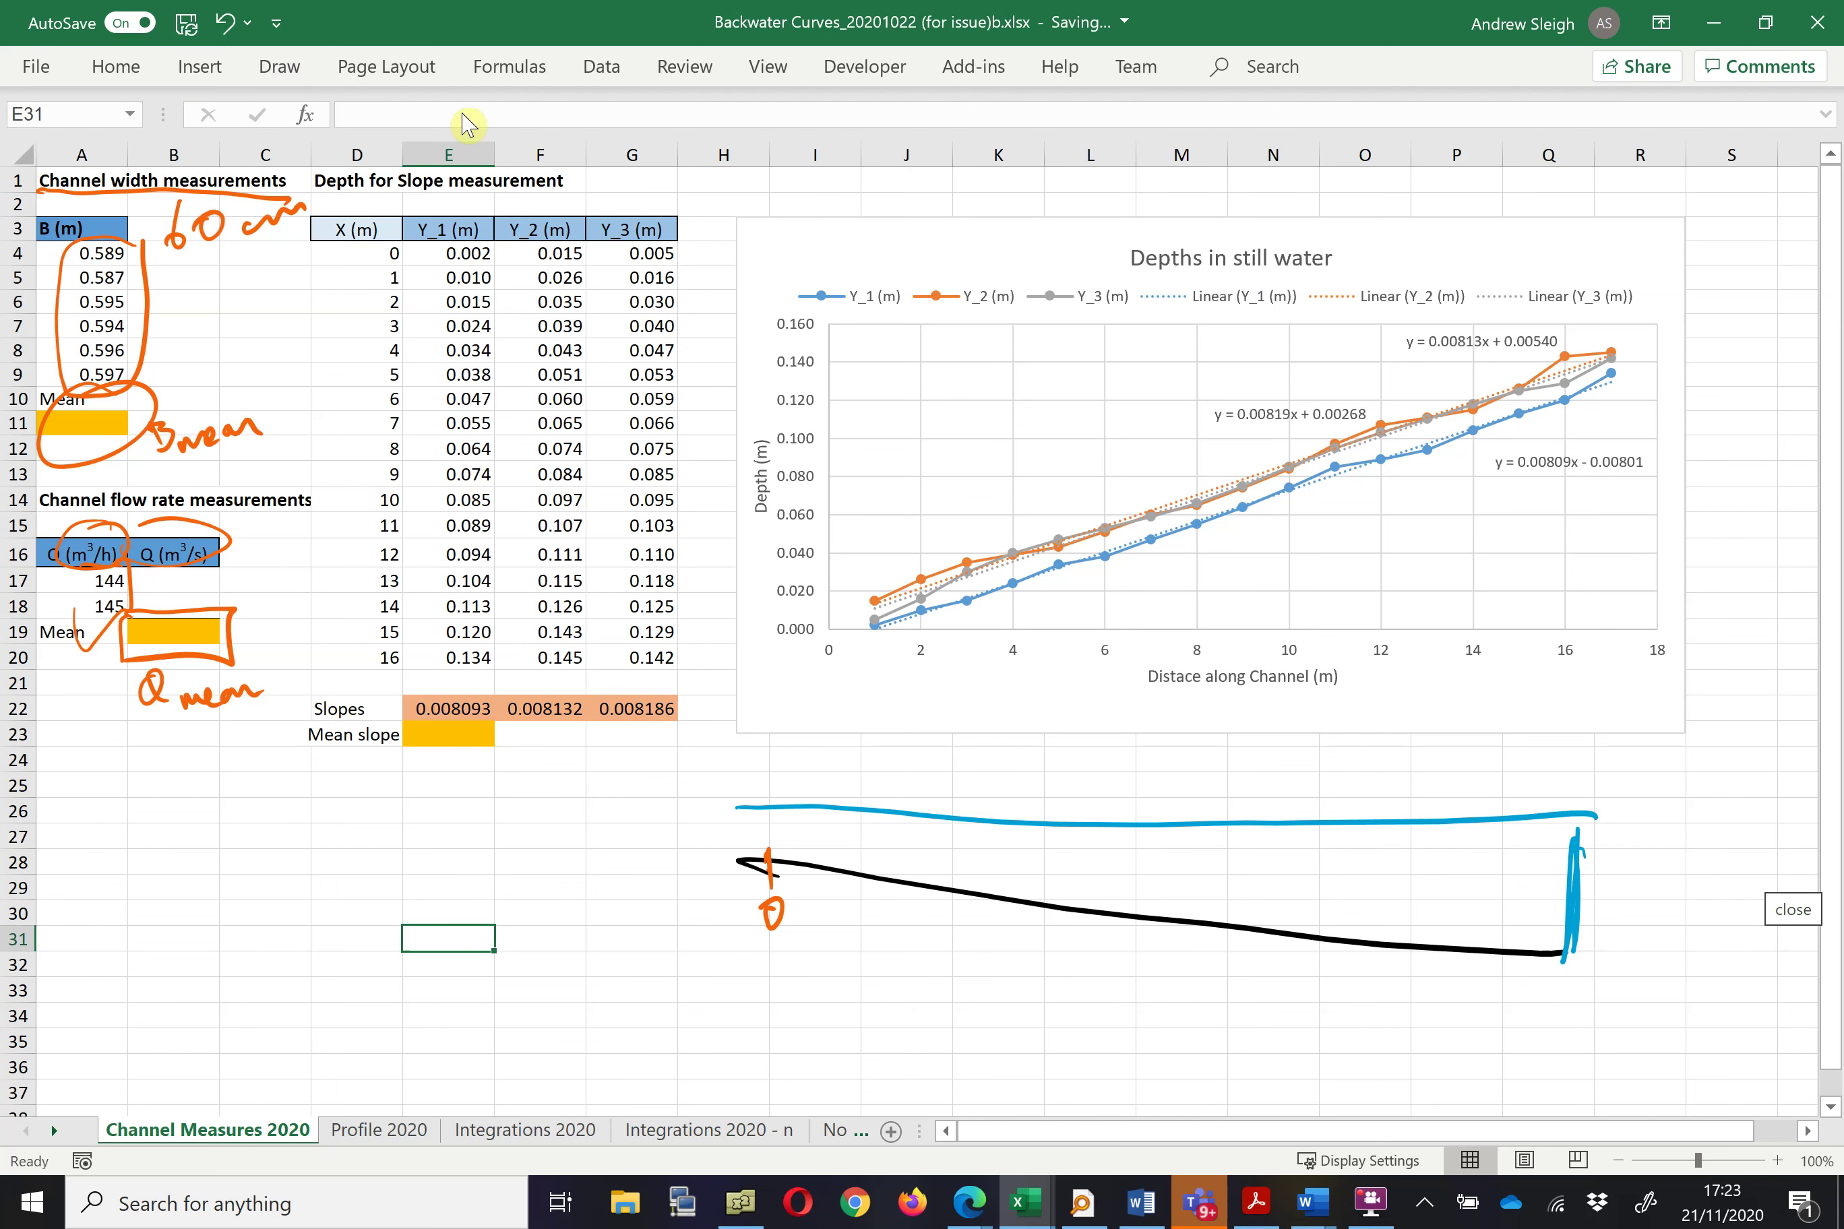
left_click_drag(1560, 981, 1557, 1012)
mouse_move(1583, 969)
left_mouse_down()
mouse_move(1579, 992)
mouse_move(1562, 958)
left_mouse_up()
left_click_drag(792, 974, 1543, 954)
left_click_drag(758, 978, 1112, 980)
mouse_move(1174, 959)
left_mouse_down()
mouse_move(1174, 980)
mouse_move(1265, 969)
left_mouse_up()
left_click_drag(1377, 948, 1375, 966)
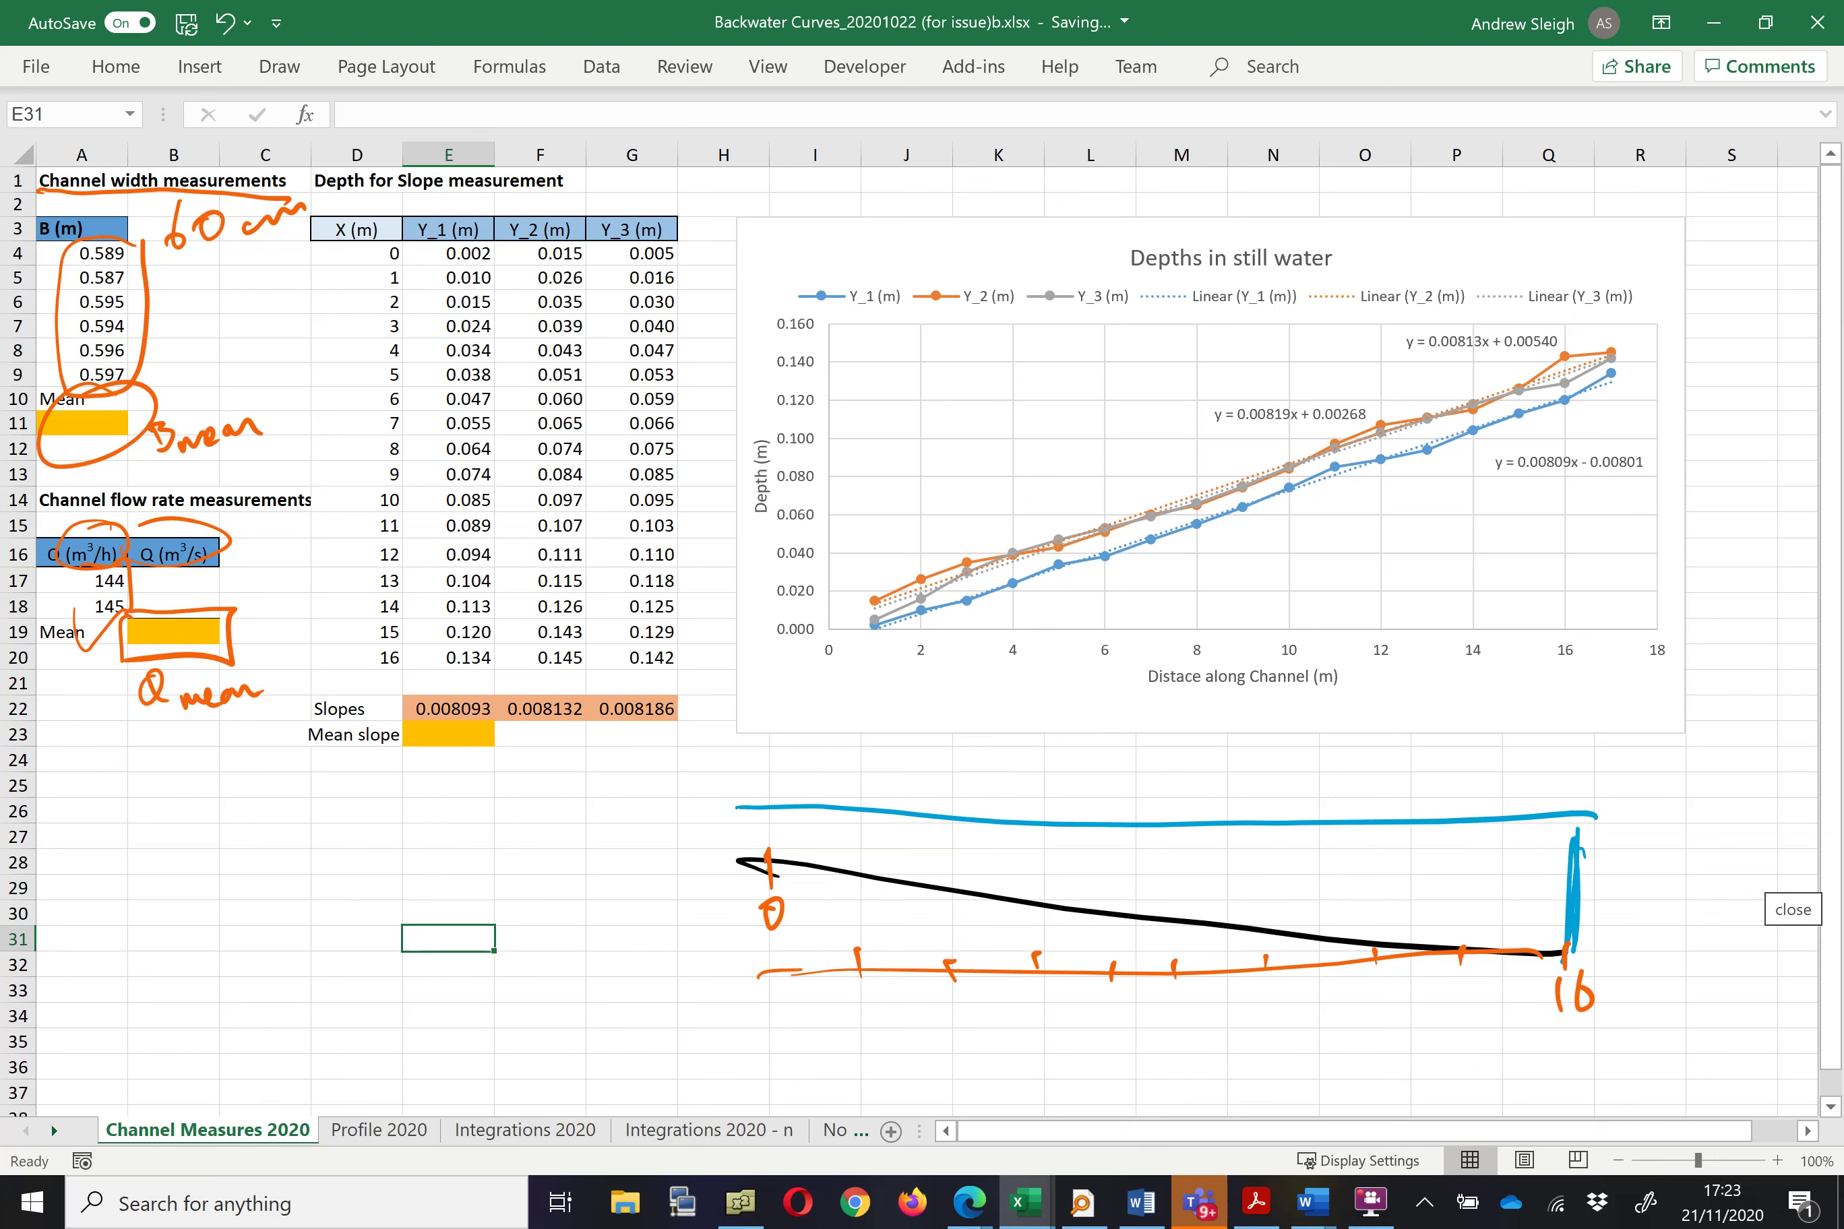
Draw orange double-headed depth arrows between the water surface and the bed at the first three measuring positions.
left_click_drag(760, 824, 784, 815)
left_click_drag(771, 809, 772, 853)
mouse_move(766, 835)
left_mouse_down()
mouse_move(857, 835)
mouse_move(859, 866)
left_mouse_up()
left_click_drag(845, 834, 876, 829)
mouse_move(846, 853)
left_mouse_down()
mouse_move(860, 871)
mouse_move(882, 848)
mouse_move(962, 894)
left_mouse_up()
mouse_move(946, 865)
left_mouse_down()
mouse_move(961, 888)
mouse_move(984, 860)
left_mouse_up()
mouse_move(945, 845)
left_mouse_down()
mouse_move(959, 821)
mouse_move(976, 840)
left_mouse_up()
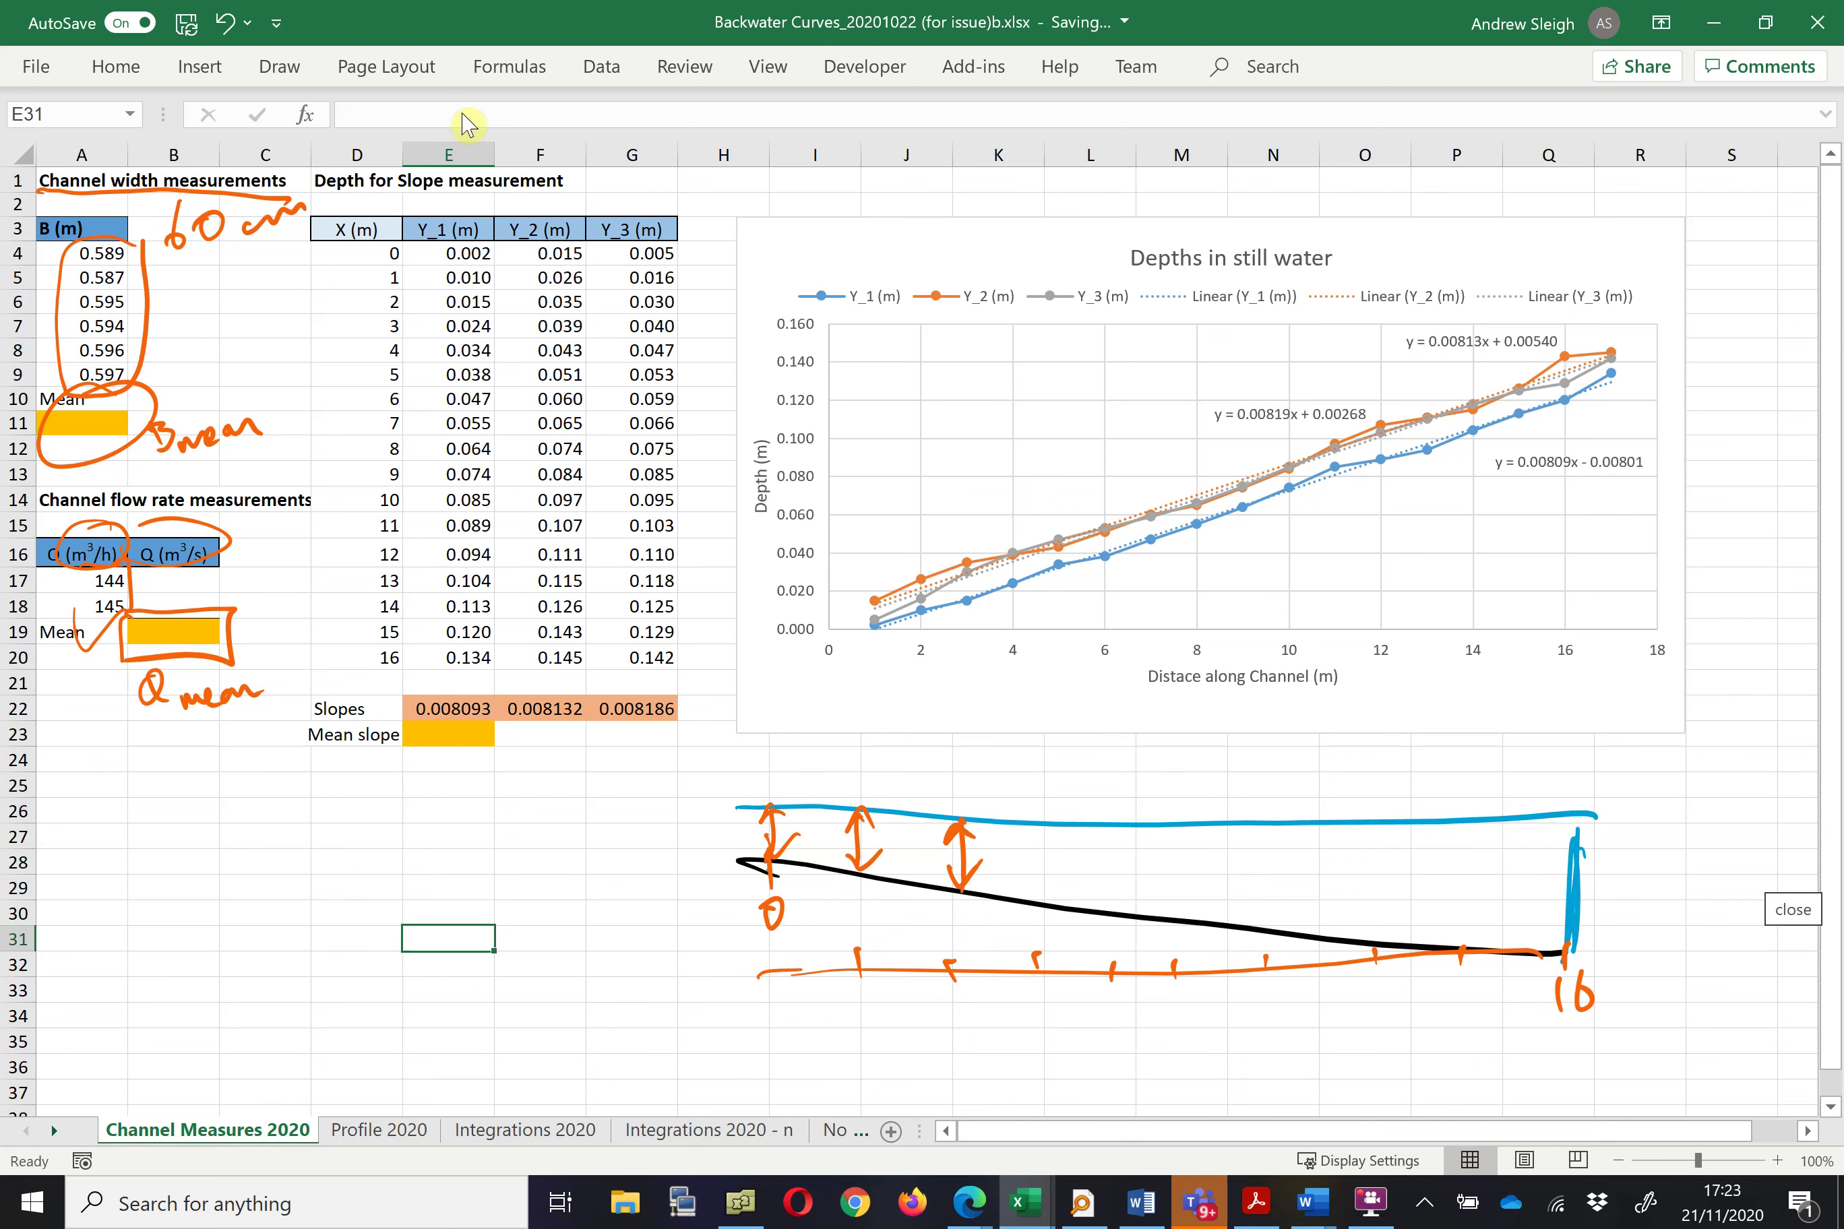
Circle the X values and the Y_1, Y_2 and Y_3 headers in orange, and frame the still water depth chart.
mouse_move(390, 234)
left_mouse_down()
mouse_move(406, 670)
mouse_move(396, 238)
left_mouse_up()
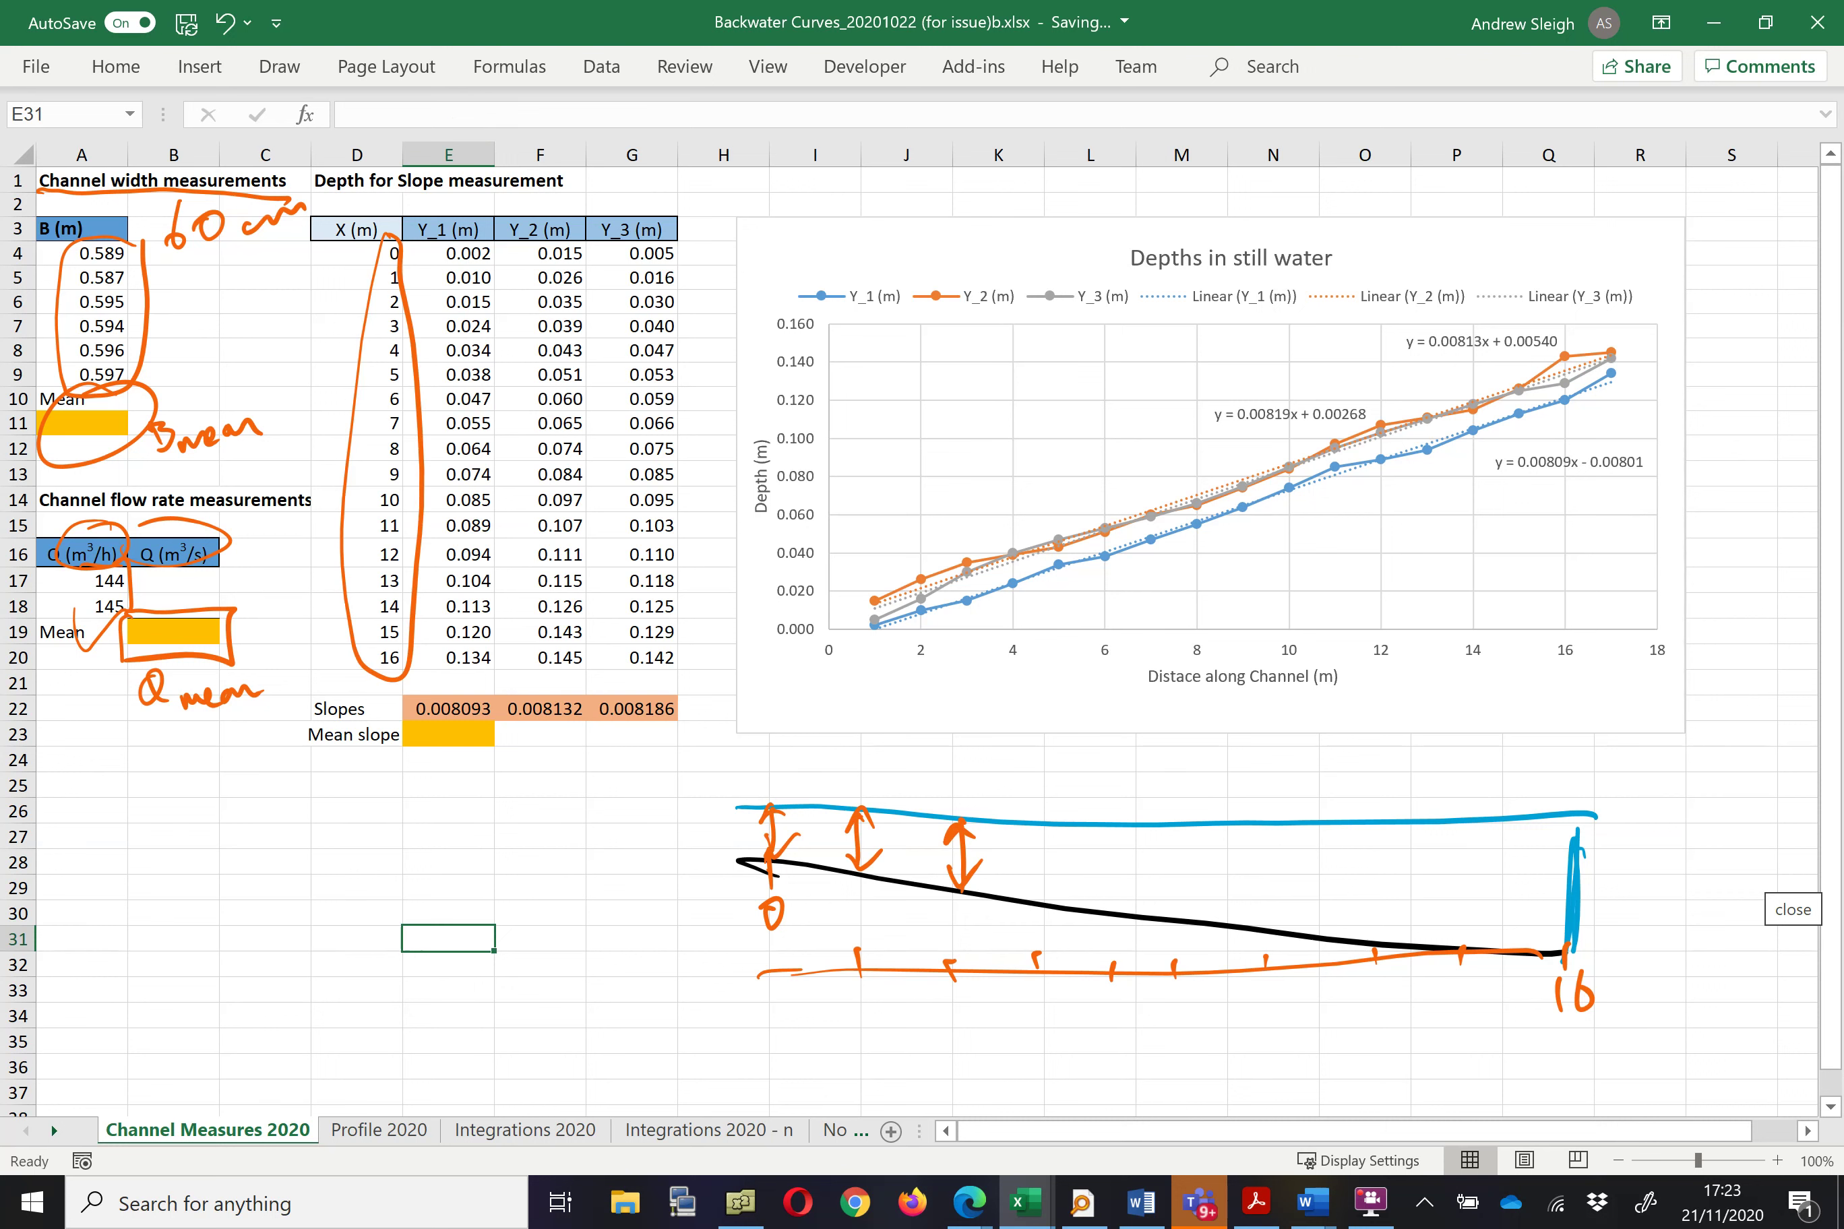
mouse_move(466, 198)
left_mouse_down()
mouse_move(512, 238)
mouse_move(627, 198)
mouse_move(682, 246)
left_mouse_up()
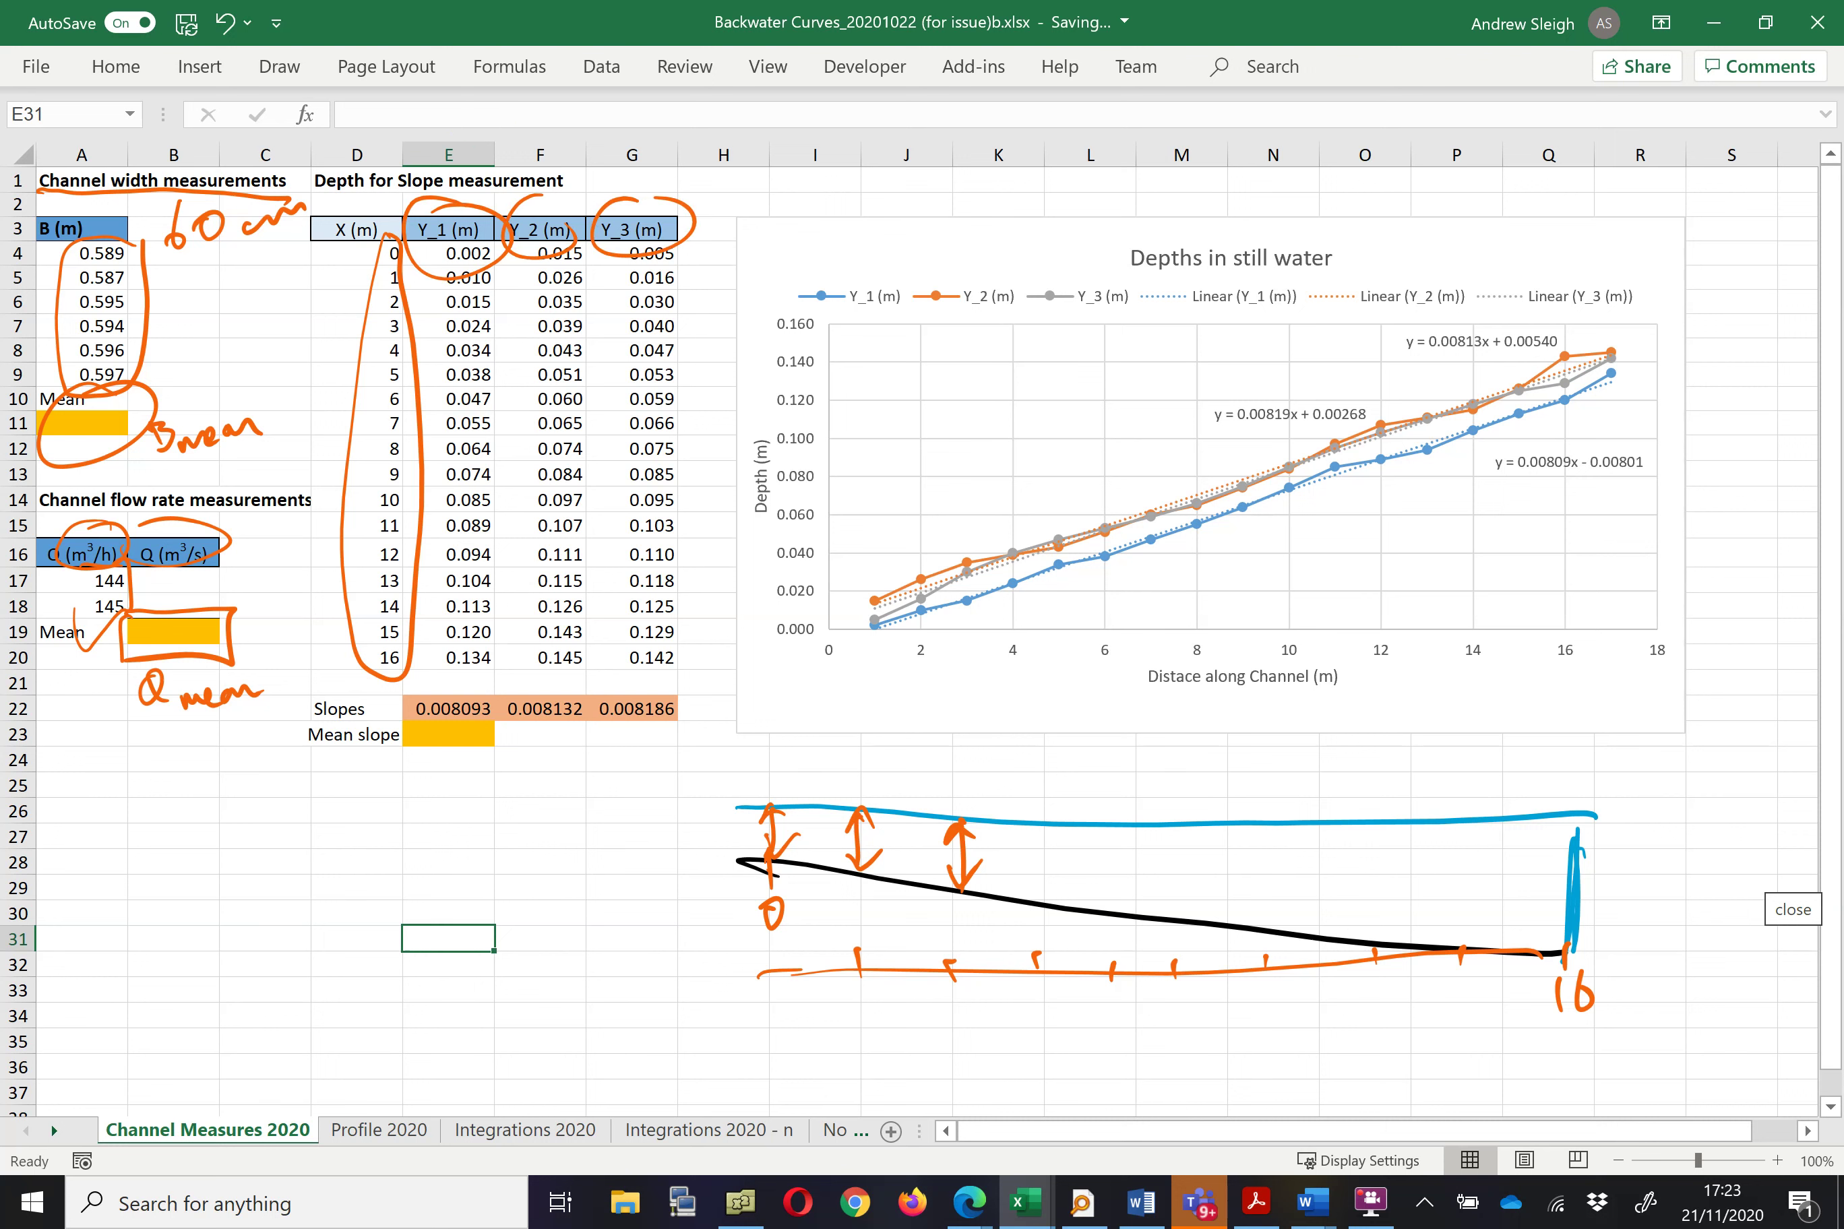
mouse_move(792, 261)
left_mouse_down()
mouse_move(913, 243)
mouse_move(1697, 238)
mouse_move(1554, 684)
mouse_move(870, 703)
mouse_move(773, 389)
mouse_move(781, 261)
left_mouse_up()
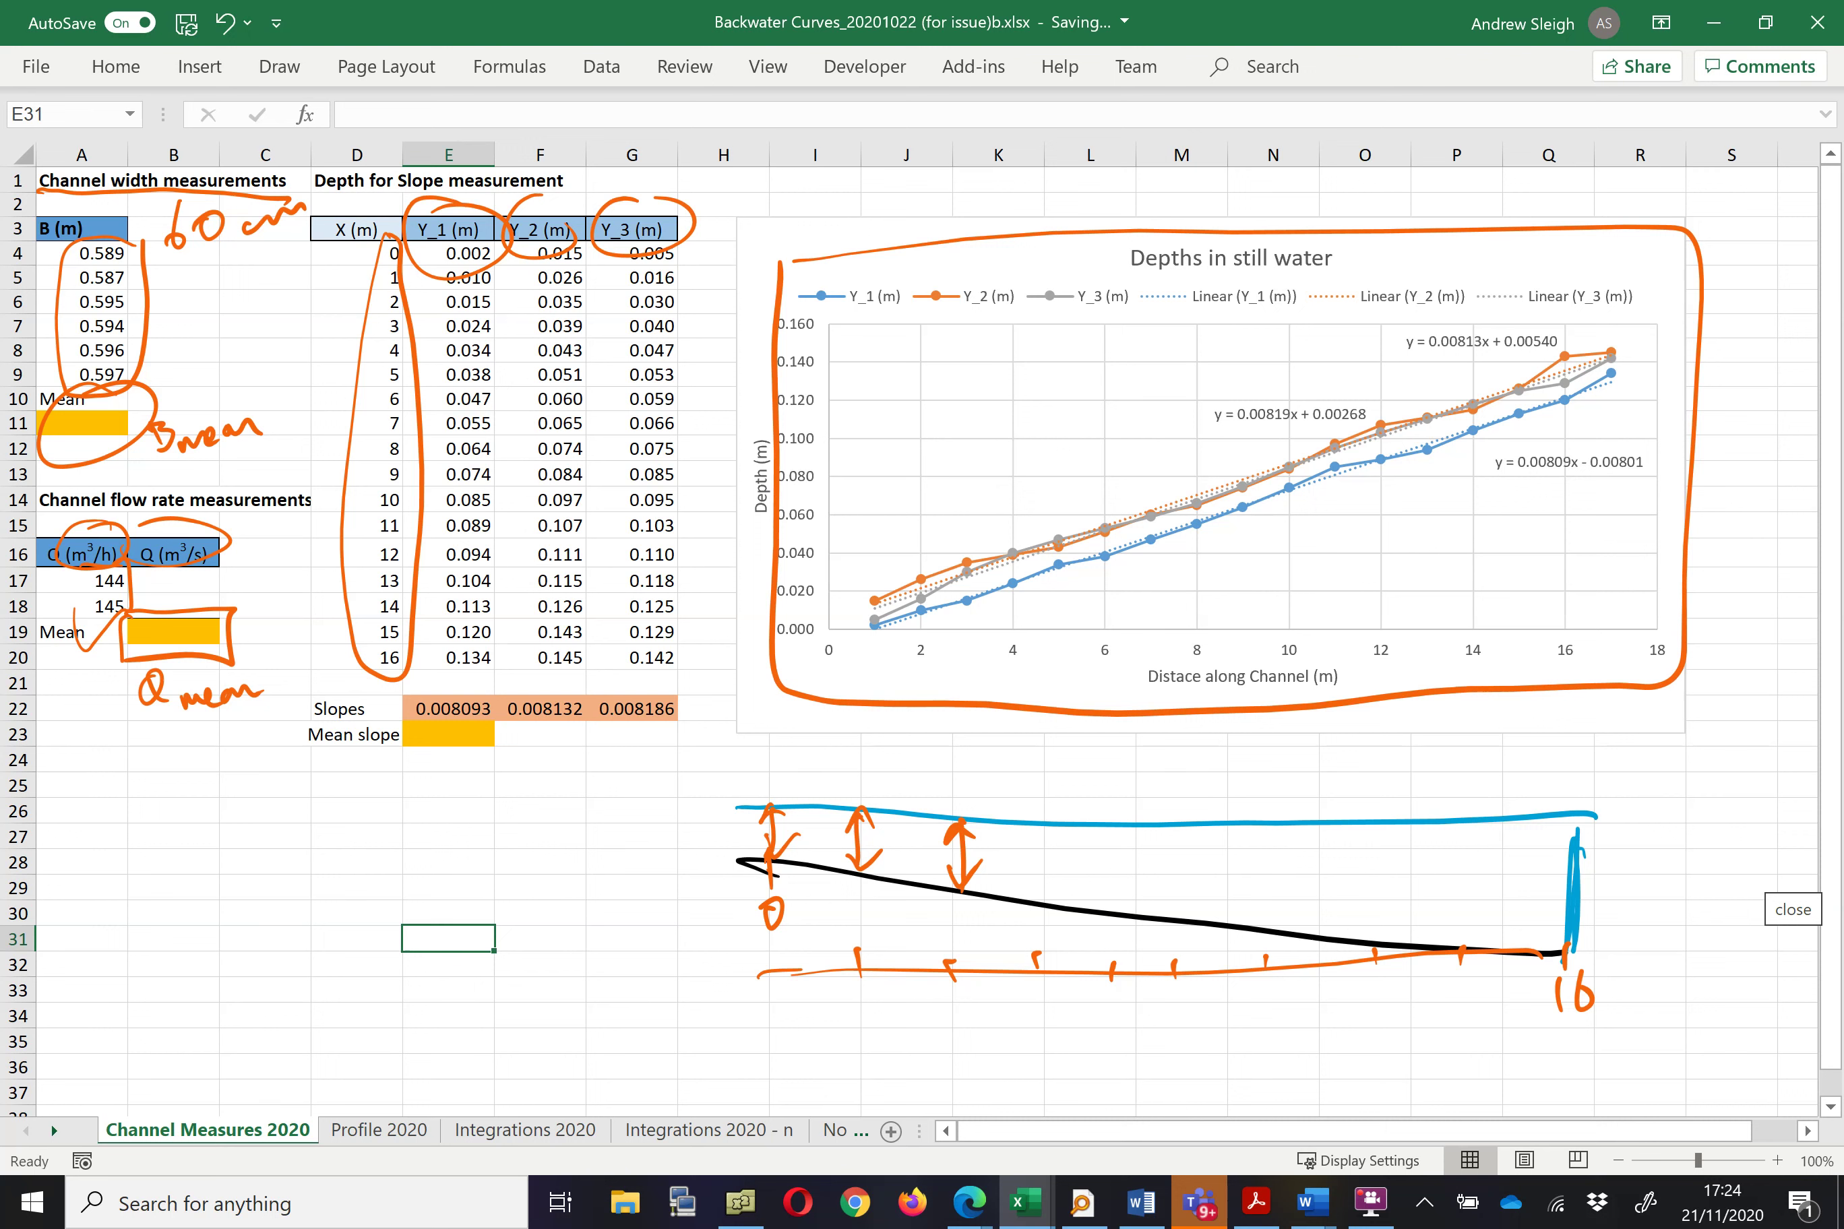
Underline the slope coefficients in the three trendline equations on the depth chart in orange.
left_click_drag(1427, 358, 1486, 352)
left_click_drag(1236, 439, 1270, 436)
left_click(1517, 483)
left_click_drag(1517, 482, 1562, 481)
Inspect the SLOPE formula and its referenced ranges in E22, and draw an orange upward arrow above that cell.
left_click(465, 707)
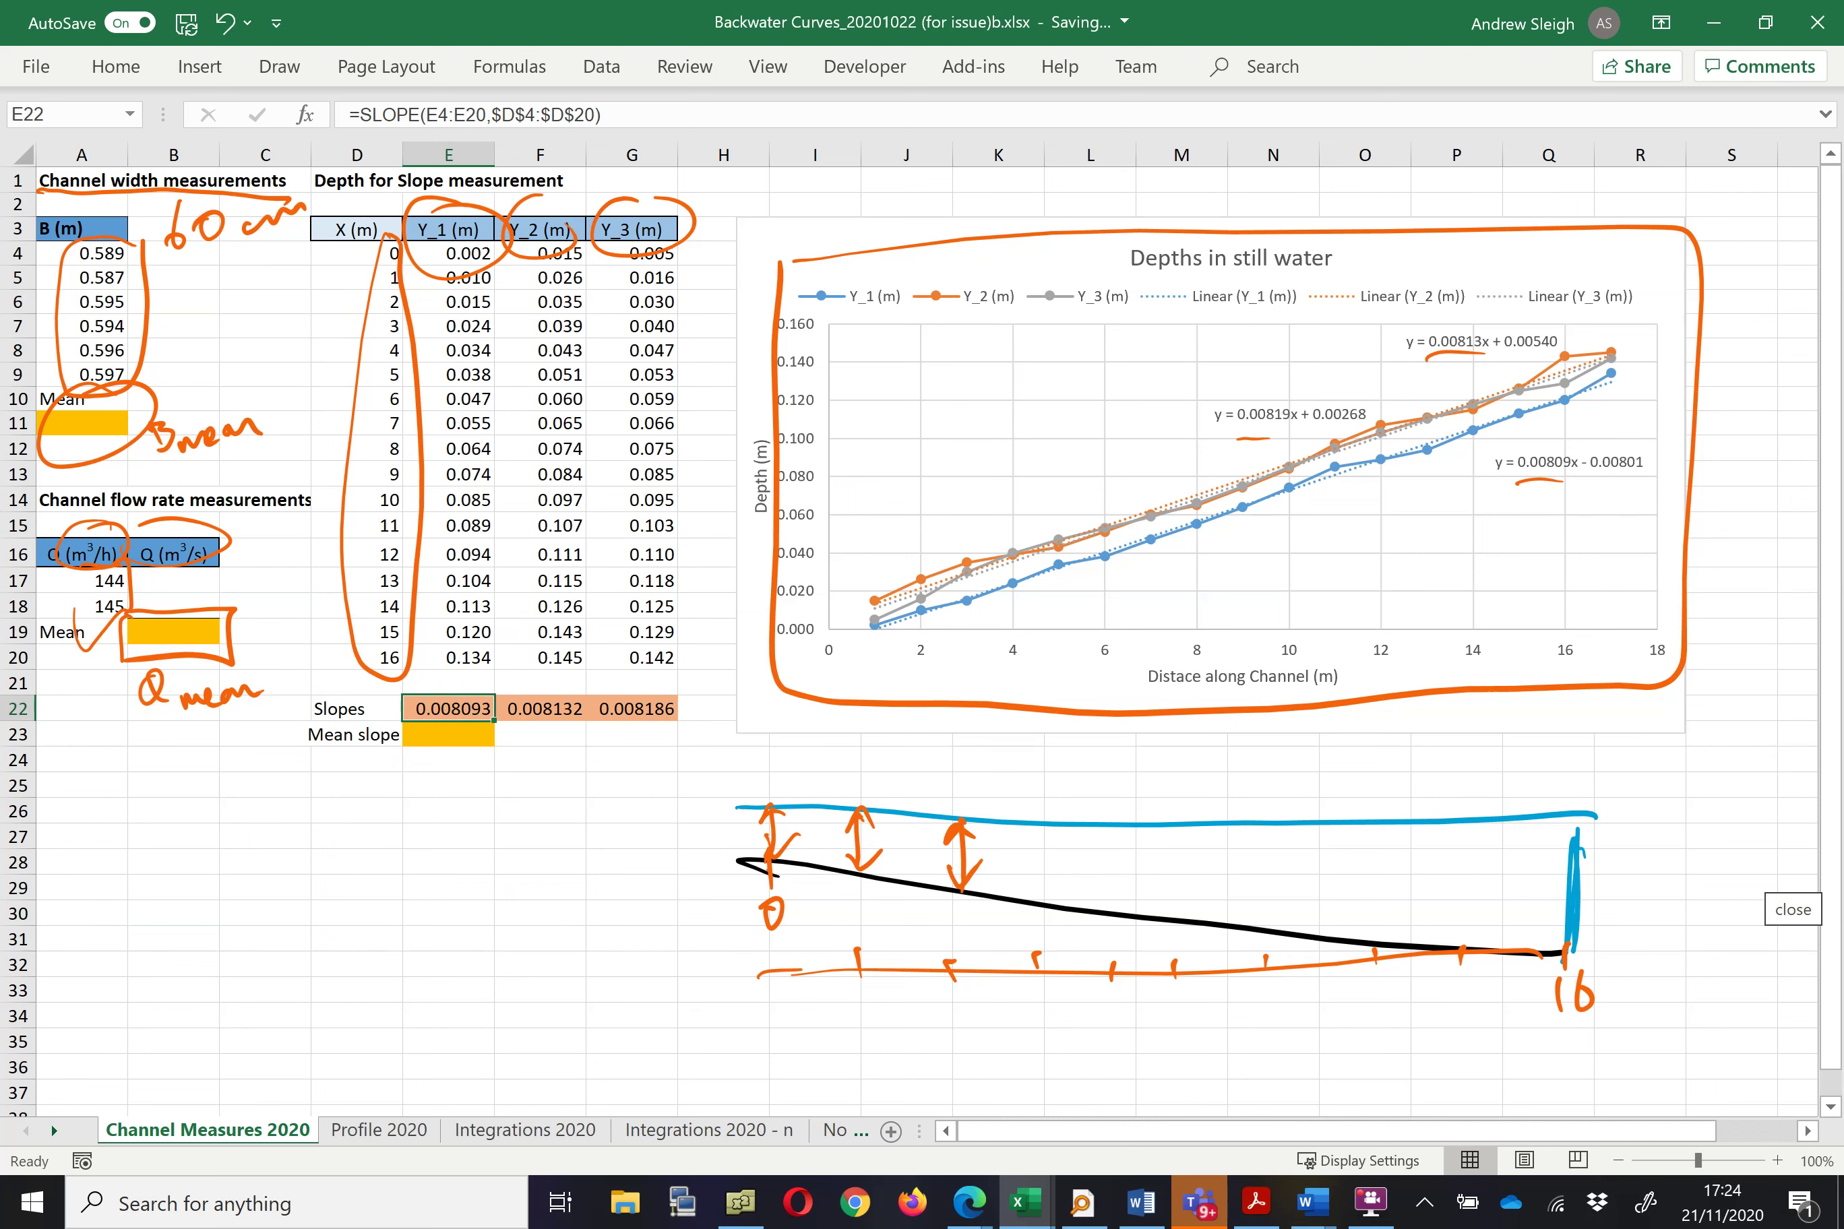
left_click(632, 119)
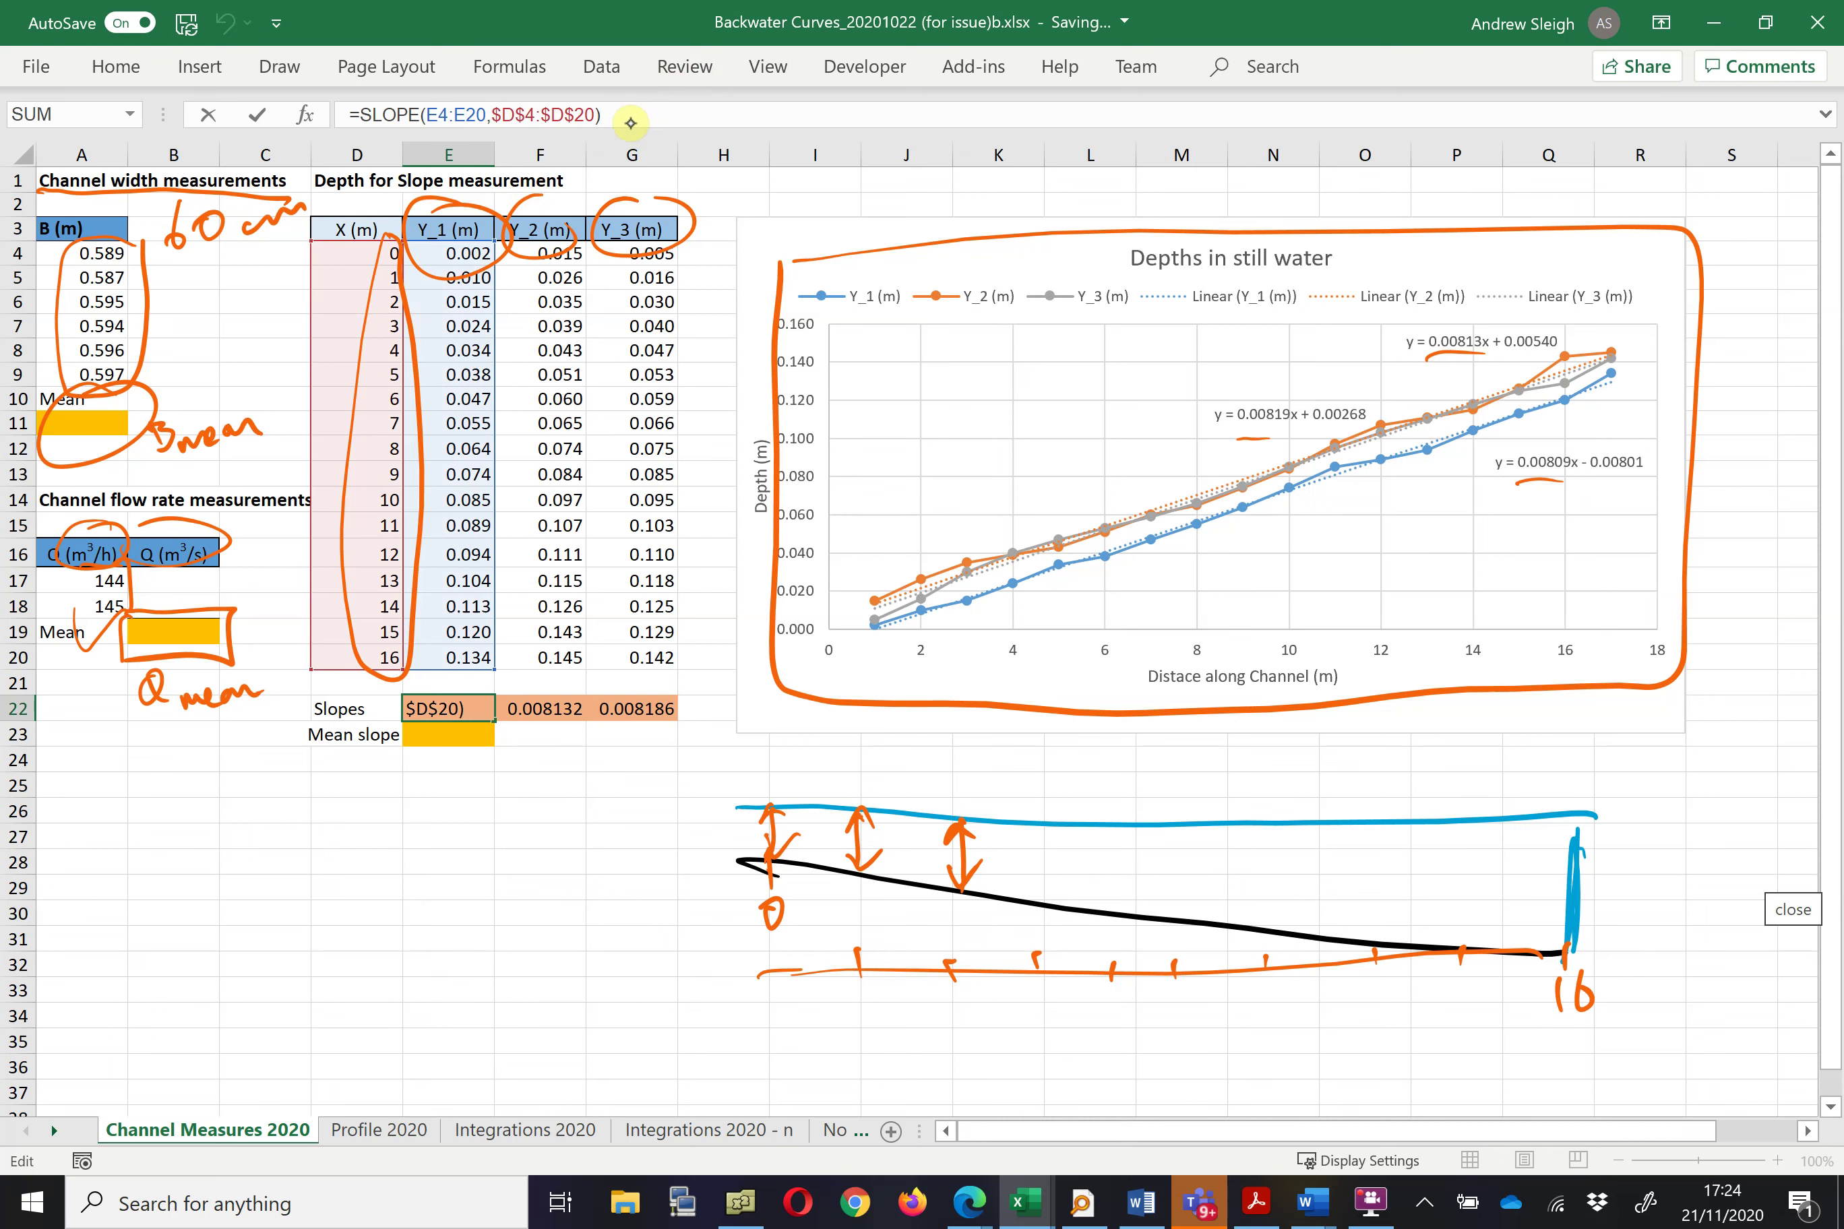
mouse_move(451, 676)
left_mouse_down()
mouse_move(469, 674)
mouse_move(429, 681)
left_mouse_up()
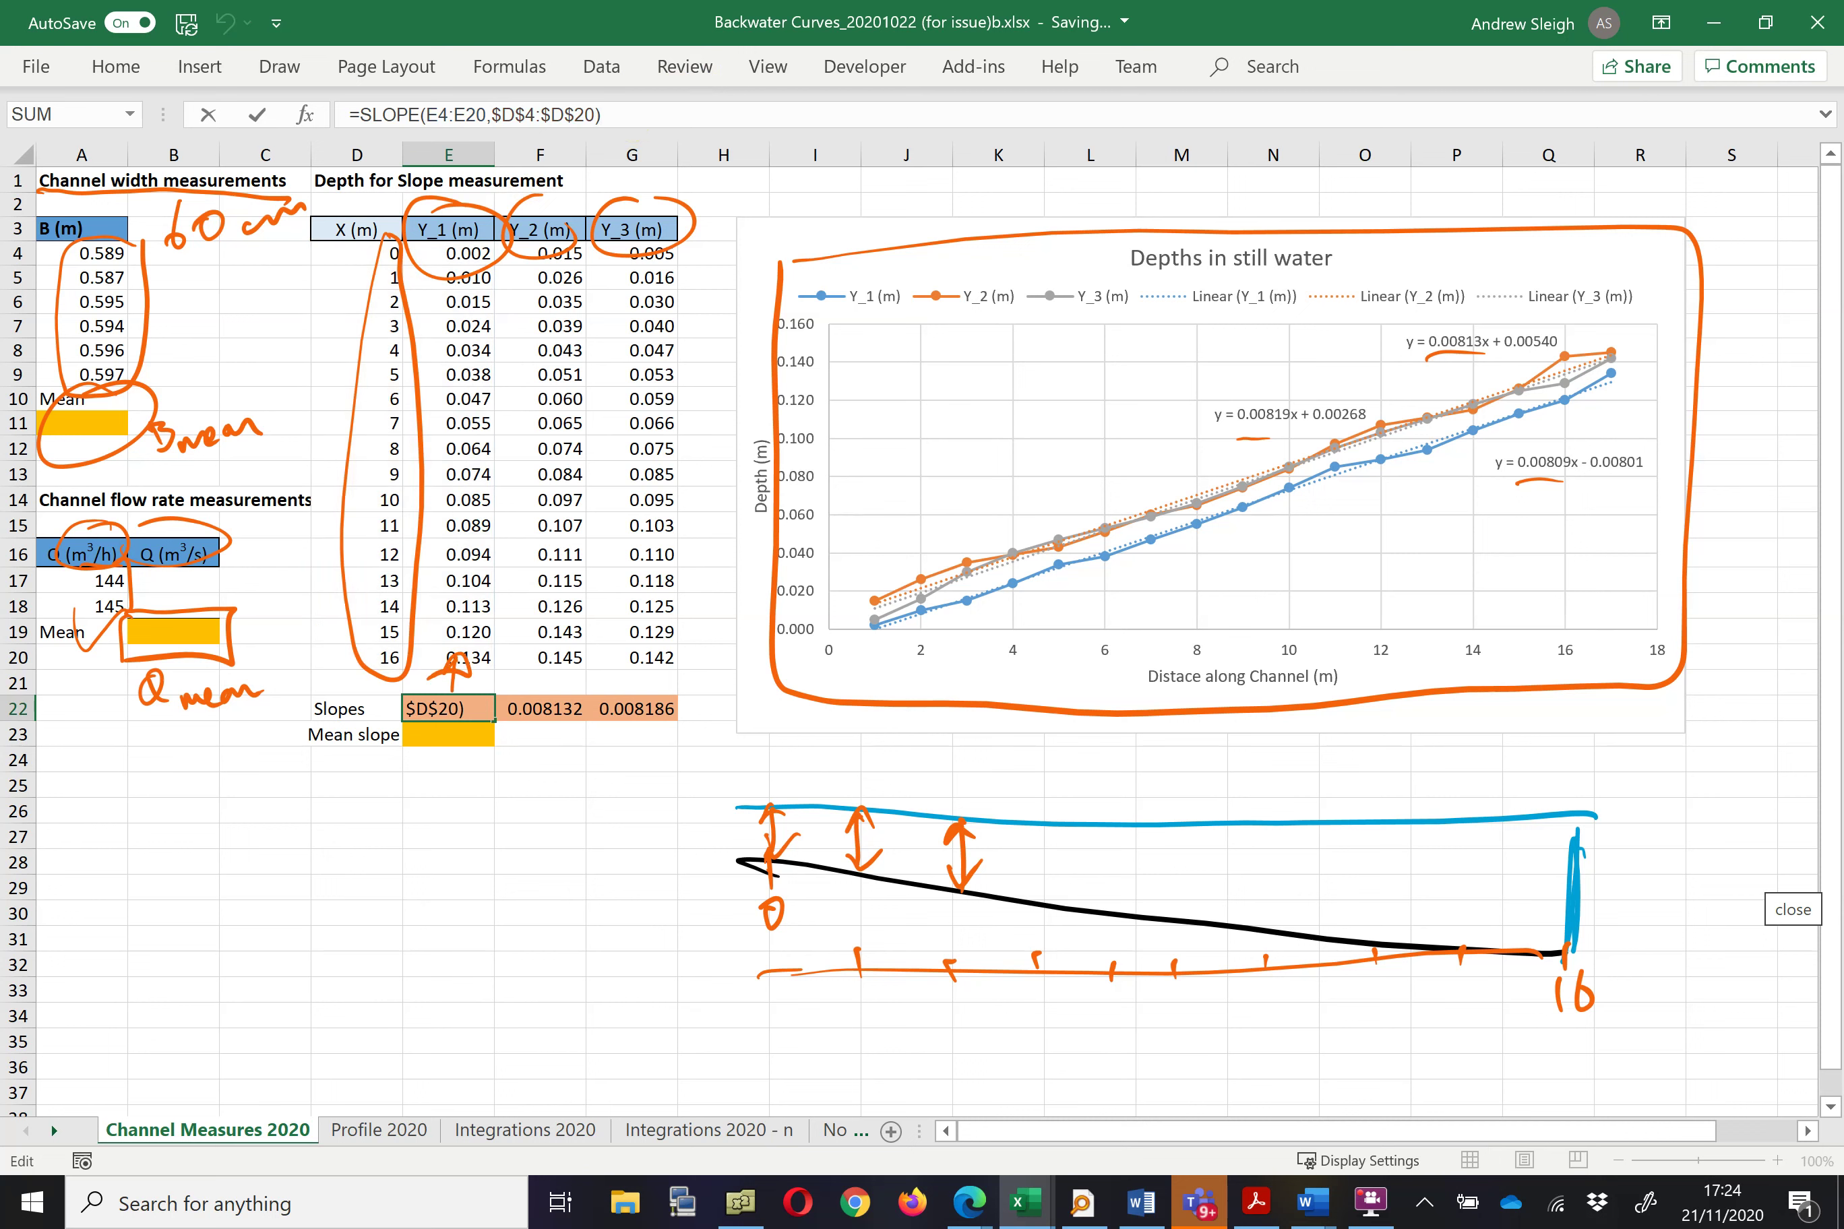
left_click(636, 117)
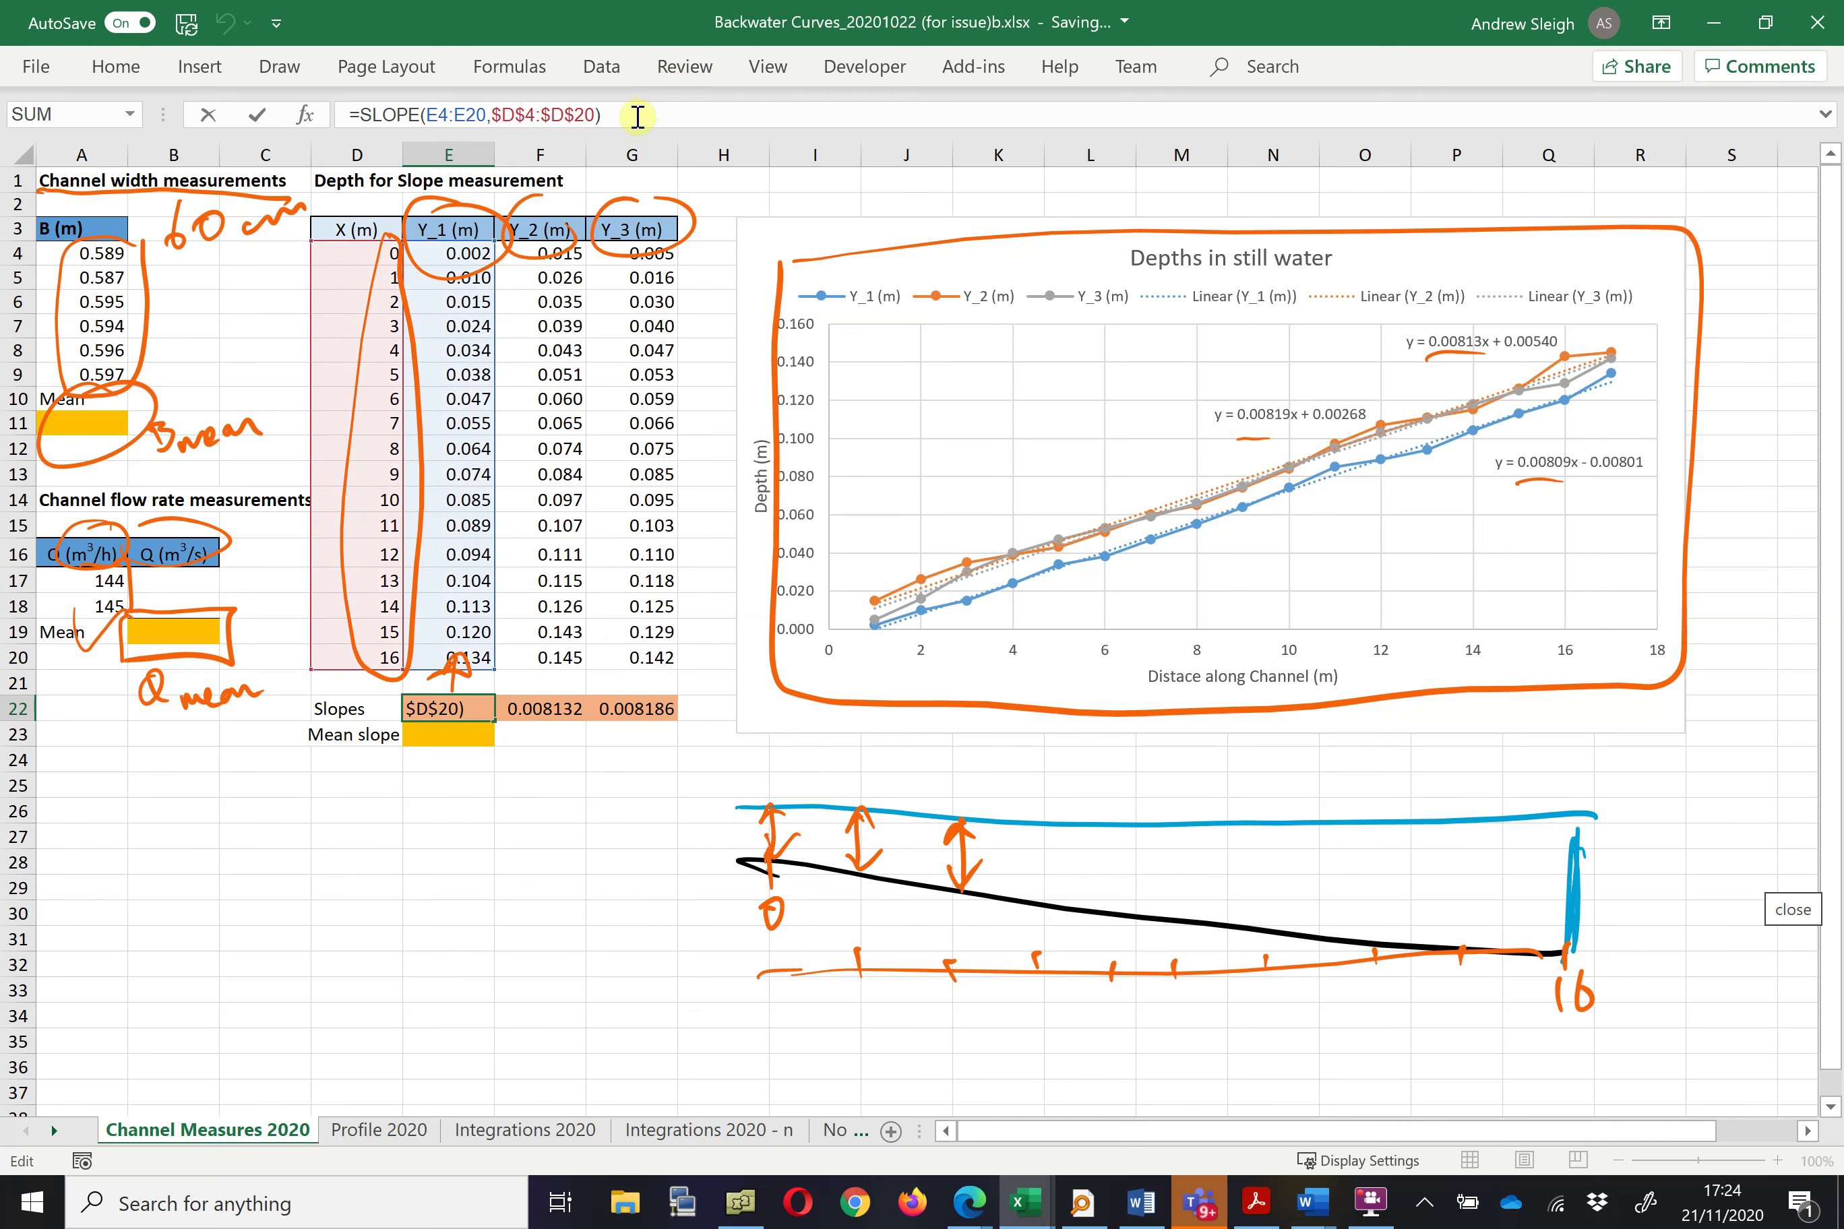
key("ctrl+Return")
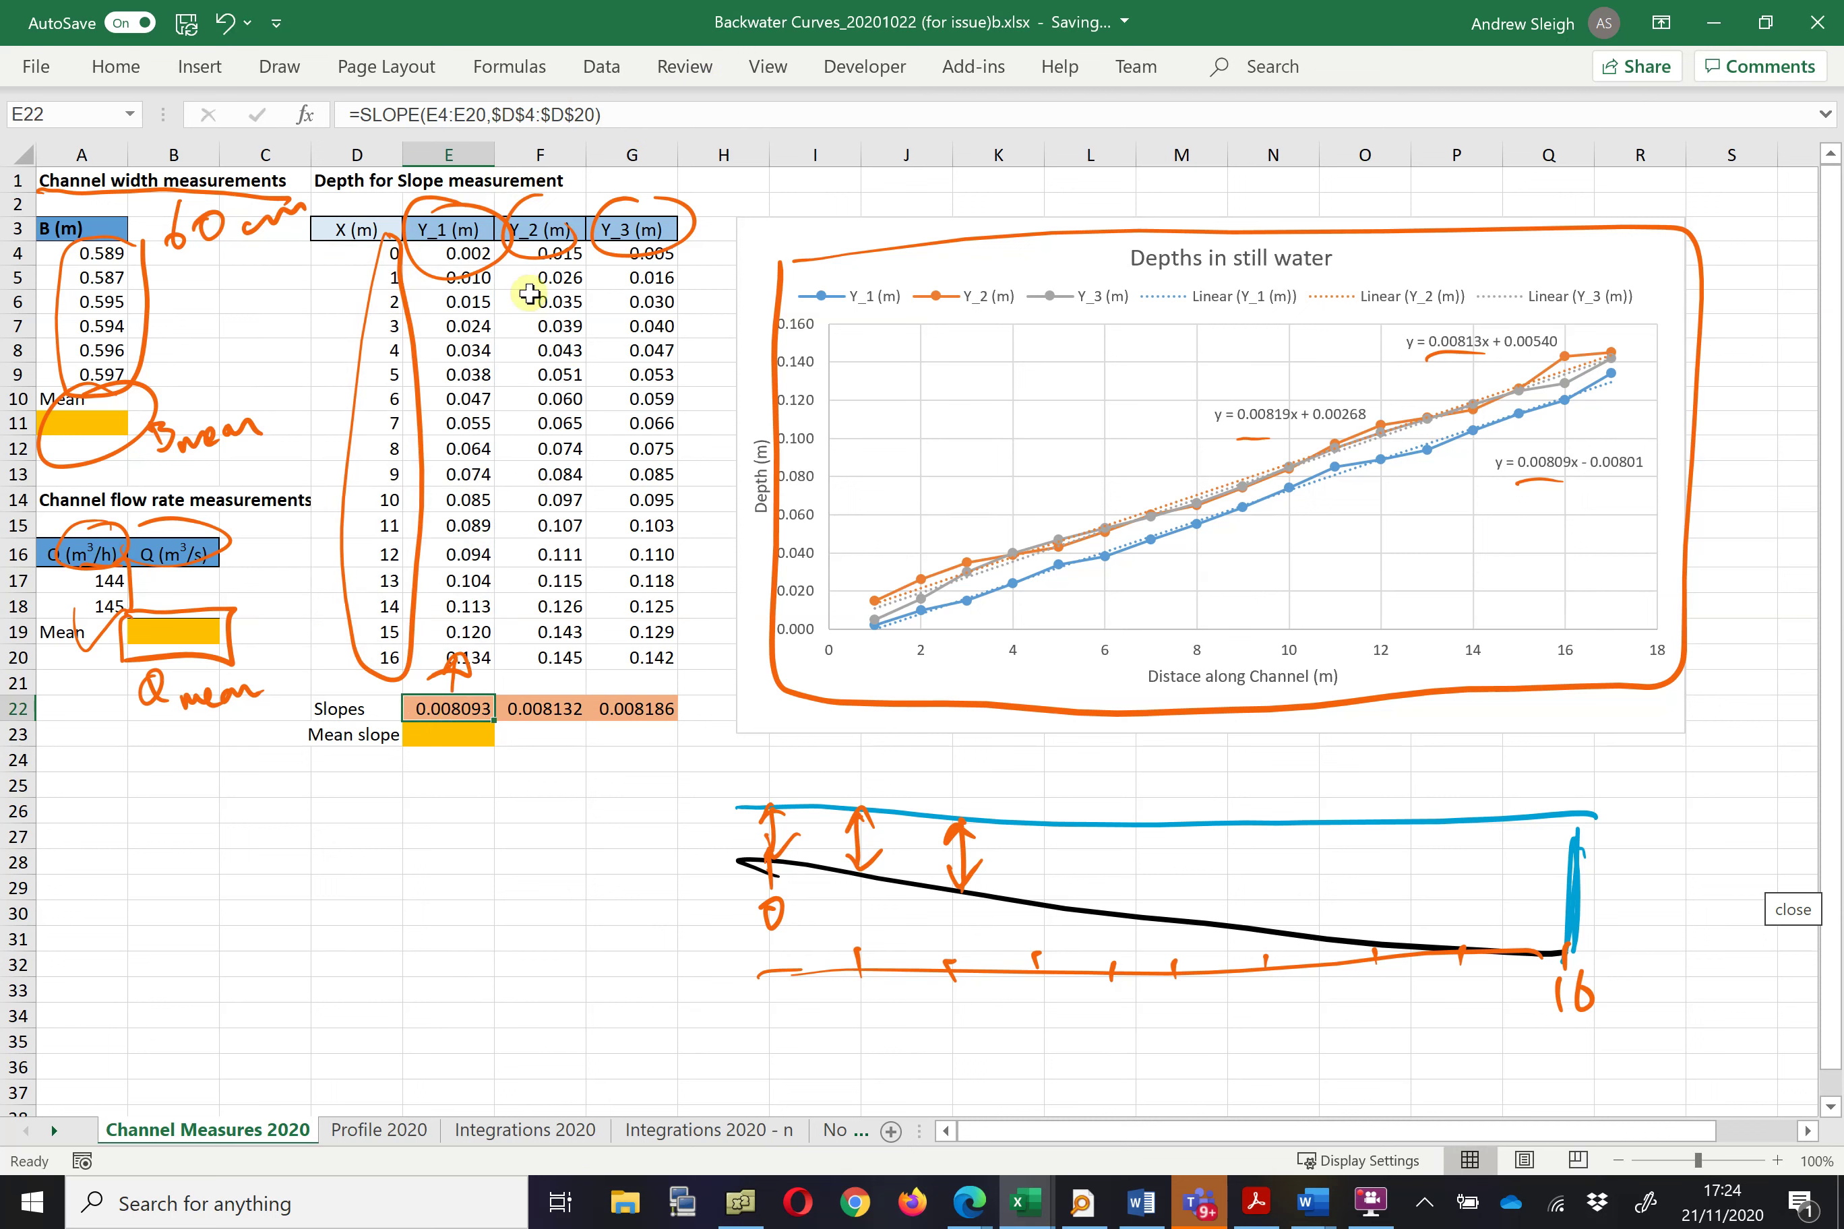
left_click(658, 120)
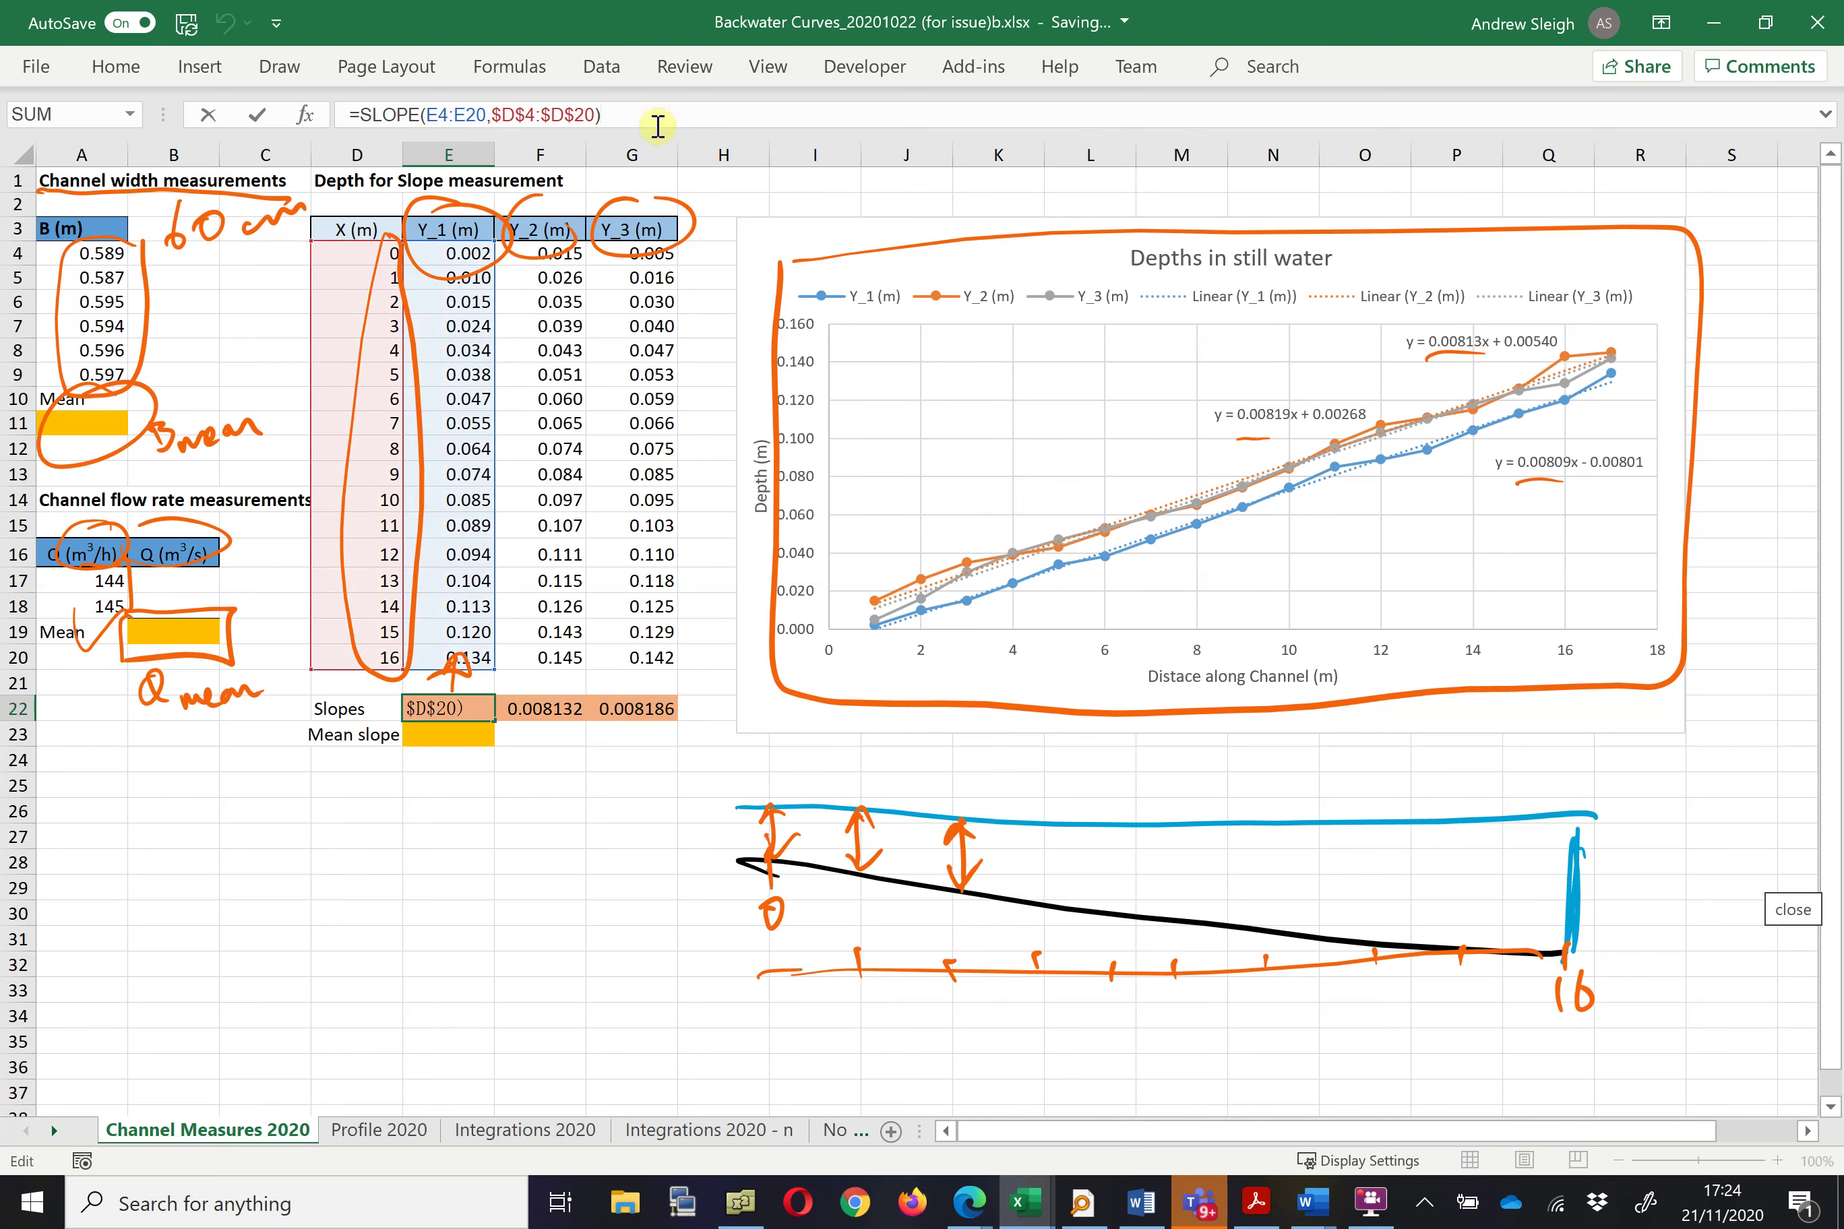
key("Return")
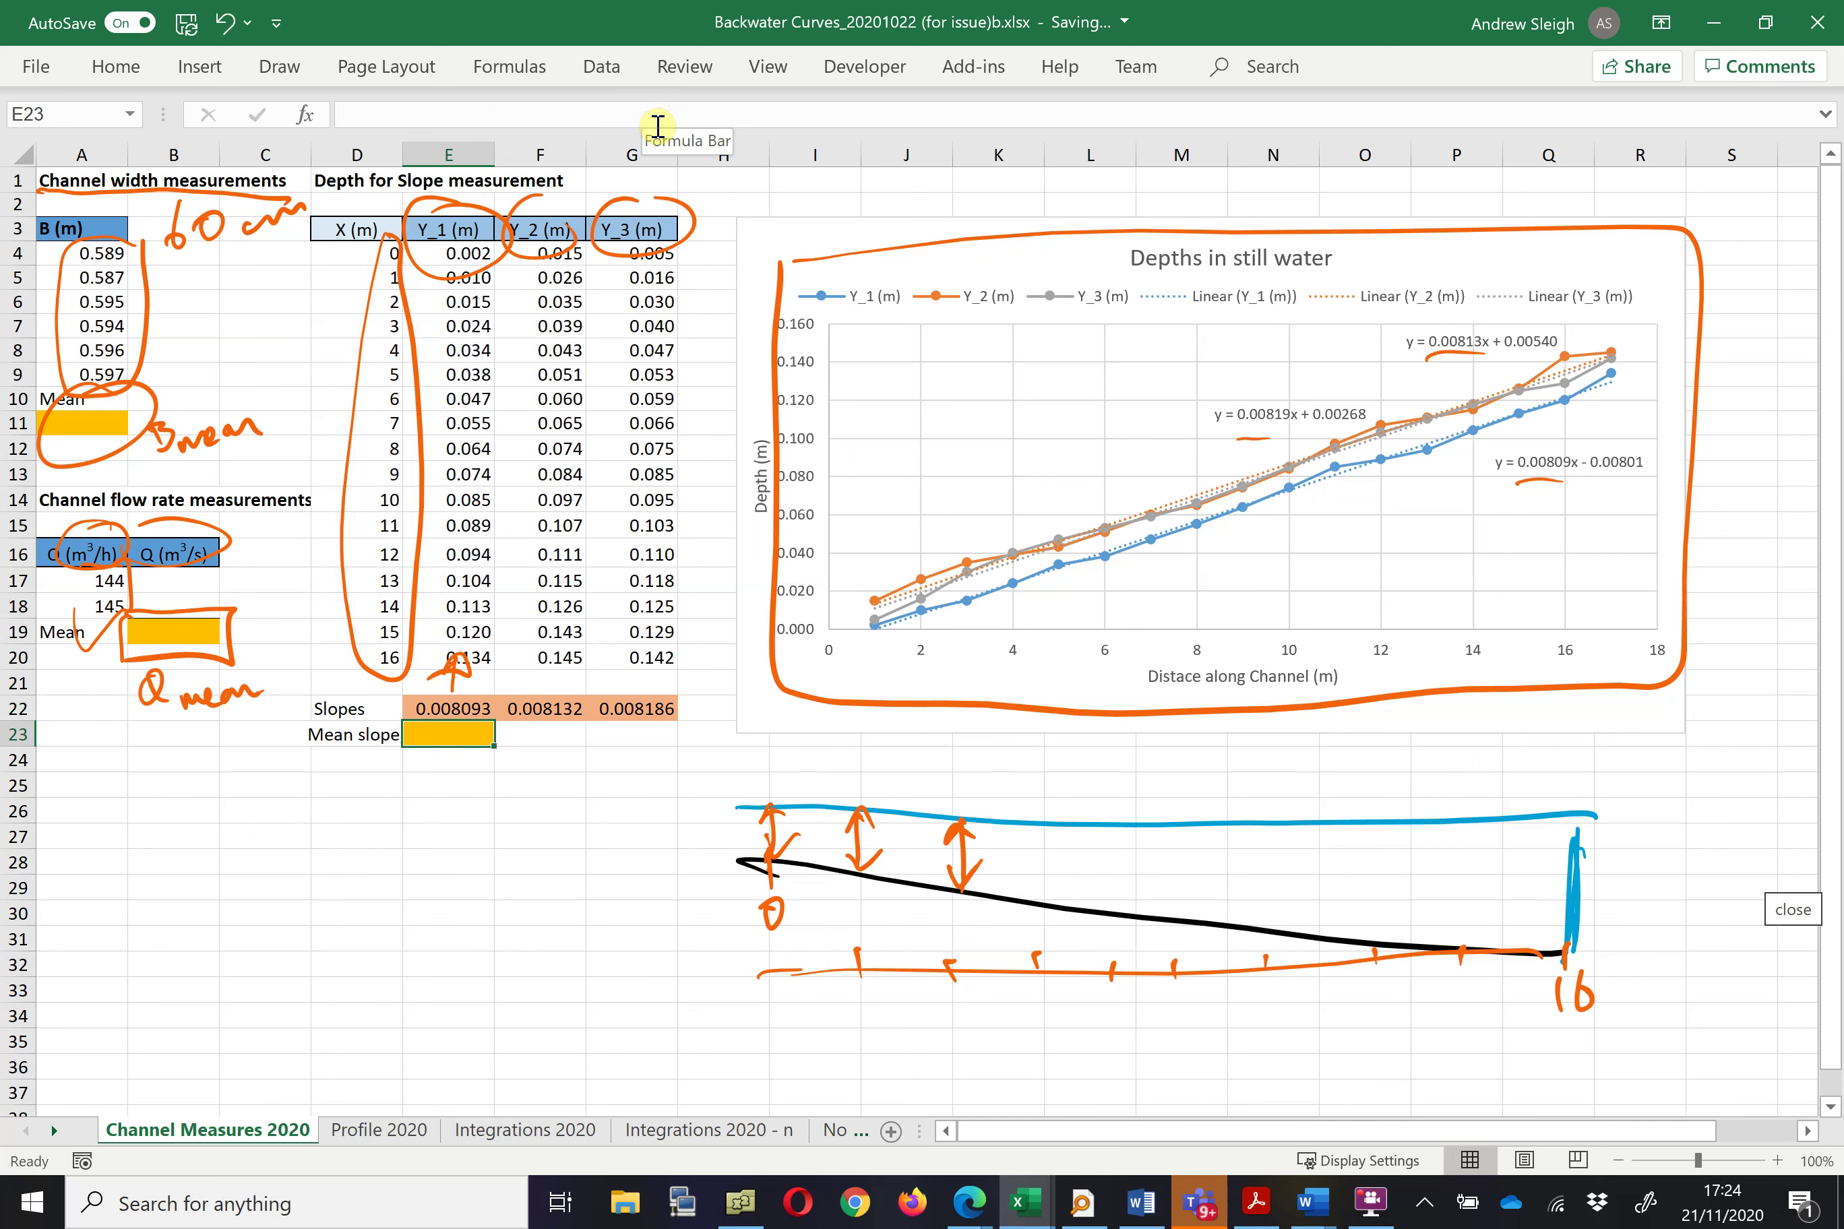
Circle the mean slope cell in orange and write "So mean" beneath it.
mouse_move(417, 781)
left_mouse_down()
mouse_move(540, 749)
mouse_move(366, 812)
mouse_move(404, 829)
mouse_move(401, 878)
left_mouse_up()
mouse_move(446, 834)
left_mouse_down()
mouse_move(438, 861)
mouse_move(446, 838)
left_mouse_up()
left_click_drag(466, 876, 613, 848)
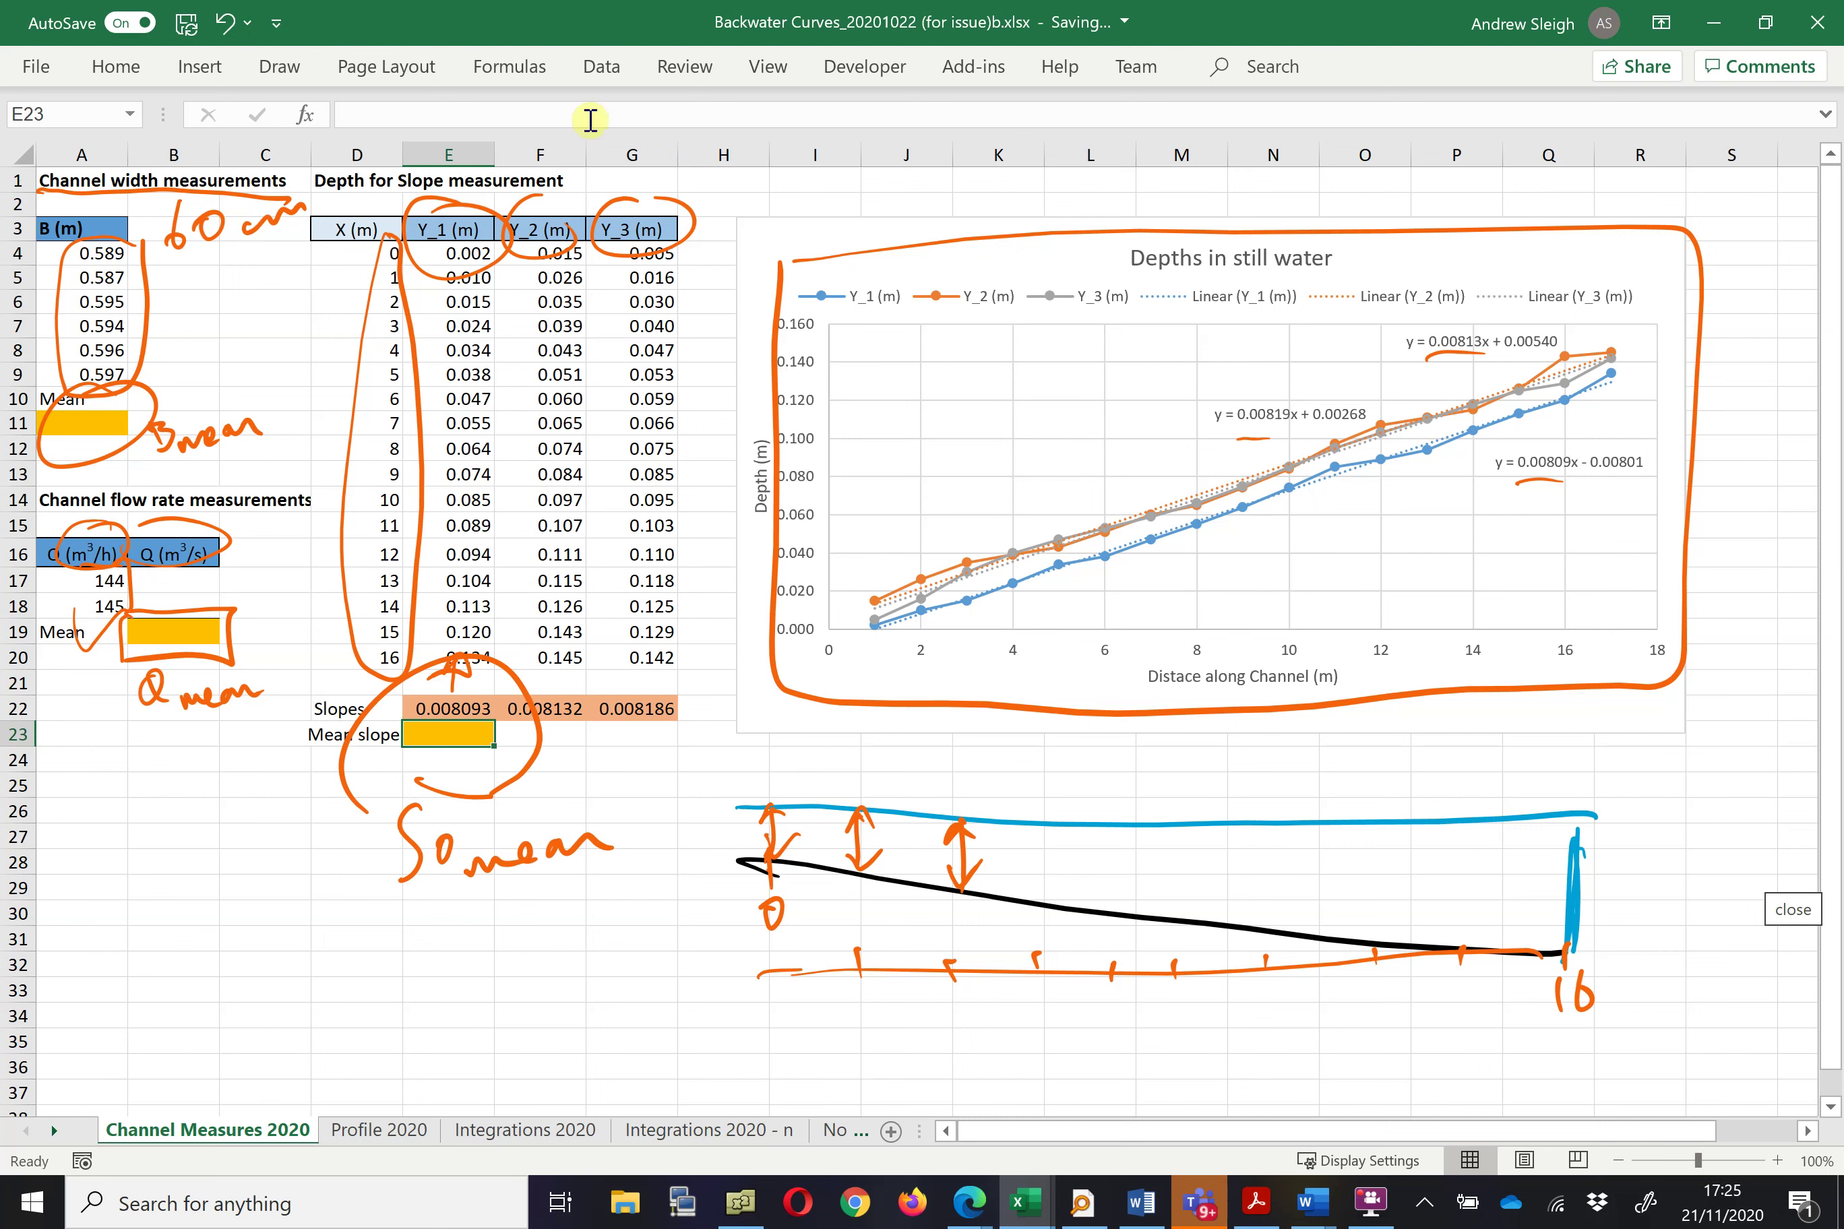
On the Profile 2020 sheet, circle the X (m) column in orange and sketch a sloping black bed with an end gate below the chart.
left_click(379, 1134)
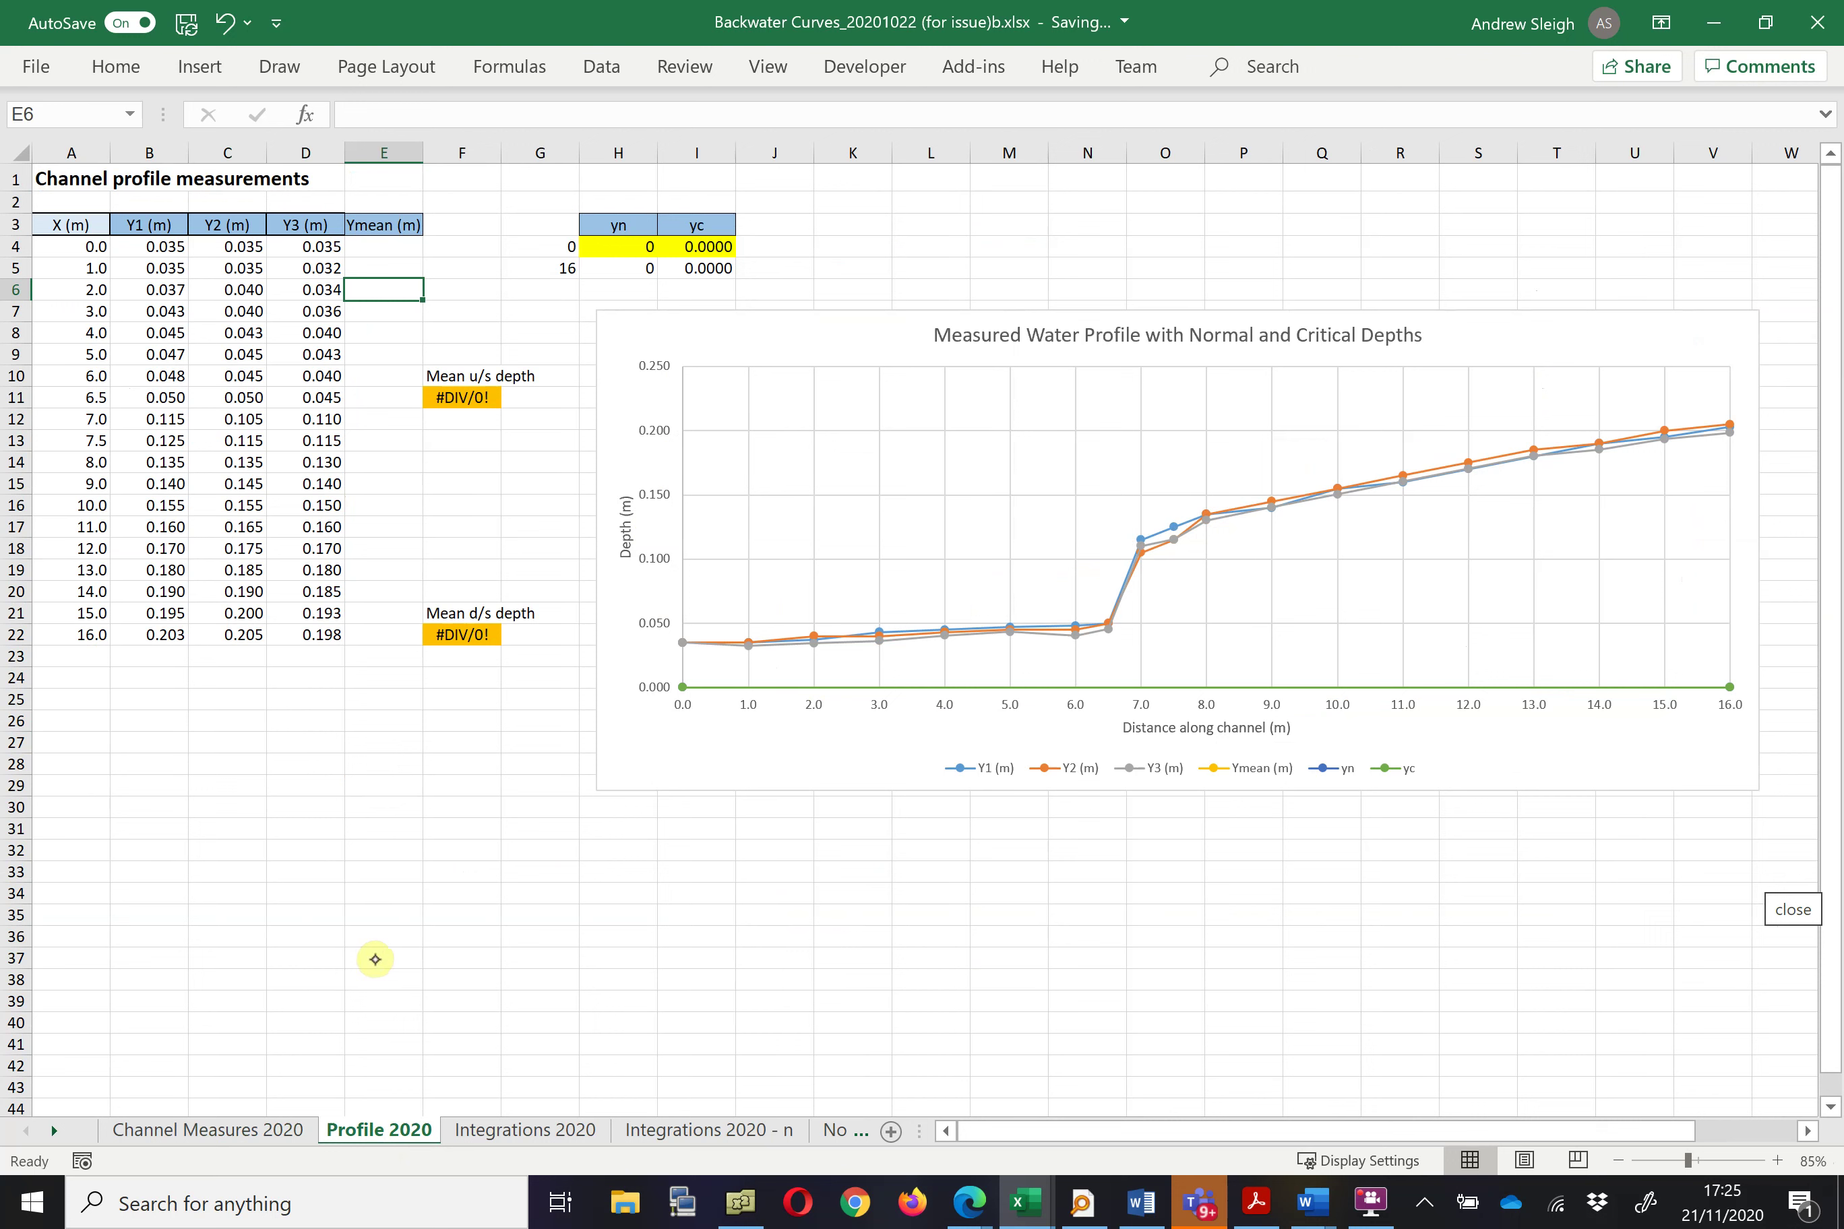
mouse_move(107, 194)
left_mouse_down()
mouse_move(53, 597)
mouse_move(123, 603)
mouse_move(113, 198)
left_mouse_up()
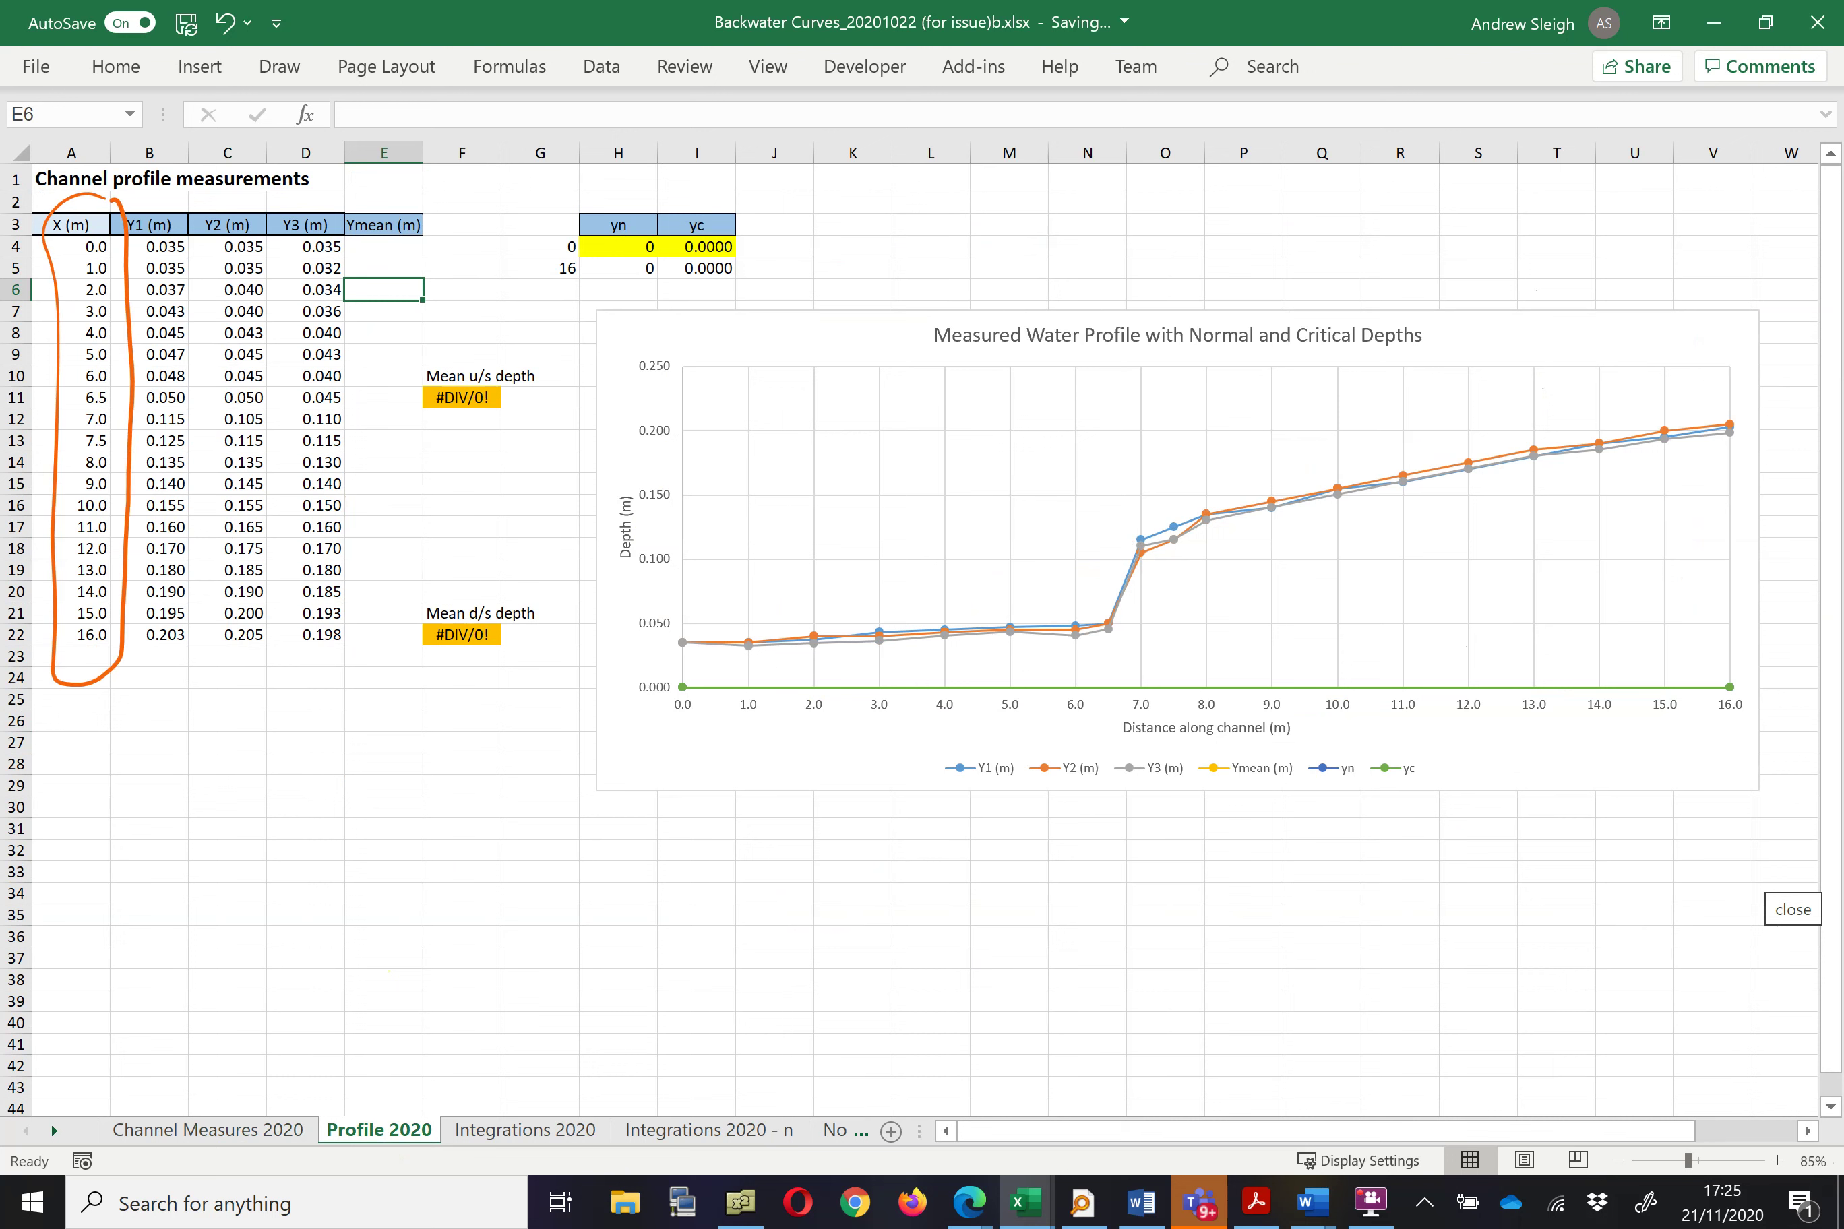
left_click(279, 66)
left_click(314, 127)
mouse_move(267, 956)
left_mouse_down()
mouse_move(1528, 1064)
mouse_move(1519, 969)
mouse_move(1538, 1093)
mouse_move(1507, 1067)
left_mouse_up()
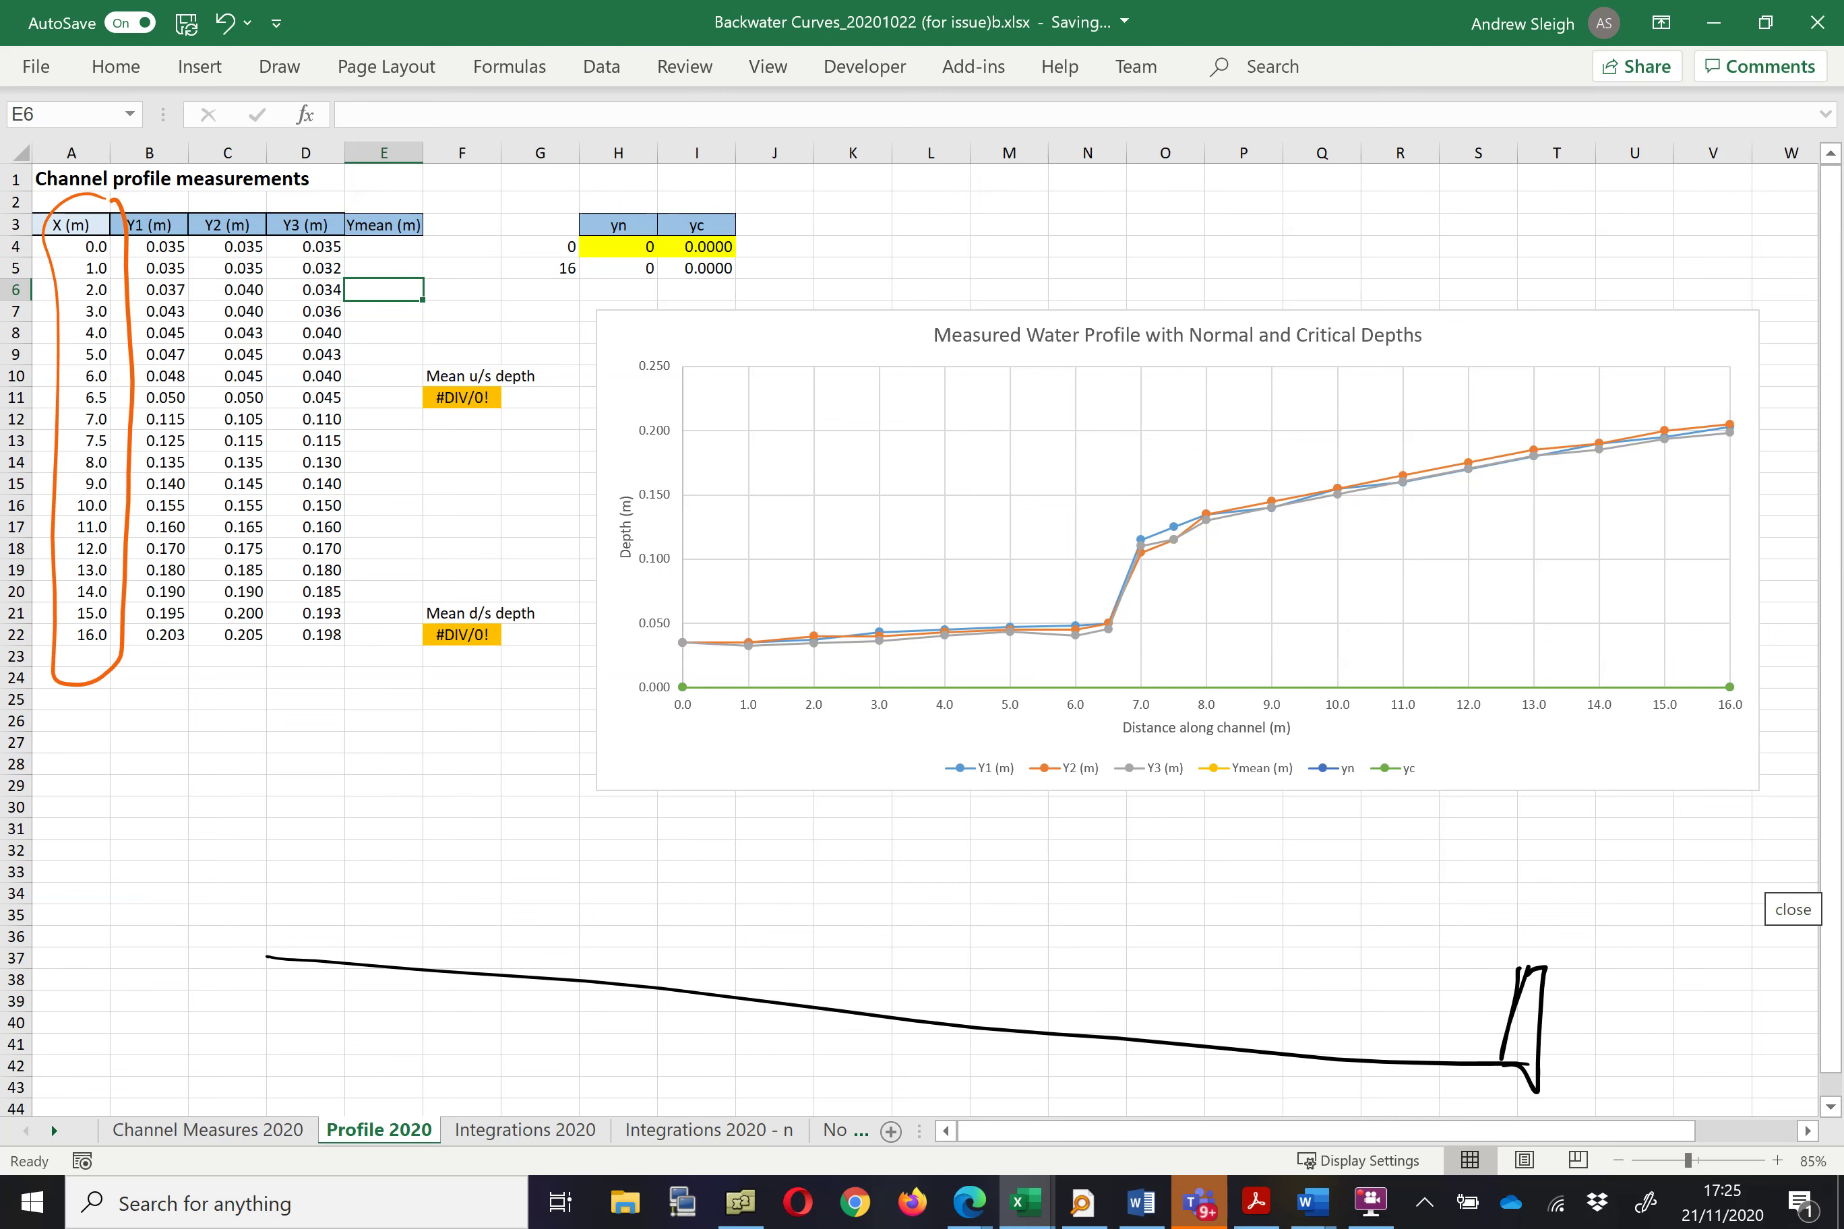
Try sketching a blue water surface with a jump midway above the channel bed, and erase that stroke.
left_click(279, 67)
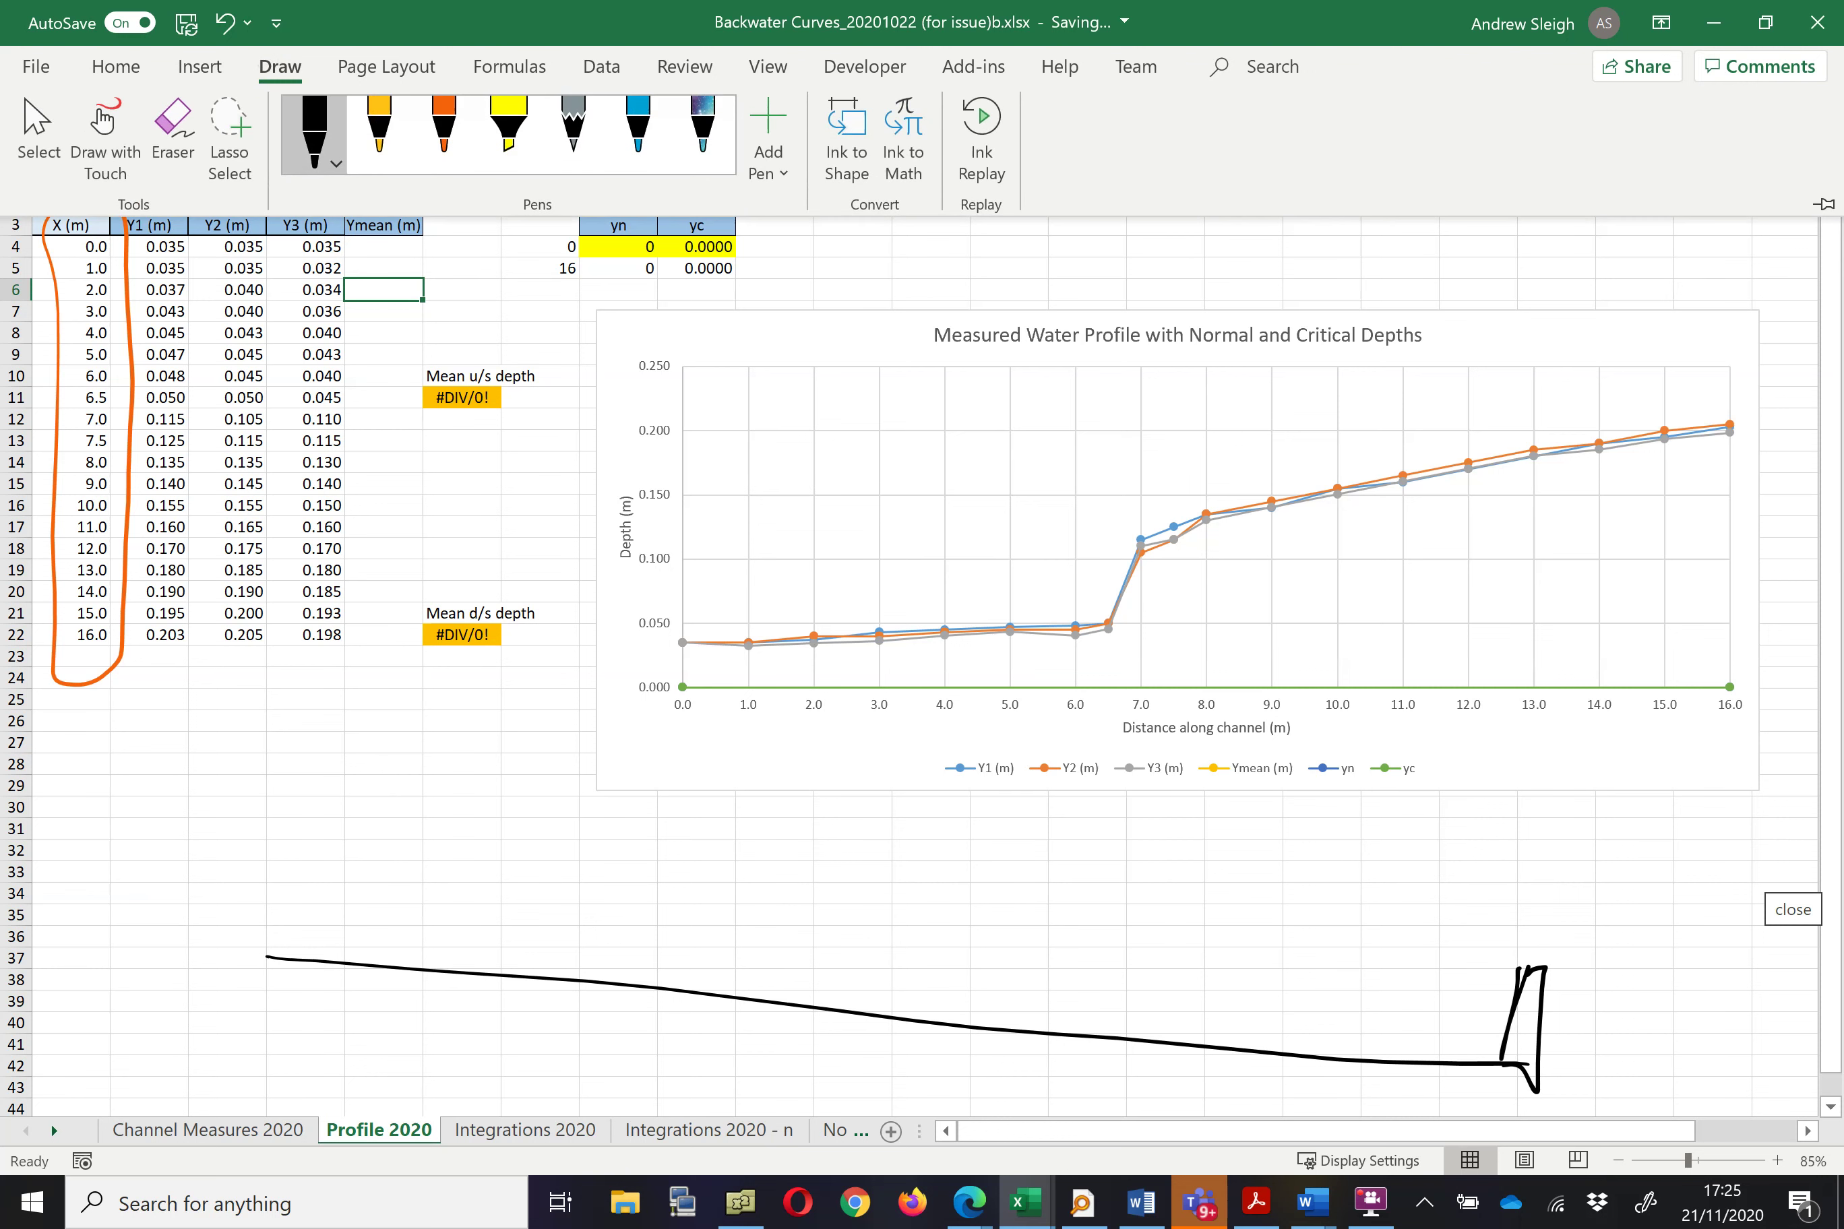
left_click(638, 130)
mouse_move(1589, 950)
left_mouse_down()
mouse_move(1062, 872)
mouse_move(897, 883)
mouse_move(847, 966)
mouse_move(189, 882)
left_mouse_up()
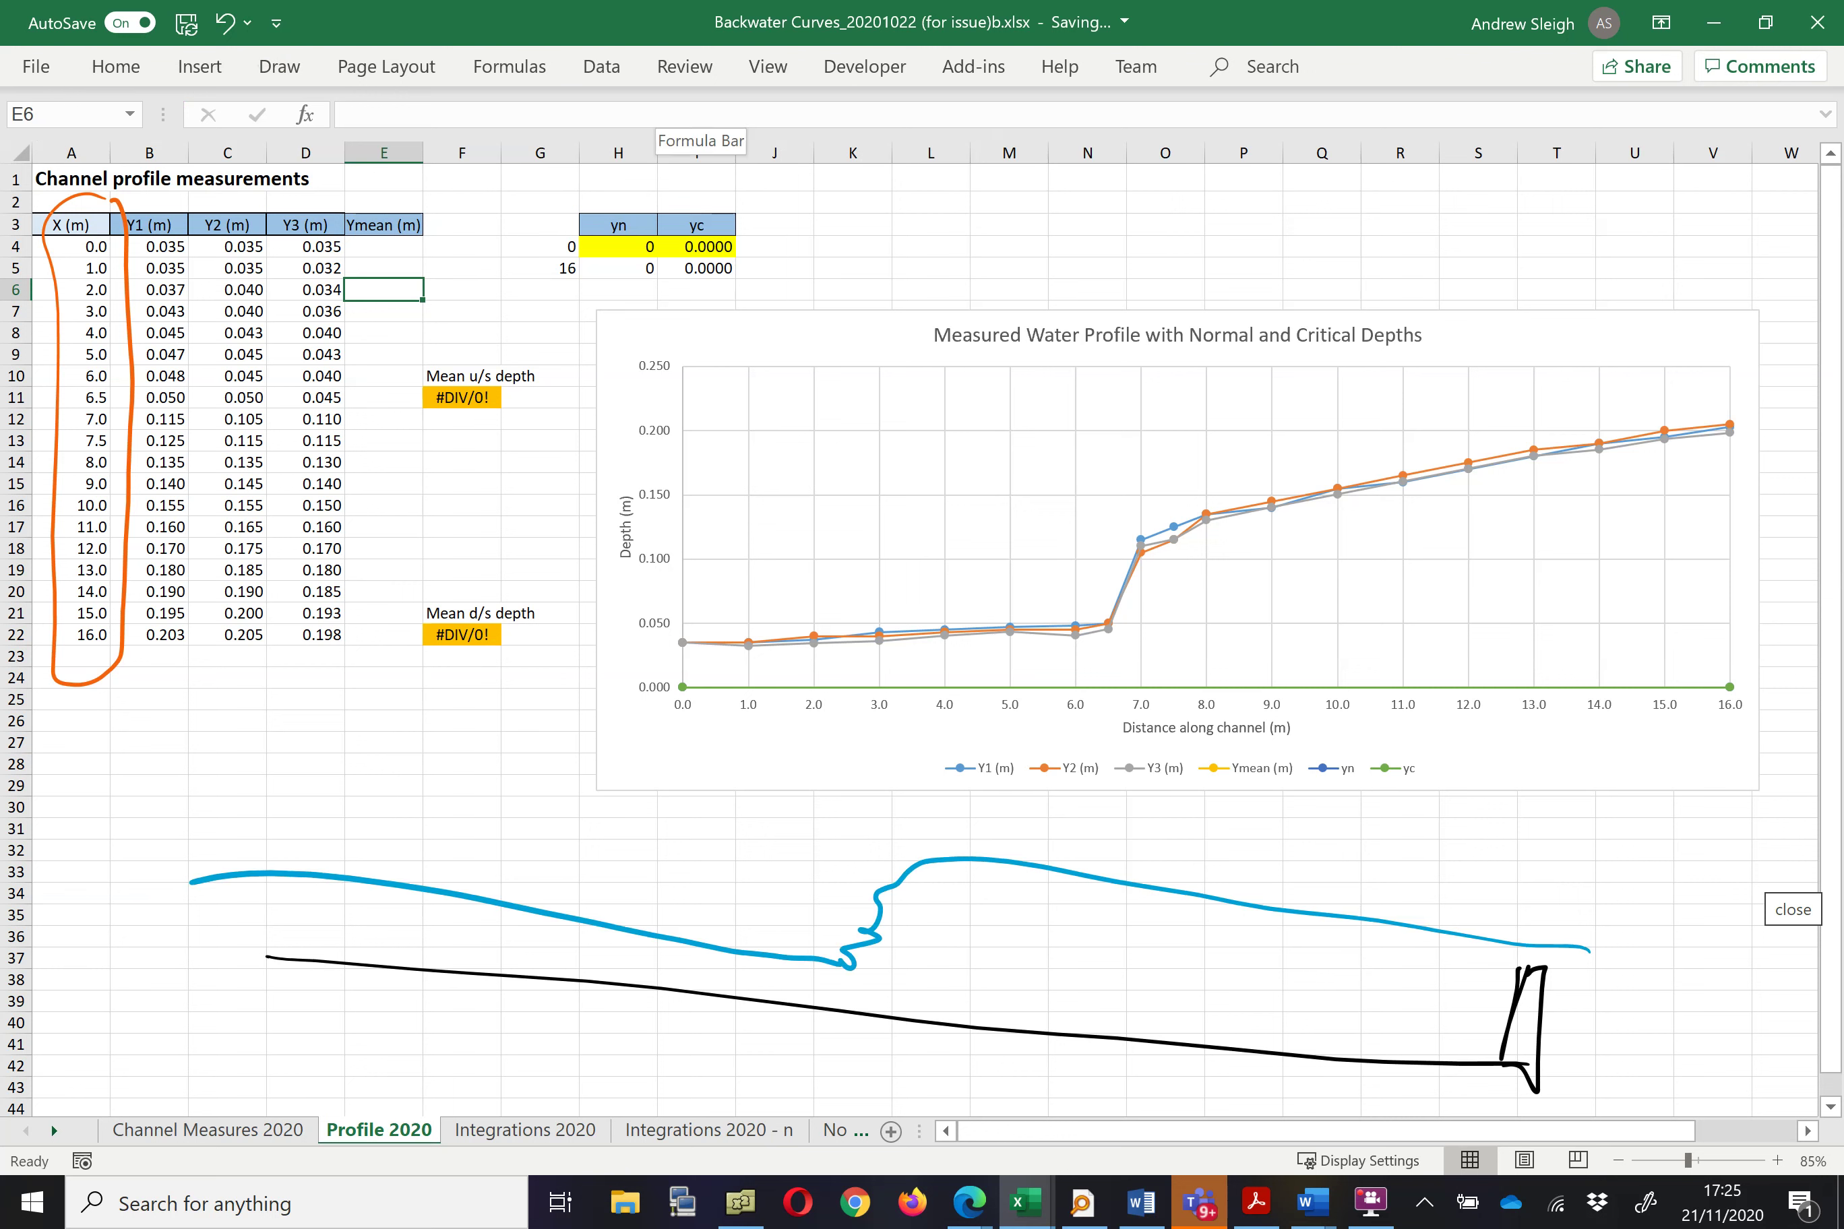
left_click(279, 67)
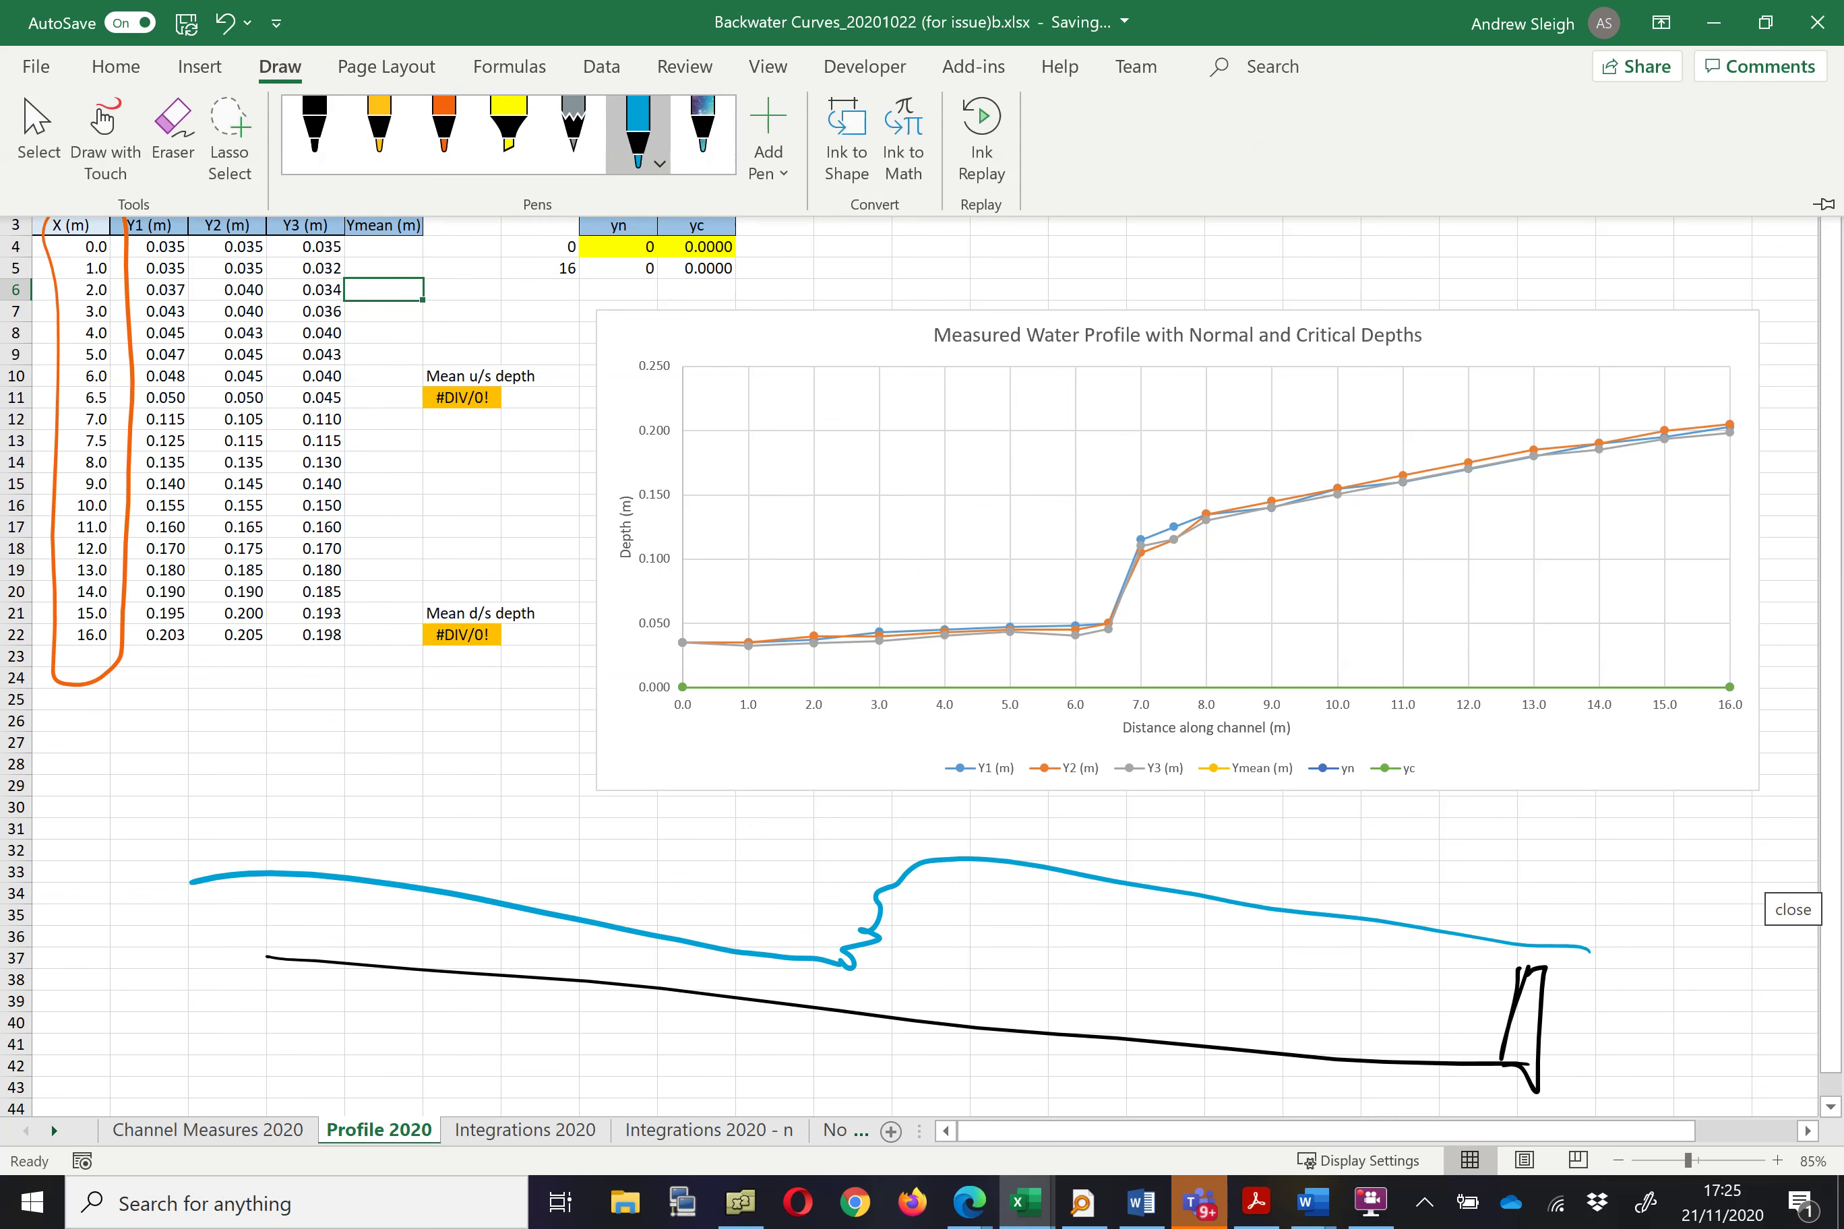
left_click(173, 131)
left_click(381, 882)
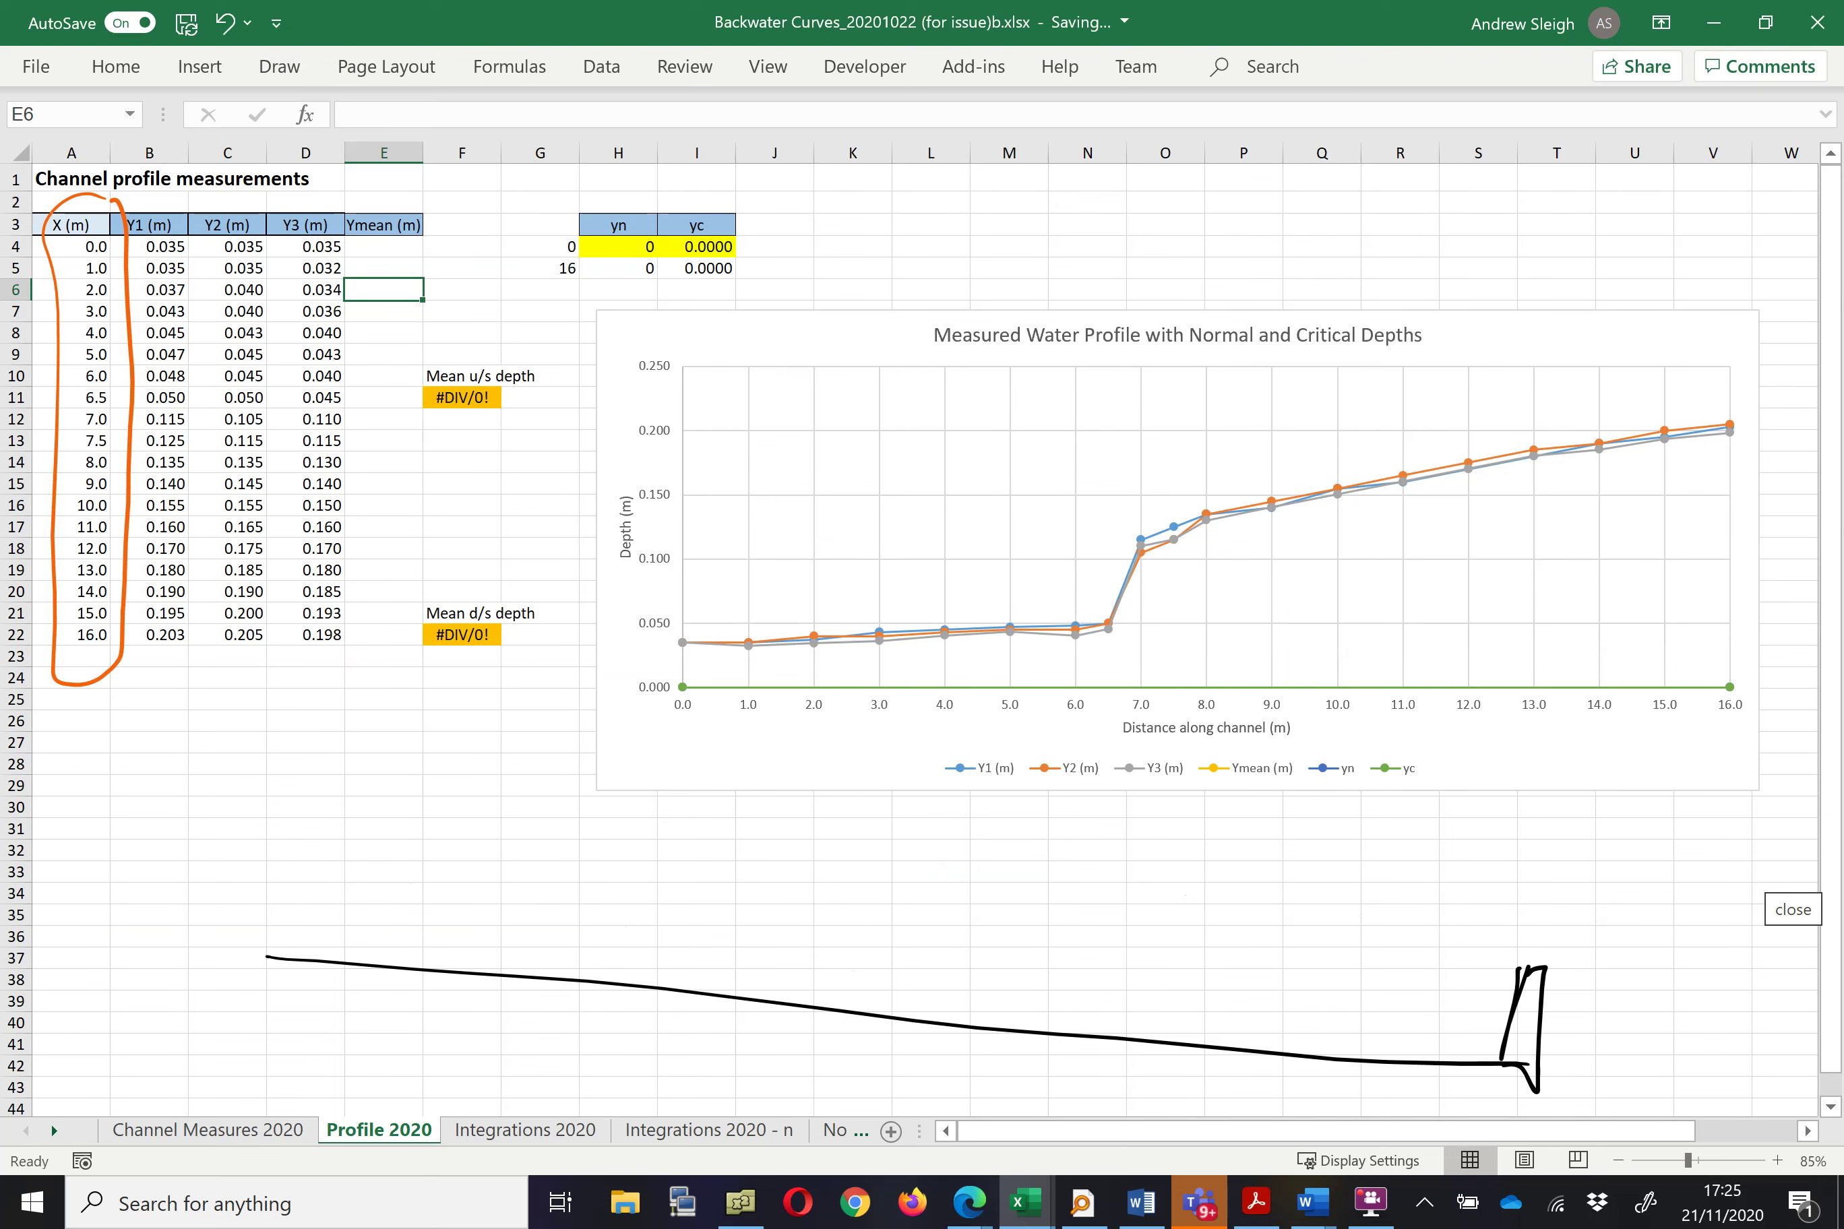
Sketch a blue water surface above the channel bed, dipping to a squiggly jump midway and continuing past the end gate.
left_click(282, 67)
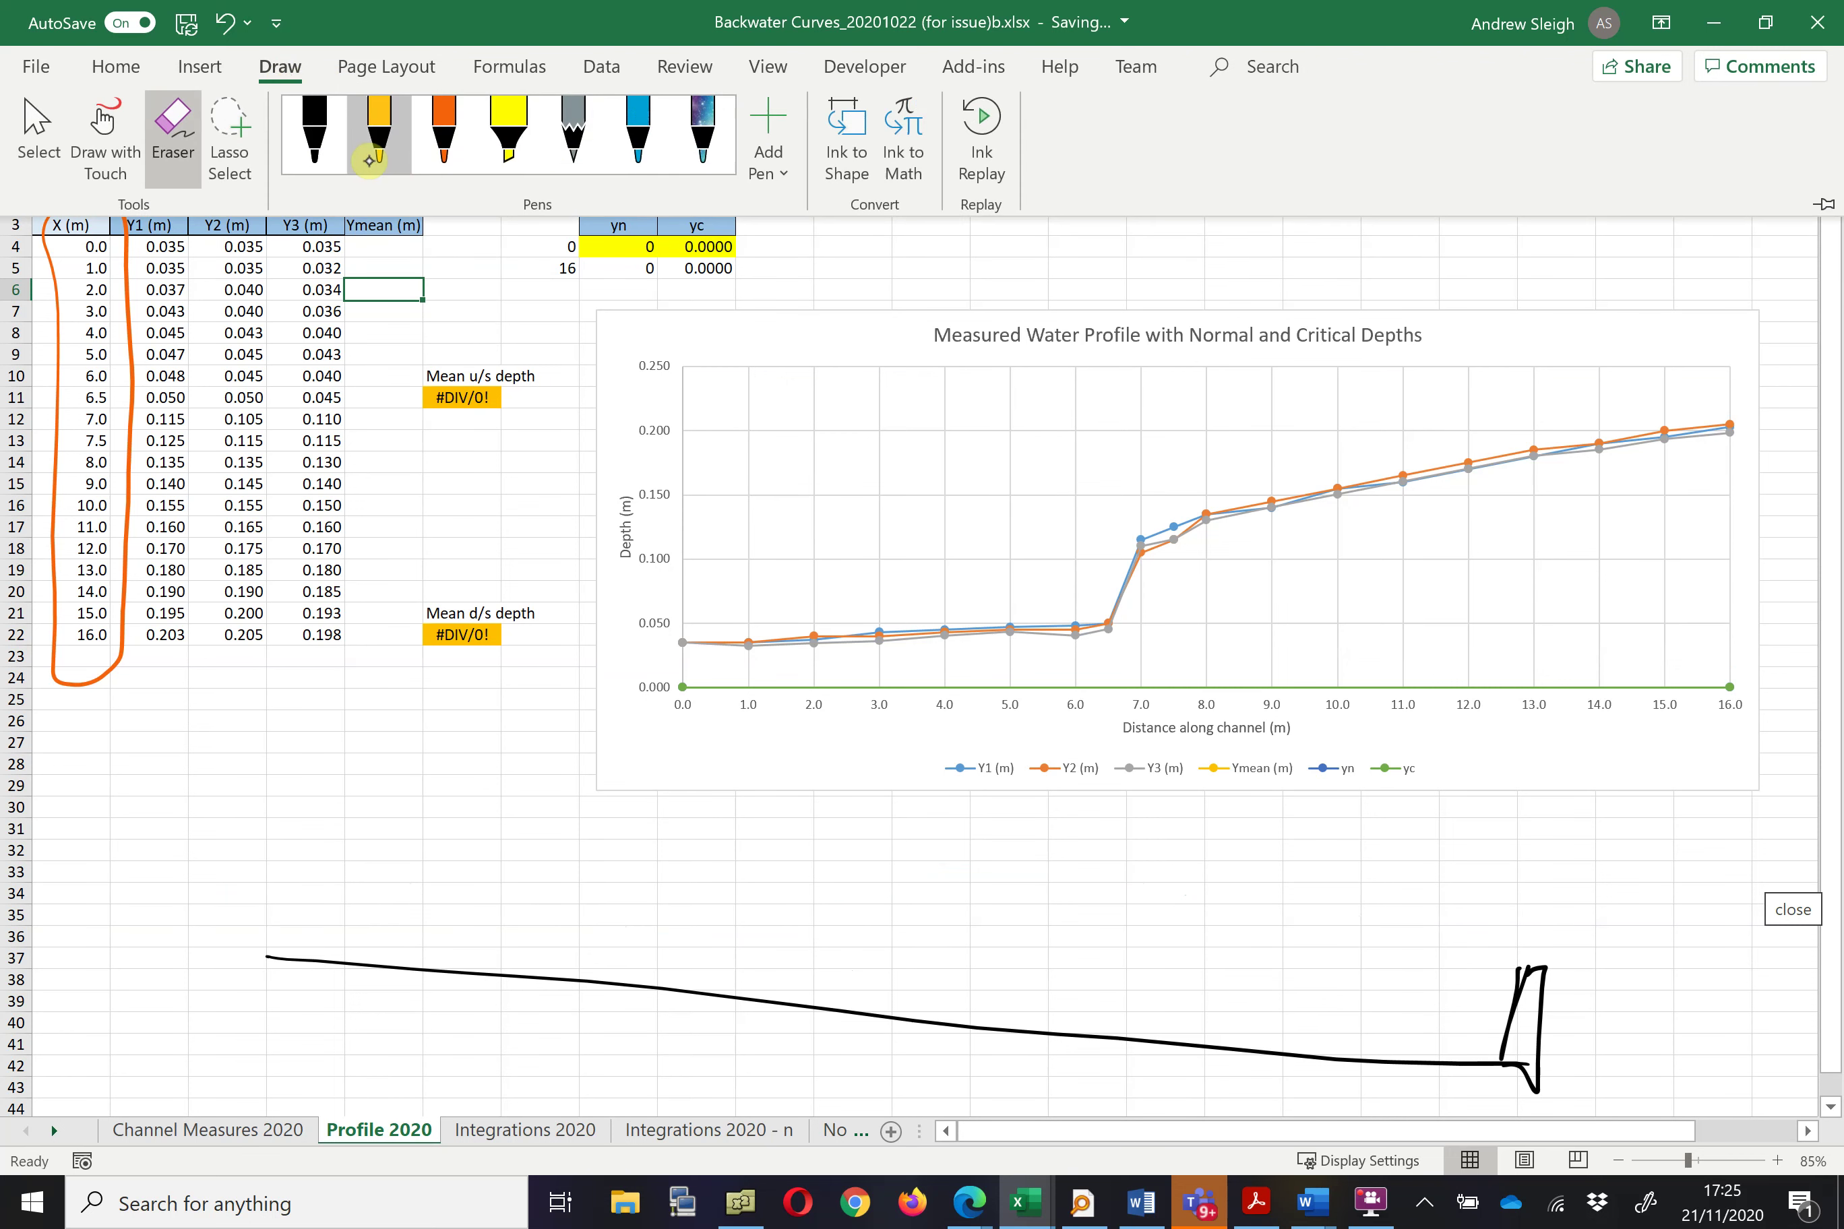
left_click(635, 134)
mouse_move(246, 884)
left_mouse_down()
mouse_move(862, 961)
mouse_move(906, 875)
mouse_move(982, 877)
mouse_move(1633, 966)
left_mouse_up()
left_click_drag(847, 968, 889, 946)
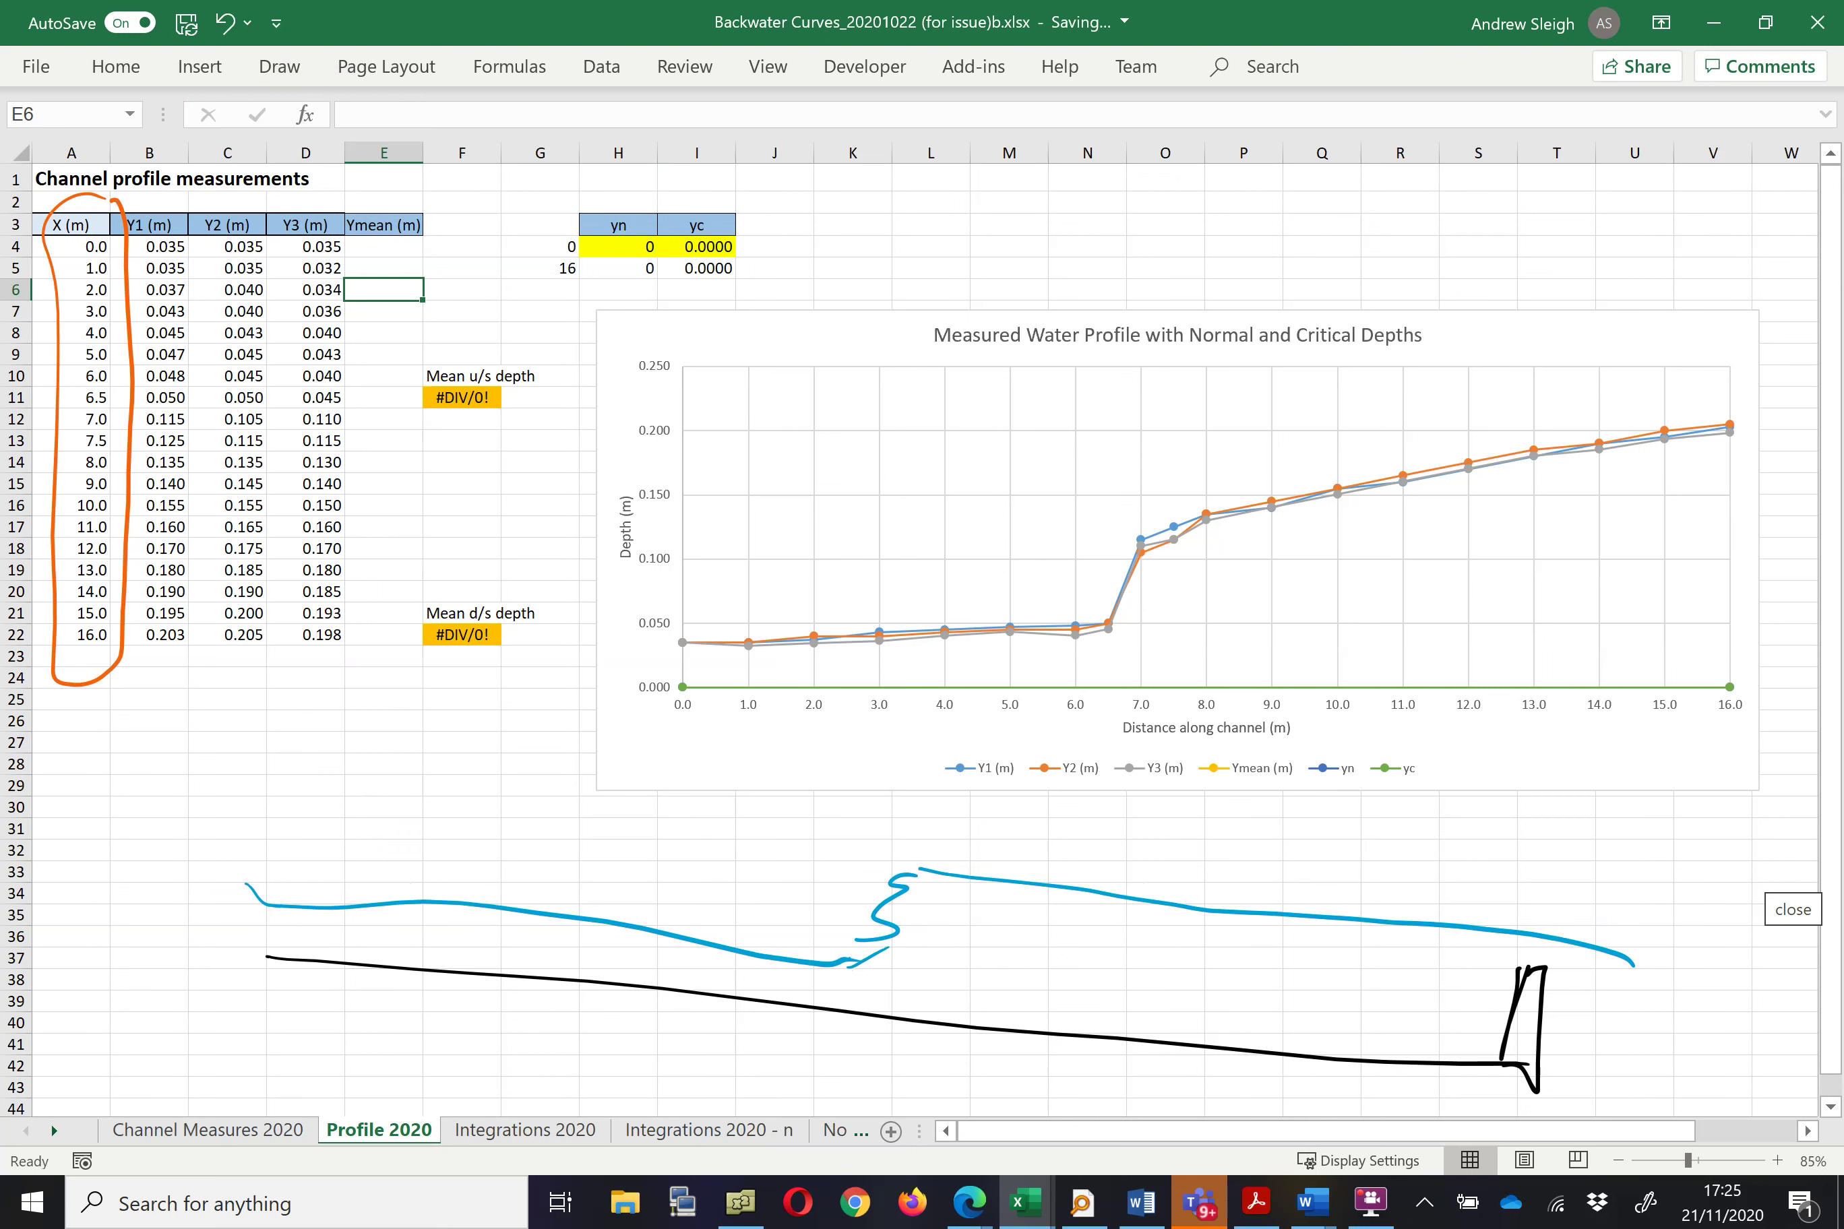
Sketch a black gate at the channel's upstream end and a blue flow arrow passing beneath it along the bed.
left_click(279, 67)
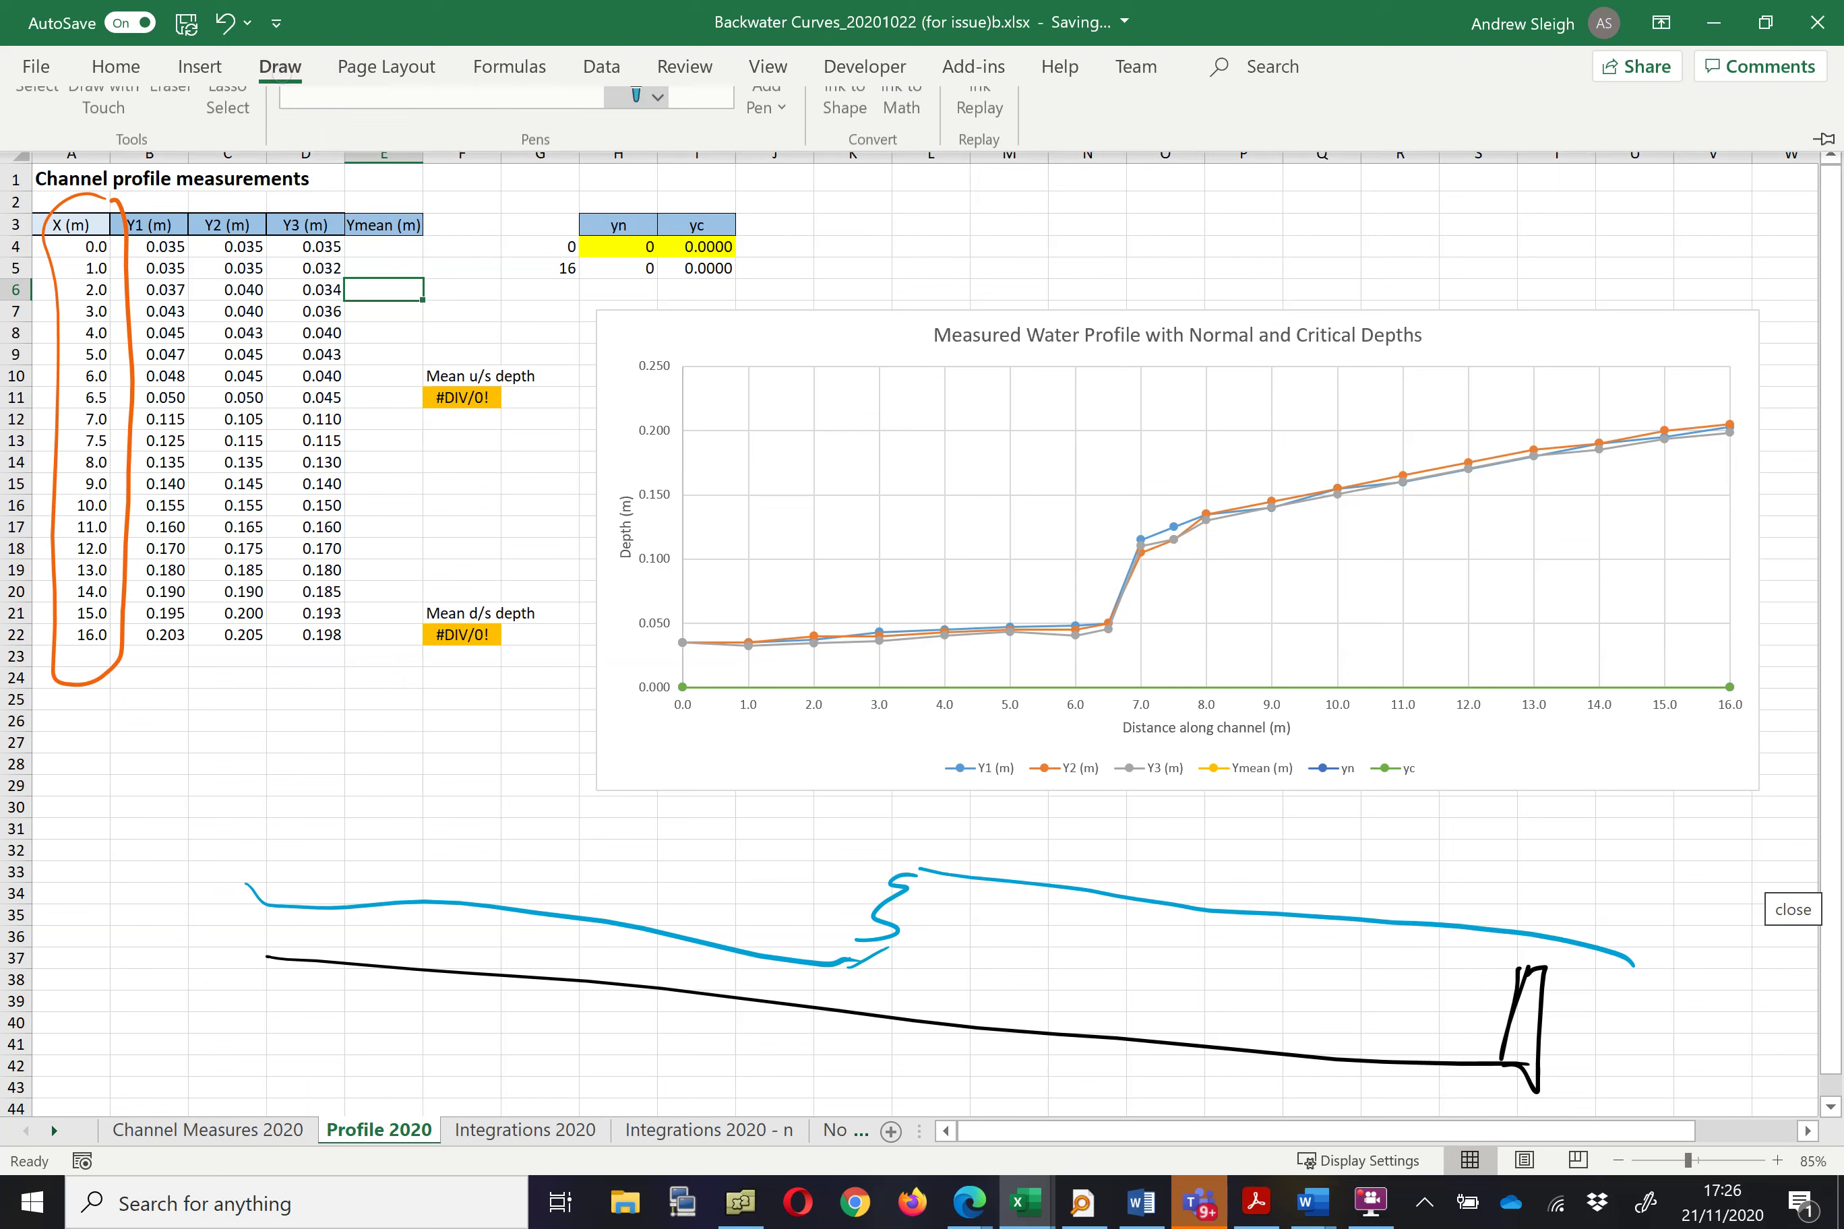
left_click(315, 134)
mouse_move(277, 778)
left_mouse_down()
mouse_move(273, 891)
mouse_move(275, 779)
left_mouse_up()
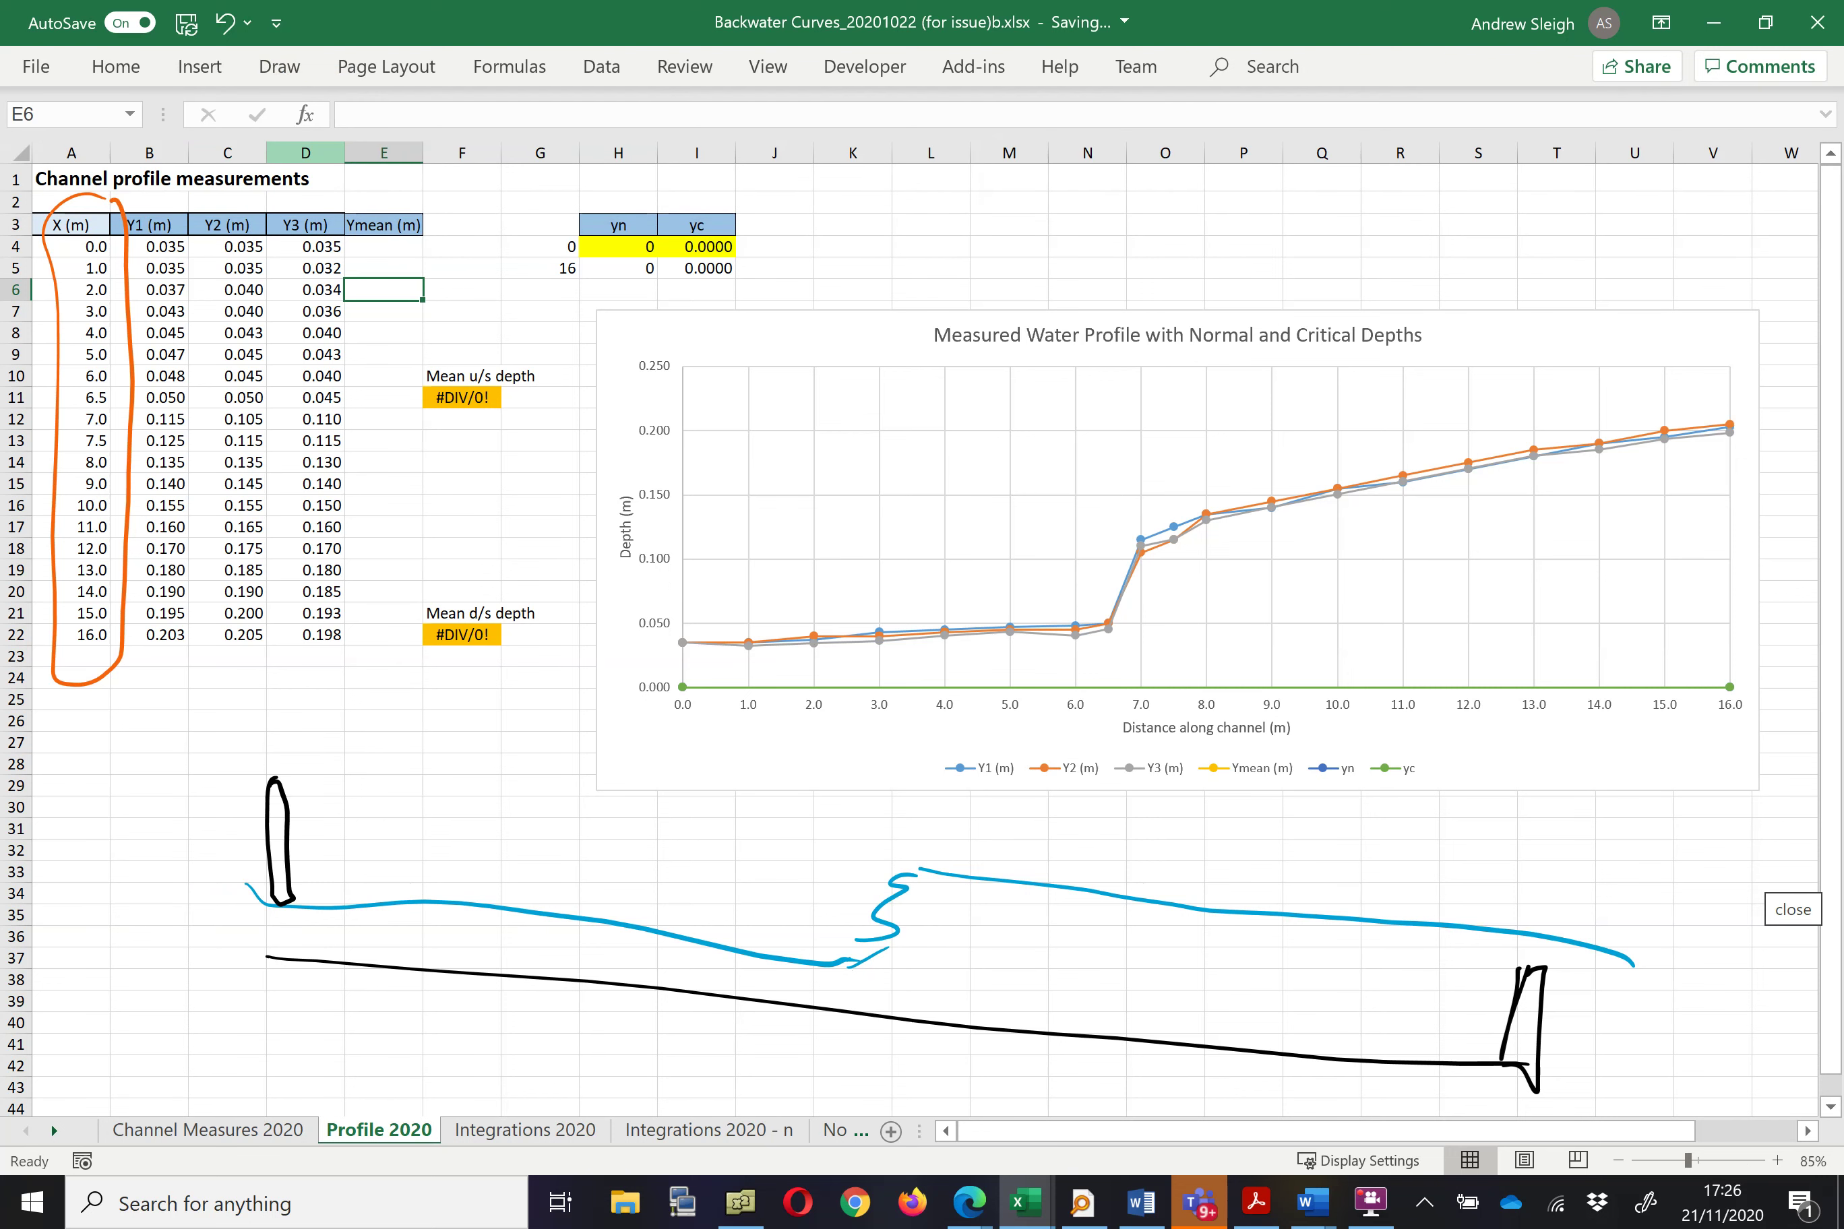
left_click(279, 66)
left_click(632, 135)
mouse_move(204, 918)
left_mouse_down()
mouse_move(465, 962)
mouse_move(428, 968)
left_mouse_up()
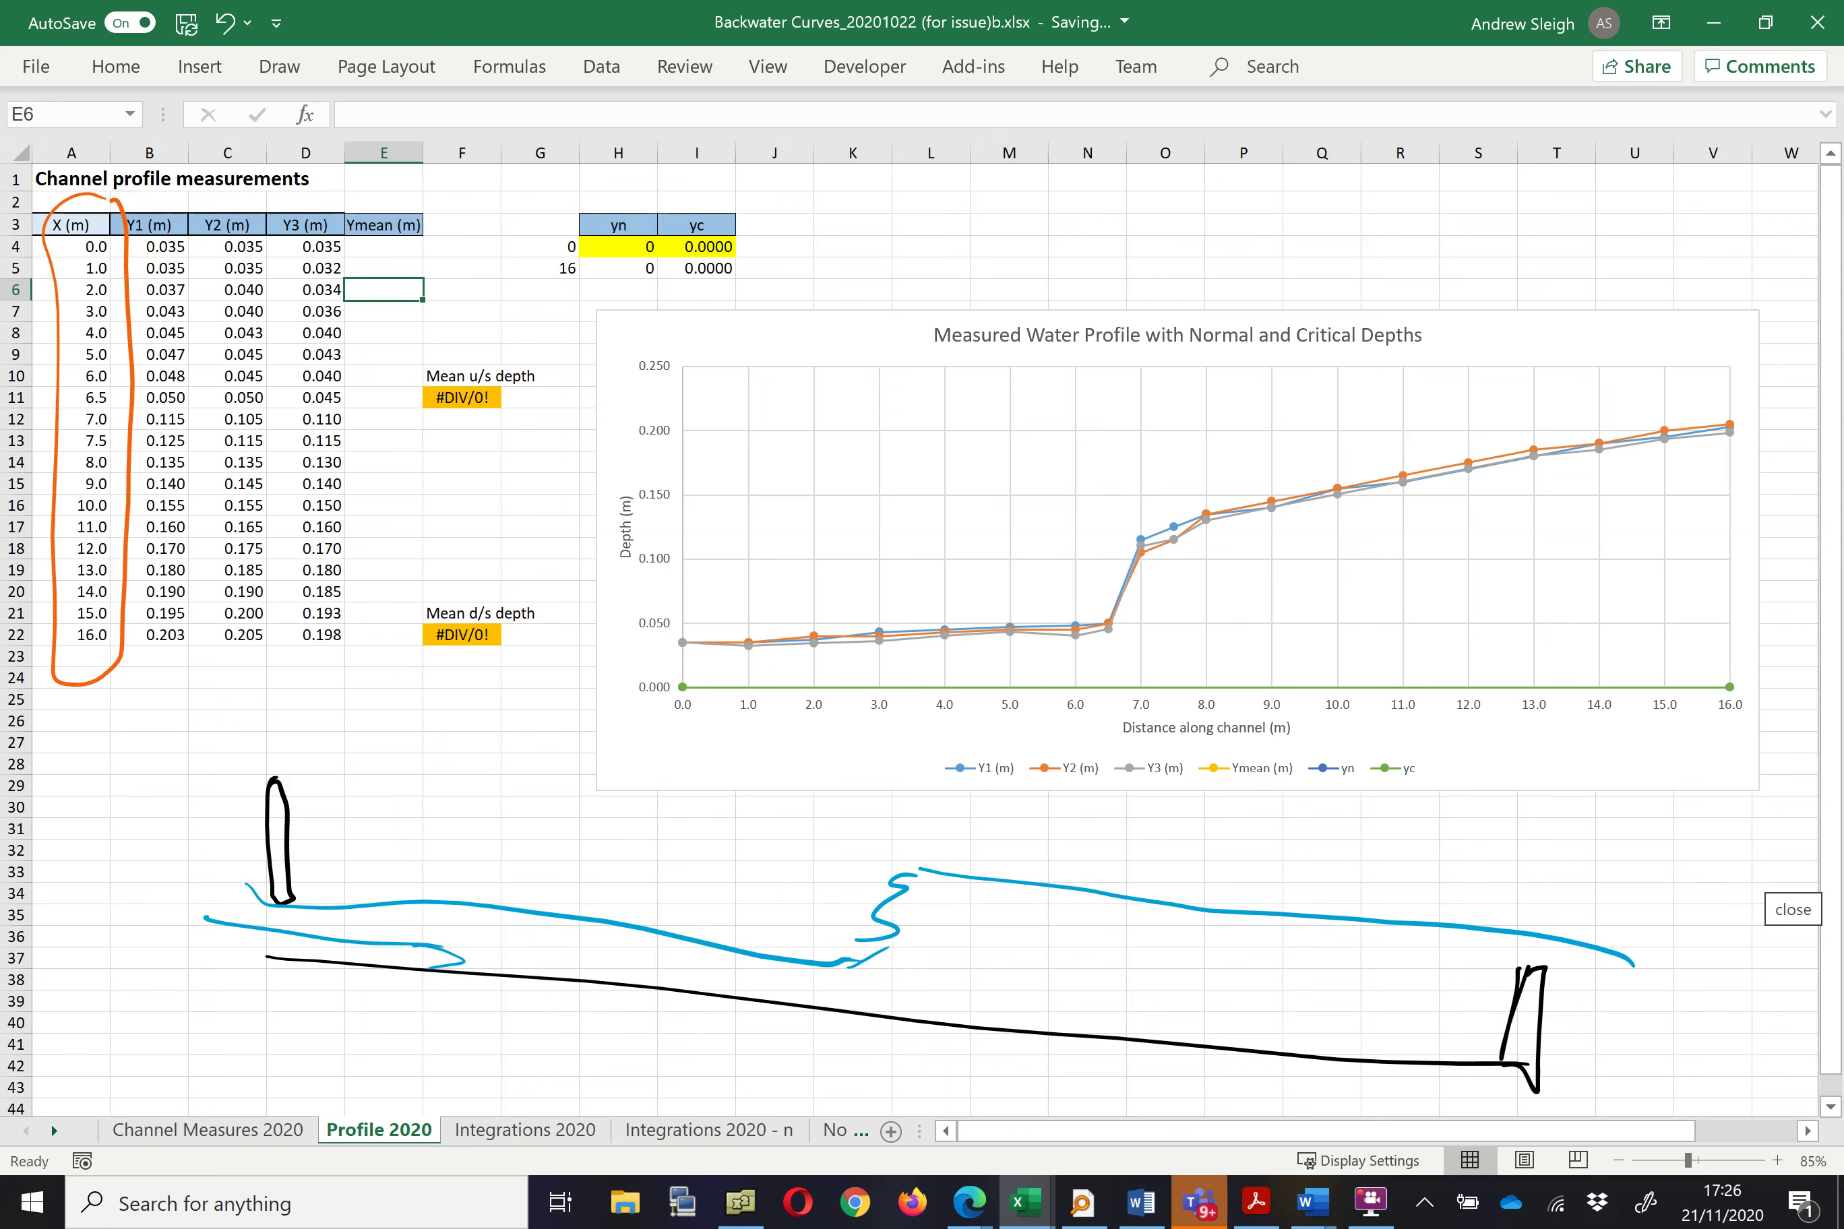
In black, label the stations 0 and 16 at the ends of the sketched bed and add tick marks between them.
left_click(279, 66)
left_click(315, 131)
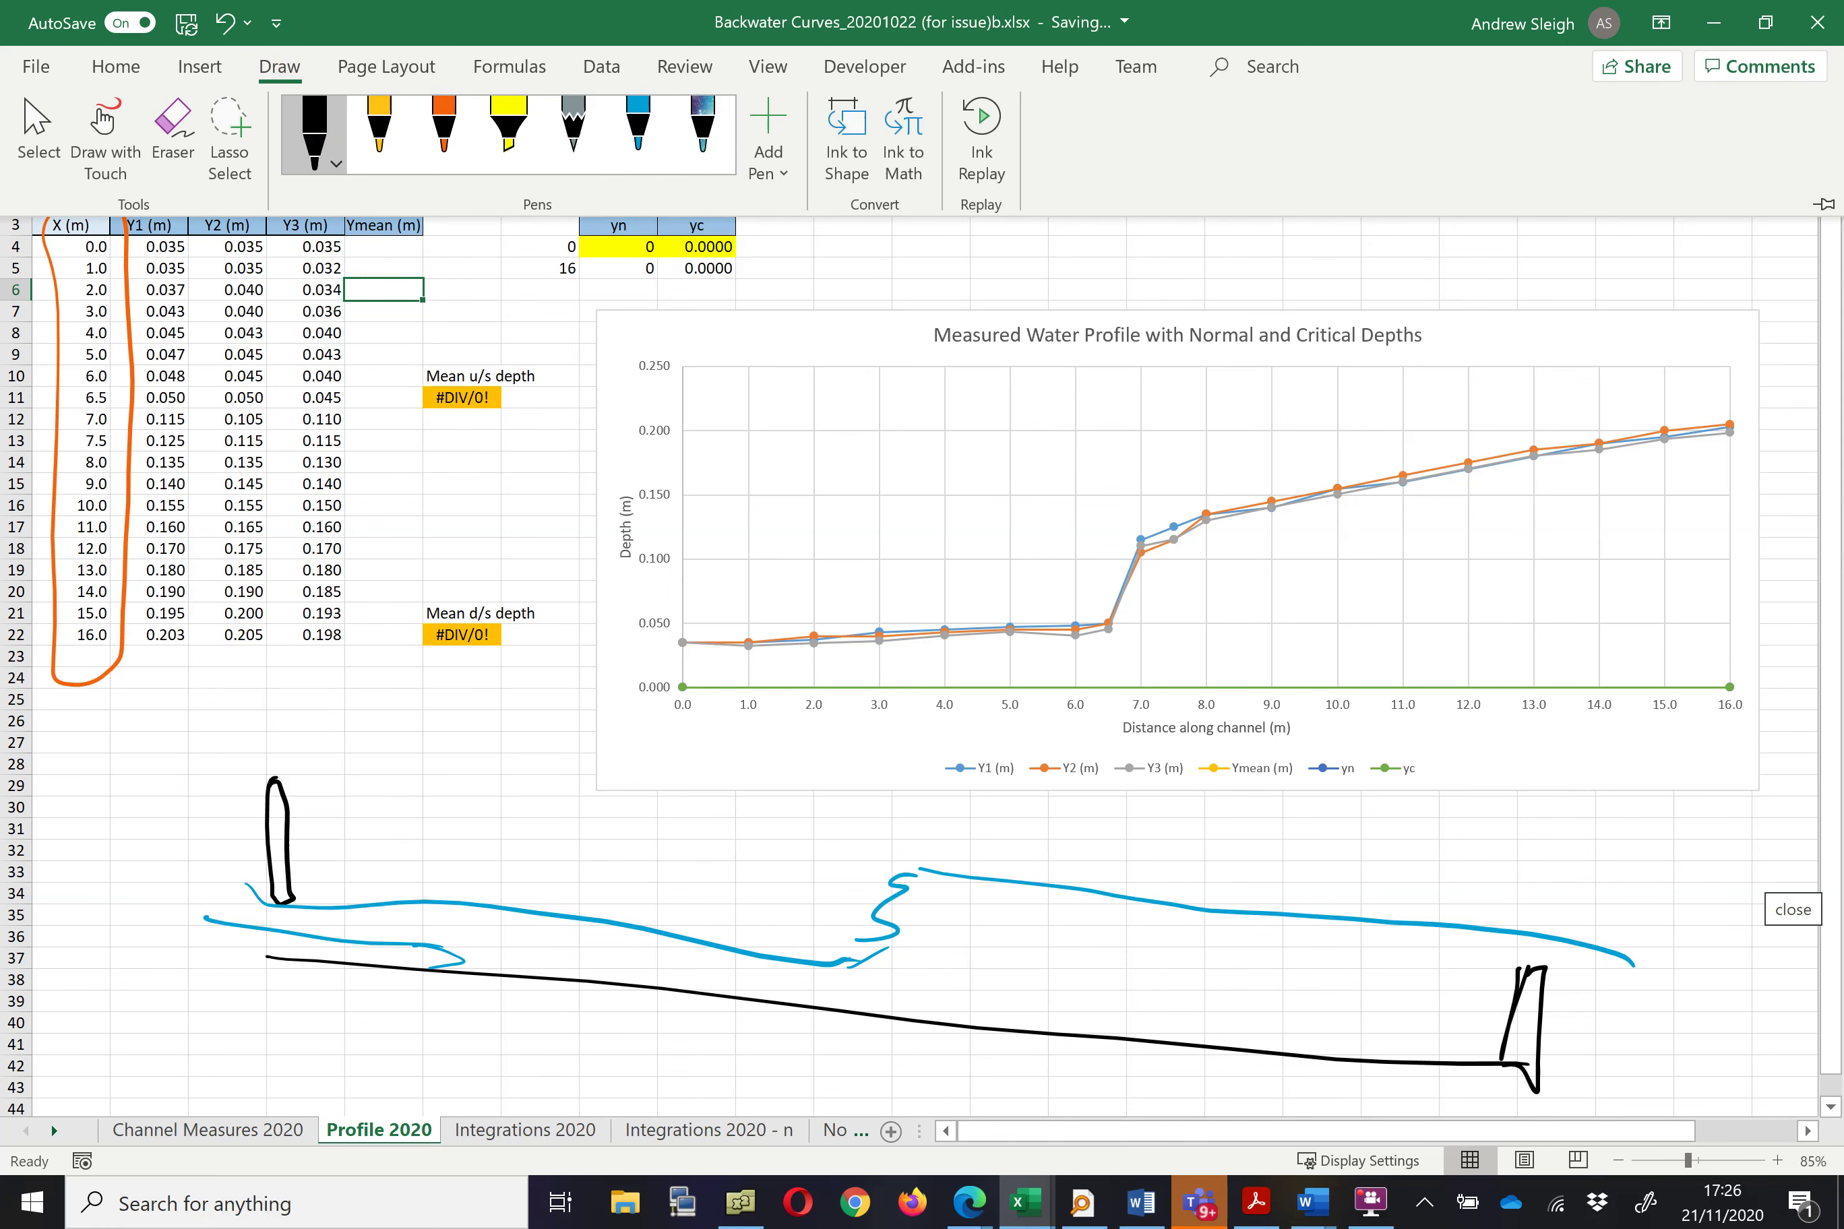
left_click_drag(346, 962, 346, 1010)
mouse_move(1492, 1078)
left_mouse_down()
mouse_move(1483, 1104)
mouse_move(1506, 1093)
left_mouse_up()
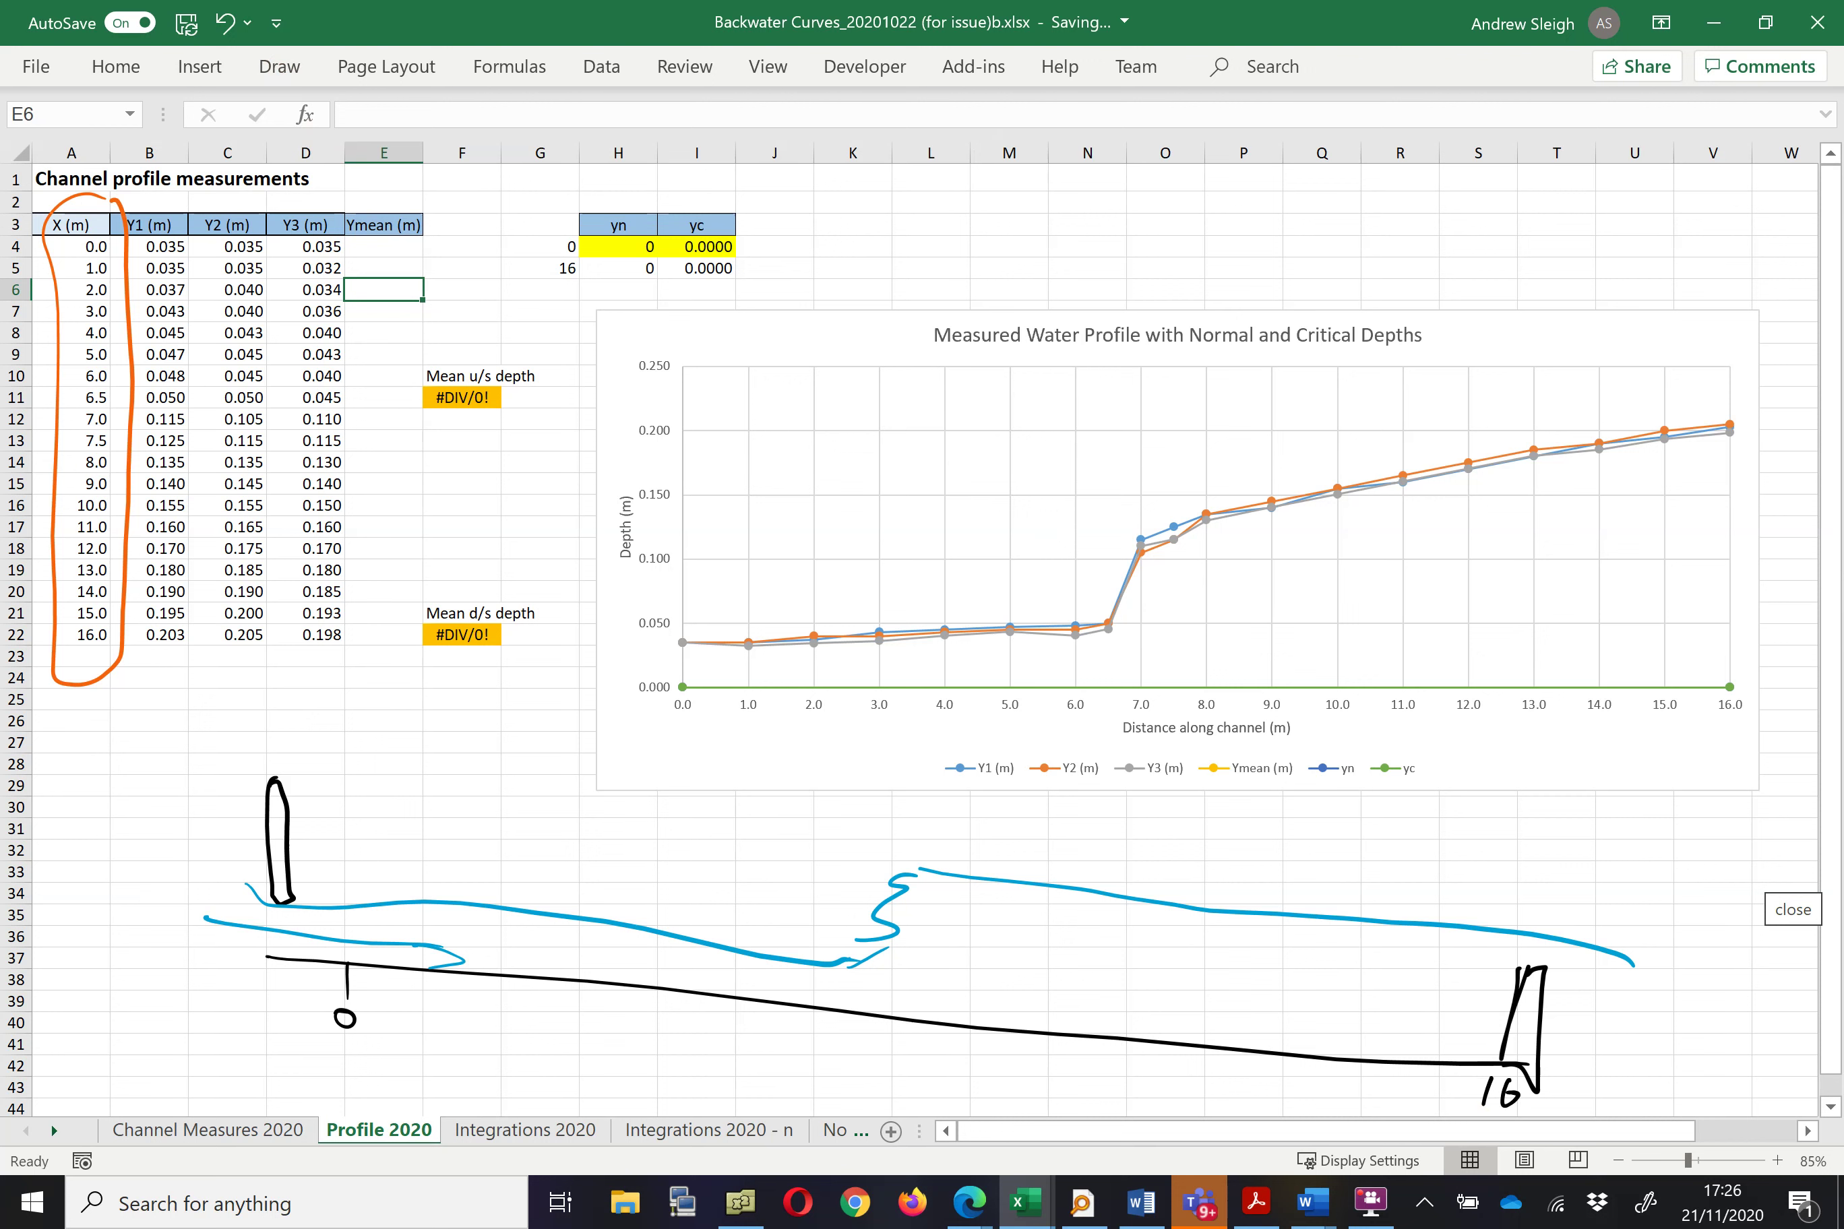
left_click_drag(502, 959, 501, 983)
left_click_drag(655, 974, 660, 1006)
mouse_move(846, 1012)
left_mouse_down()
mouse_move(836, 1023)
mouse_move(935, 1018)
left_mouse_up()
left_click_drag(1102, 1035, 1097, 1056)
left_click_drag(1260, 1040, 1252, 1061)
left_click_drag(1377, 1043, 1378, 1050)
Draw black double-headed depth arrows at the first three stations and upward arrows beneath the X, Y1, Y2 and Y3 columns.
mouse_move(79, 712)
left_mouse_down()
mouse_move(83, 770)
mouse_move(67, 720)
left_mouse_up()
mouse_move(341, 910)
left_mouse_down()
mouse_move(340, 962)
mouse_move(354, 926)
mouse_move(357, 952)
left_mouse_up()
mouse_move(501, 906)
left_mouse_down()
mouse_move(501, 967)
mouse_move(511, 928)
mouse_move(522, 959)
left_mouse_up()
left_click_drag(649, 936, 653, 979)
mouse_move(636, 951)
left_mouse_down()
mouse_move(655, 948)
mouse_move(657, 987)
left_mouse_up()
mouse_move(159, 670)
left_mouse_down()
mouse_move(165, 713)
mouse_move(163, 680)
mouse_move(230, 722)
mouse_move(229, 654)
mouse_move(240, 679)
mouse_move(322, 661)
mouse_move(320, 710)
left_mouse_up()
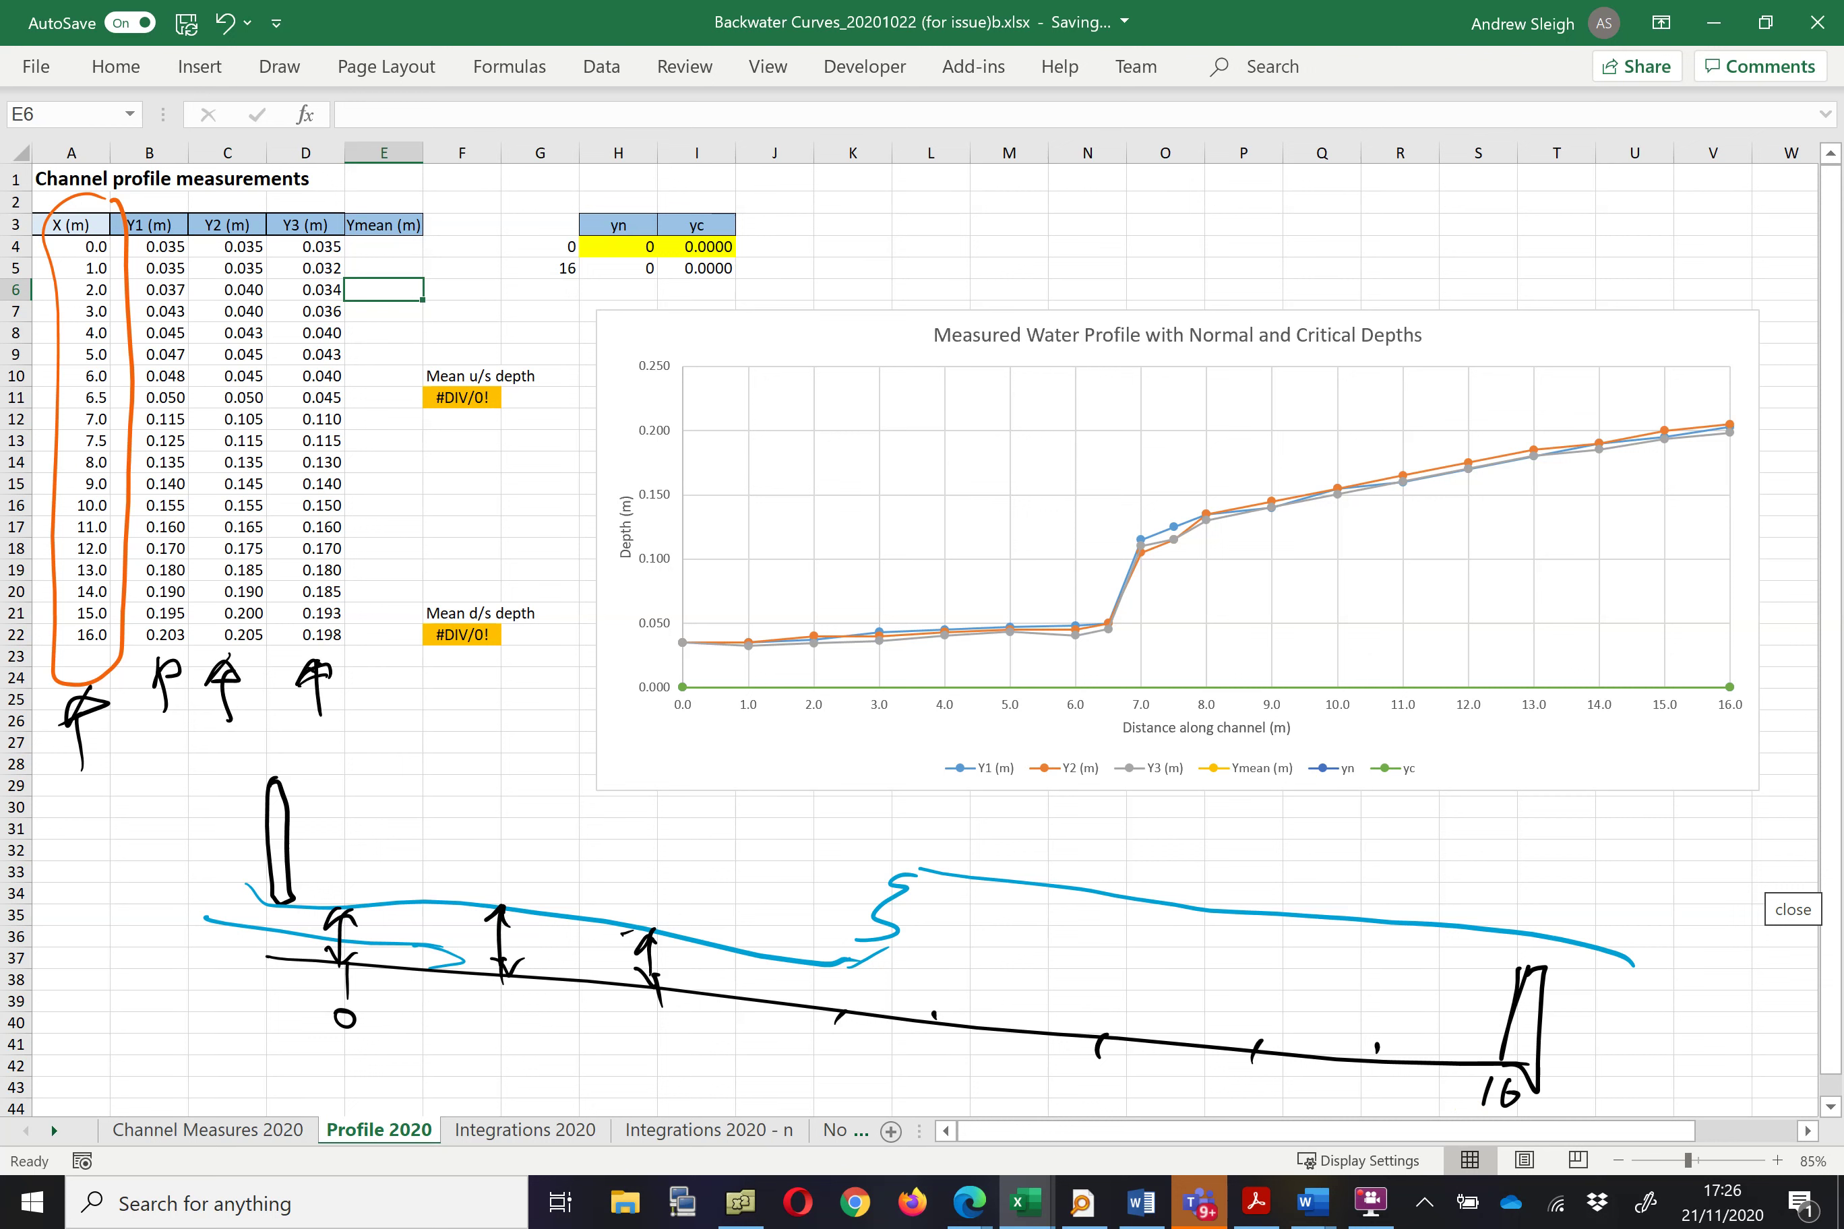
Outline the measured water profile chart in orange and circle the Ymean (m) heading and its empty column.
left_click(279, 66)
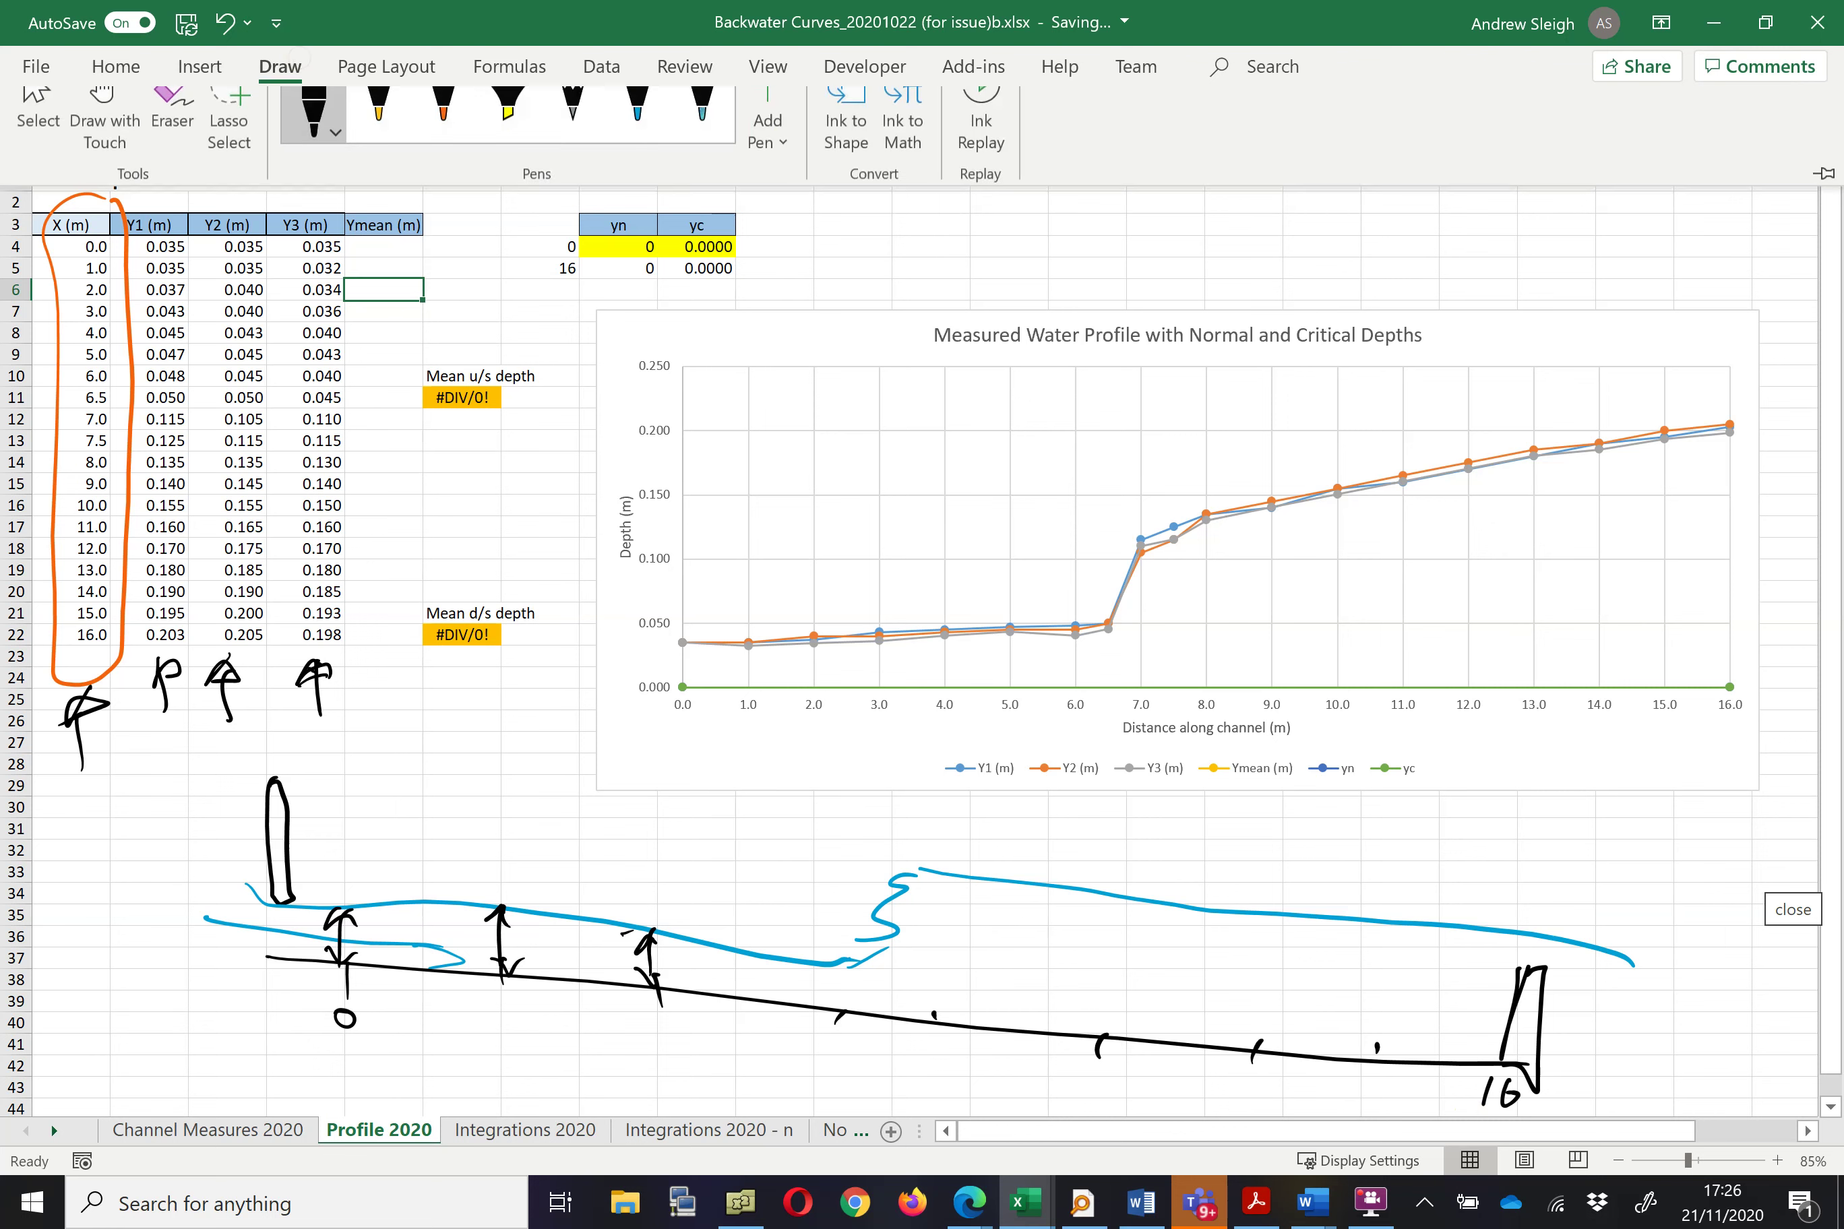
left_click(444, 134)
mouse_move(621, 328)
left_mouse_down()
mouse_move(615, 393)
mouse_move(903, 741)
mouse_move(1662, 717)
mouse_move(1781, 428)
mouse_move(1173, 337)
mouse_move(637, 364)
left_mouse_up()
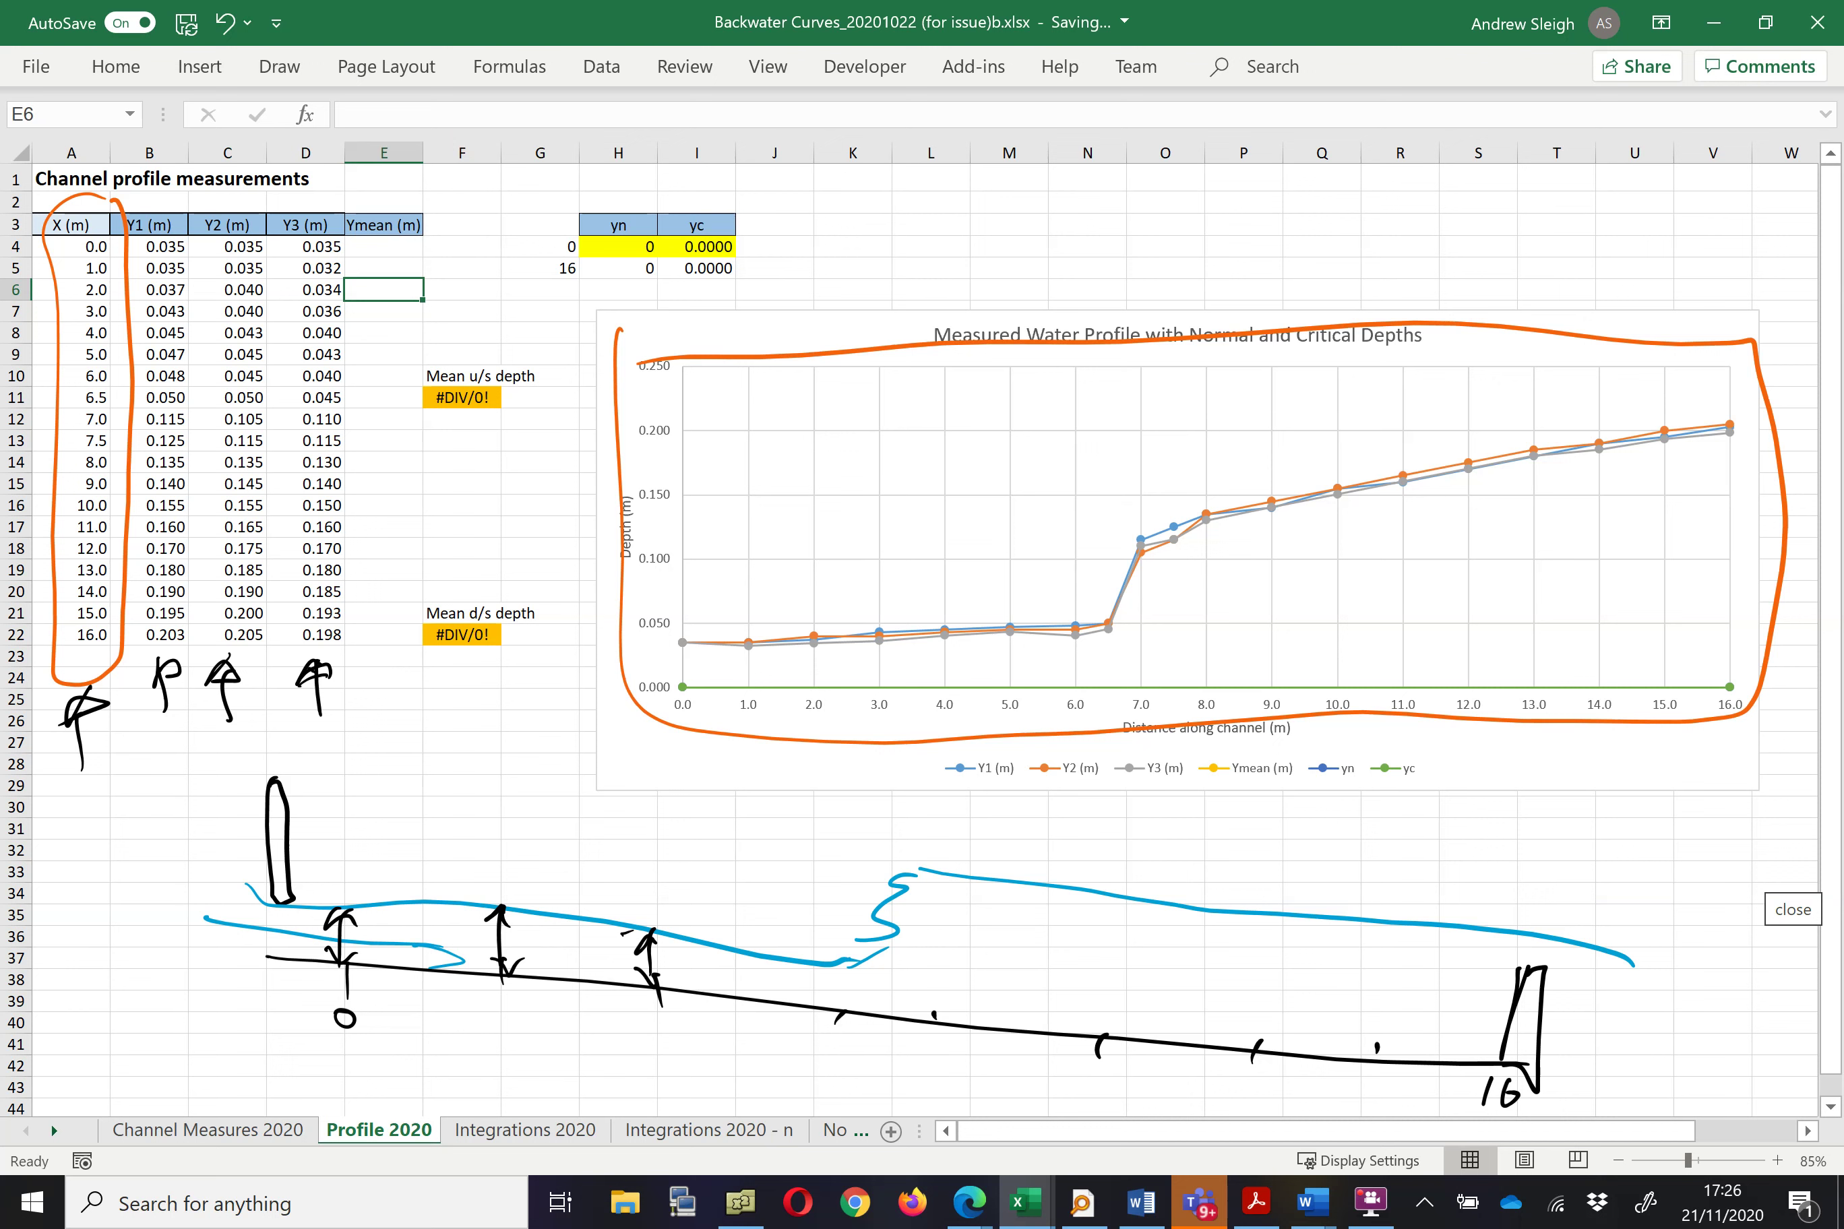
mouse_move(444, 188)
left_mouse_down()
mouse_move(323, 432)
mouse_move(415, 688)
mouse_move(438, 278)
mouse_move(401, 188)
mouse_move(343, 226)
mouse_move(353, 205)
left_mouse_up()
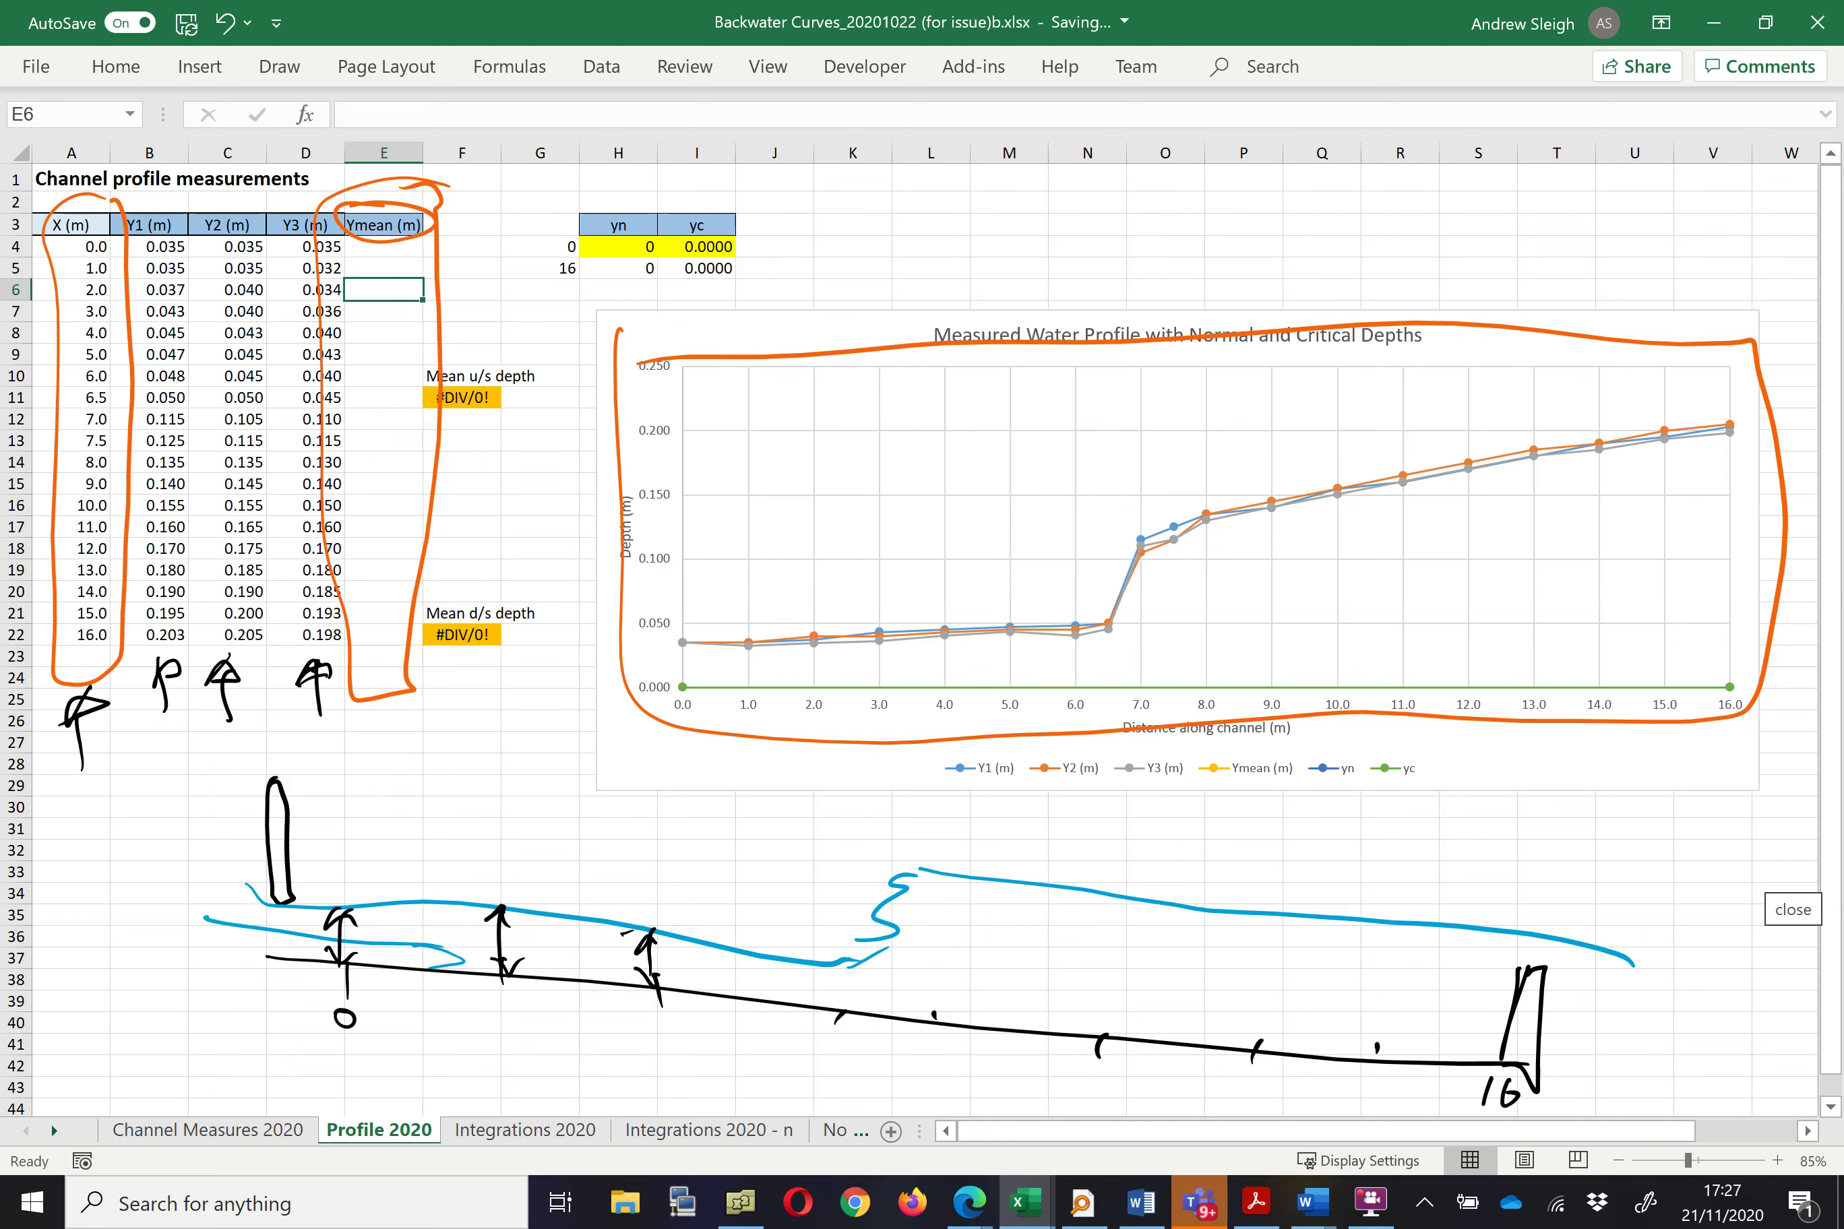
Circle the Mean u/s depth cell in orange and draw a double-headed depth arrow on the chart's shallow upstream section.
mouse_move(490, 344)
left_mouse_down()
mouse_move(518, 427)
mouse_move(476, 349)
left_mouse_up()
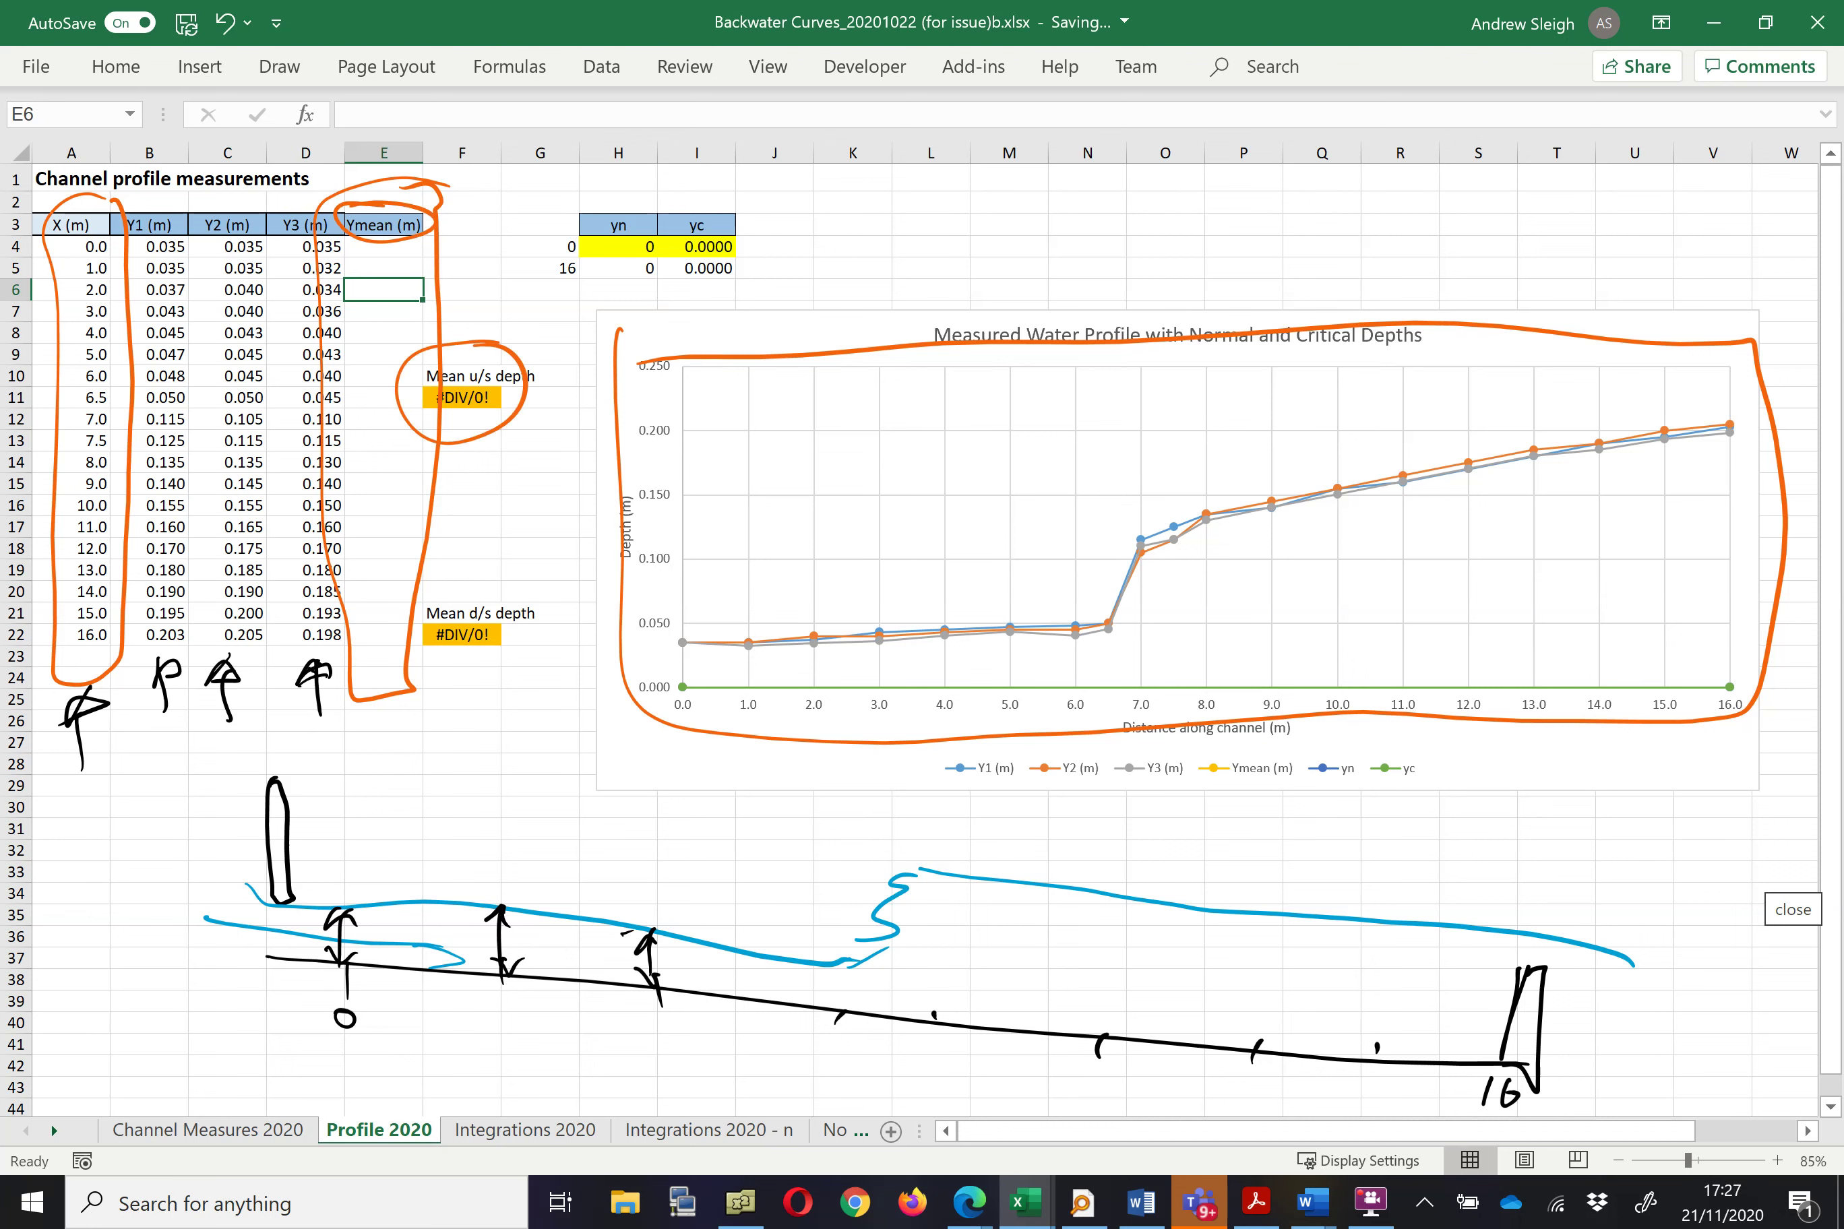
mouse_move(857, 630)
left_mouse_down()
mouse_move(853, 694)
mouse_move(859, 632)
left_mouse_up()
mouse_move(858, 632)
left_mouse_down()
mouse_move(881, 647)
mouse_move(854, 692)
left_mouse_up()
left_click_drag(853, 692, 882, 665)
Circle the Mean d/s depth cell in orange and link it to a double-headed depth arrow on the chart's downstream section.
mouse_move(488, 591)
left_mouse_down()
mouse_move(401, 658)
mouse_move(466, 575)
left_mouse_up()
left_click_drag(545, 643, 1402, 632)
mouse_move(1400, 547)
left_mouse_down()
mouse_move(1432, 470)
mouse_move(1464, 515)
left_mouse_up()
left_click_drag(1432, 487, 1442, 652)
mouse_move(1412, 638)
left_mouse_down()
mouse_move(1429, 668)
mouse_move(1458, 629)
left_mouse_up()
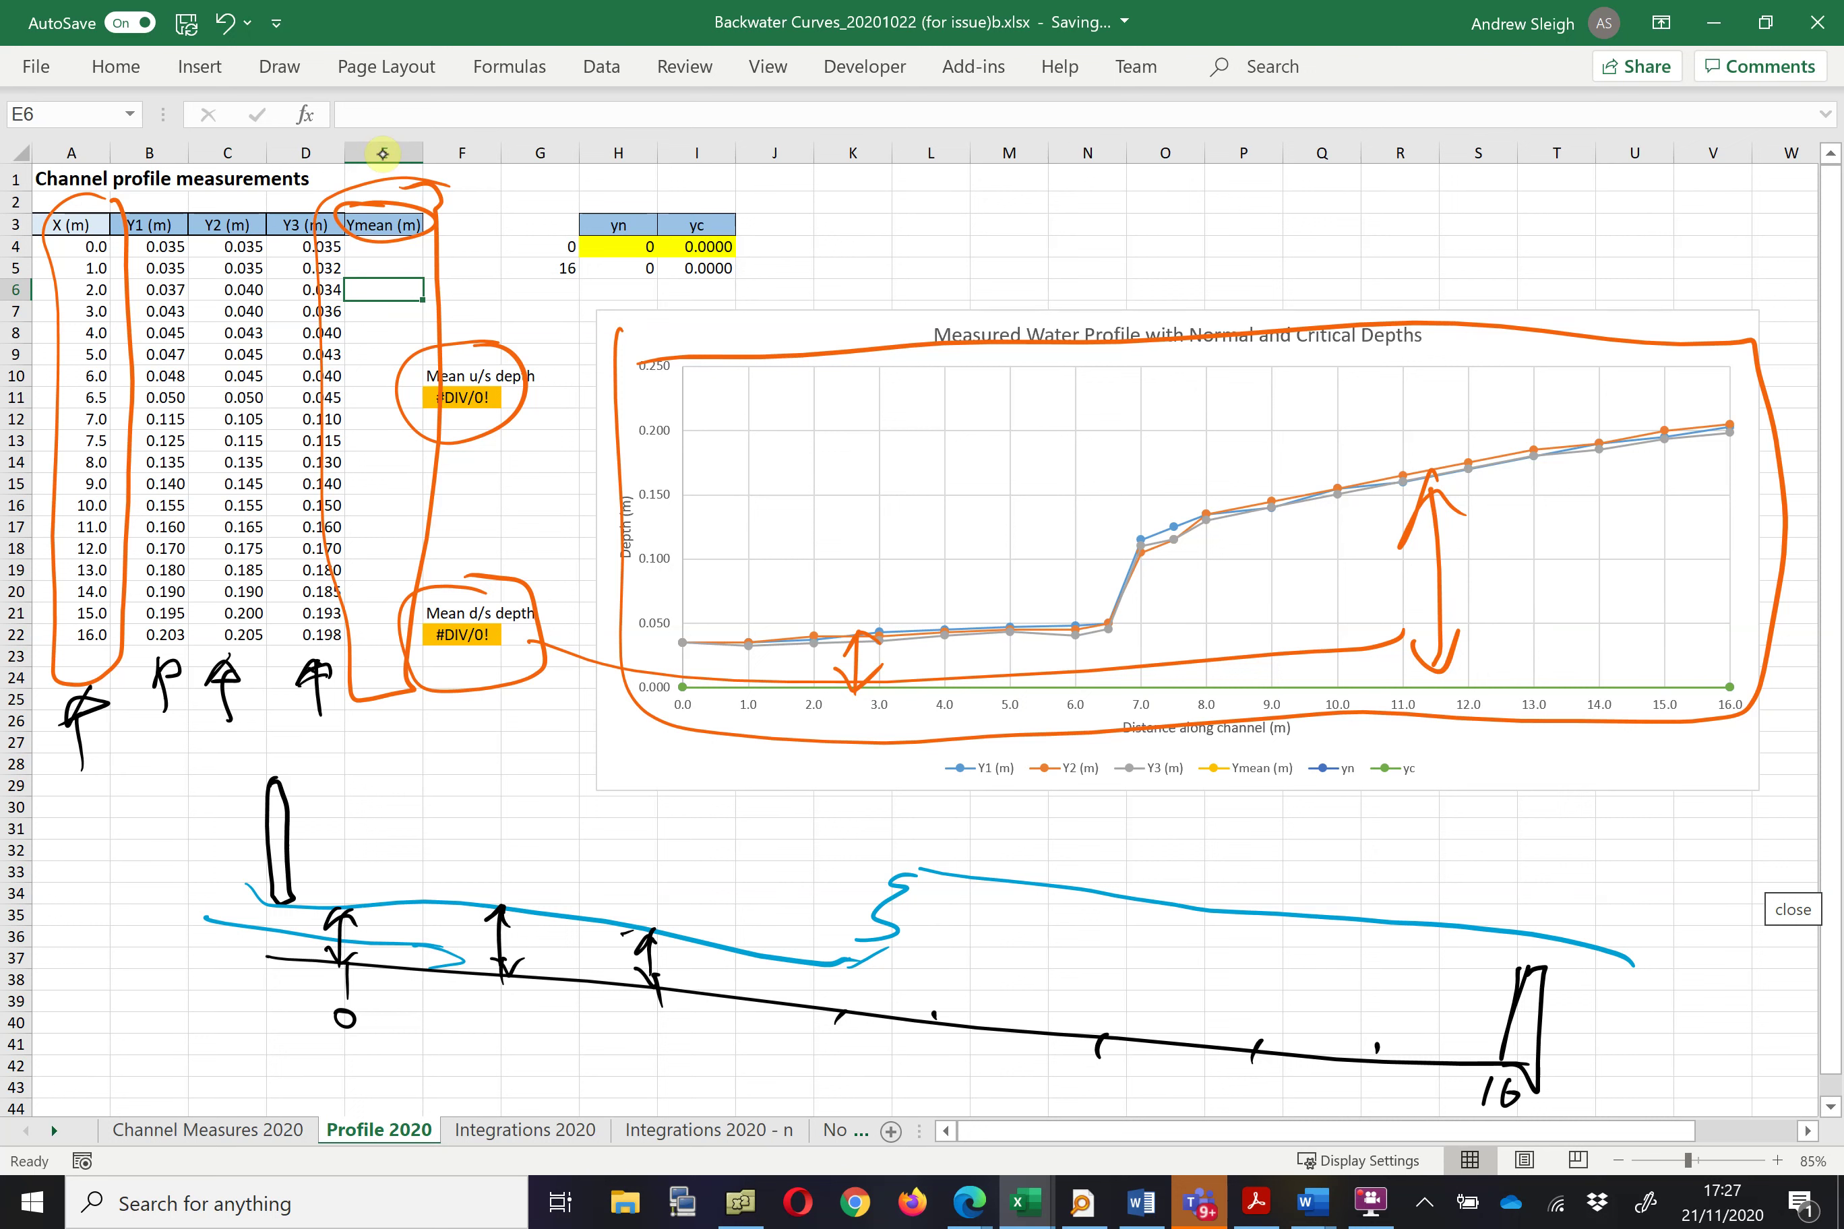
Try circling the yn and yc values in row 4 in orange, and erase those circles.
mouse_move(640, 232)
left_mouse_down()
mouse_move(658, 259)
mouse_move(655, 225)
mouse_move(752, 247)
mouse_move(741, 230)
left_mouse_up()
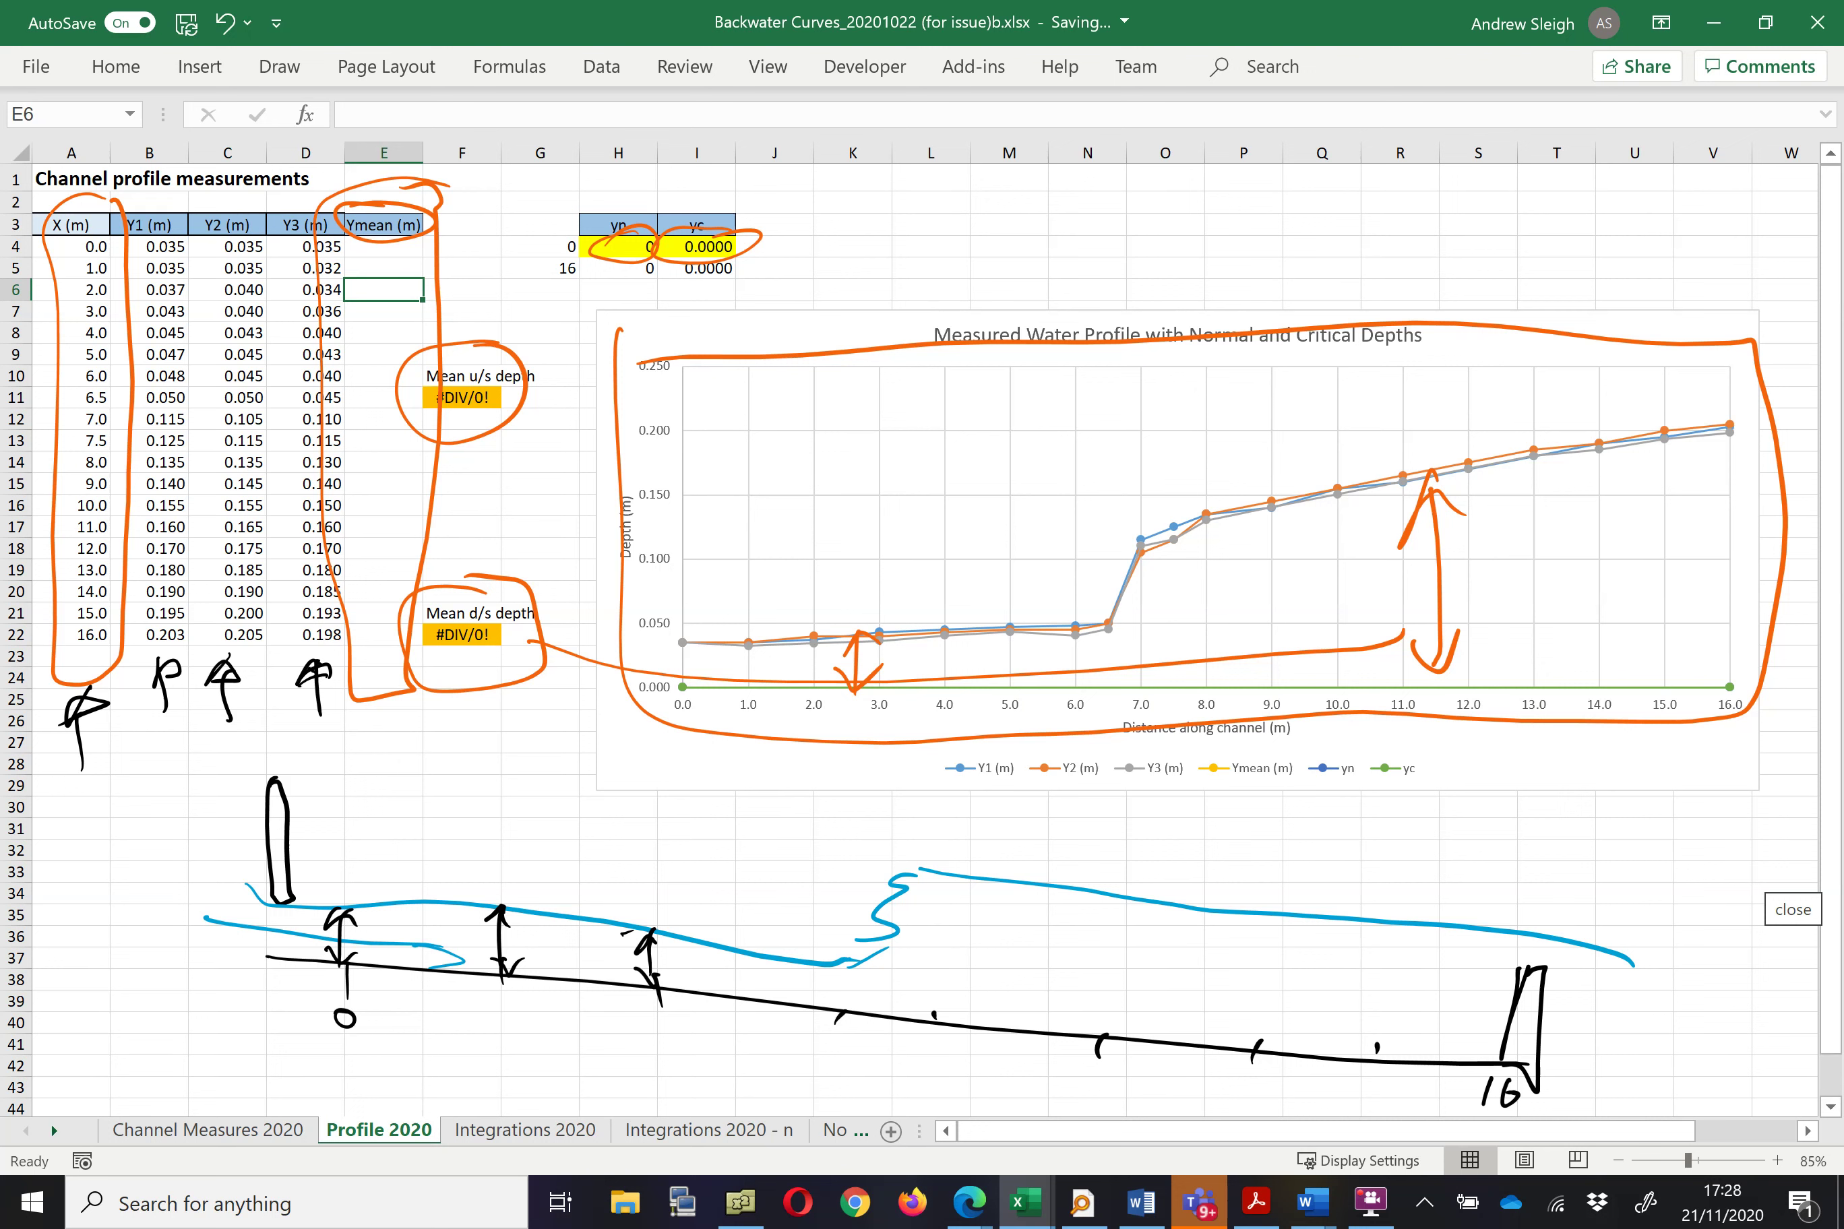
left_click(281, 66)
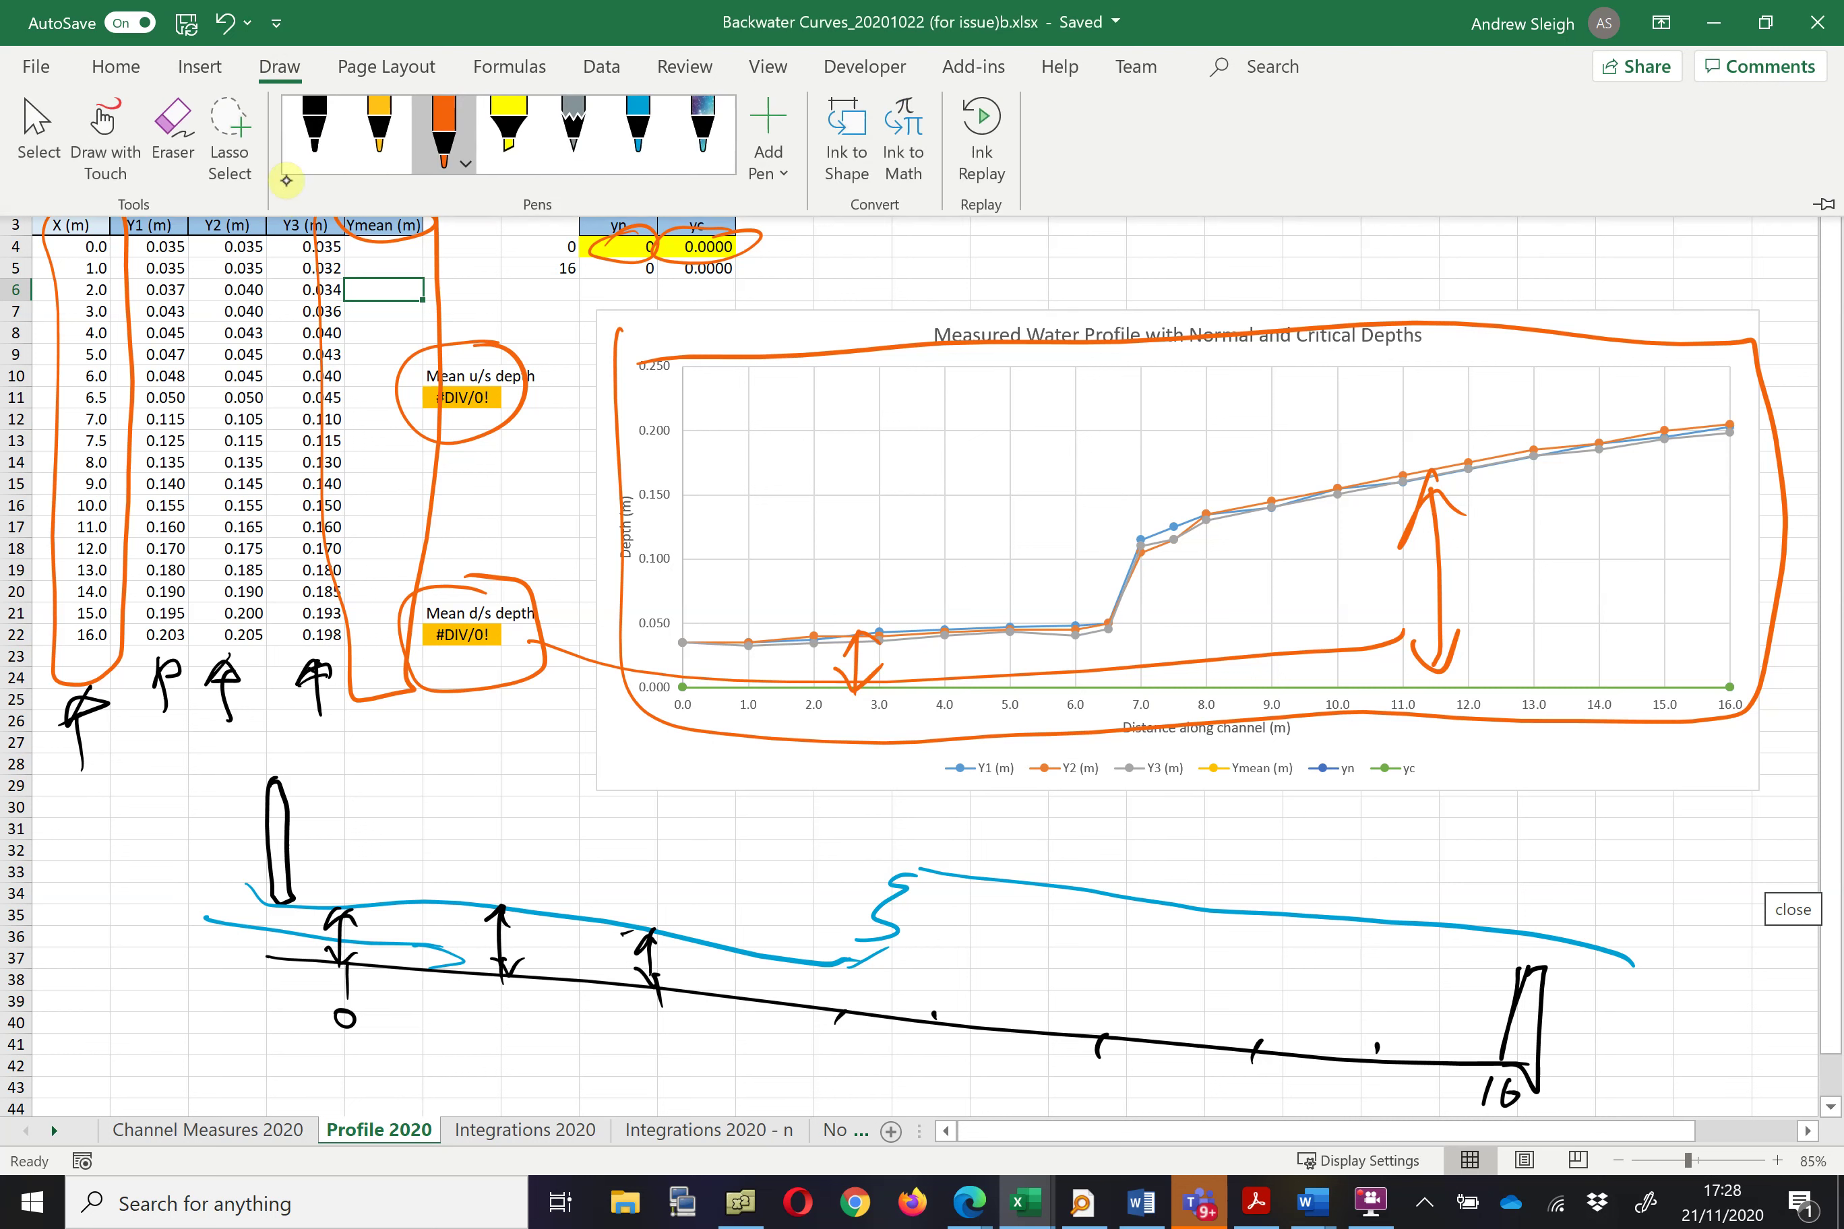
left_click(178, 133)
left_click(655, 247)
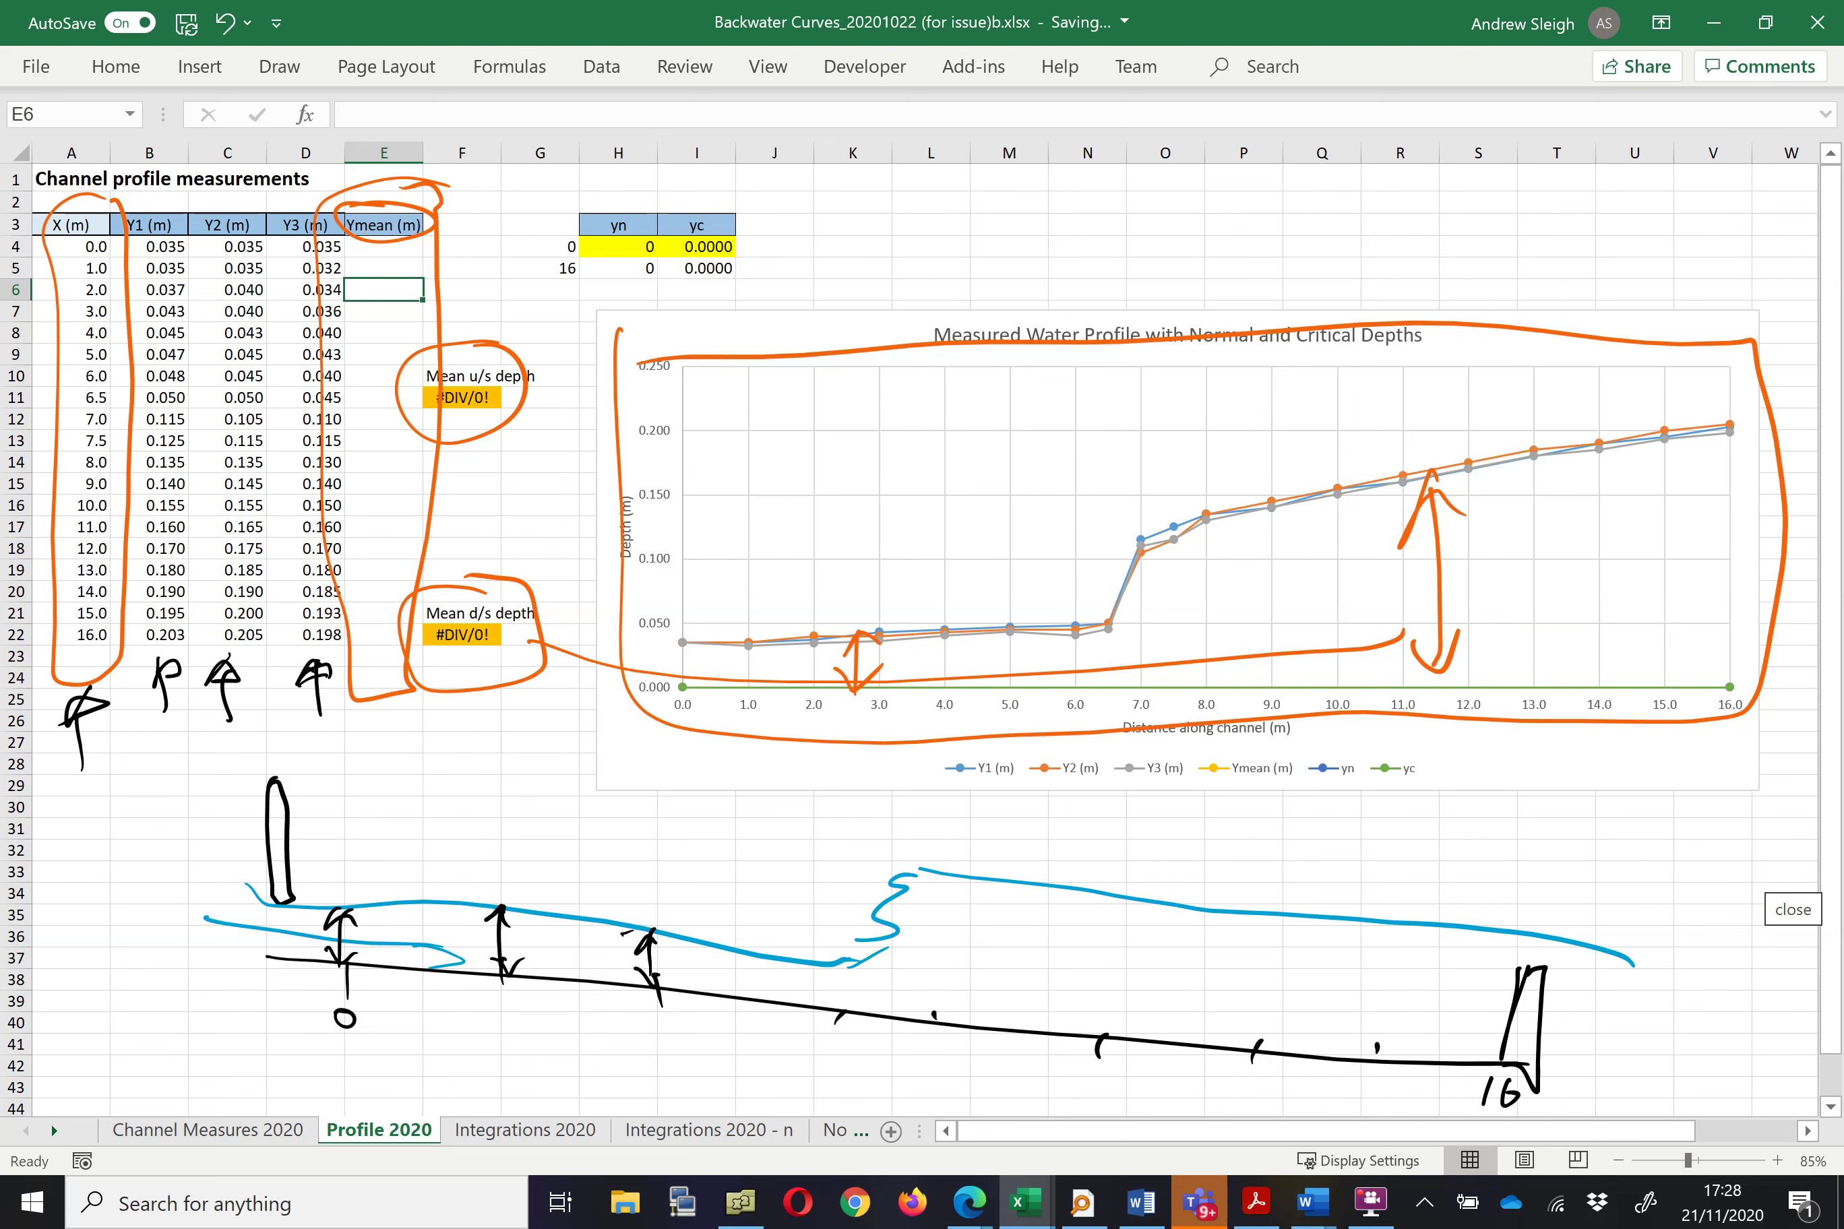
Draw two blue depth lines across the chart, labelling the upper one yn and the lower one yc.
left_click(279, 66)
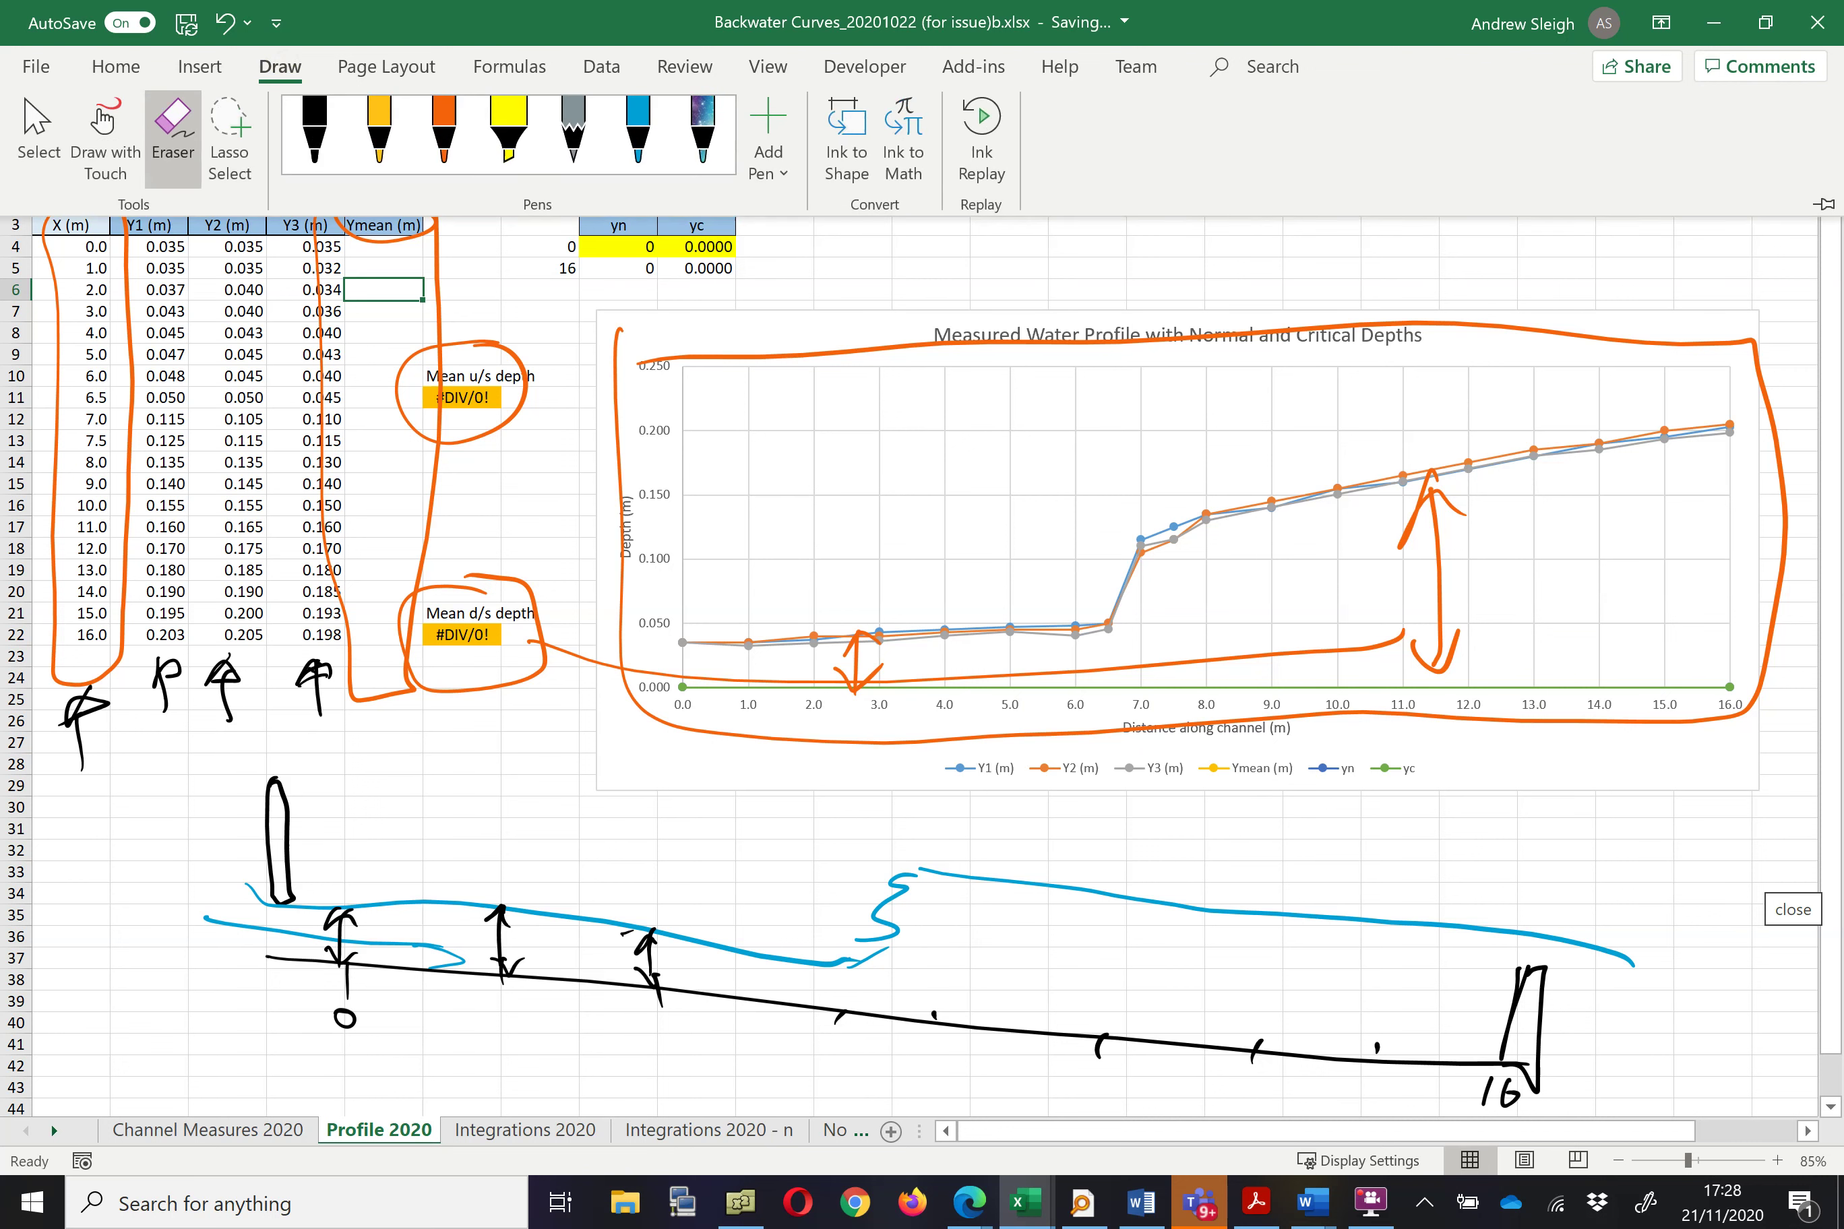
left_click(663, 148)
left_click_drag(684, 623, 1709, 605)
mouse_move(1741, 530)
left_mouse_down()
mouse_move(1666, 510)
mouse_move(612, 515)
left_mouse_up()
mouse_move(805, 472)
left_mouse_down()
mouse_move(850, 555)
mouse_move(801, 570)
left_mouse_up()
left_click_drag(875, 496, 892, 512)
mouse_move(885, 498)
left_mouse_down()
mouse_move(877, 547)
mouse_move(916, 530)
left_mouse_up()
mouse_move(1557, 609)
left_mouse_down()
mouse_move(1555, 665)
mouse_move(1640, 632)
left_mouse_up()
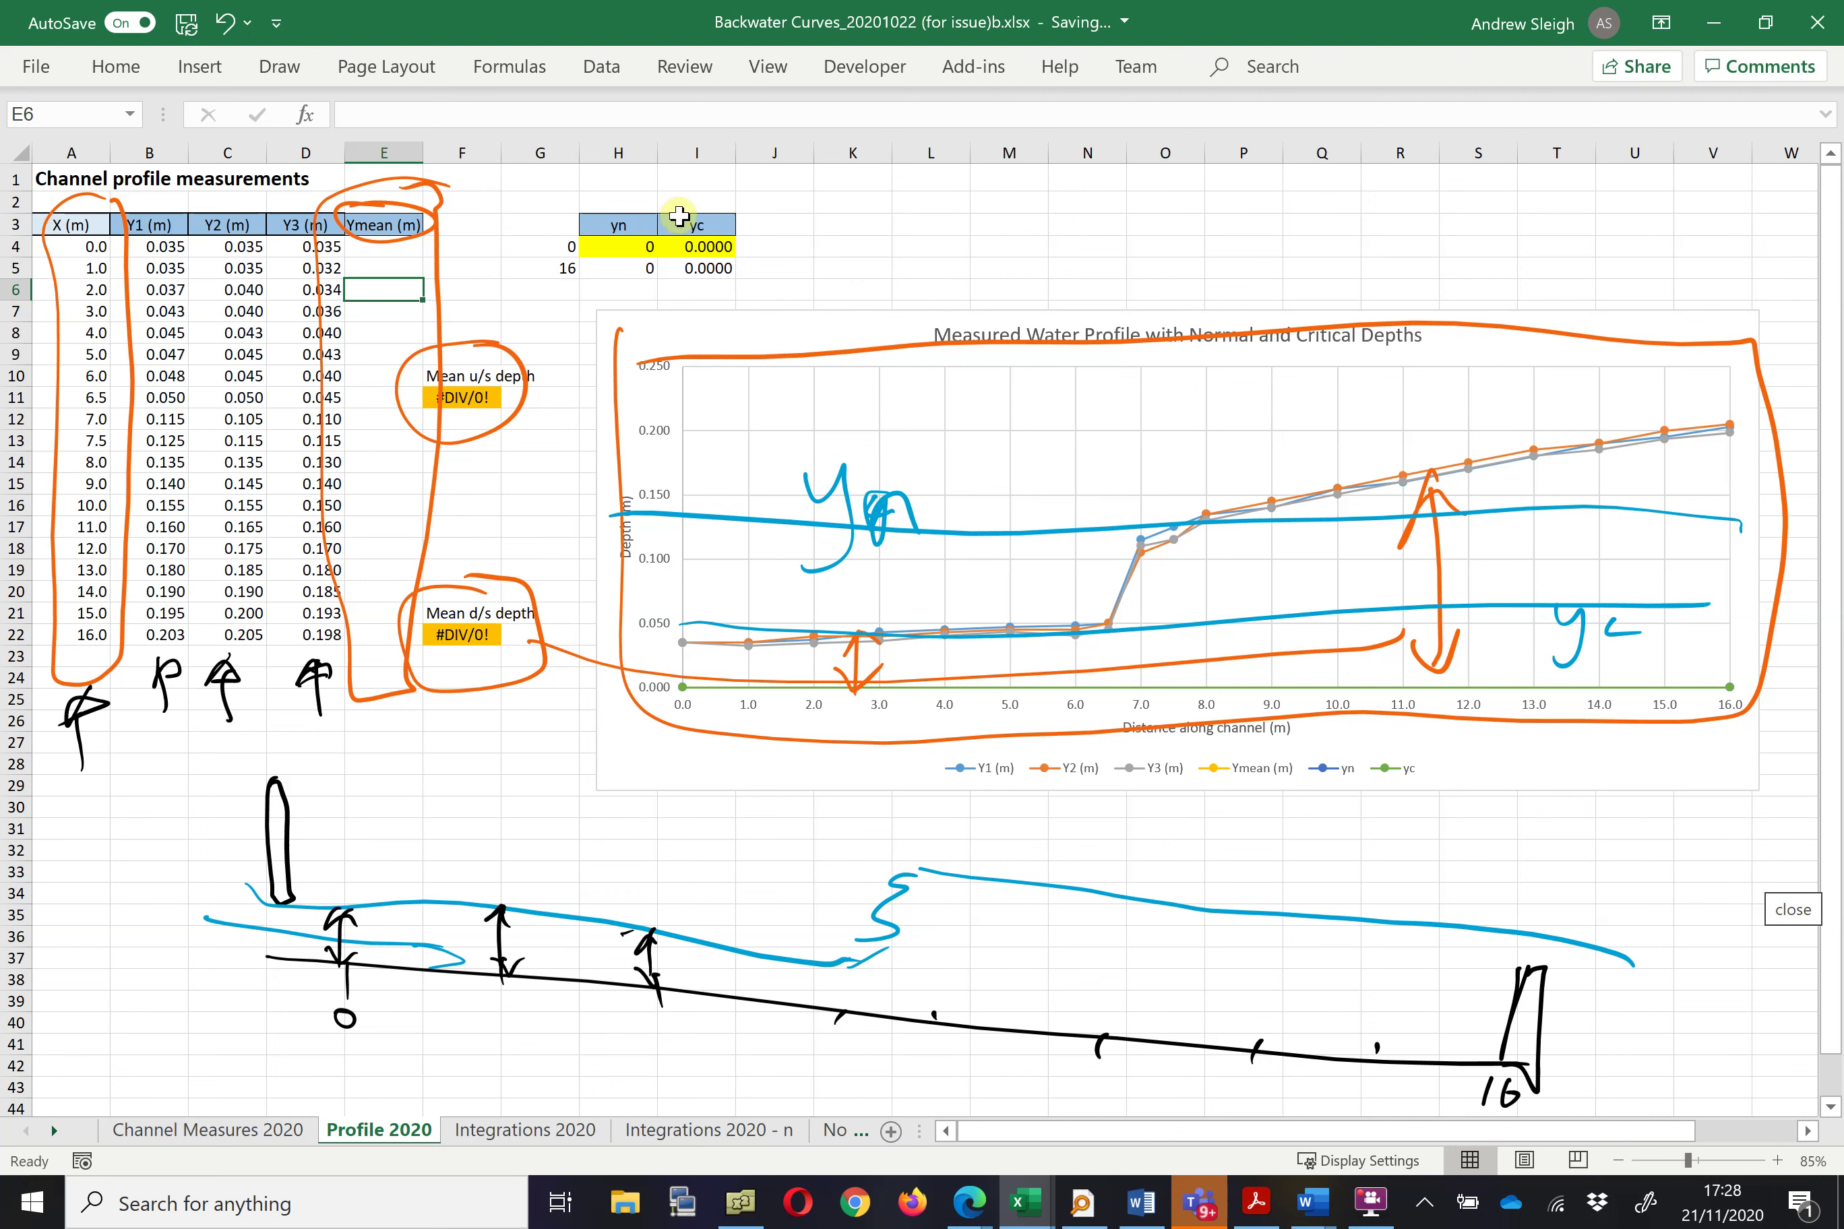
Highlight the yn and yc table, and point out the empty calculation range E4:J10 on the Normal depth 2020 sheet.
left_click_drag(568, 202, 751, 293)
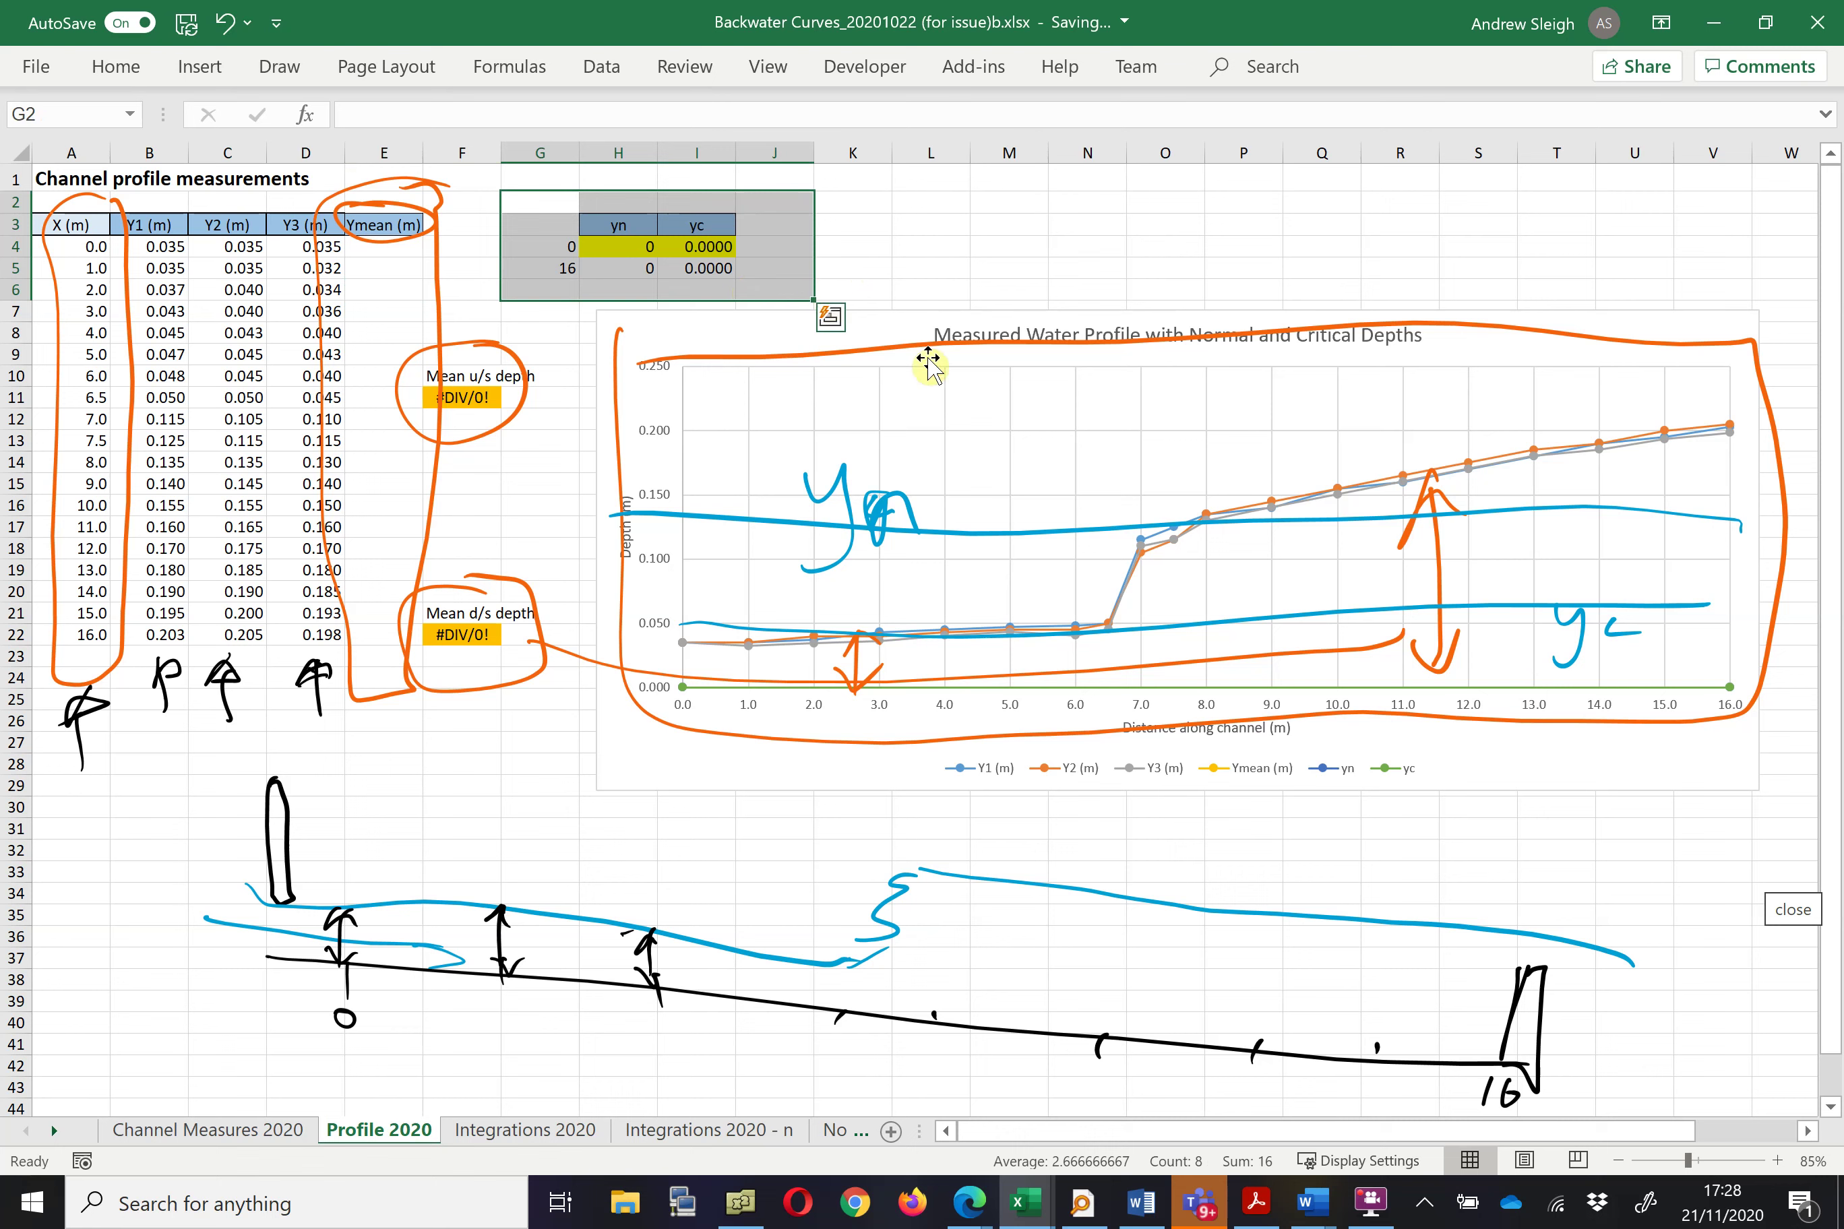
left_click(842, 1132)
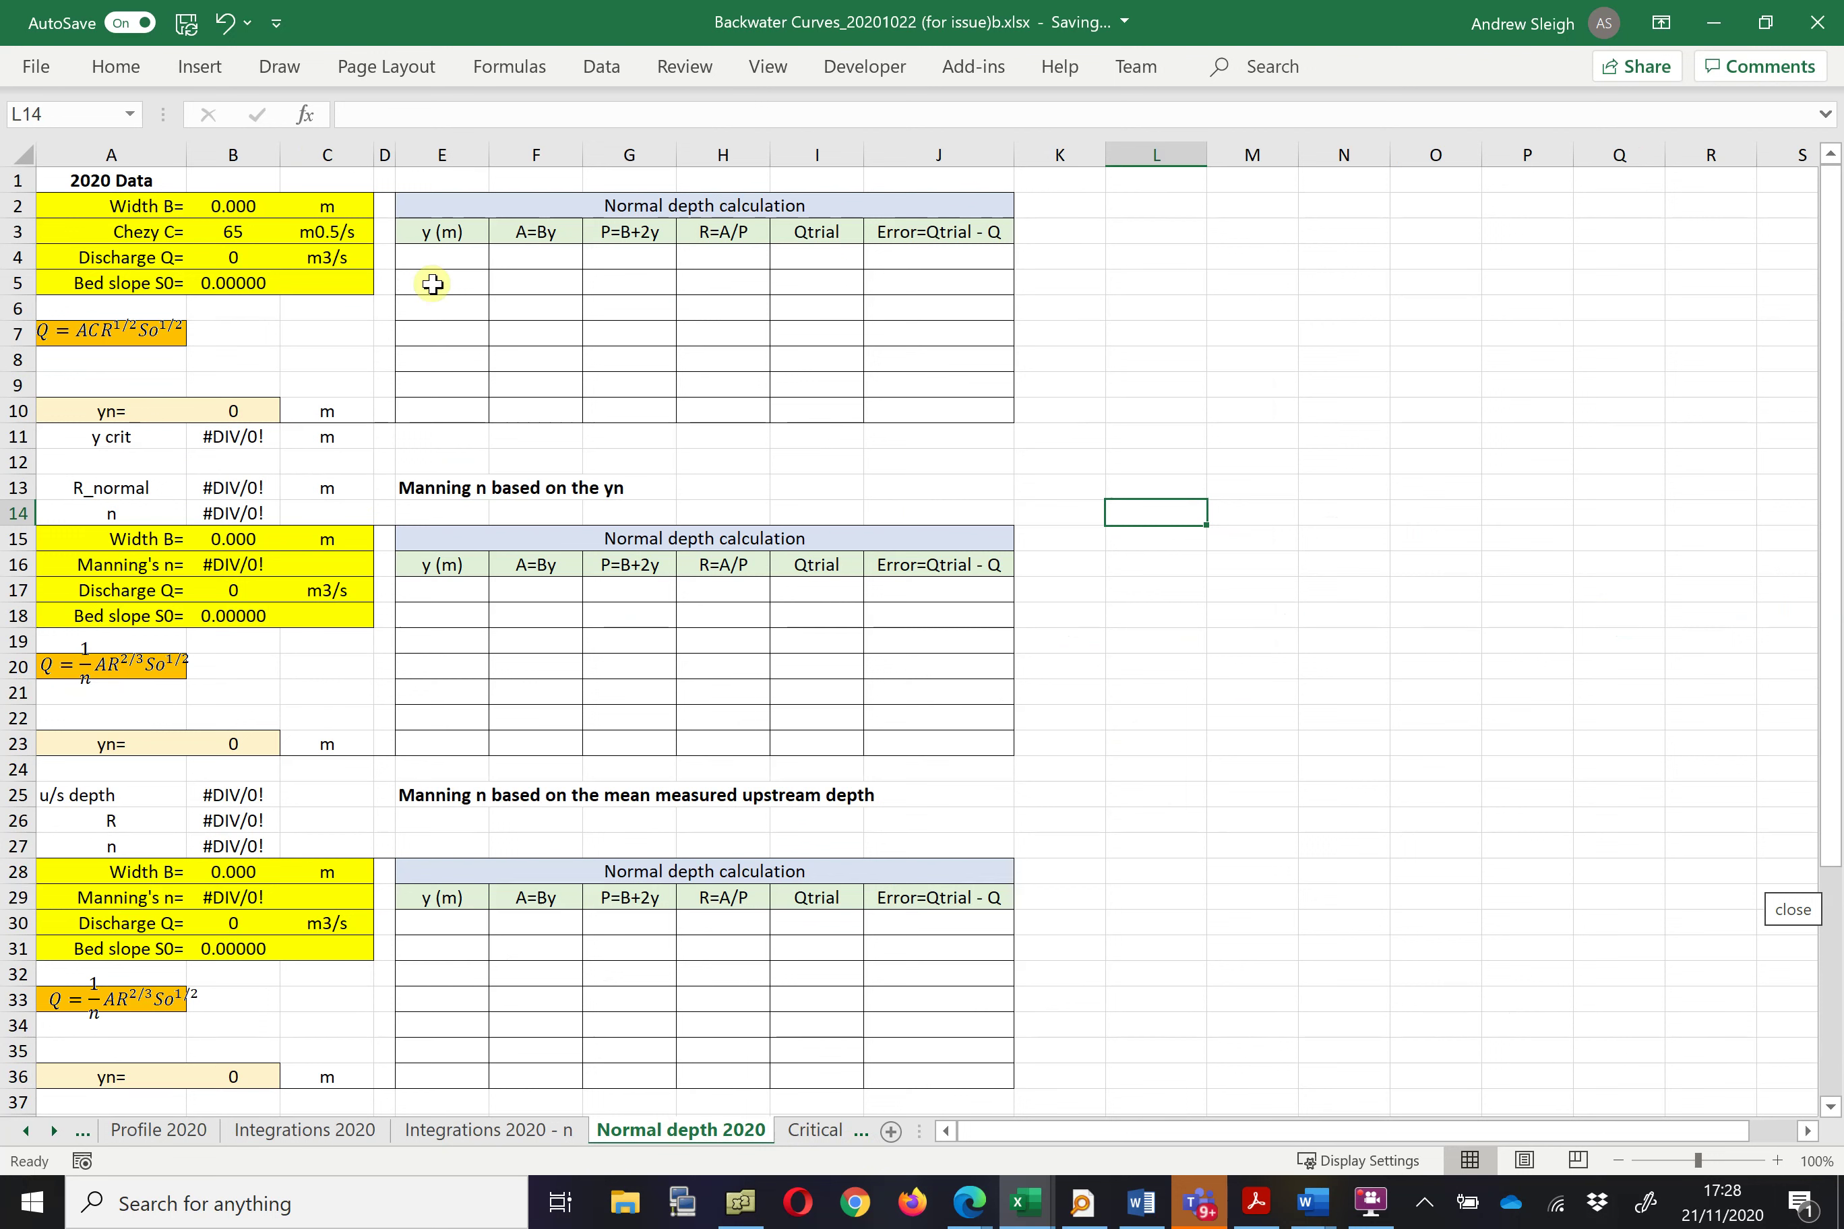
left_click_drag(444, 259, 535, 405)
left_click(555, 297)
left_click_drag(440, 260, 959, 403)
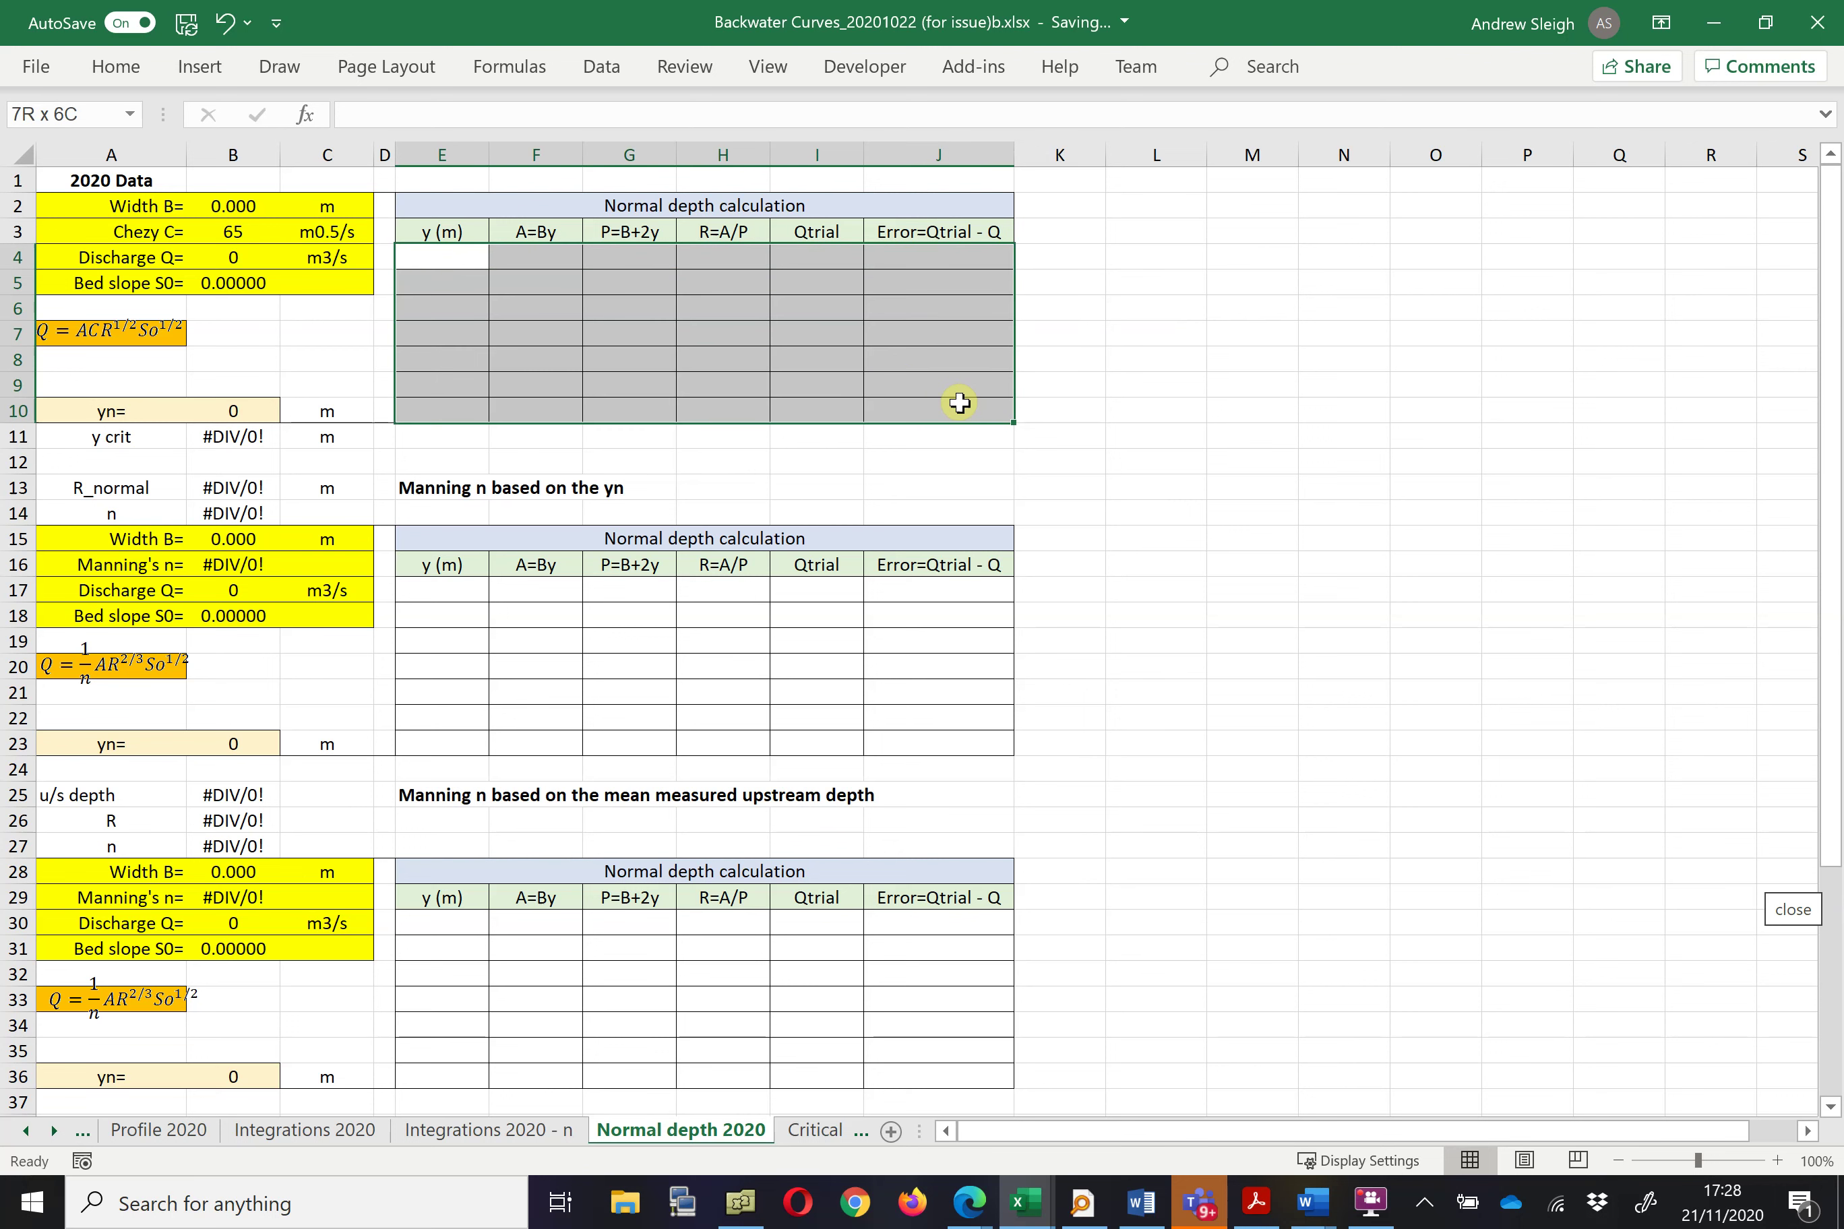
left_click(630, 341)
left_click(444, 260)
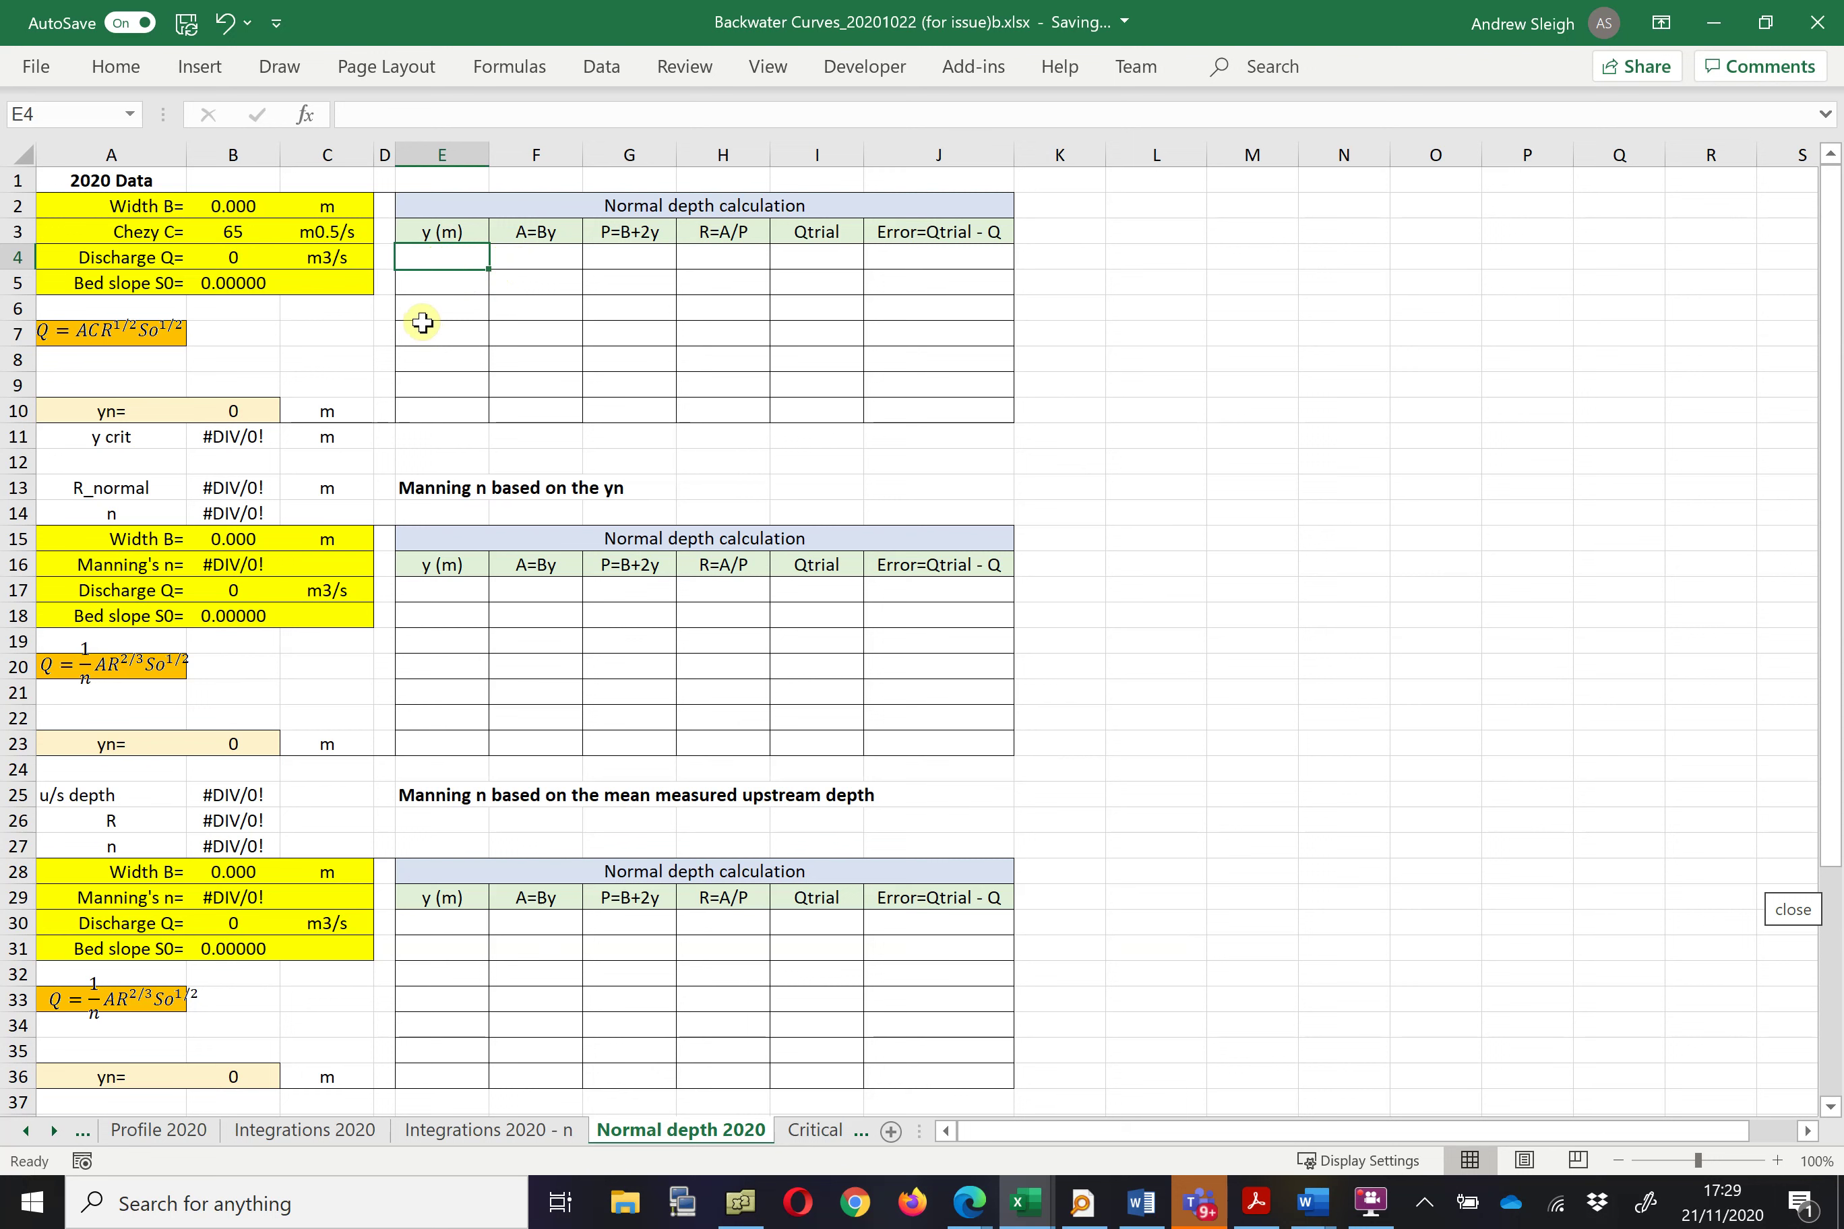
Circle in blue the yn result in B10, the Chezy C label and value, and the Manning's n label in A16.
left_click_drag(240, 378, 273, 378)
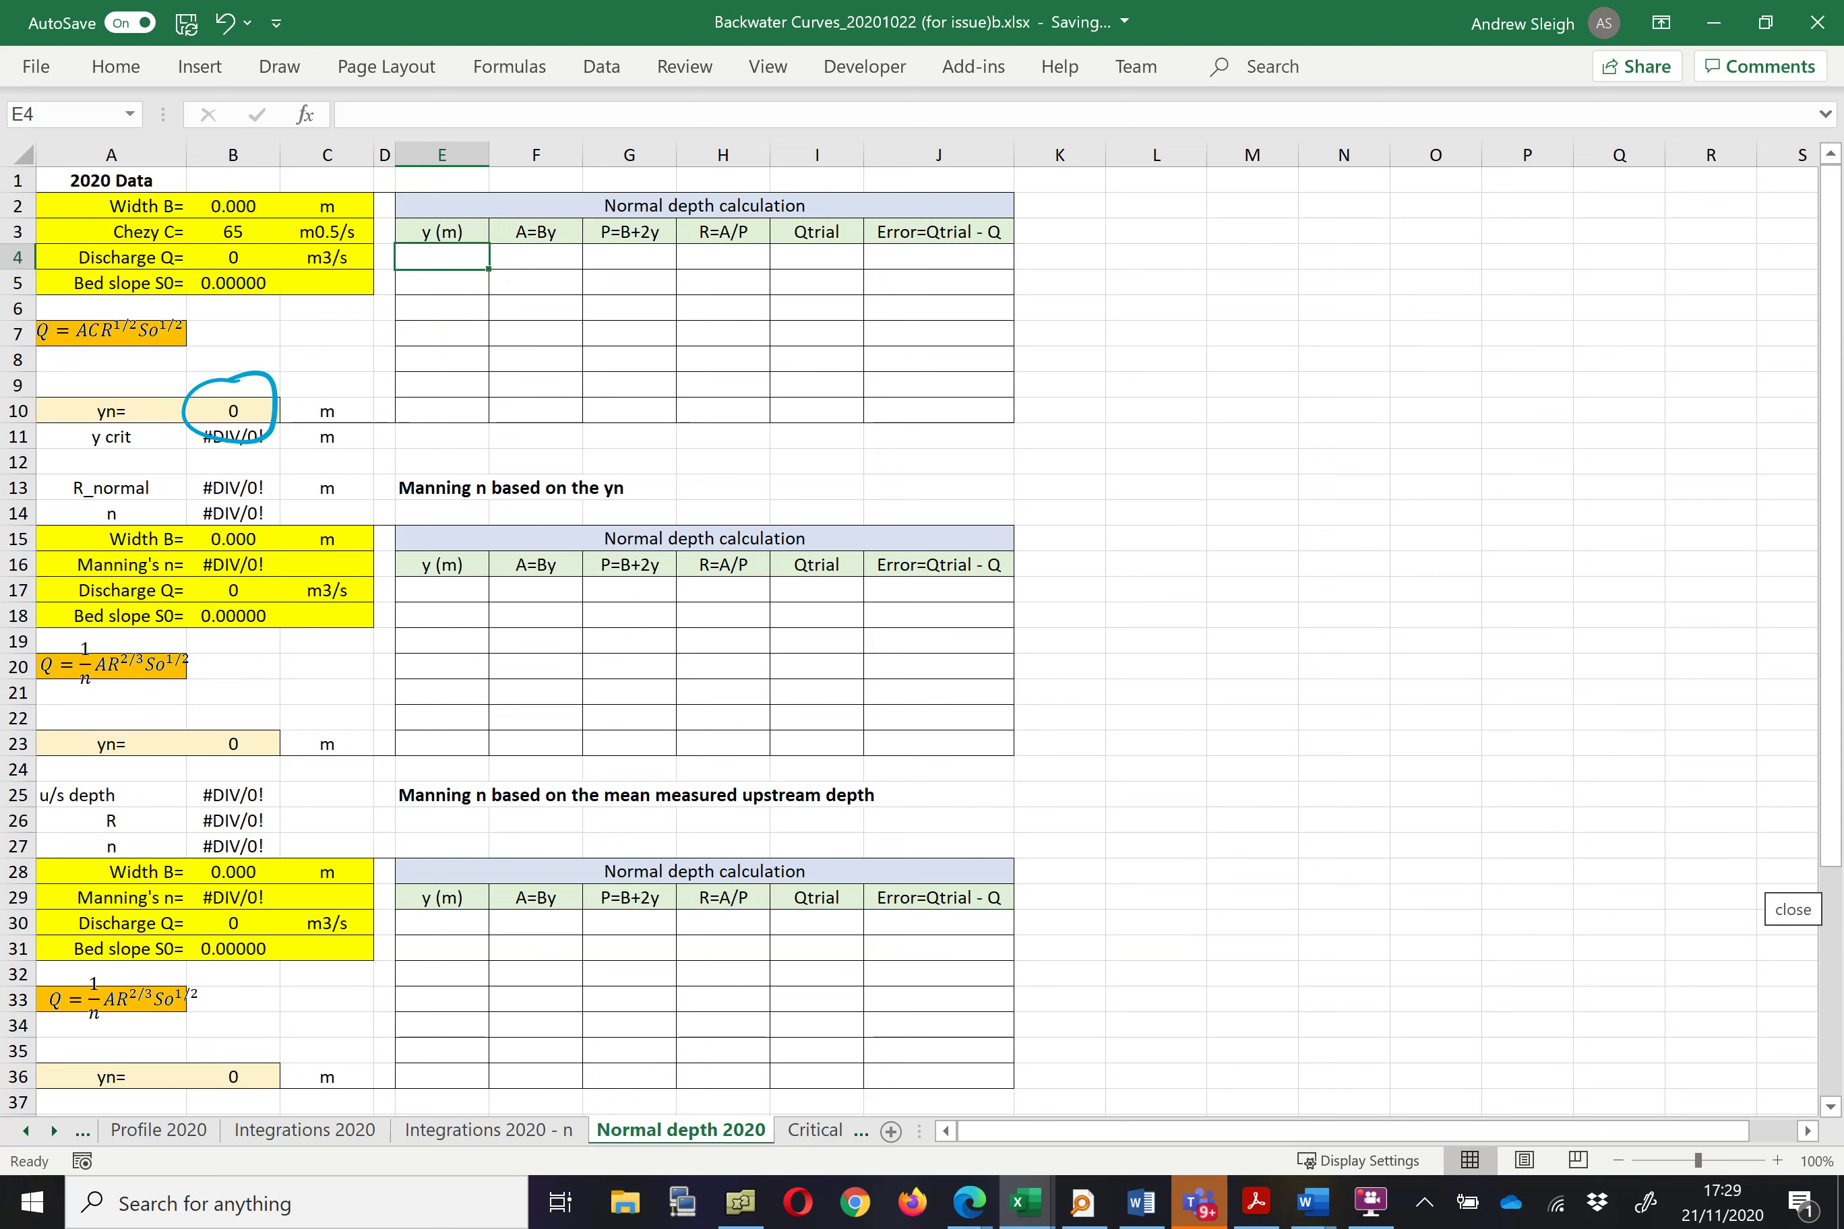
left_click_drag(241, 214, 198, 238)
mouse_move(182, 215)
left_mouse_down()
mouse_move(91, 237)
mouse_move(103, 230)
left_mouse_up()
left_click_drag(184, 544, 189, 556)
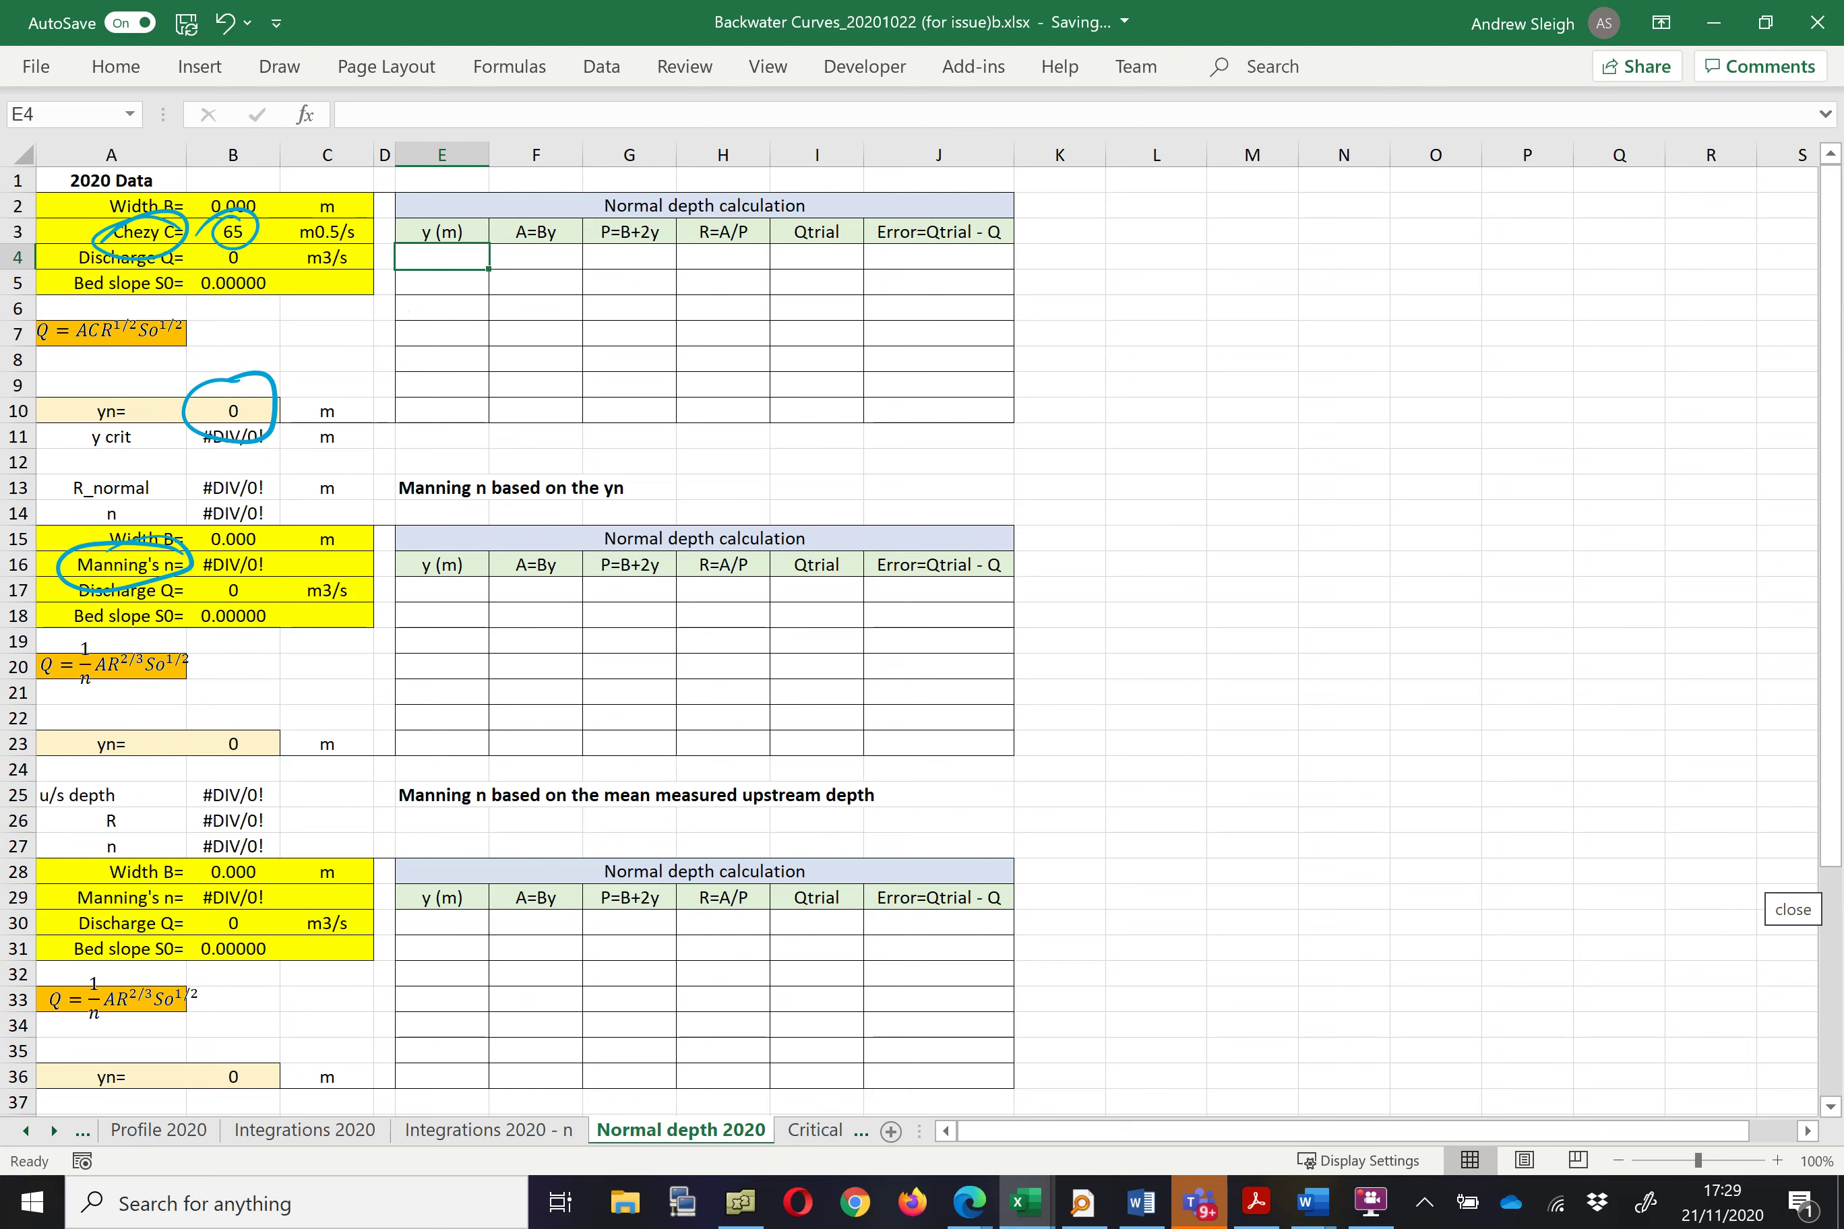
In the Manning headings, circle "yn" in blue and underline "measured upstream depth" and "measured downstream depth".
left_click_drag(578, 495, 601, 475)
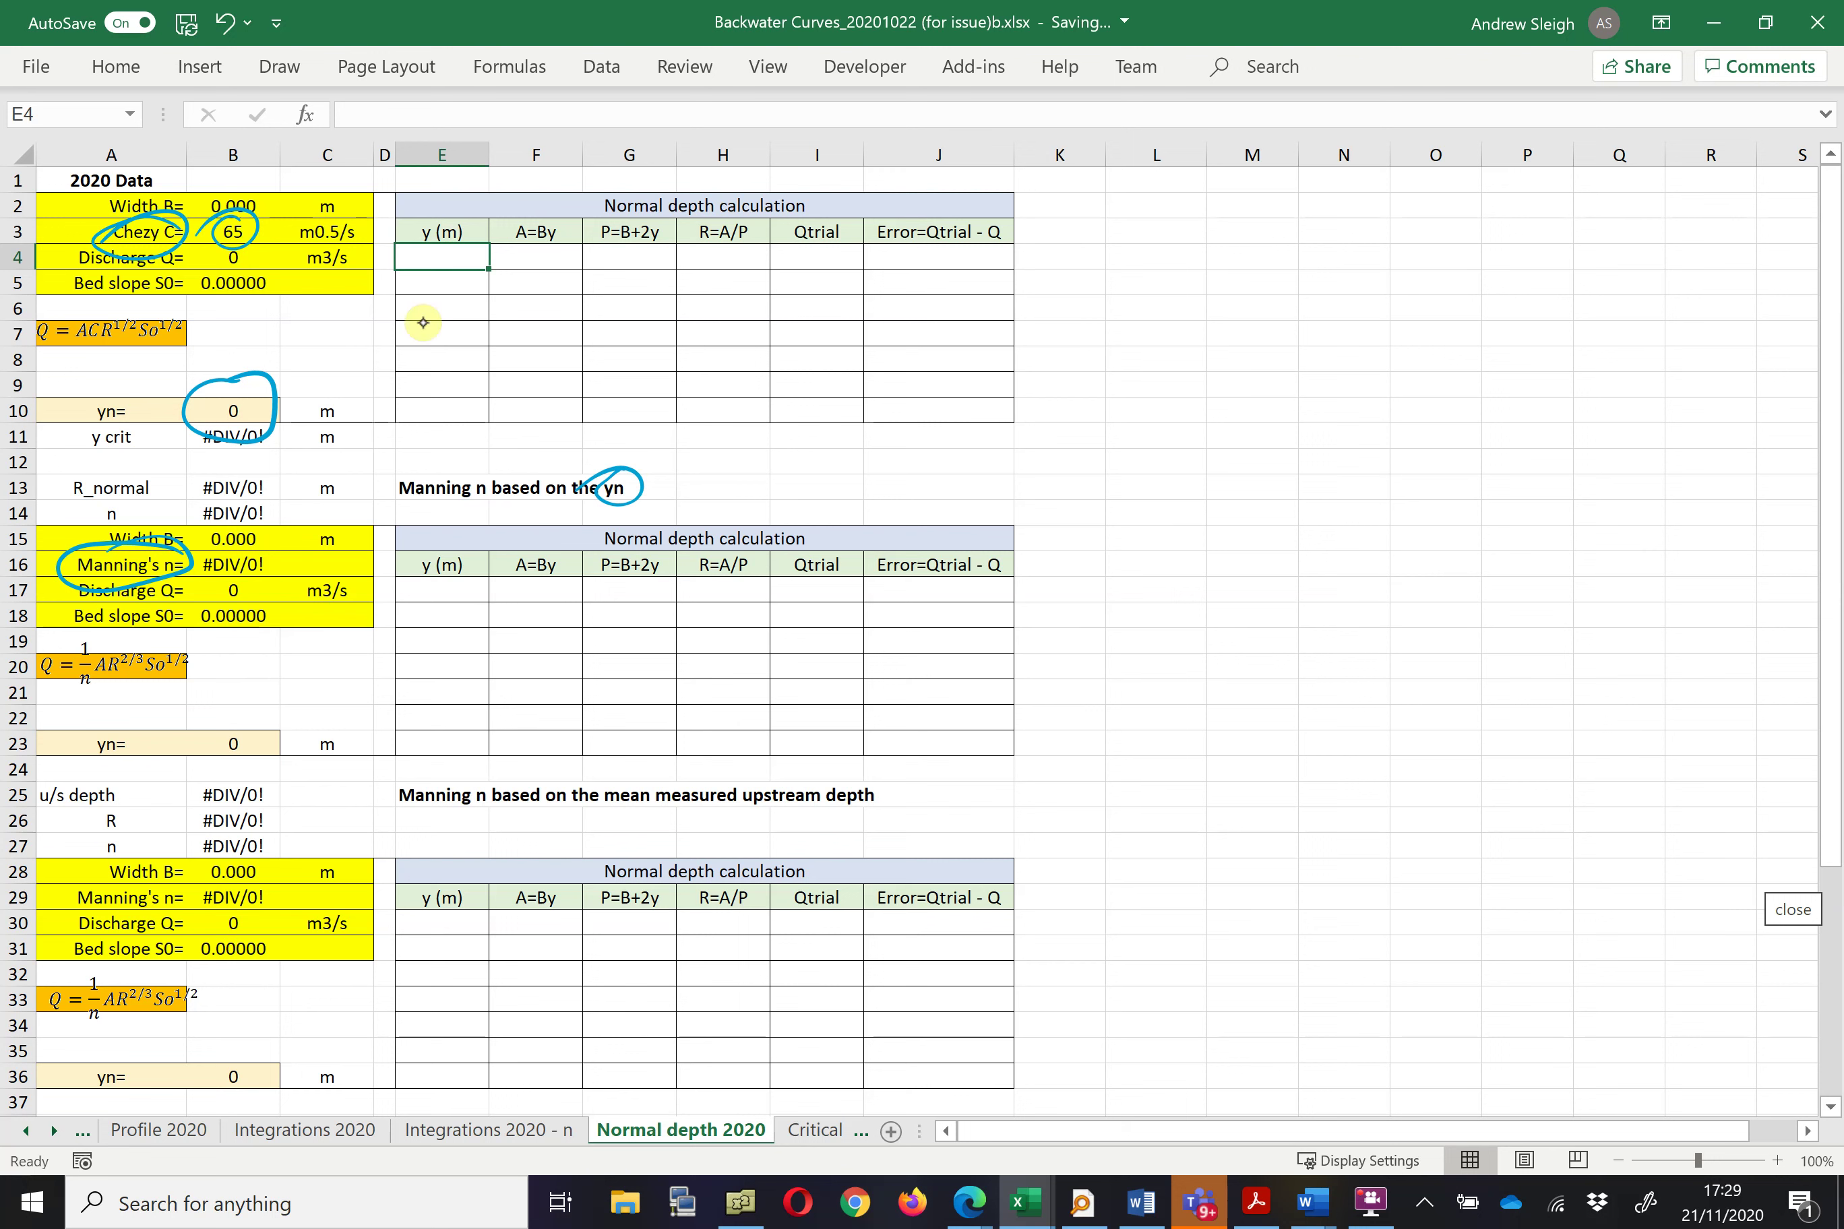
left_click_drag(666, 808, 882, 808)
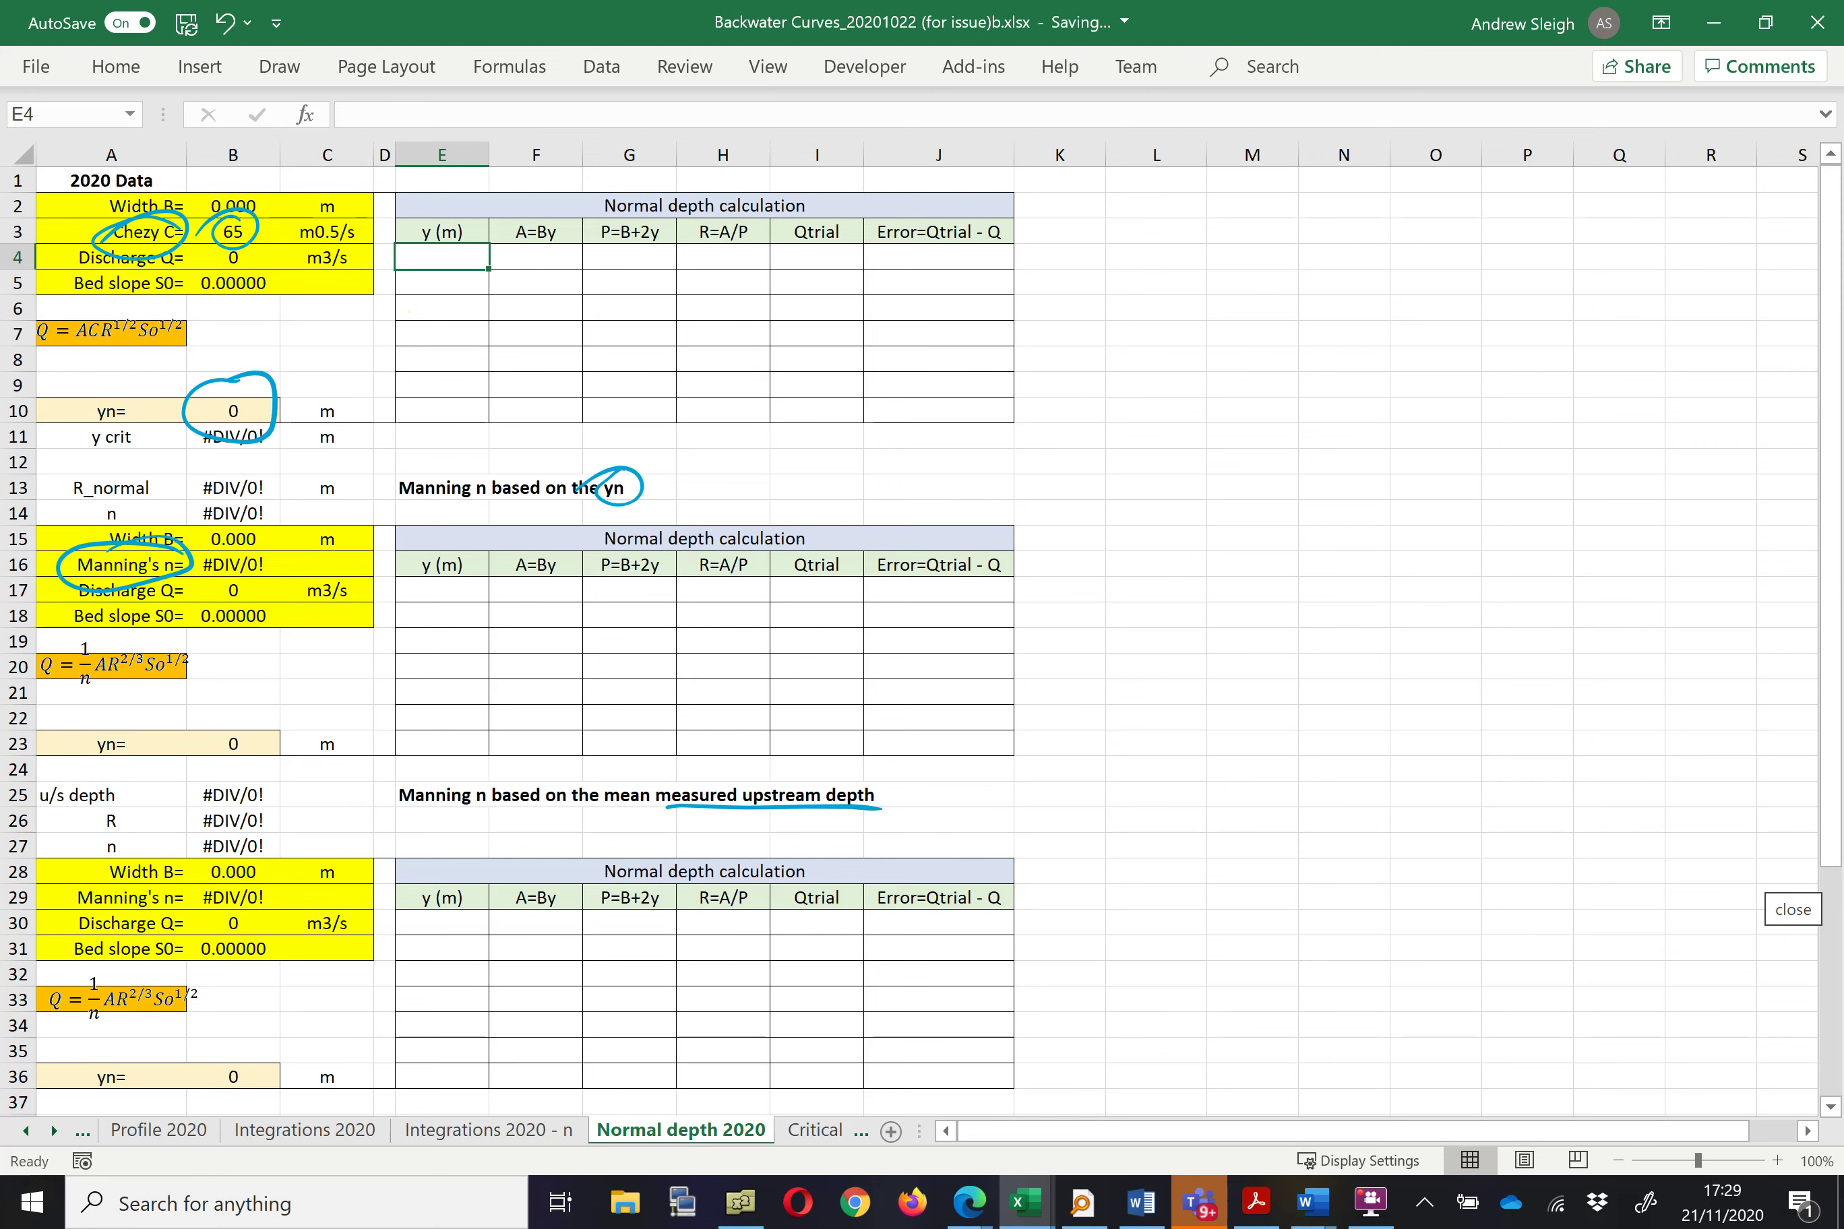
scroll(751, 710, "down", 4)
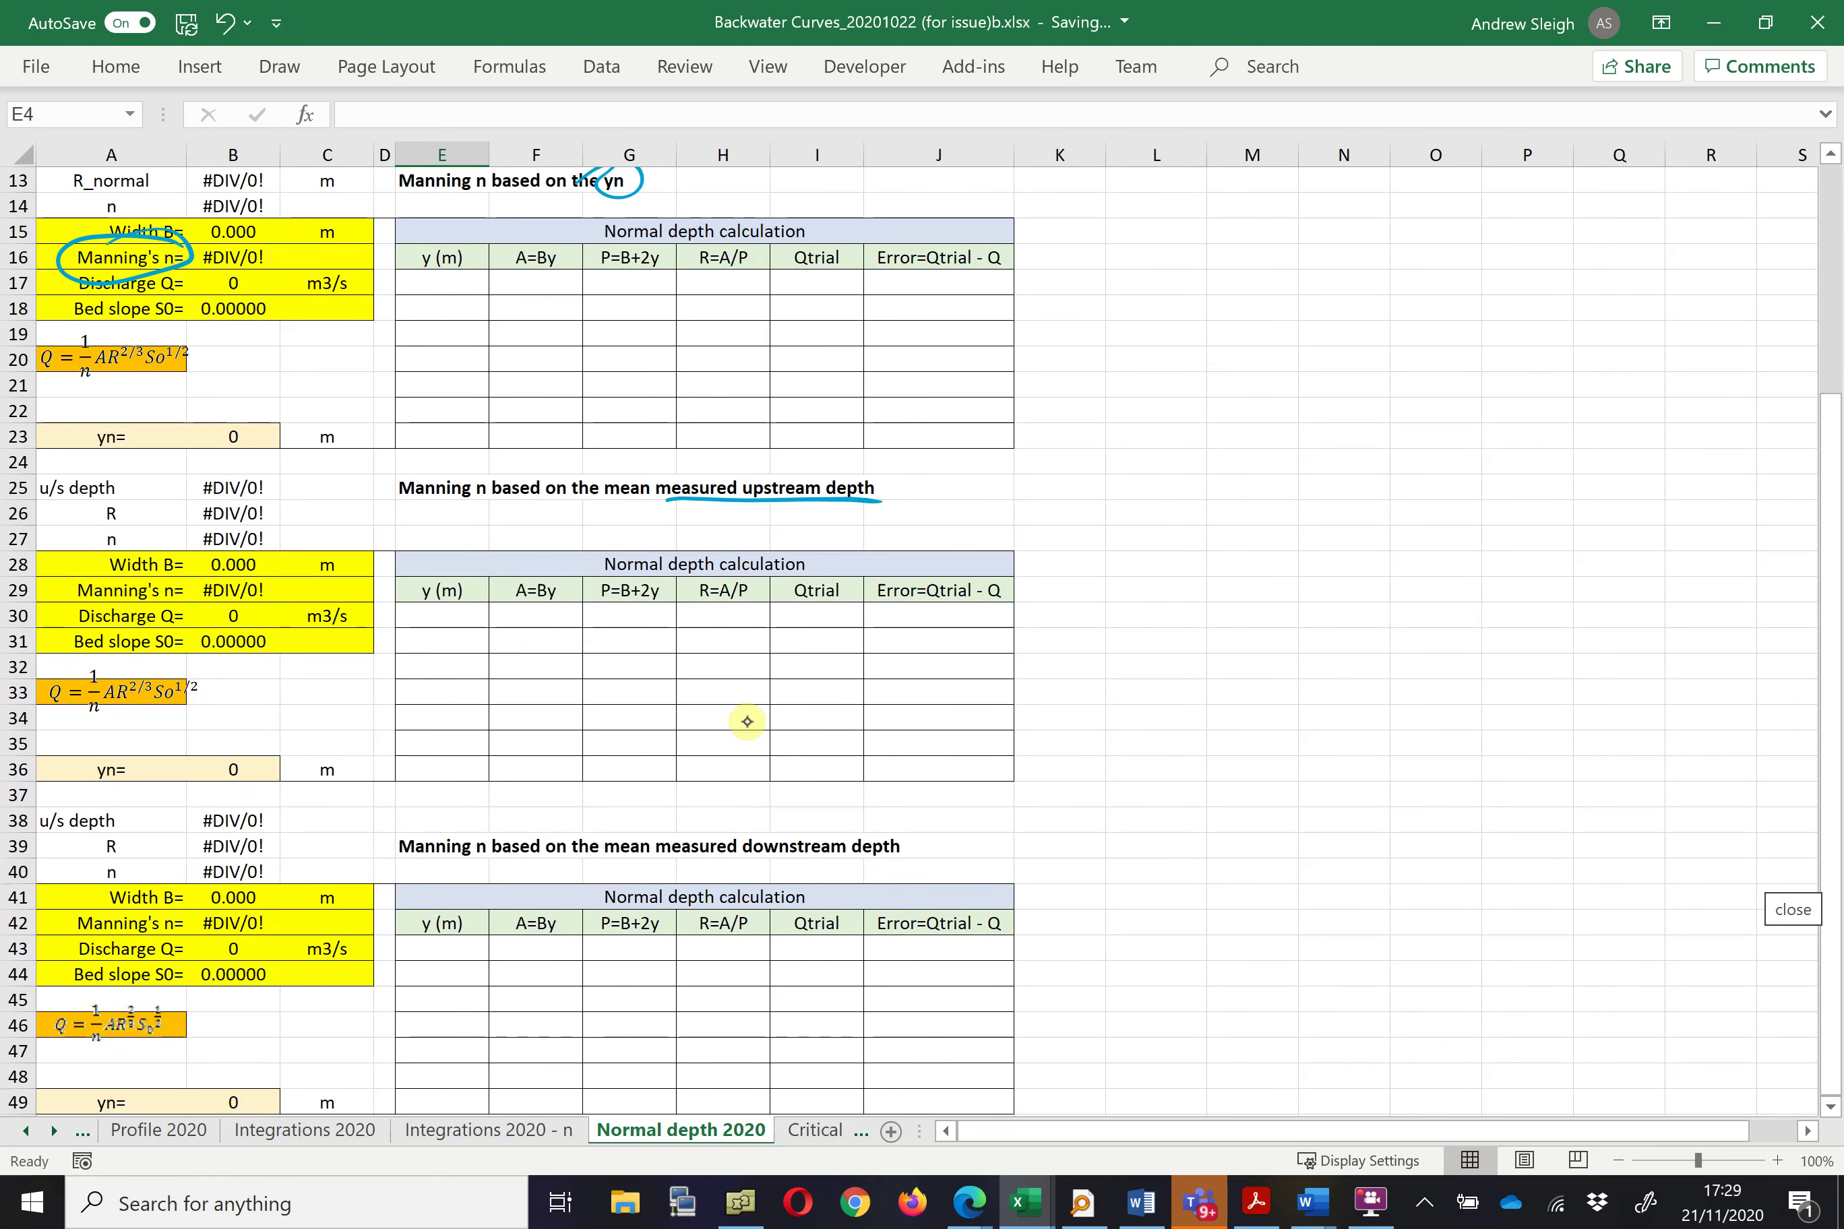
left_click_drag(666, 862, 928, 866)
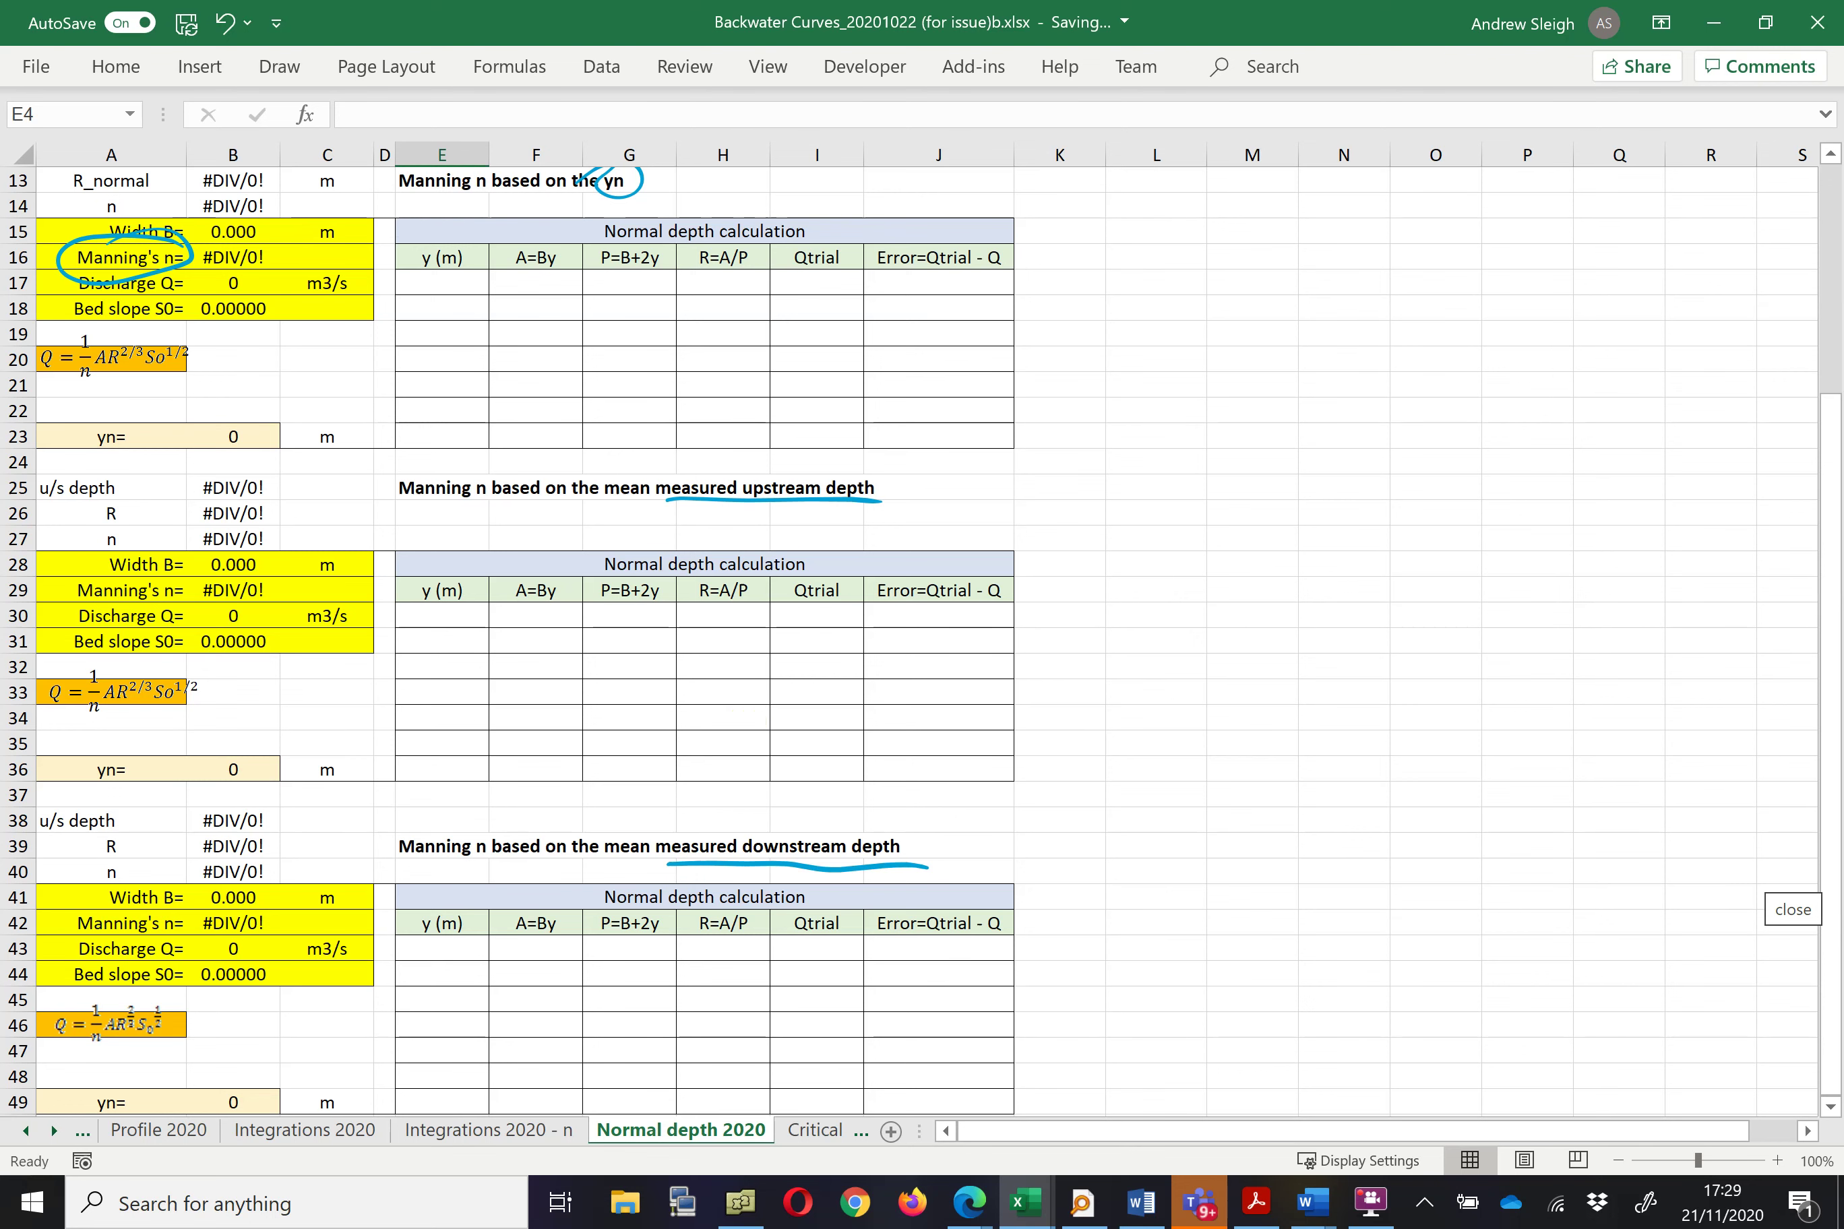
On the Critical depth 2020 sheet, circle the width and discharge values in blue and draw an upward arrow beneath the yc formula.
scroll(684, 728, "up", 1)
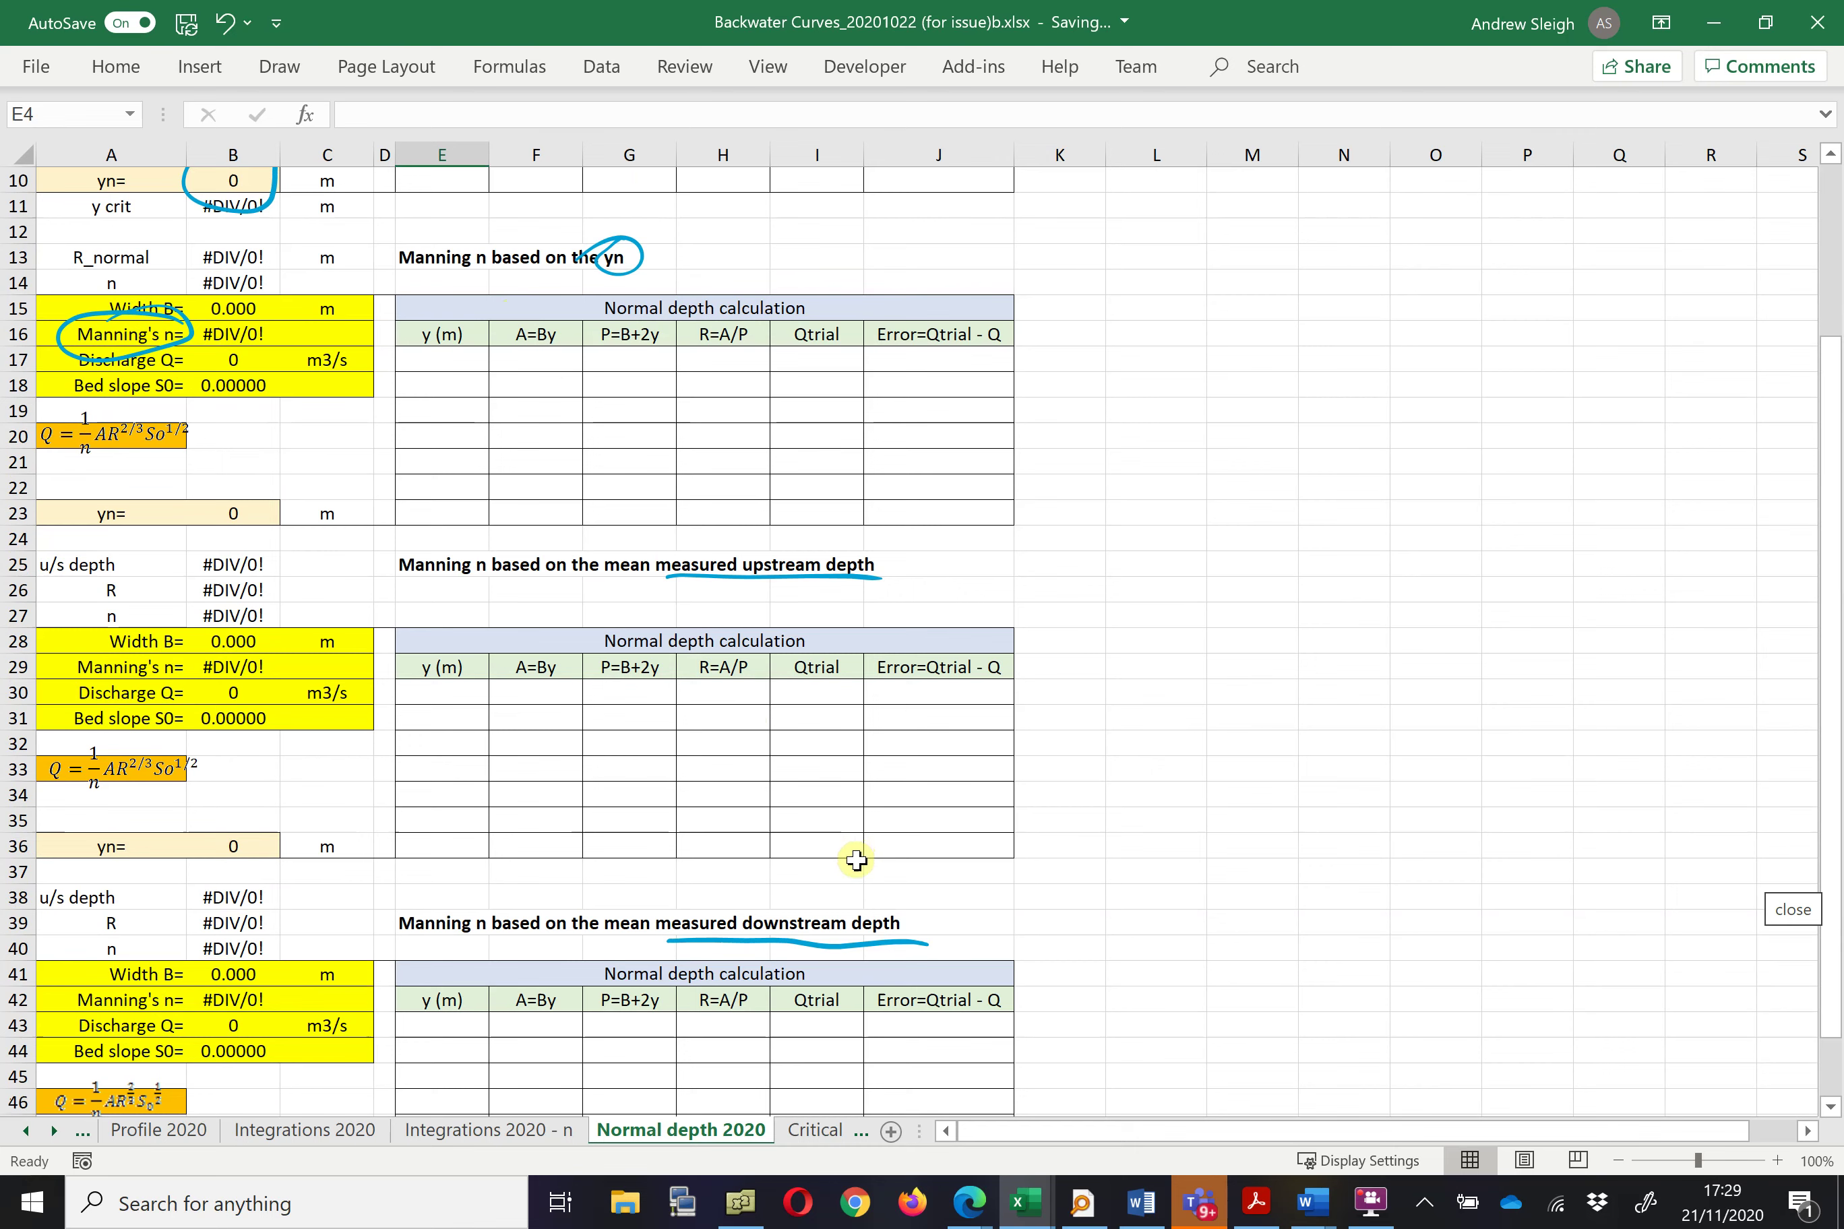
scroll(802, 844, "up", 1)
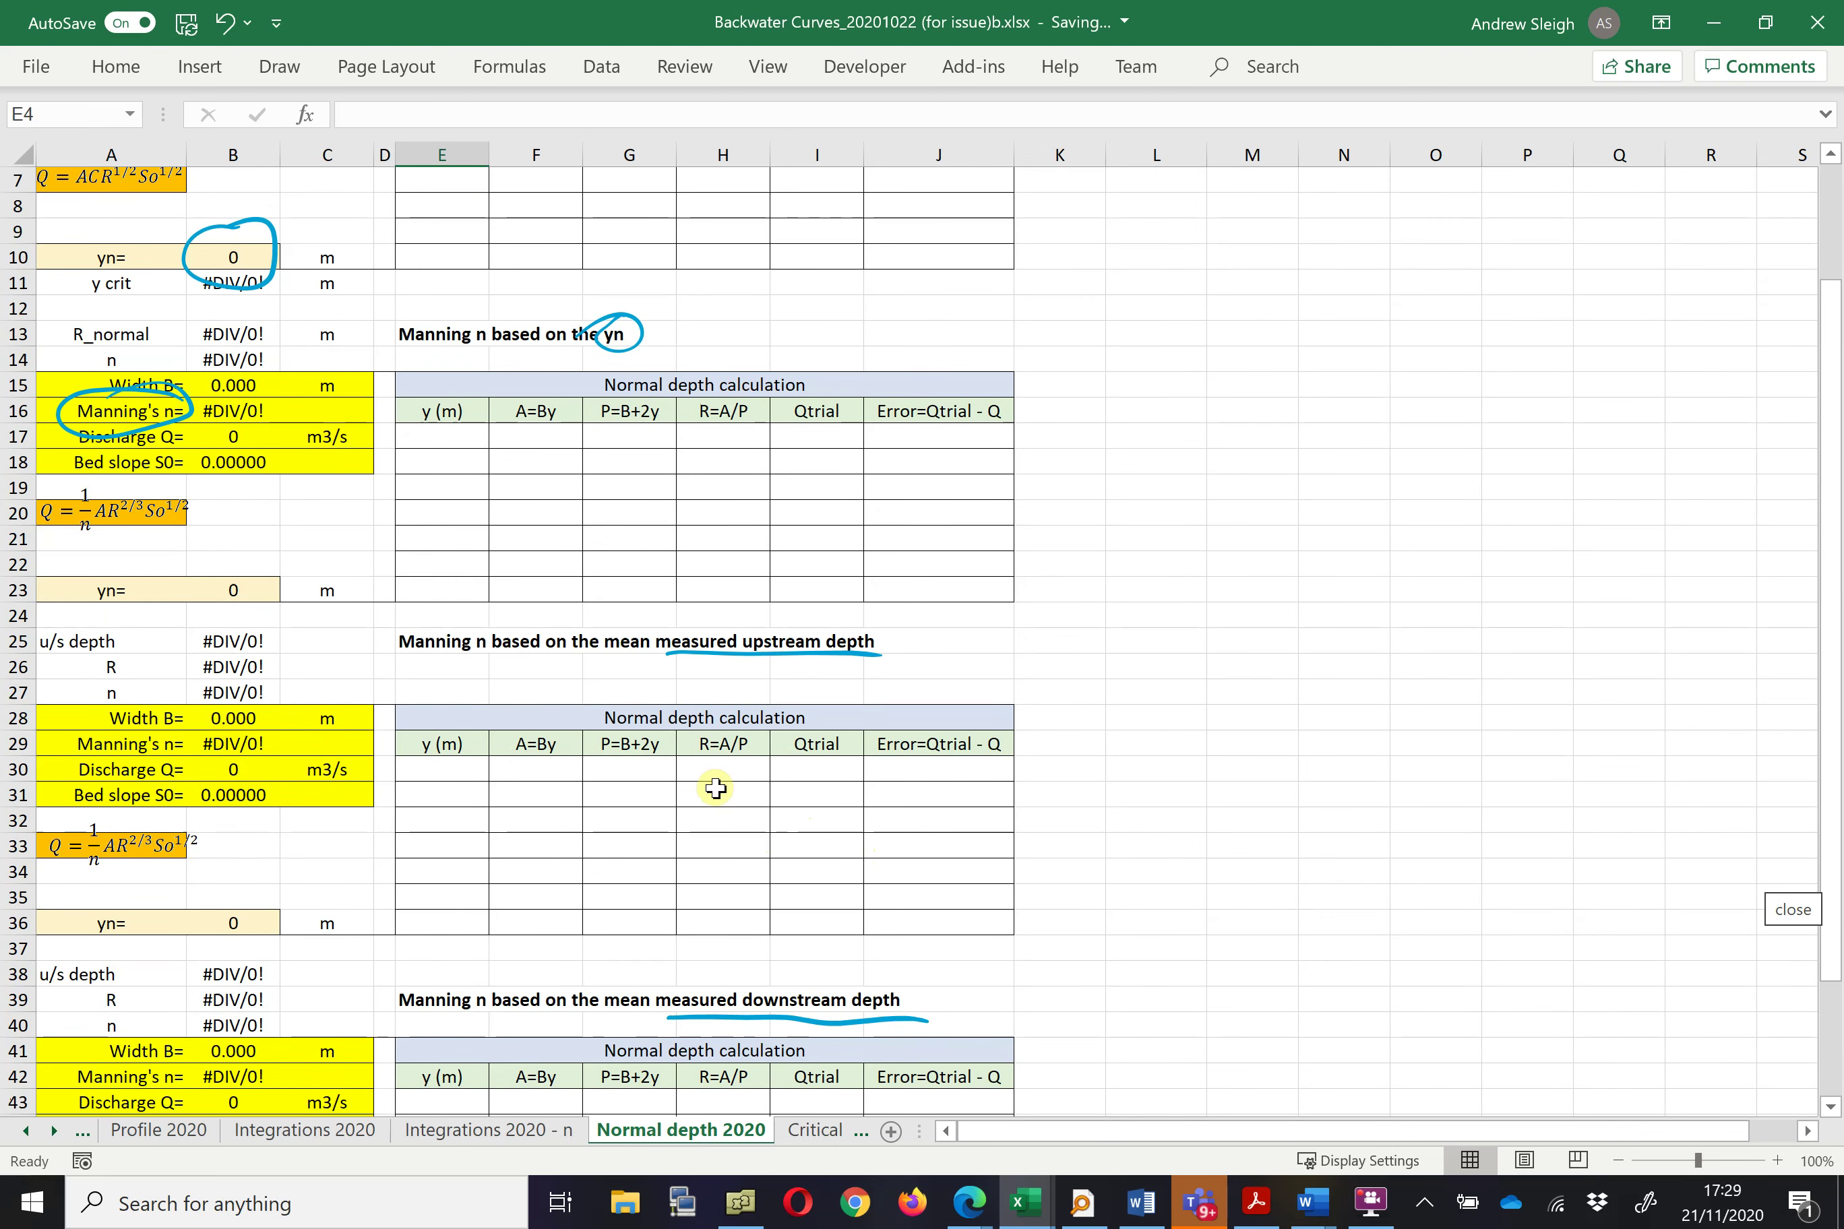
scroll(716, 788, "up", 2)
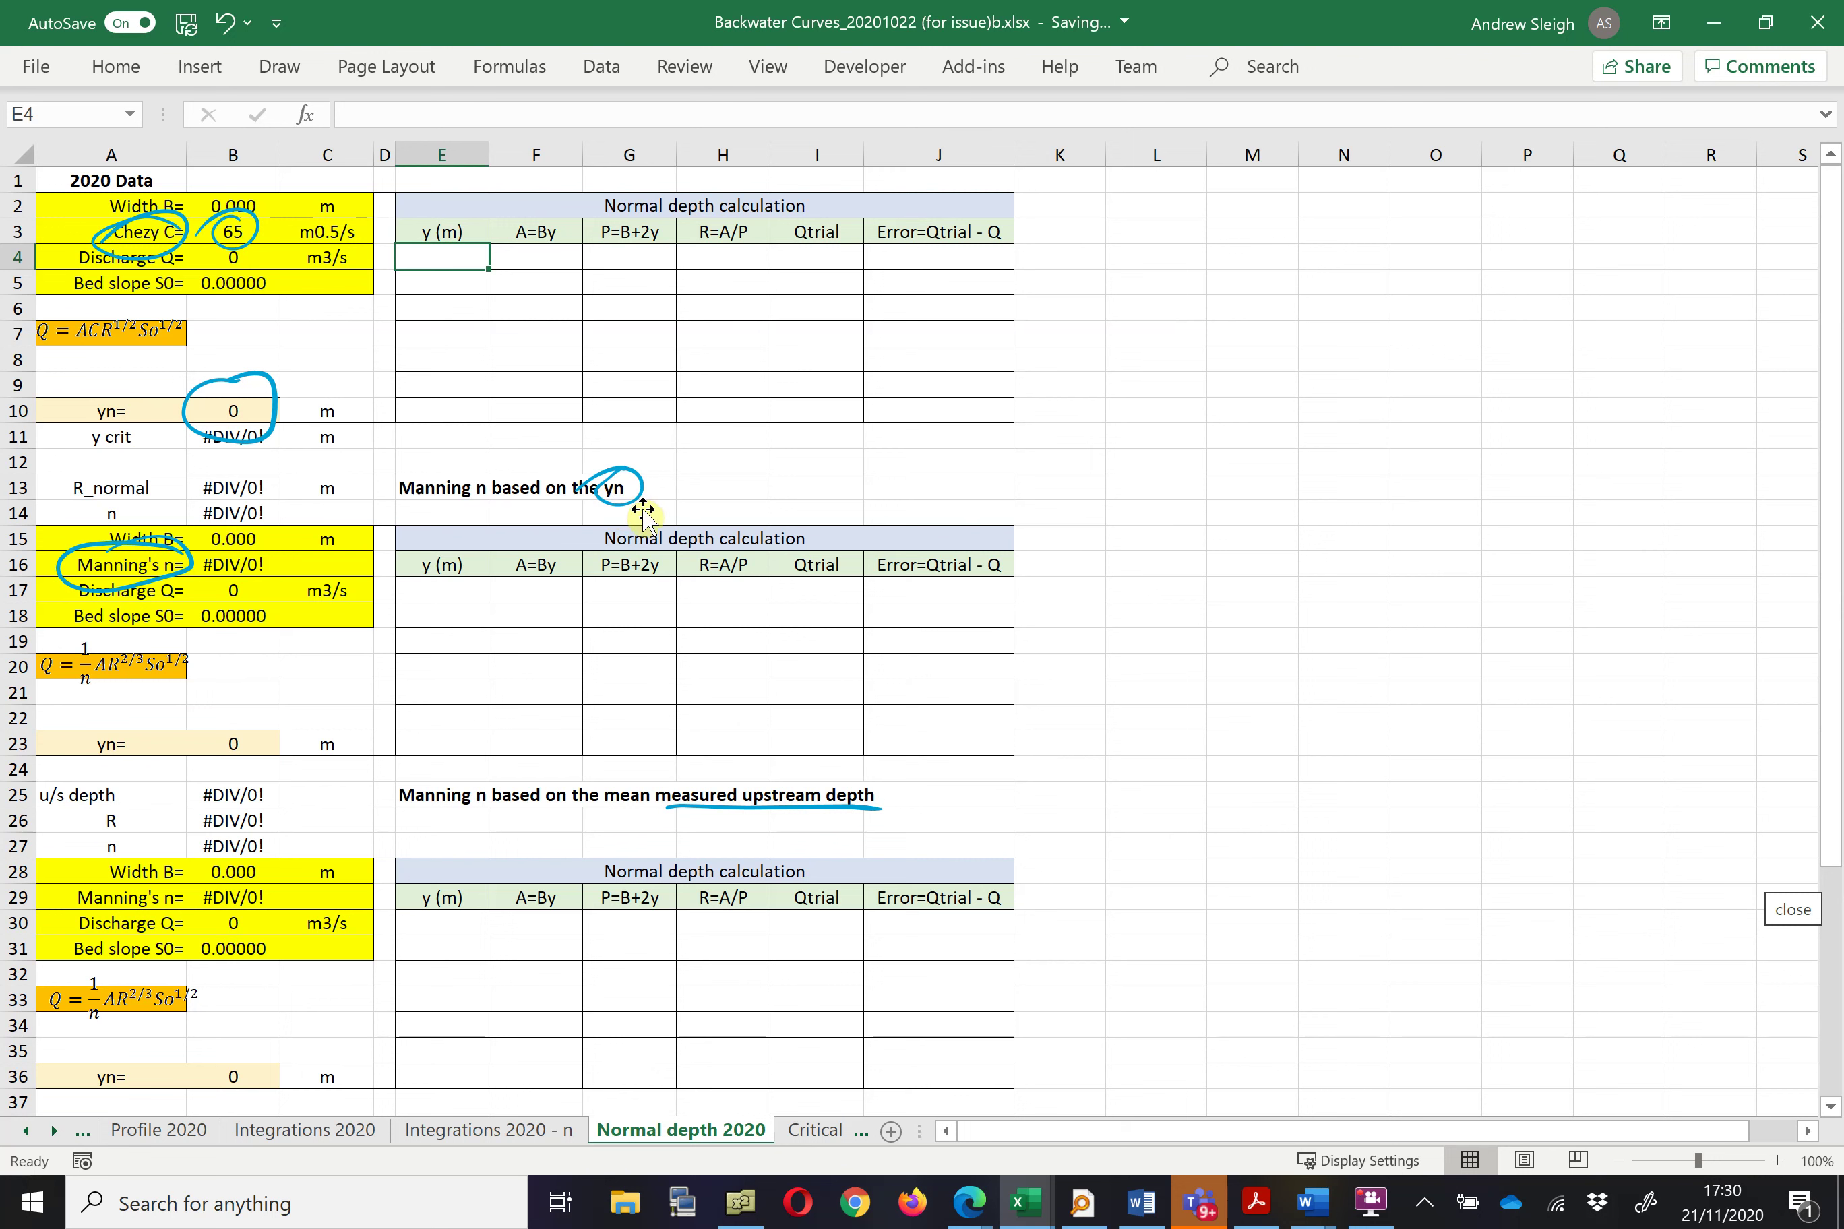
left_click(817, 1130)
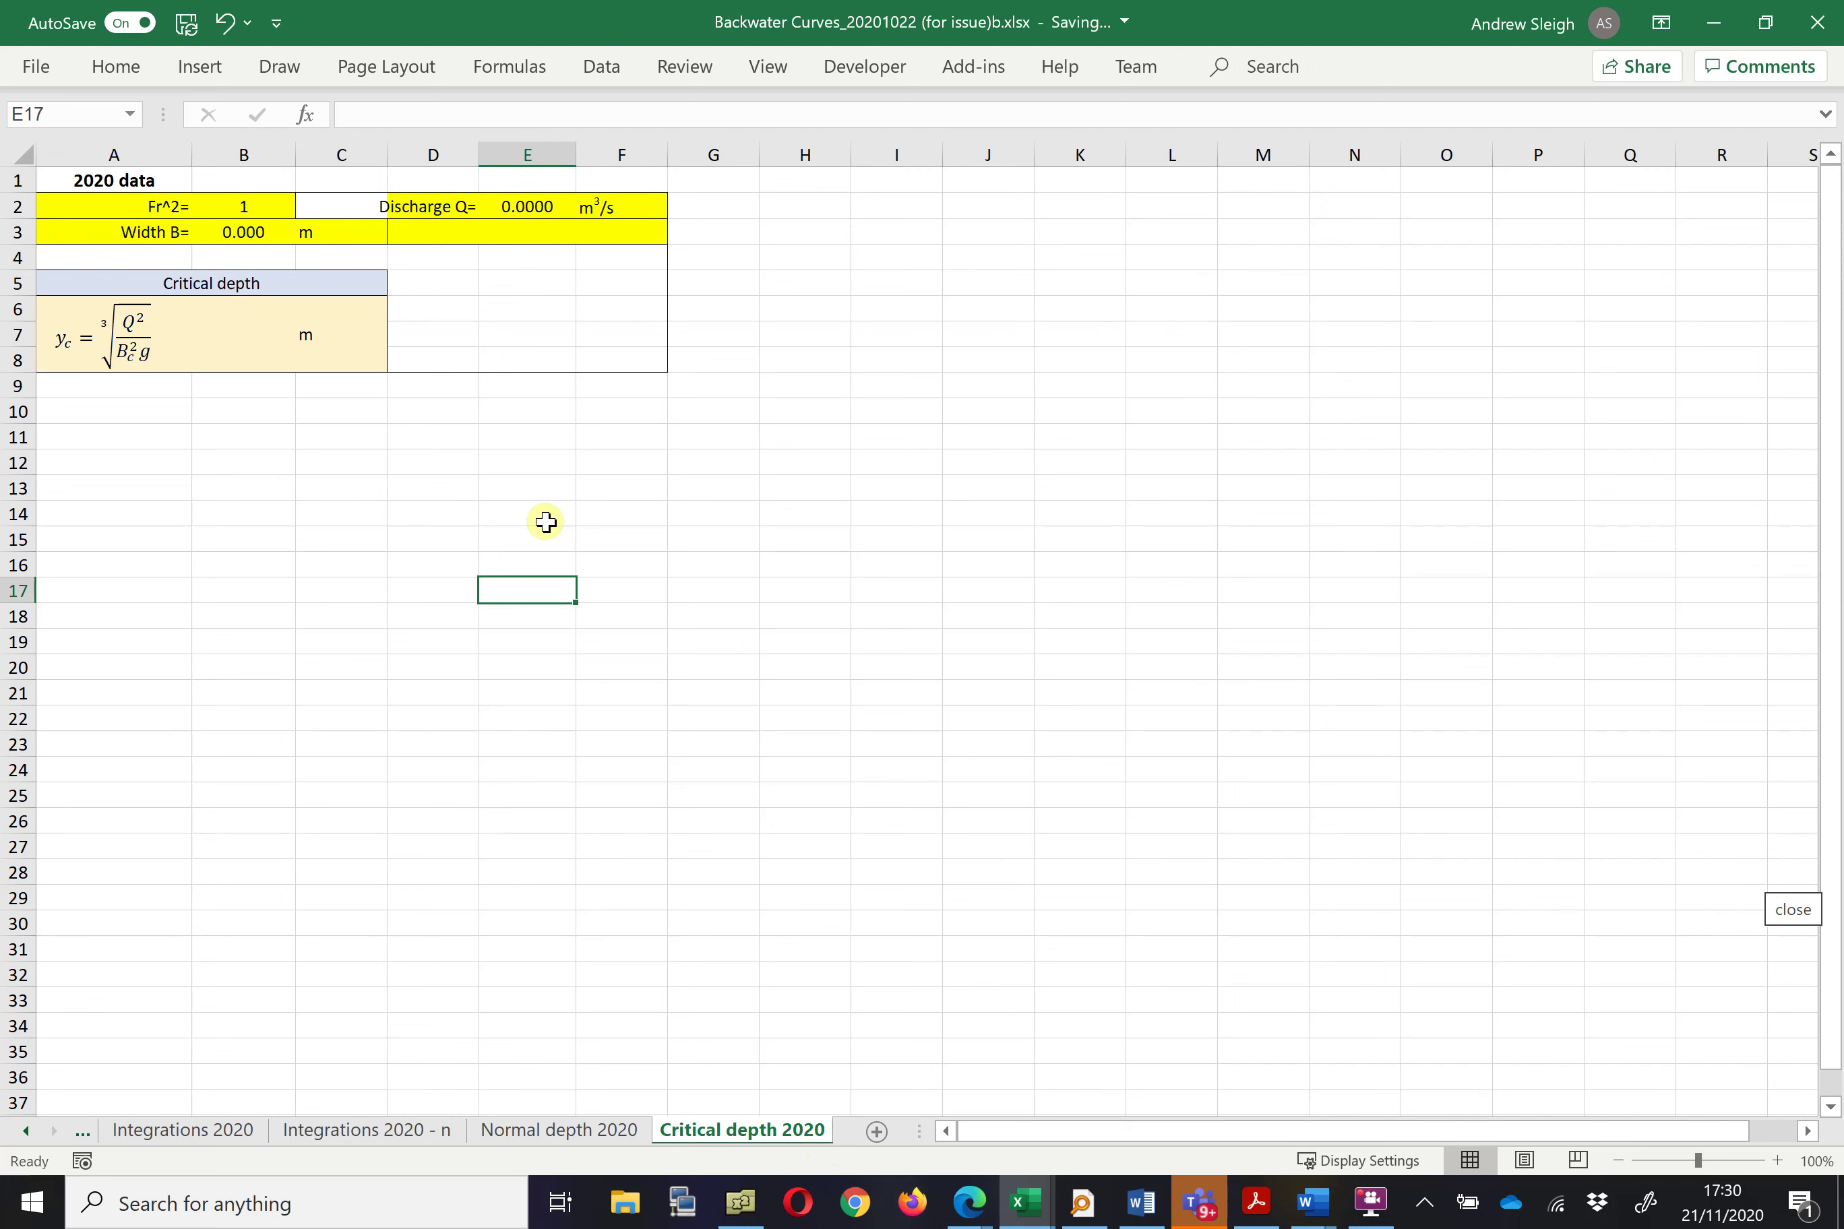
left_click(243, 338)
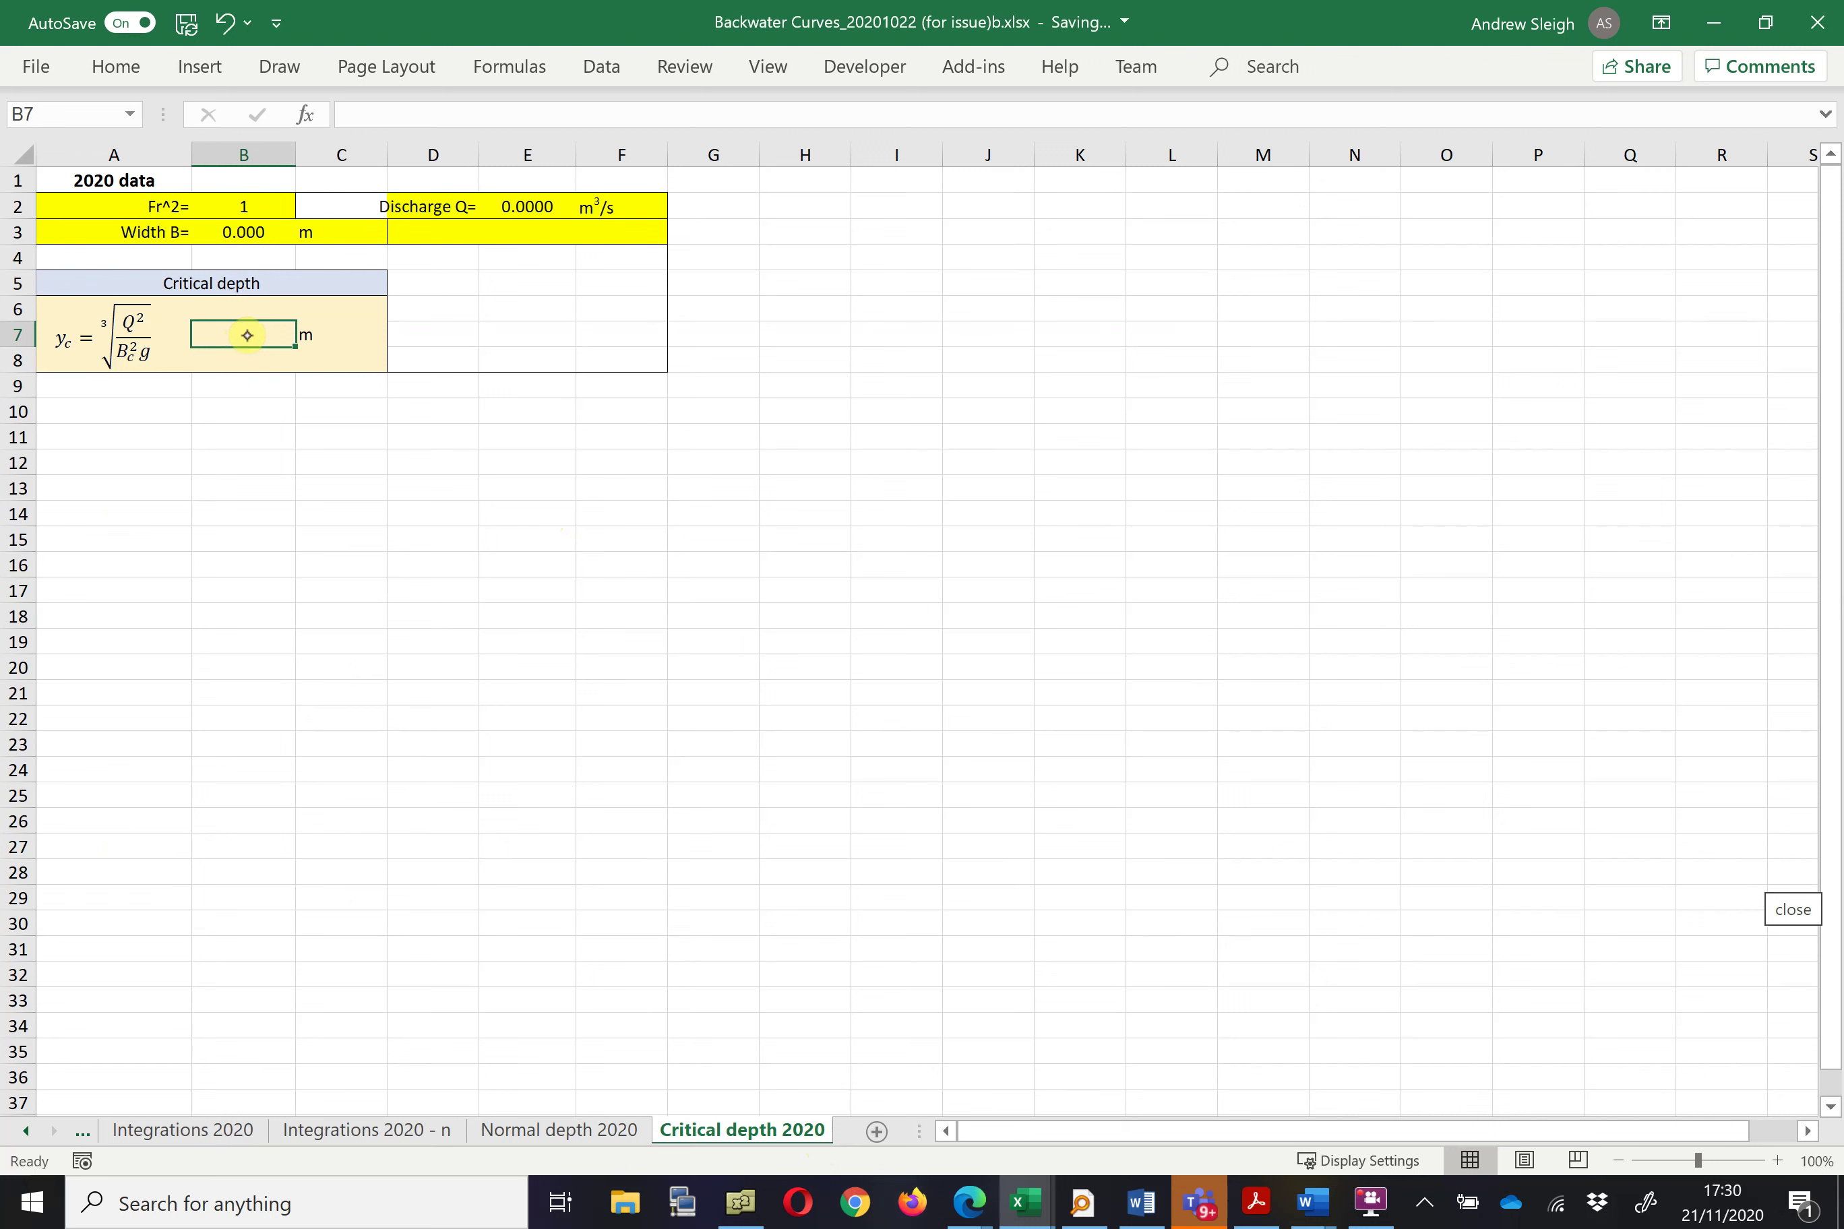
mouse_move(263, 224)
left_mouse_down()
mouse_move(235, 255)
mouse_move(264, 222)
left_mouse_up()
mouse_move(557, 179)
left_mouse_down()
mouse_move(540, 227)
mouse_move(547, 181)
left_mouse_up()
mouse_move(130, 400)
left_mouse_down()
mouse_move(136, 484)
mouse_move(164, 411)
left_mouse_up()
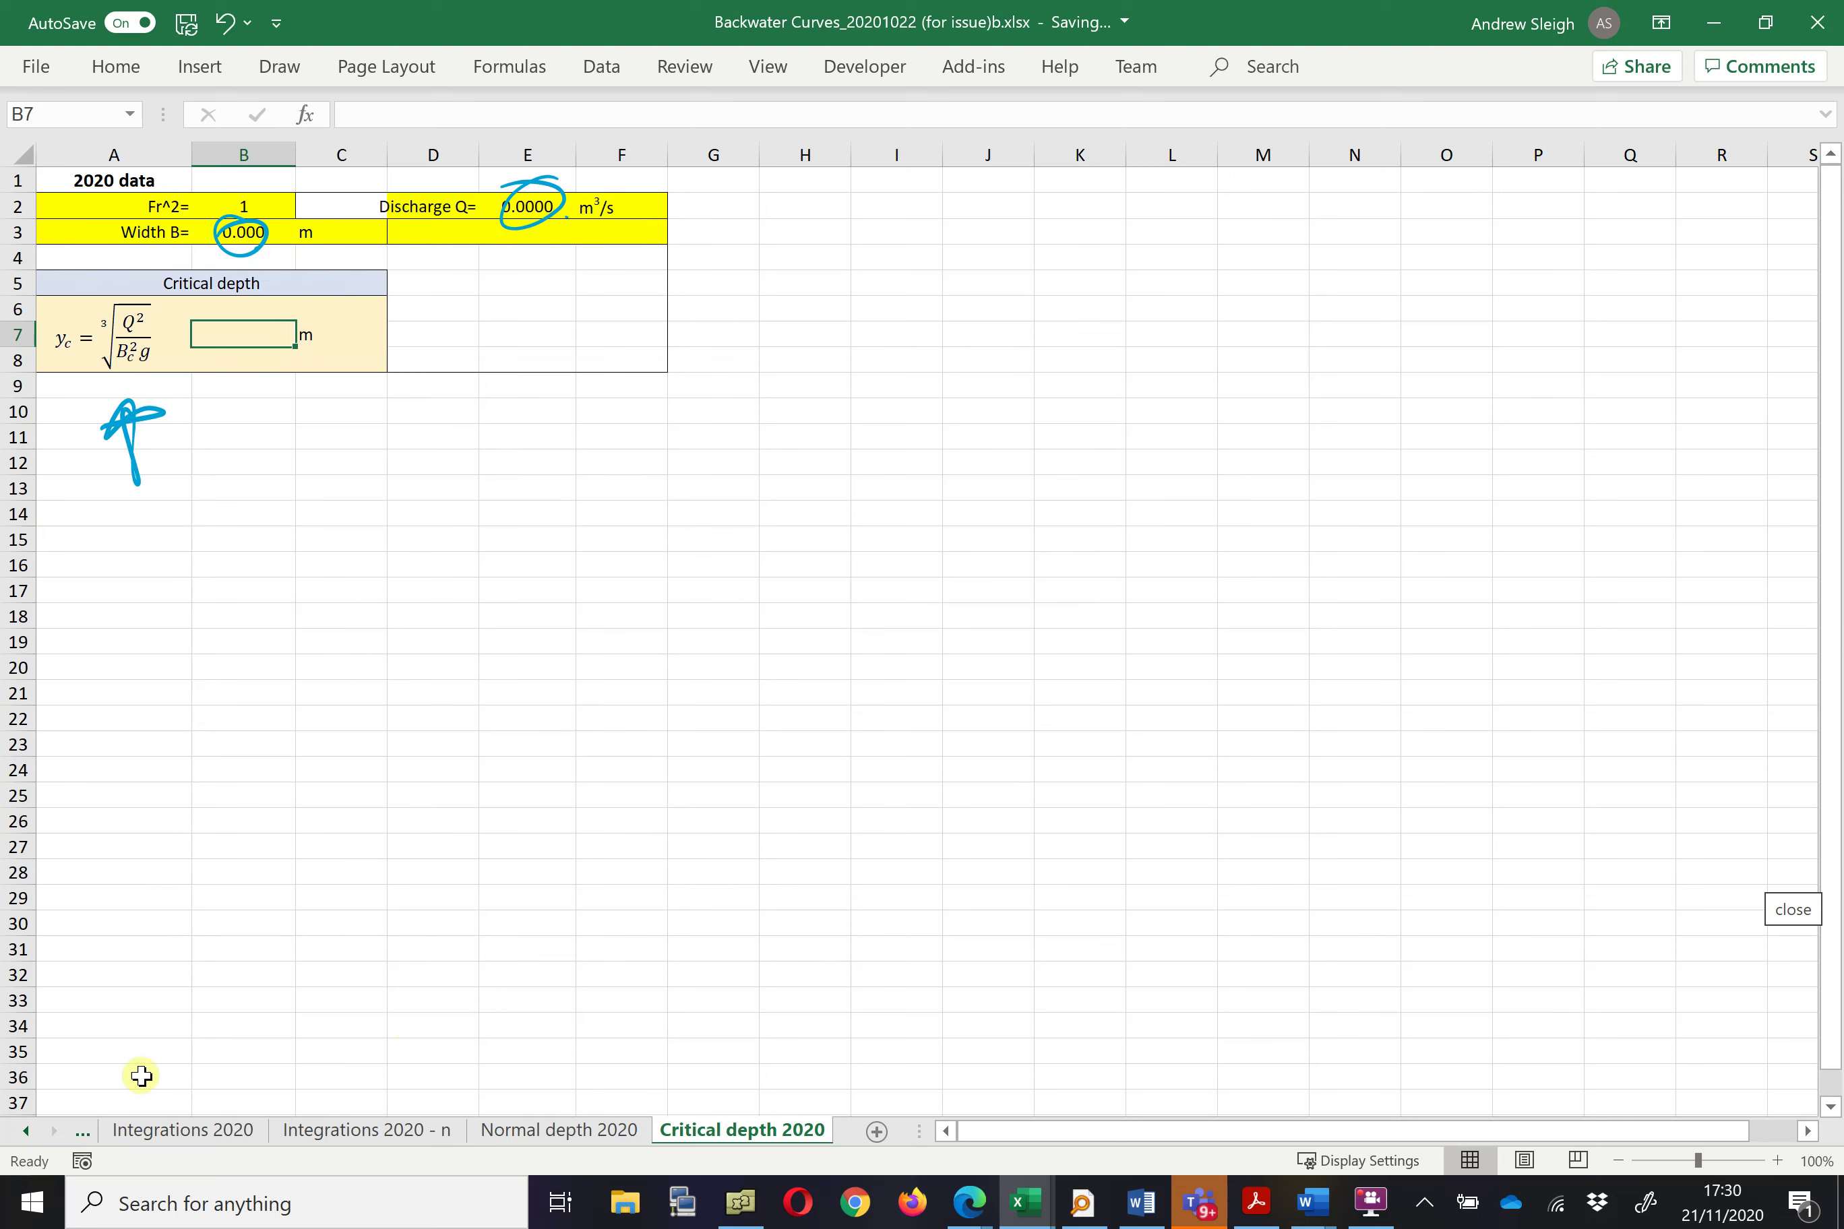
Review the annotated Profile 2020 sheet and the charts on the Integrations 2020 sheet.
left_click(26, 1130)
left_click(25, 1131)
left_click(26, 1131)
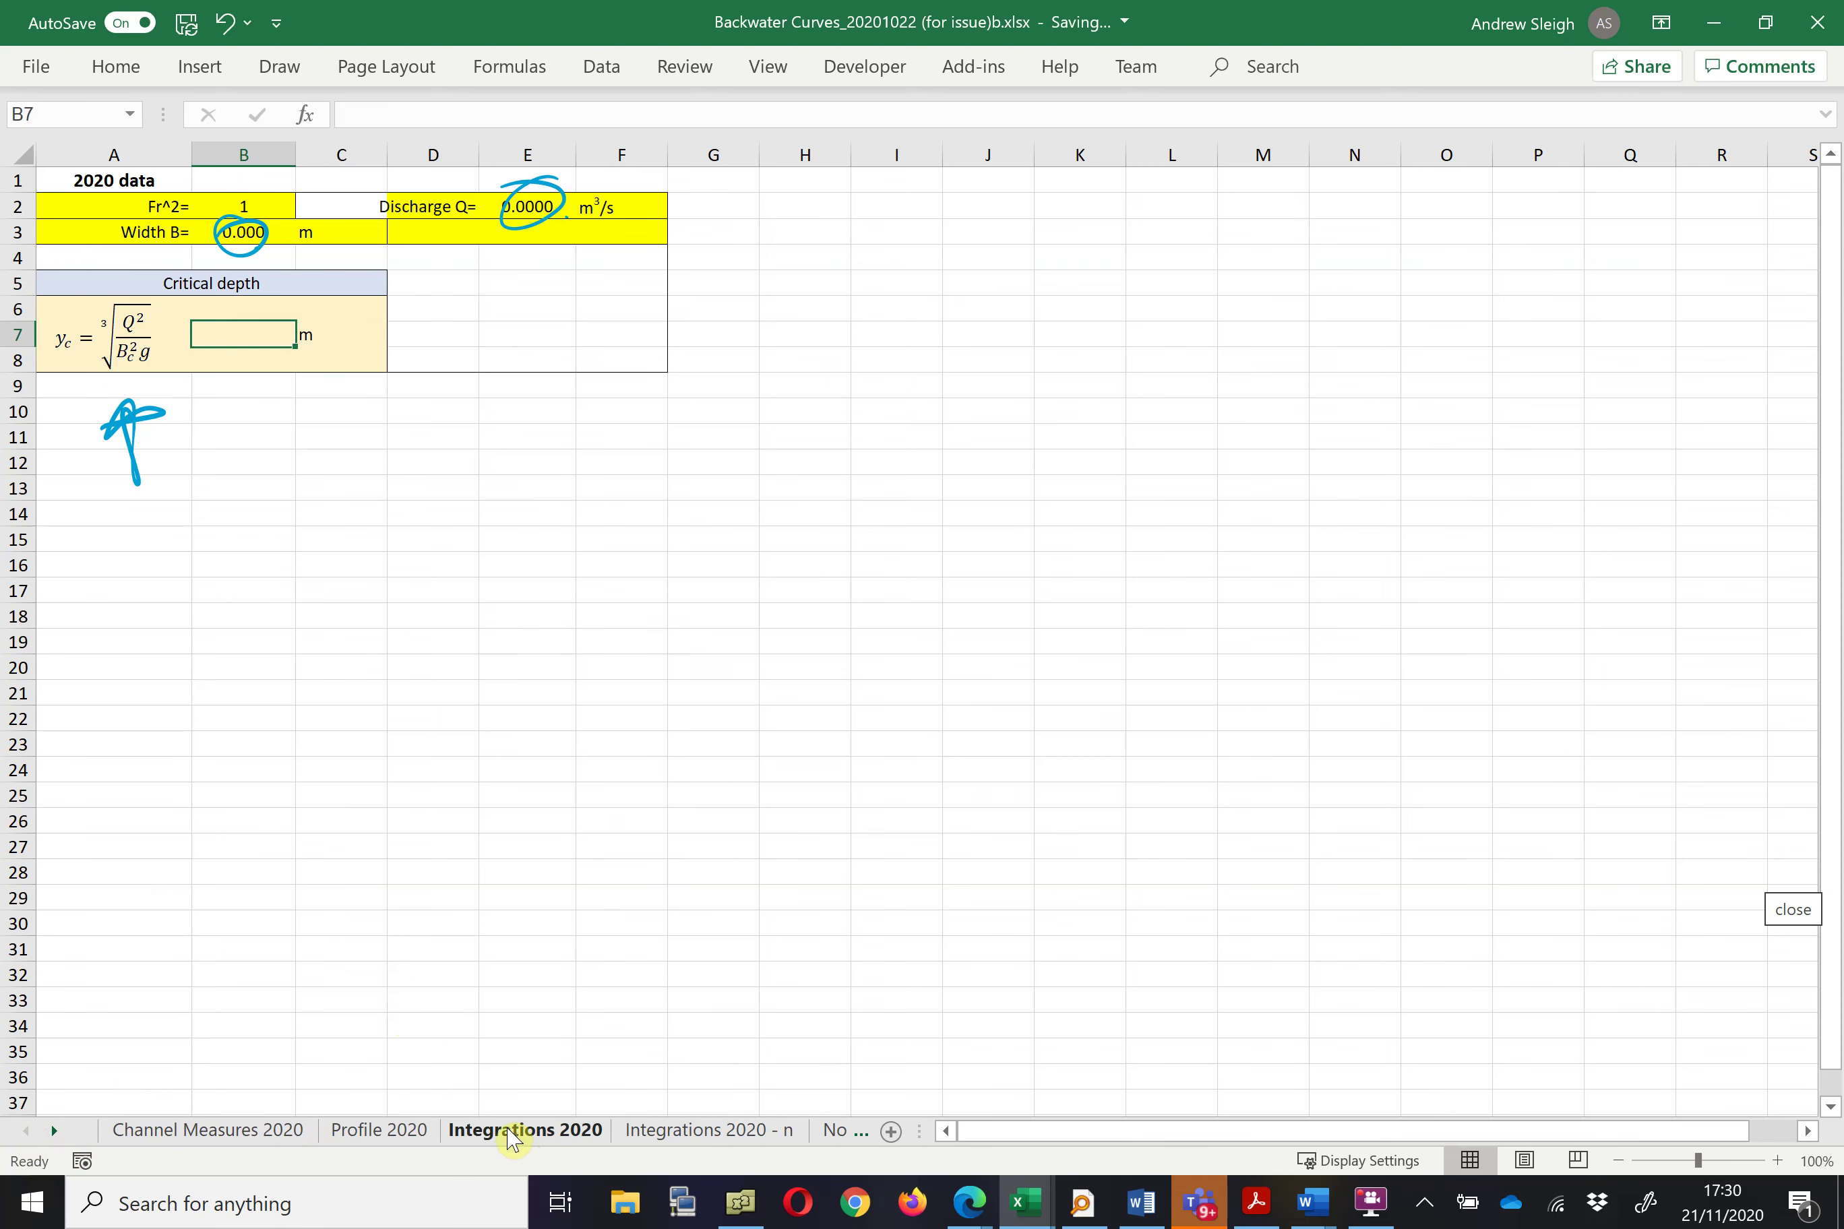
left_click(378, 1132)
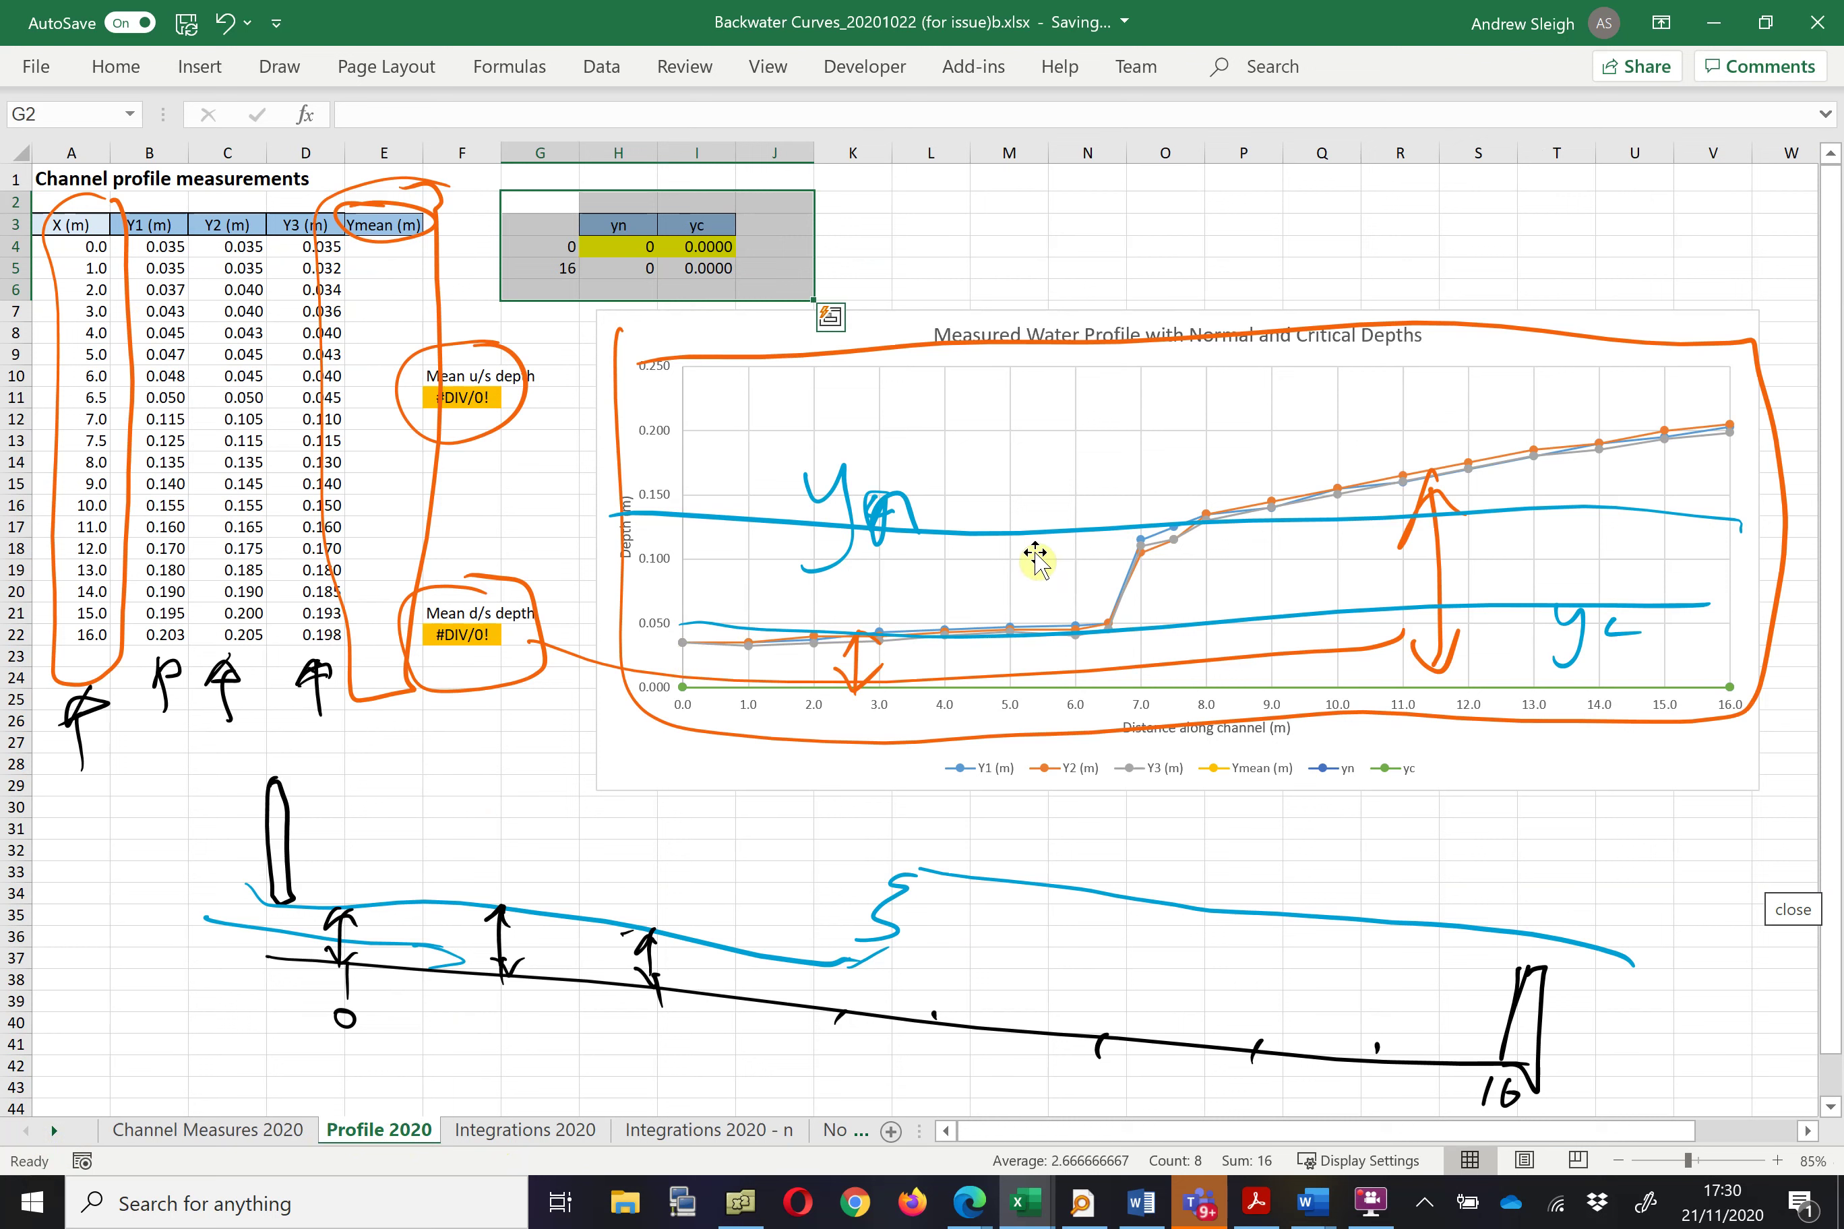
left_click(533, 1132)
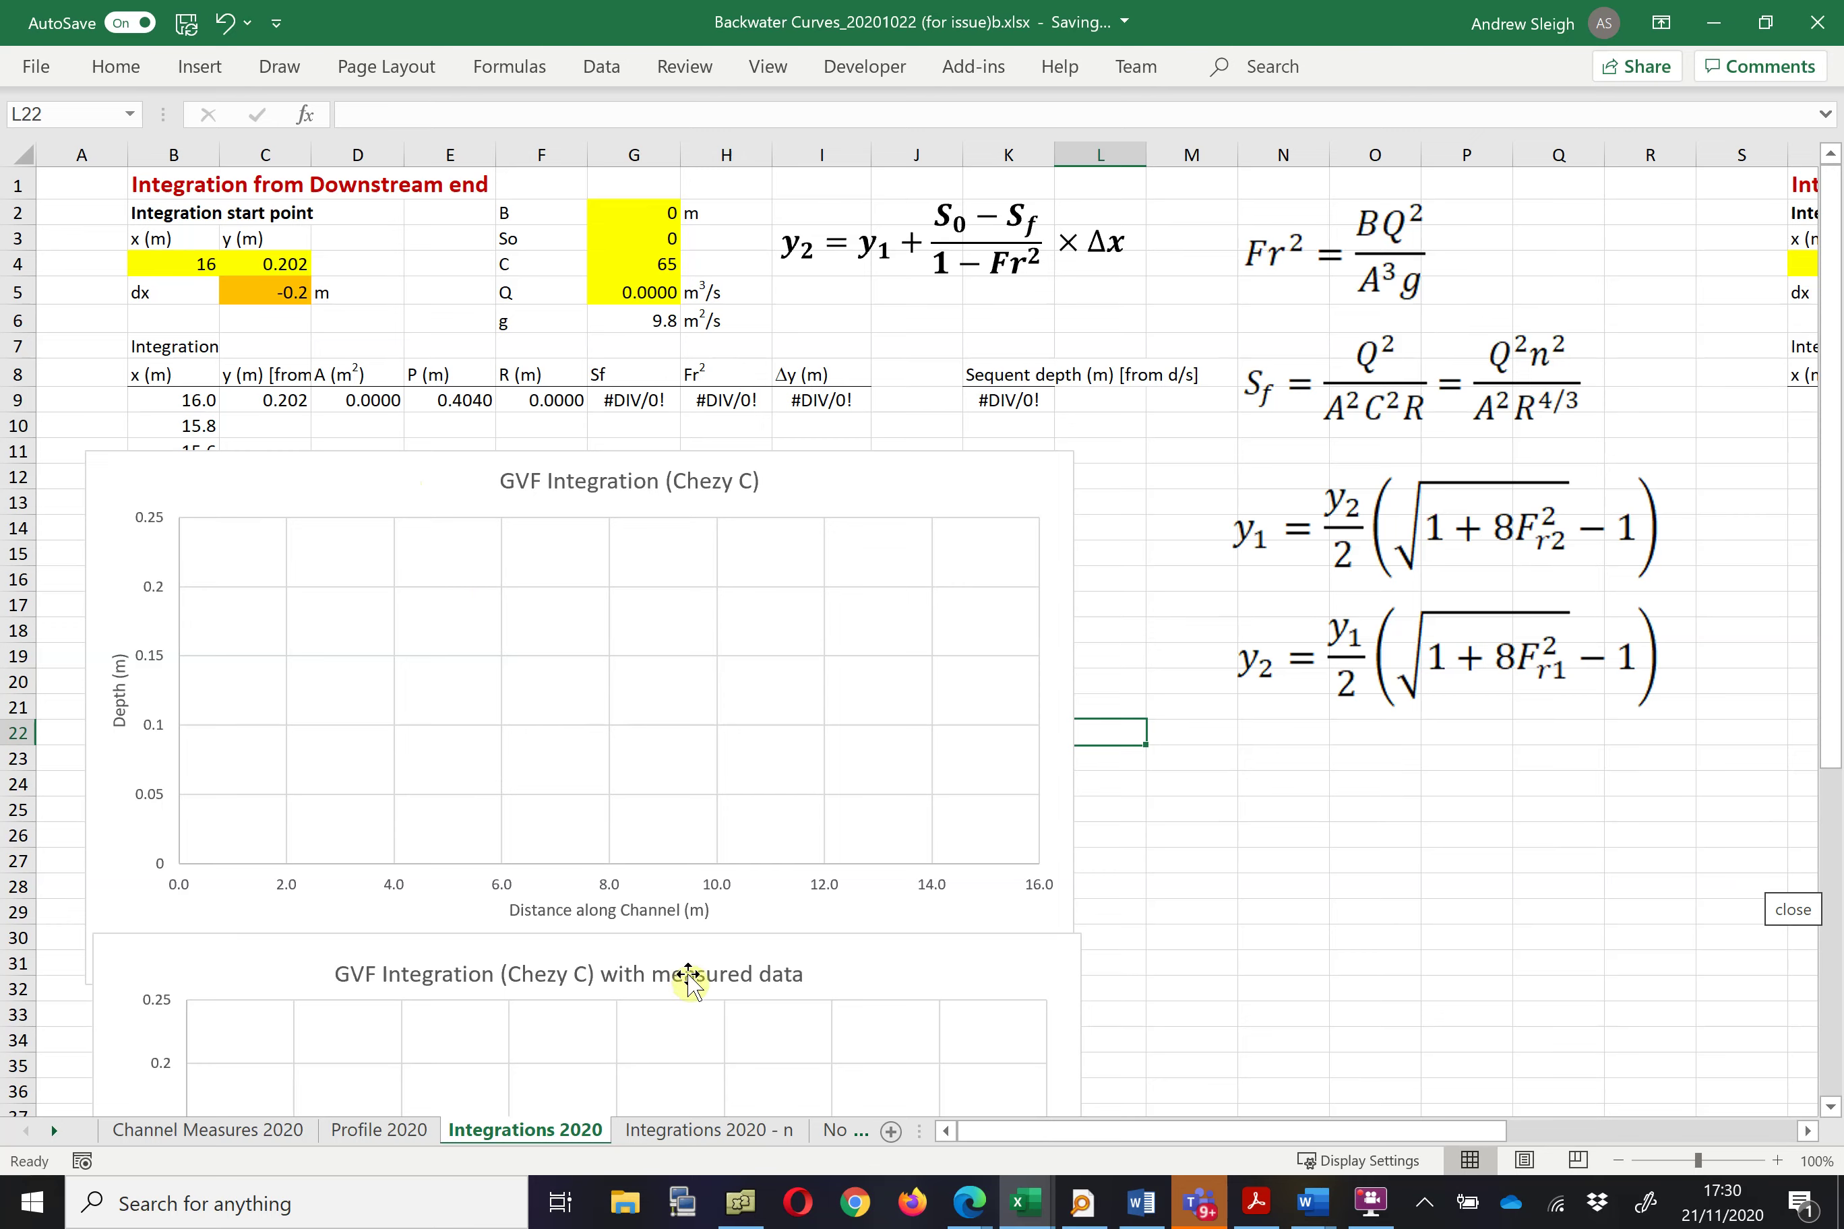
scroll(698, 975, "down", 3)
scroll(697, 974, "up", 3)
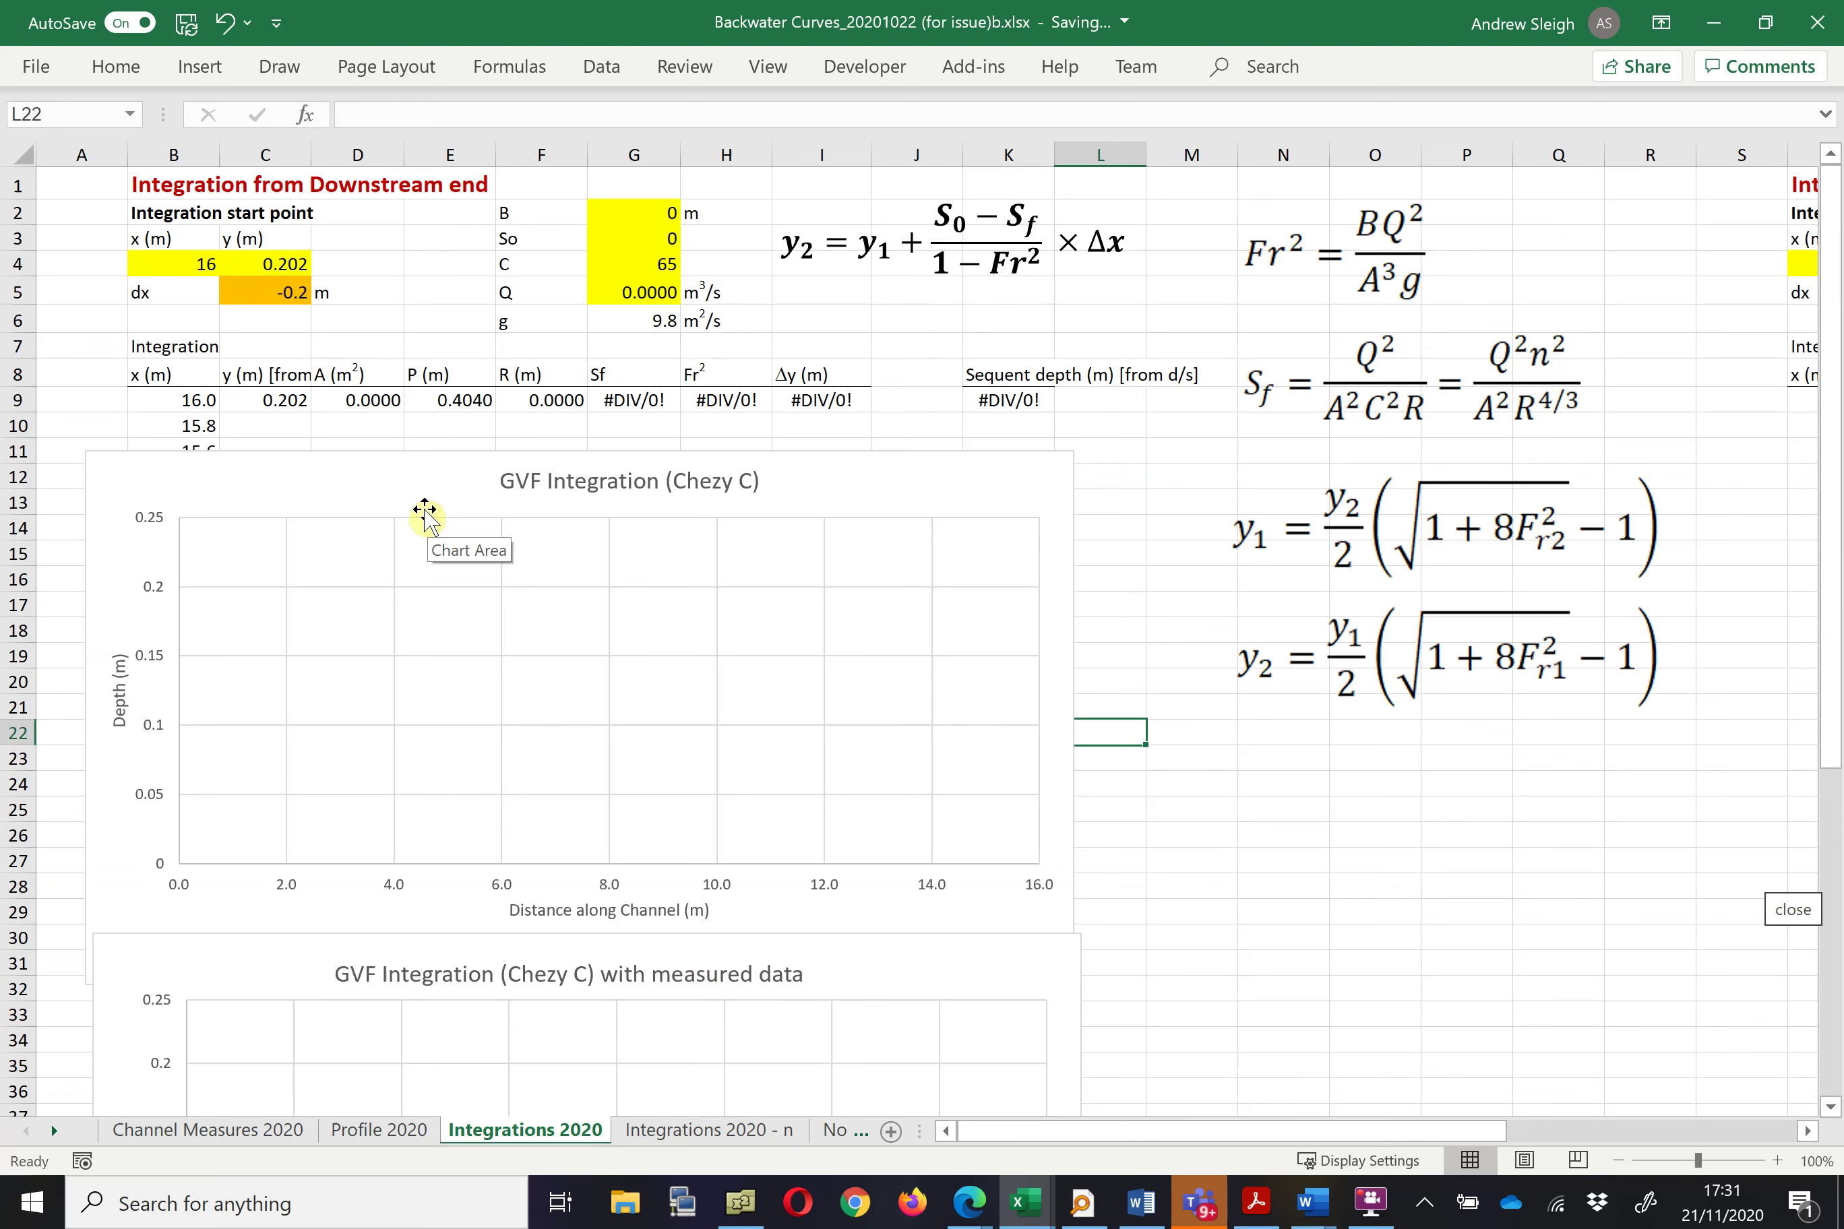
Highlight the downstream integration headings and first row in B8:I9, and the Δy cell I10 beneath them.
left_click_drag(204, 400, 839, 372)
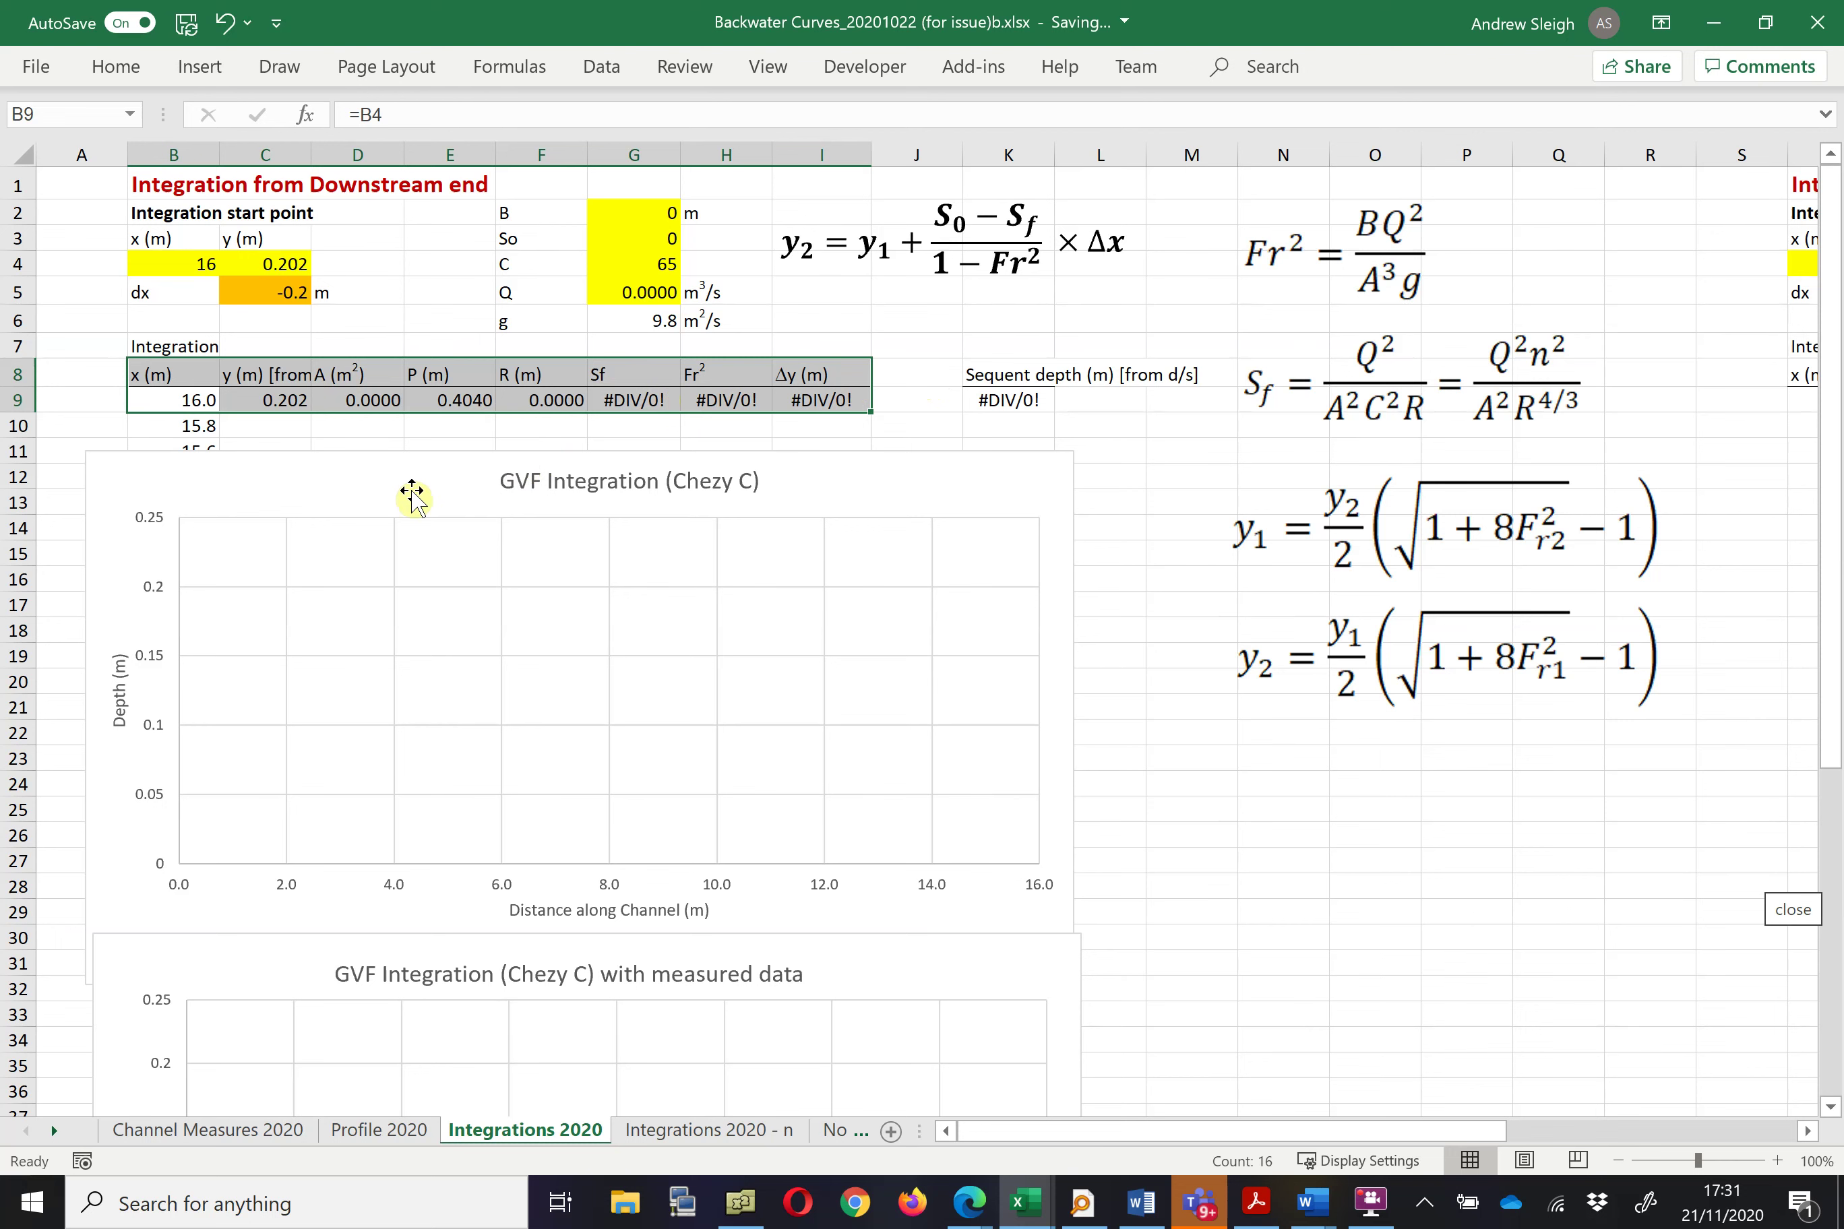
scroll(674, 793, "down", 1)
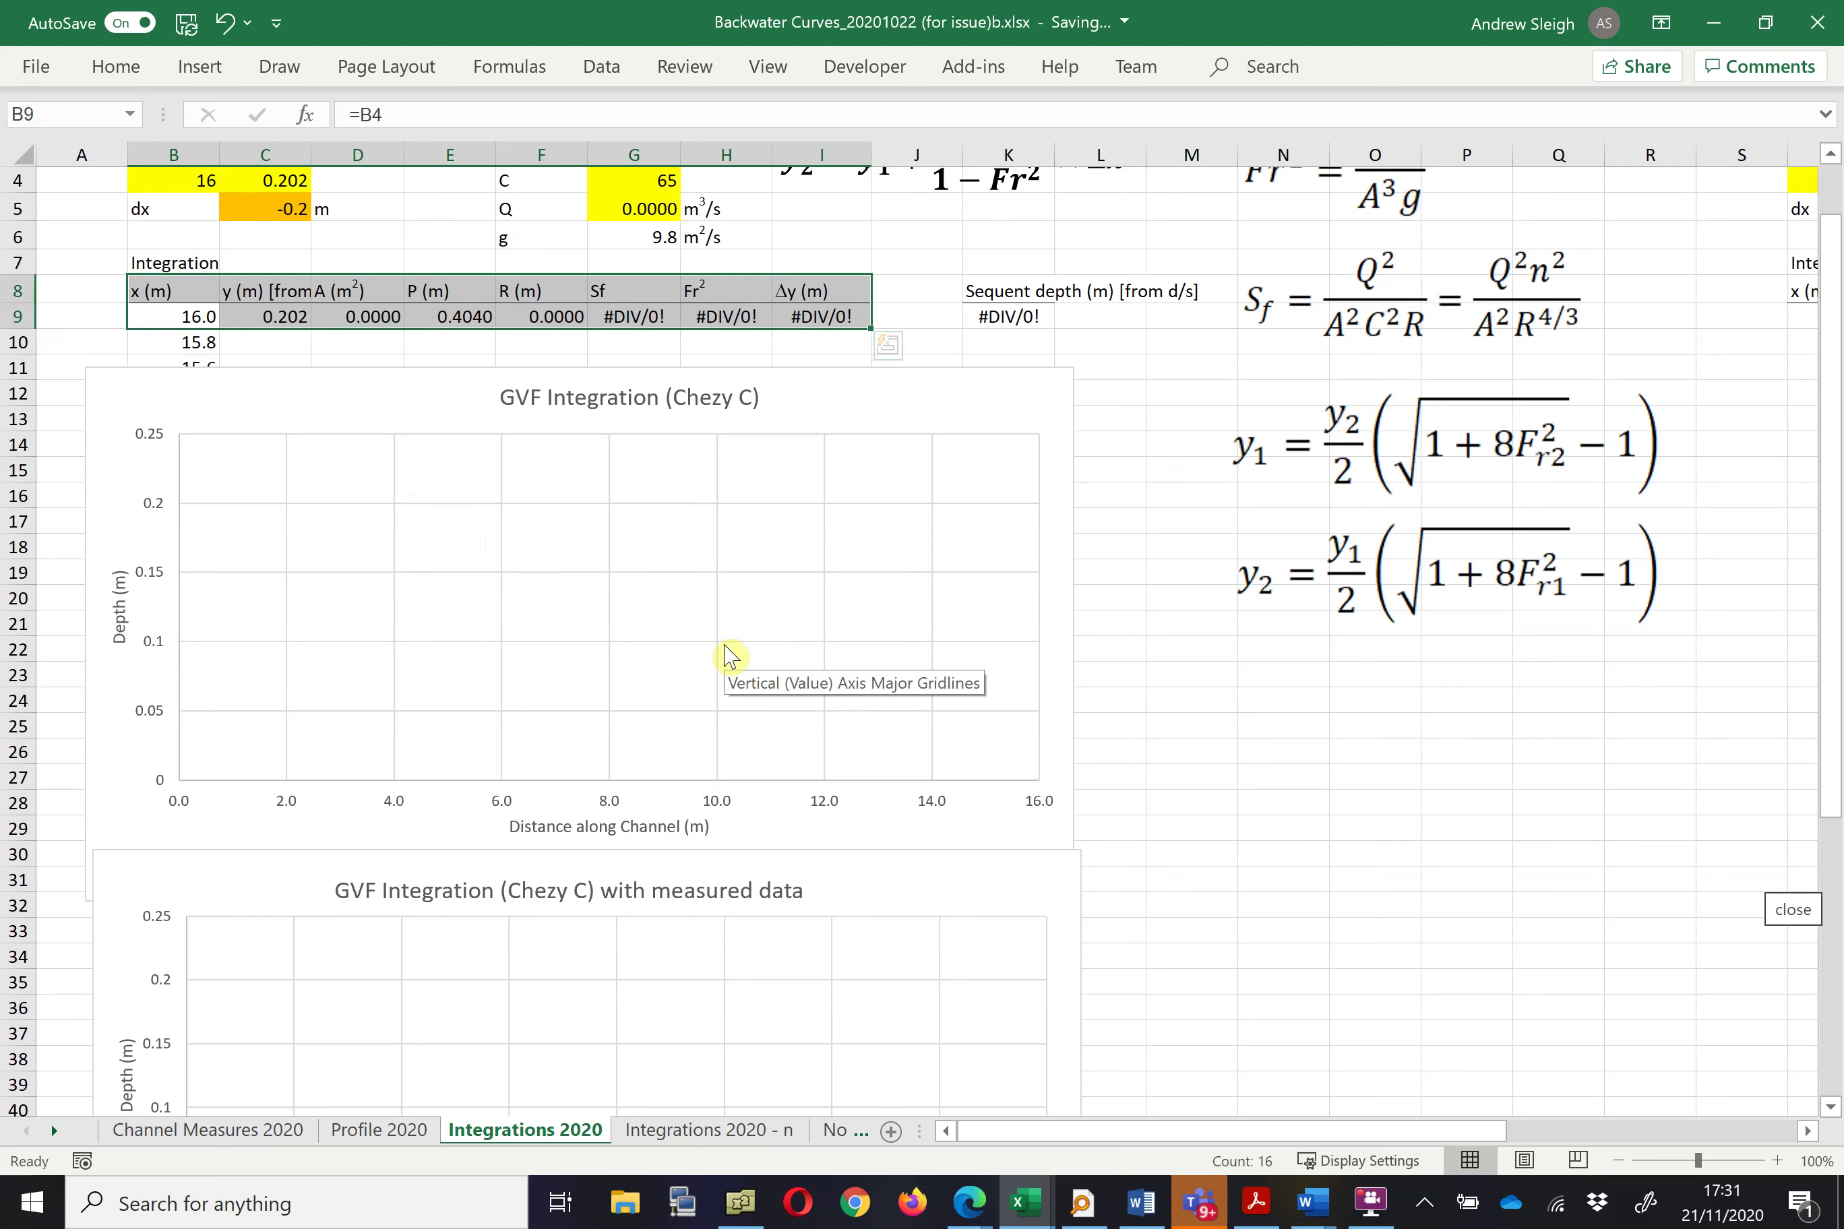
left_click(821, 349)
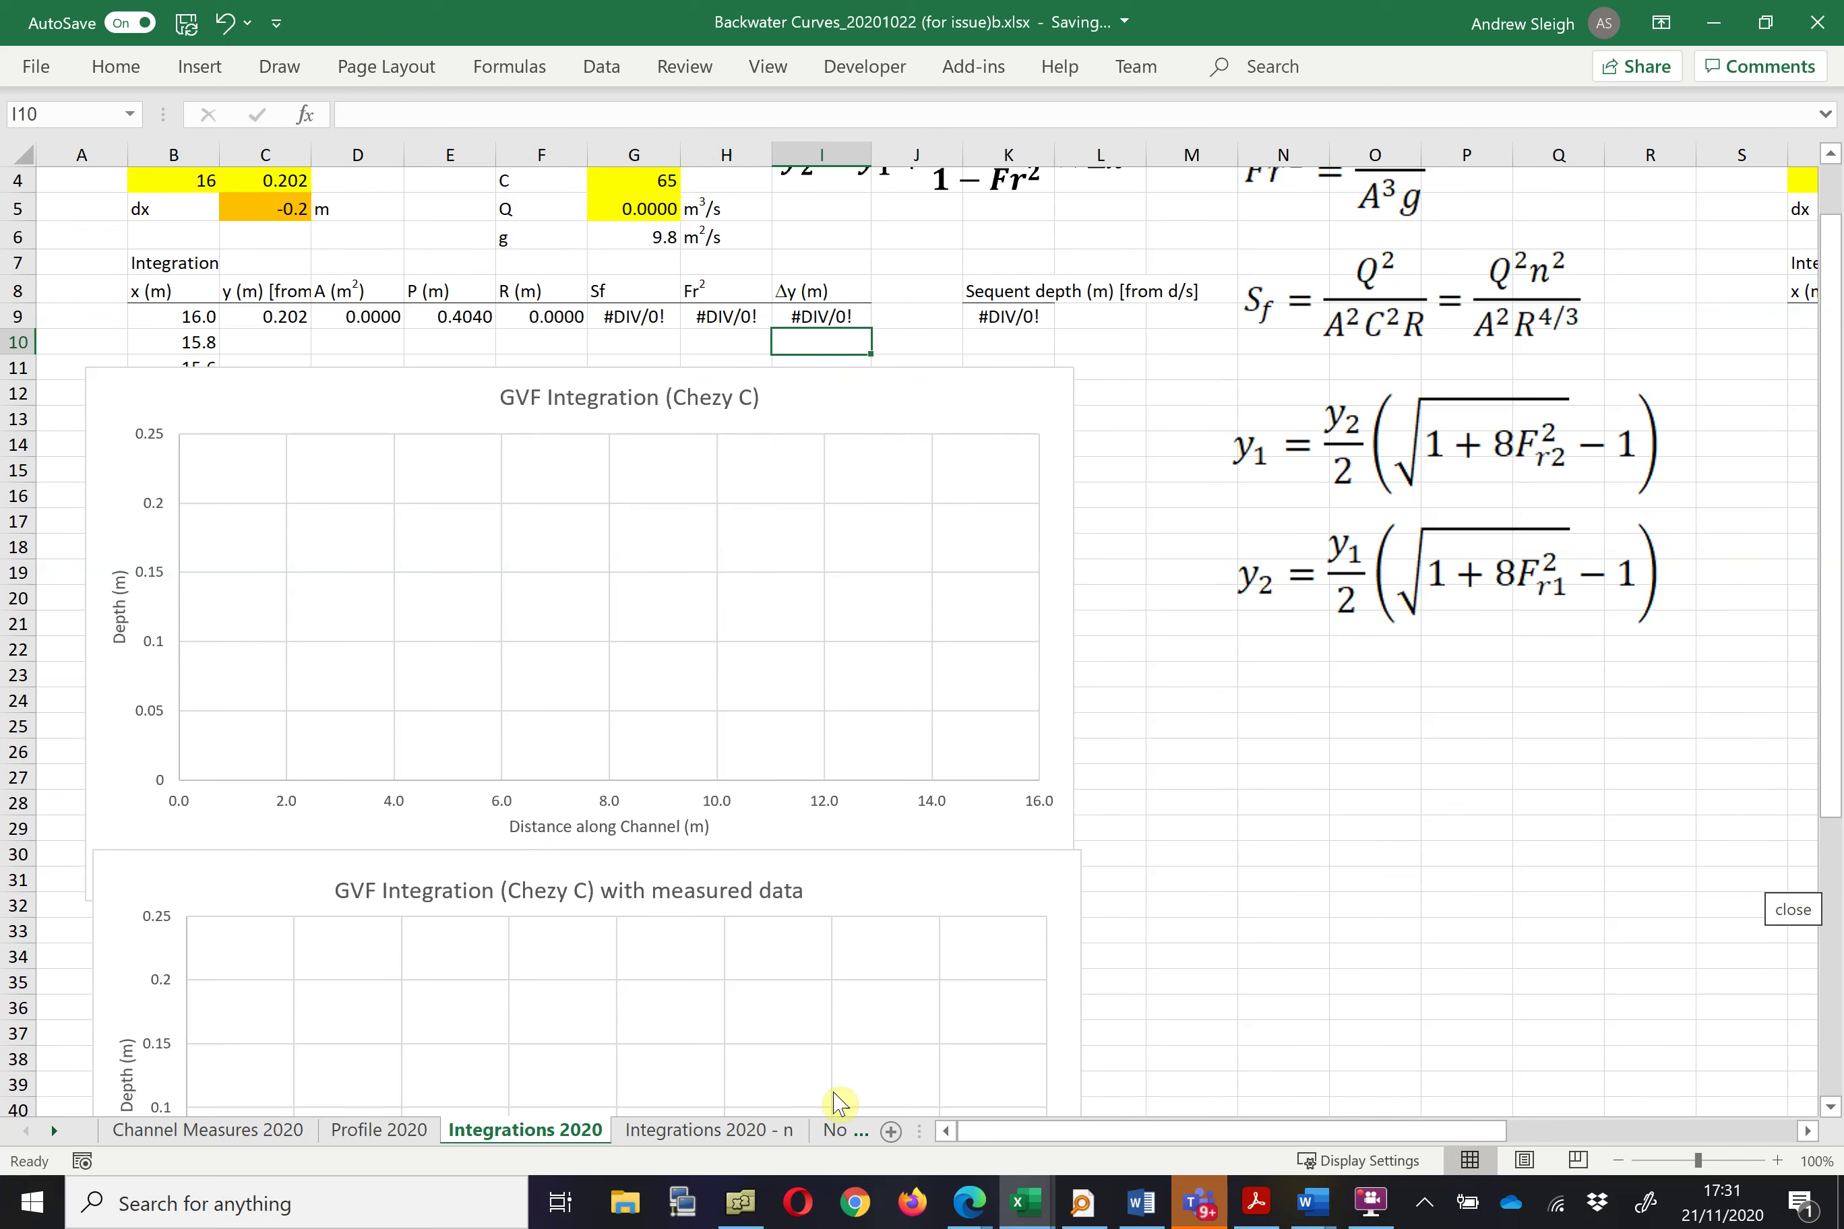
On the Integrations 2020 - n sheet, point out the Fr², Sf, y1 and y2 equations one by one.
left_click(733, 1130)
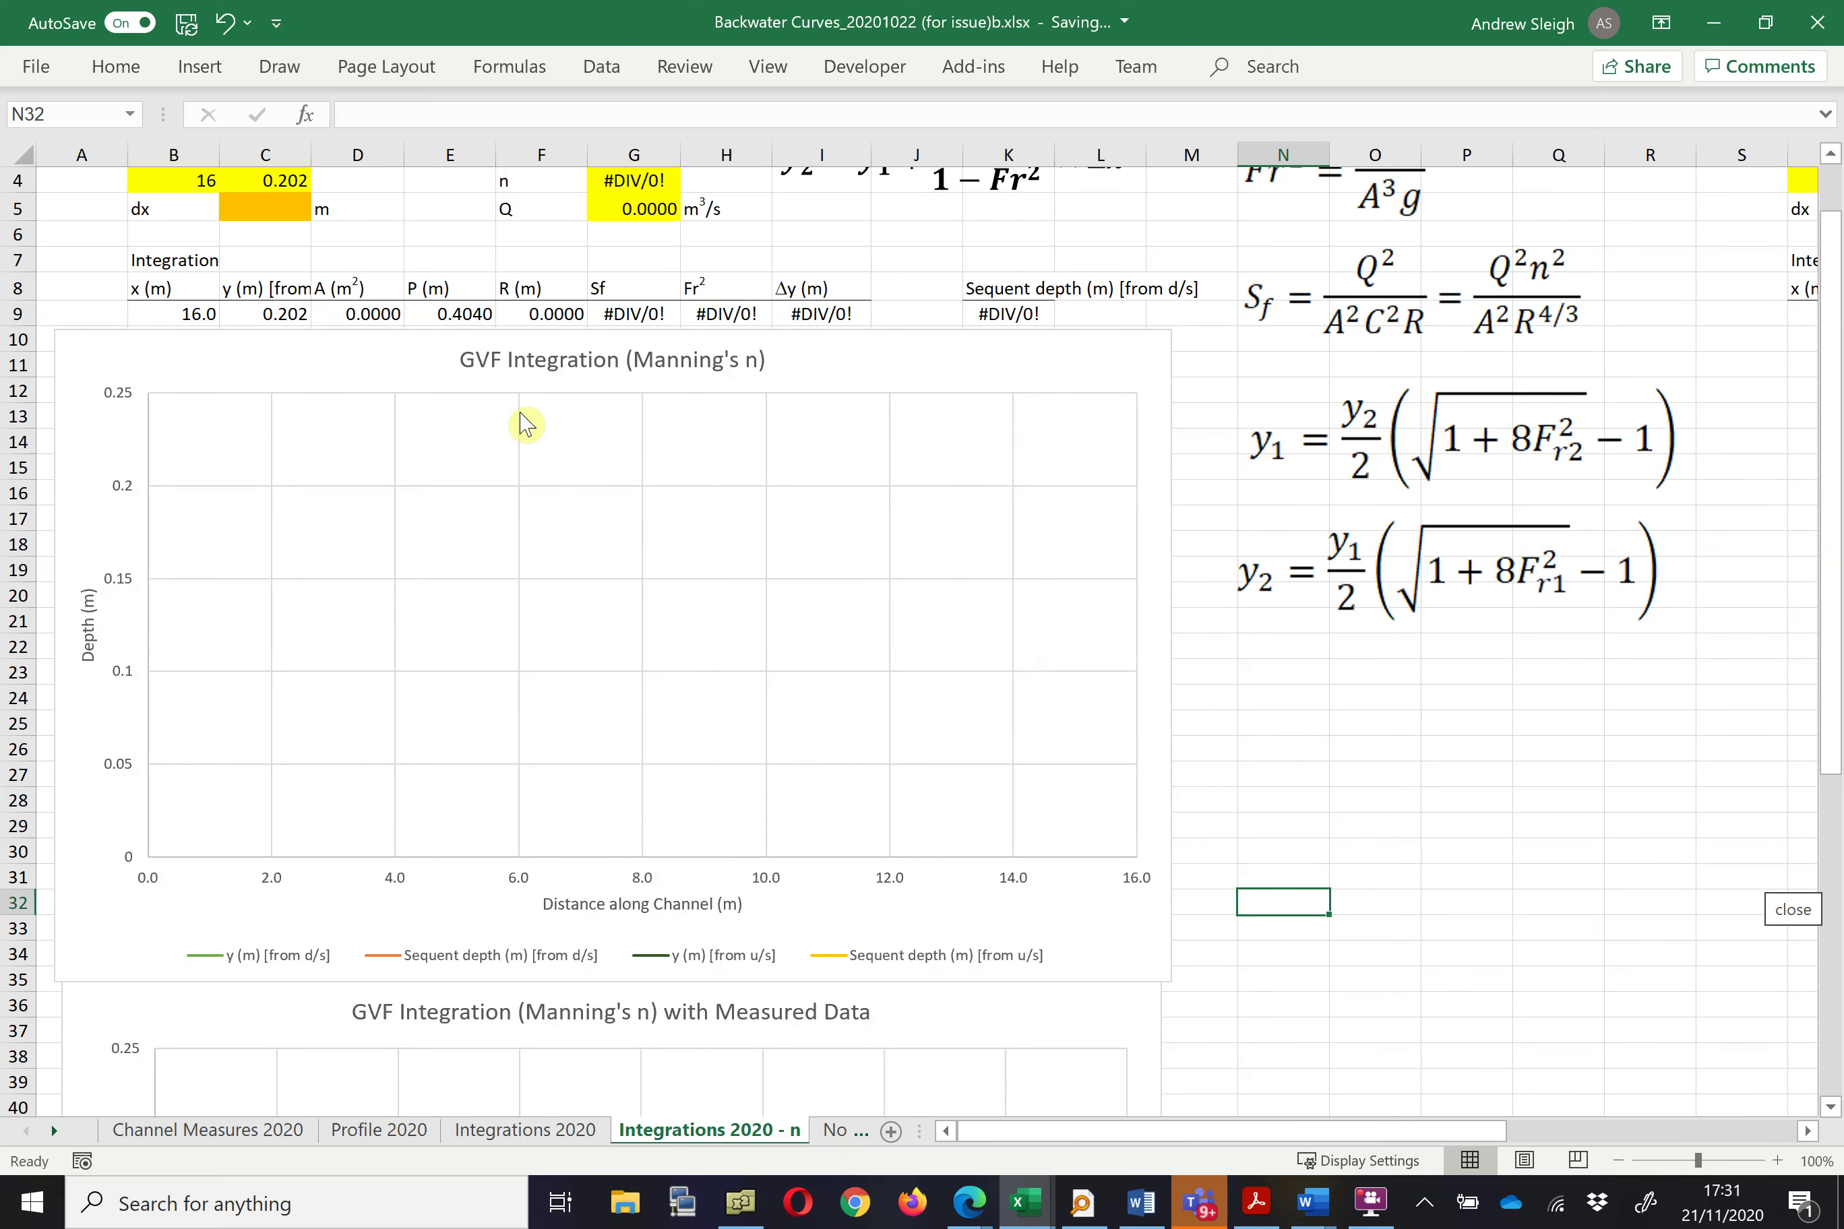
scroll(1104, 421, "up", 1)
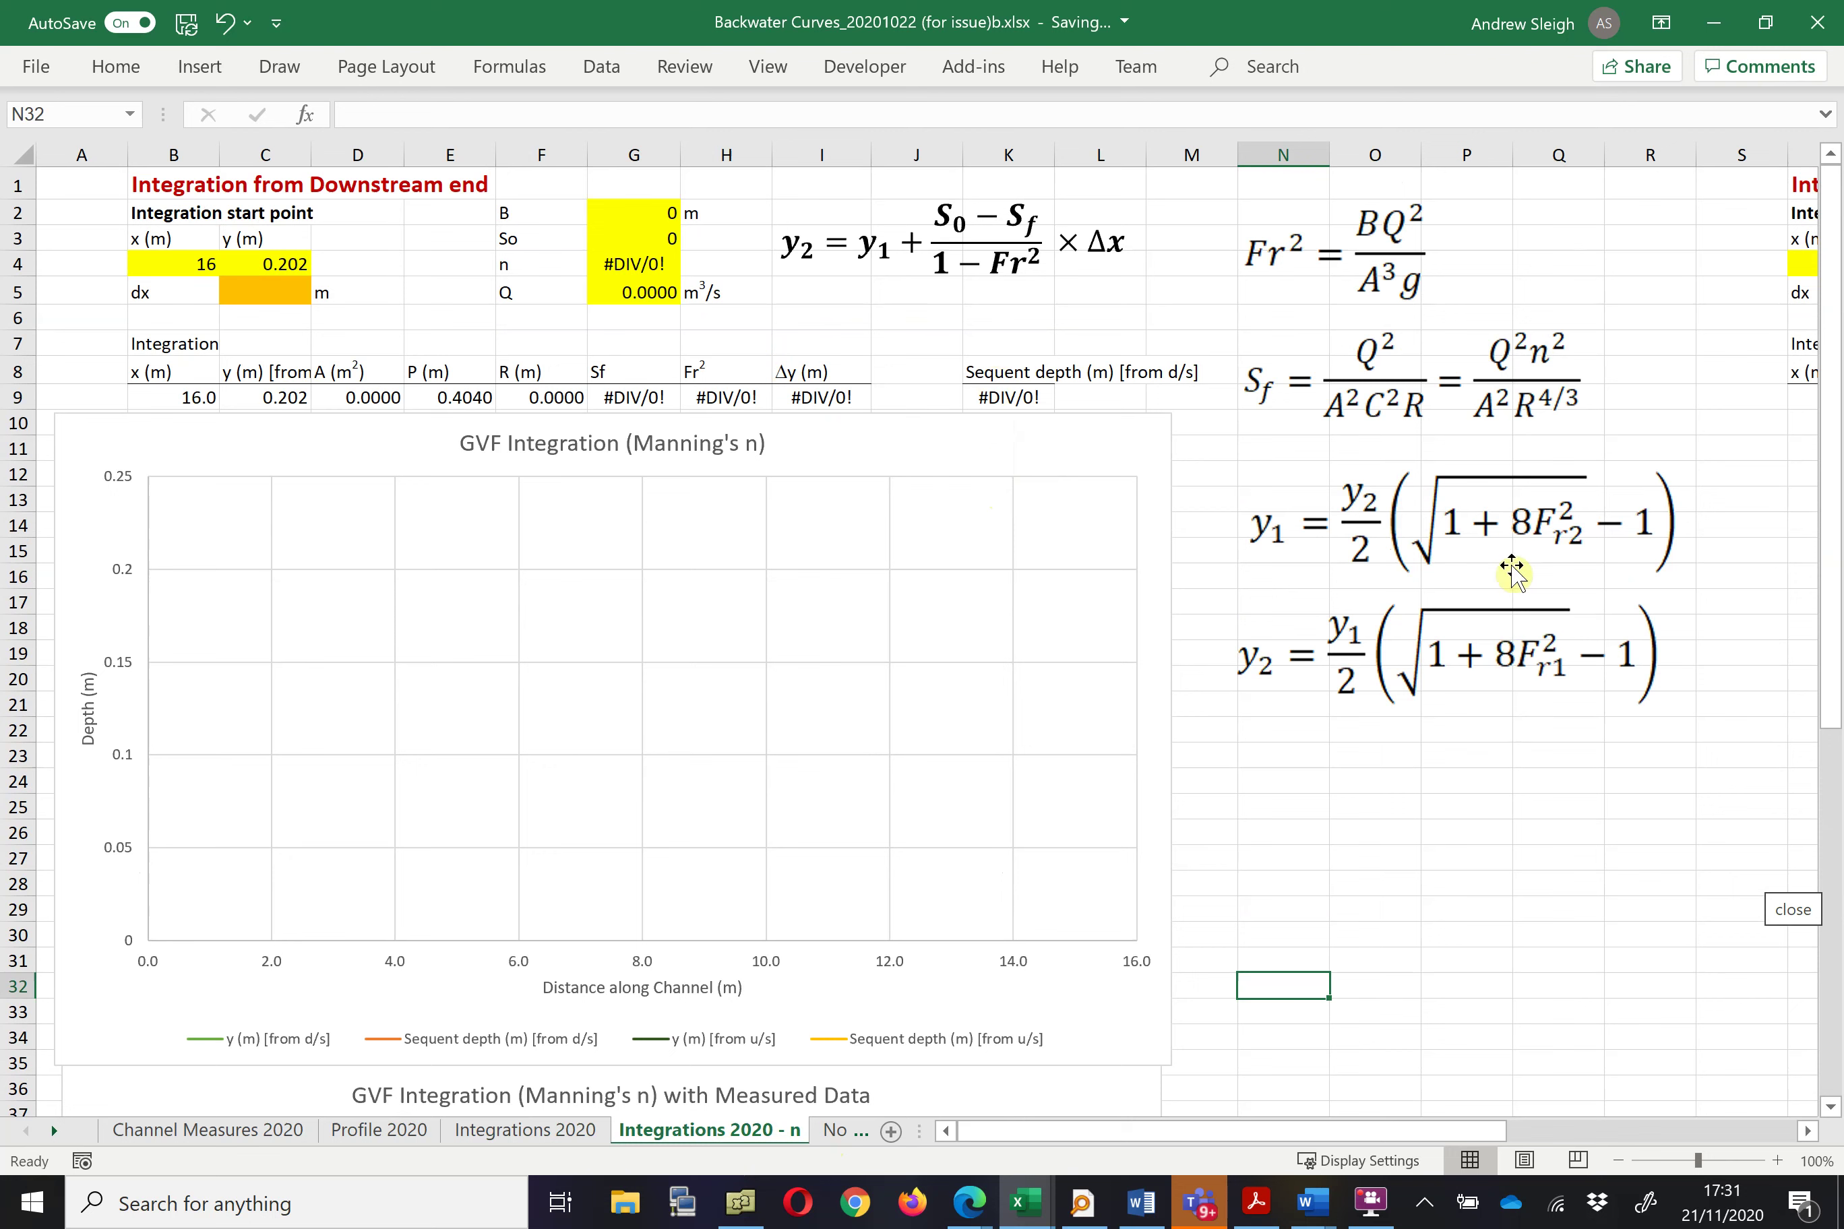
left_click(1388, 269)
left_click(1401, 380)
left_click(1392, 535)
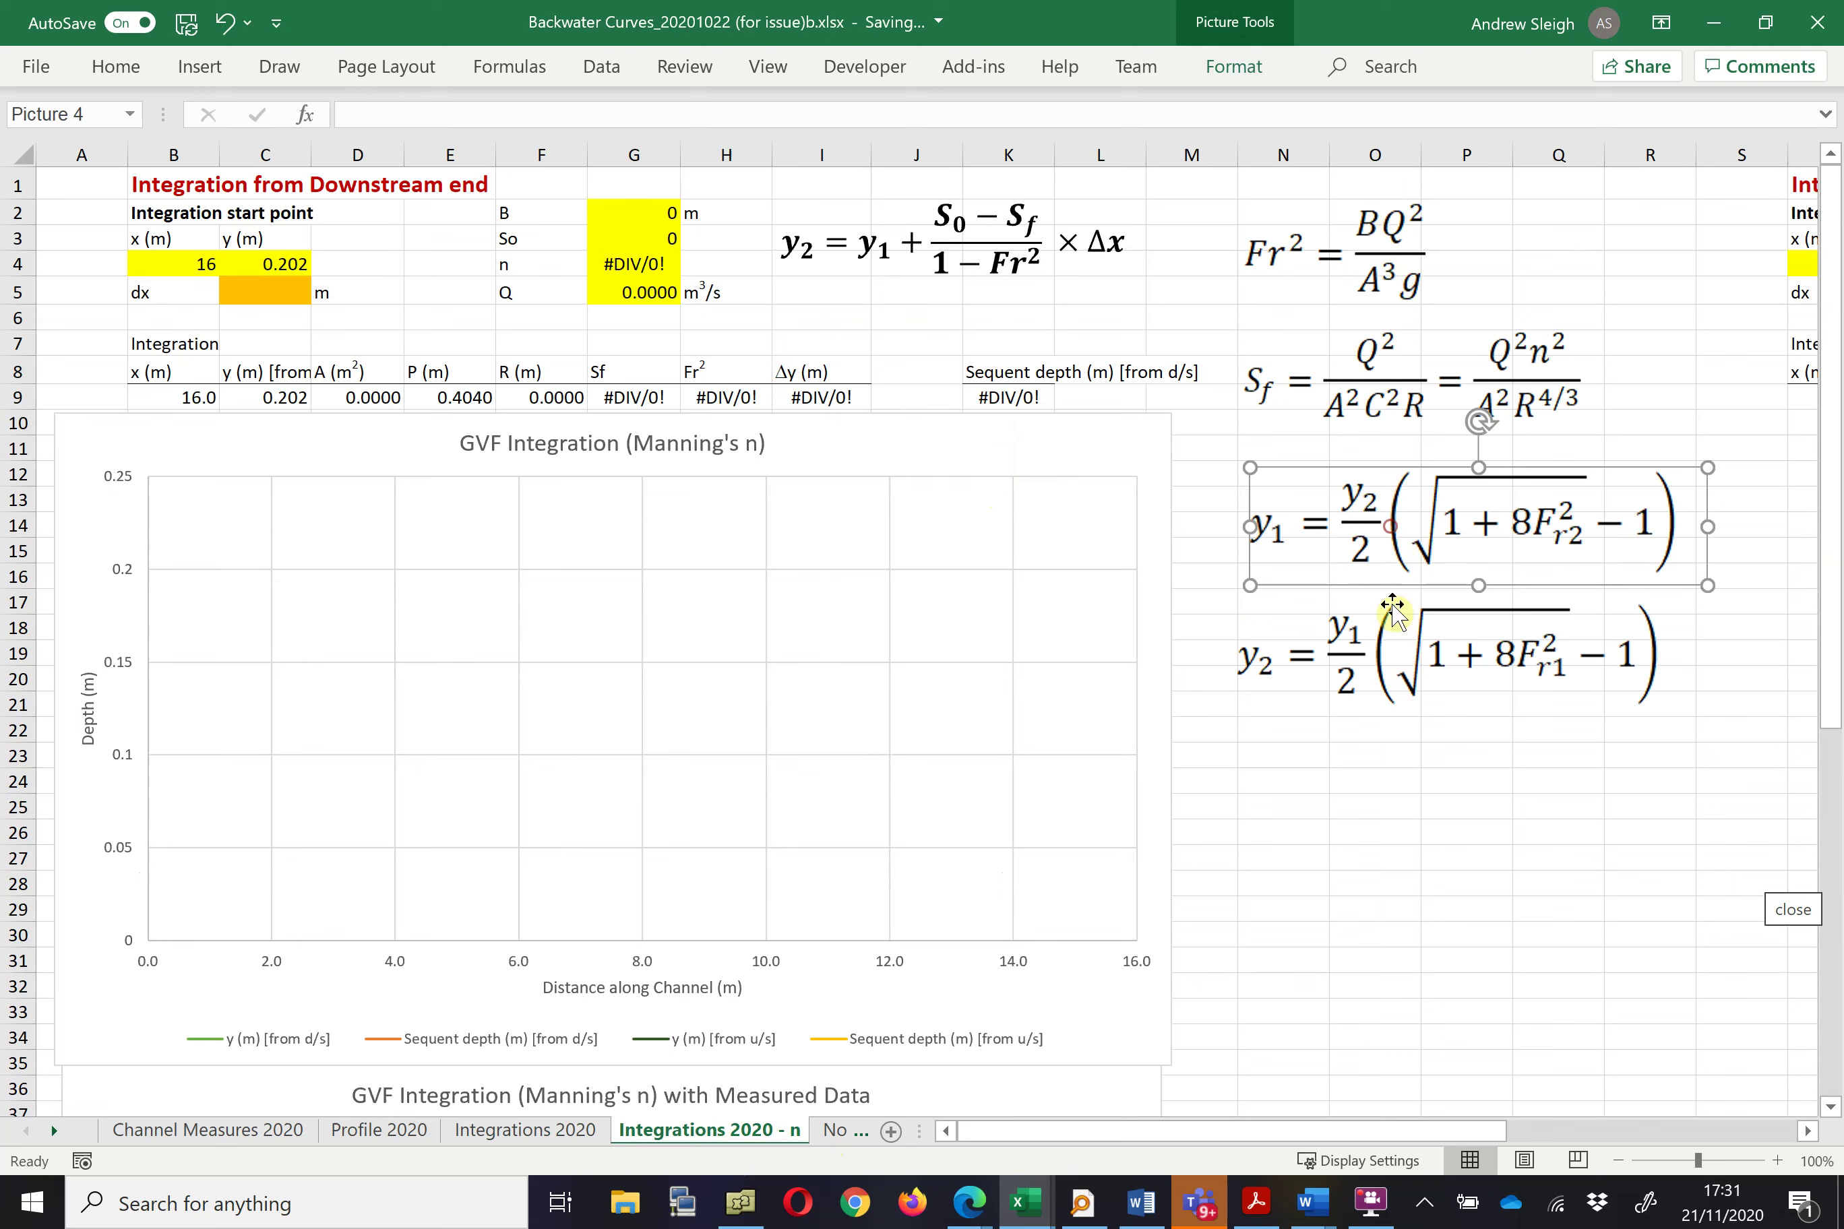
left_click(1396, 659)
left_click_drag(1382, 1139, 1272, 1123)
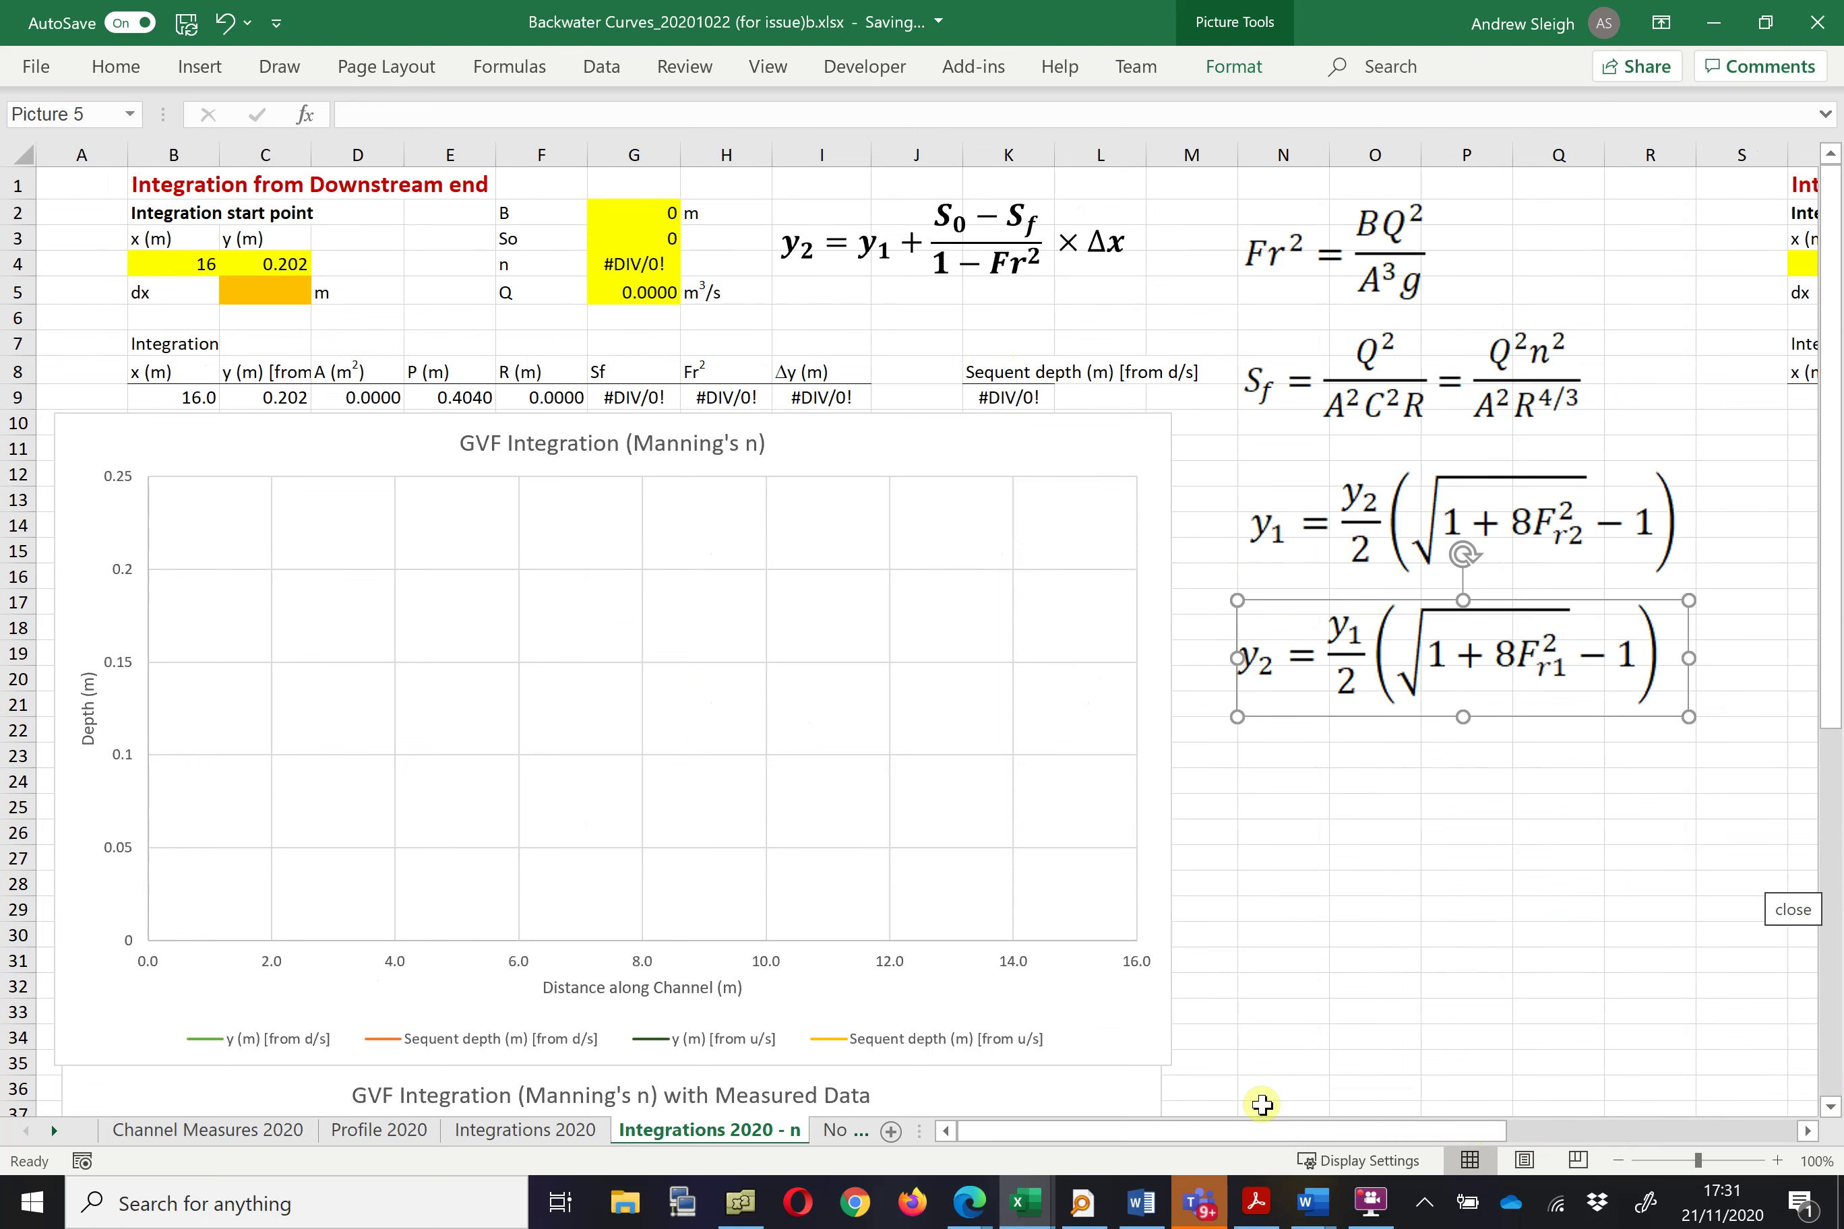
Correct the spelling of the heading in T1 so it reads "Integration from Upstream end".
left_click_drag(1377, 1130, 1705, 1131)
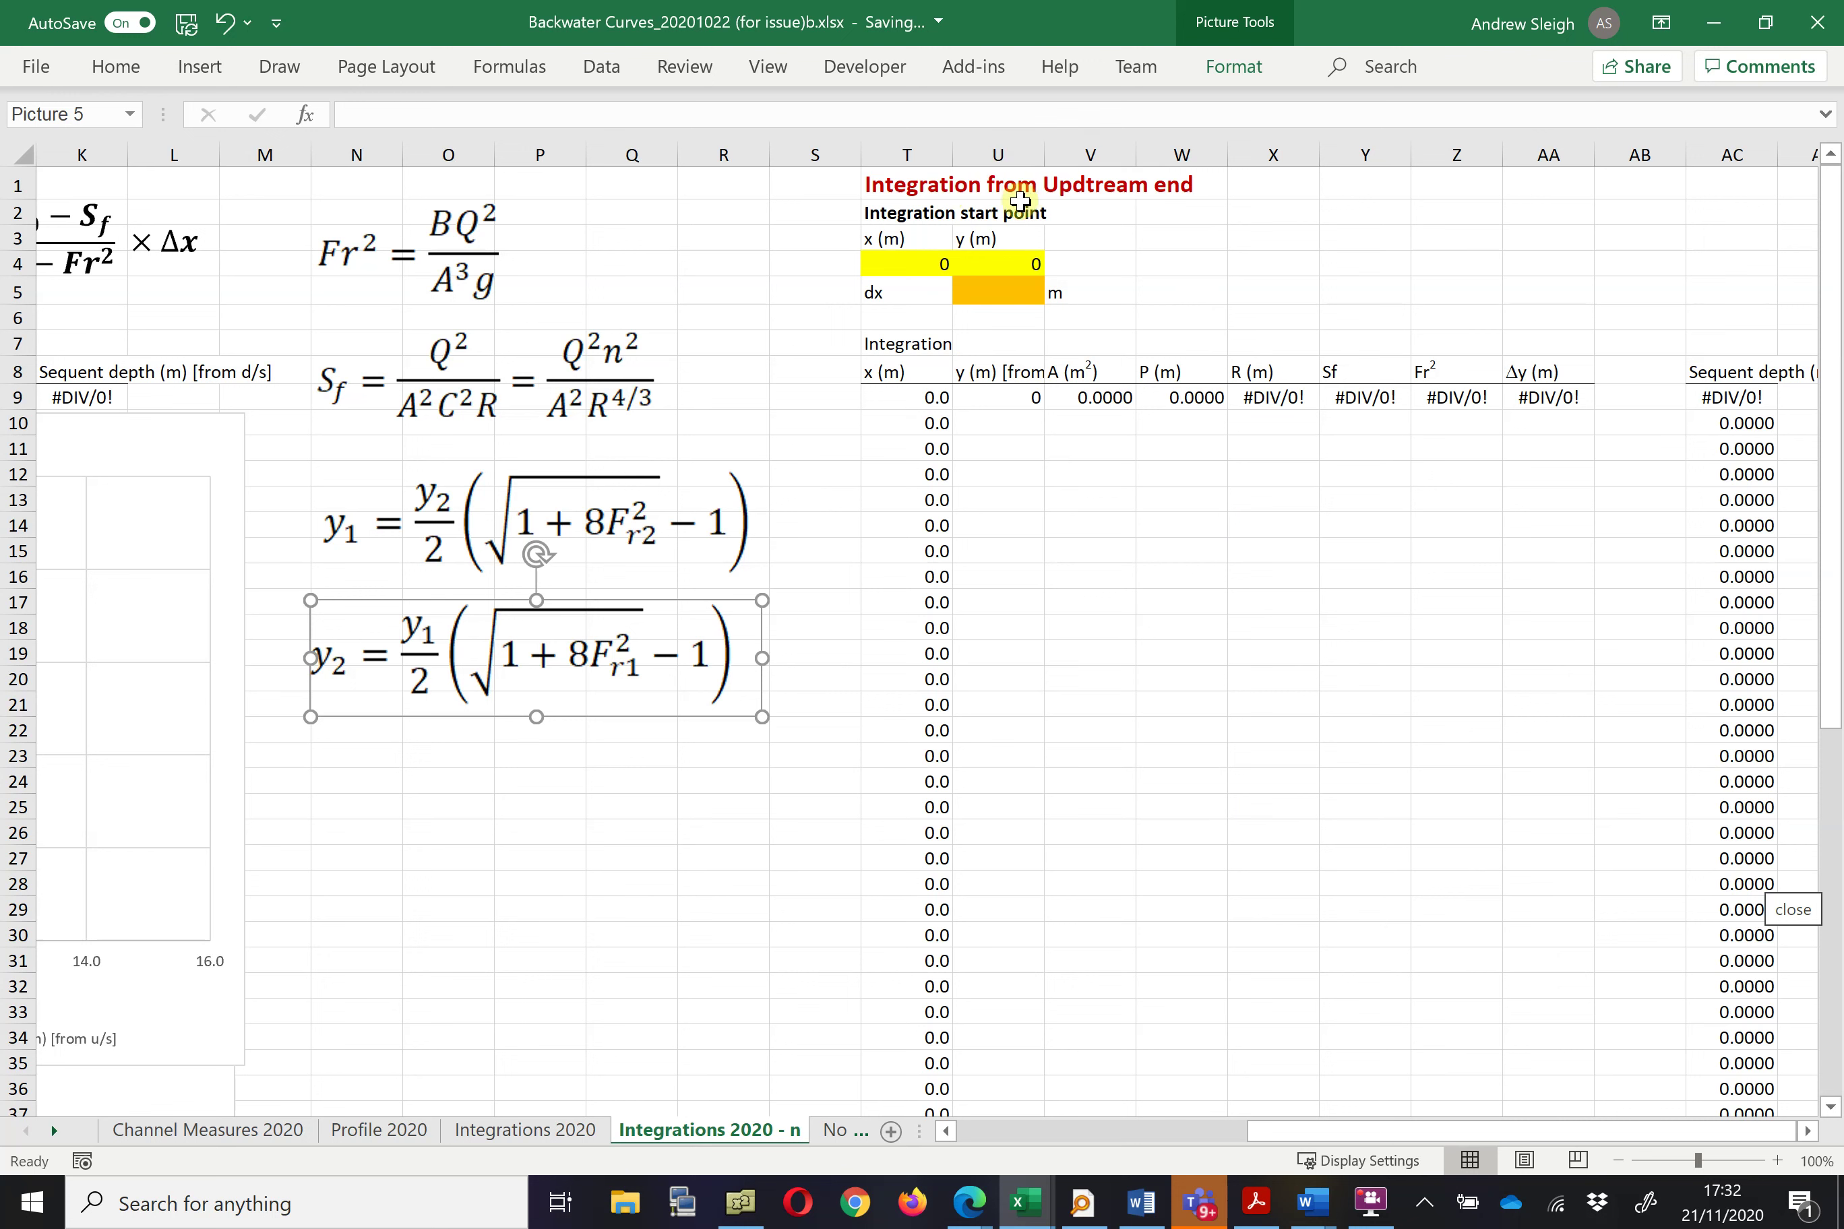
left_click(913, 187)
left_click(524, 115)
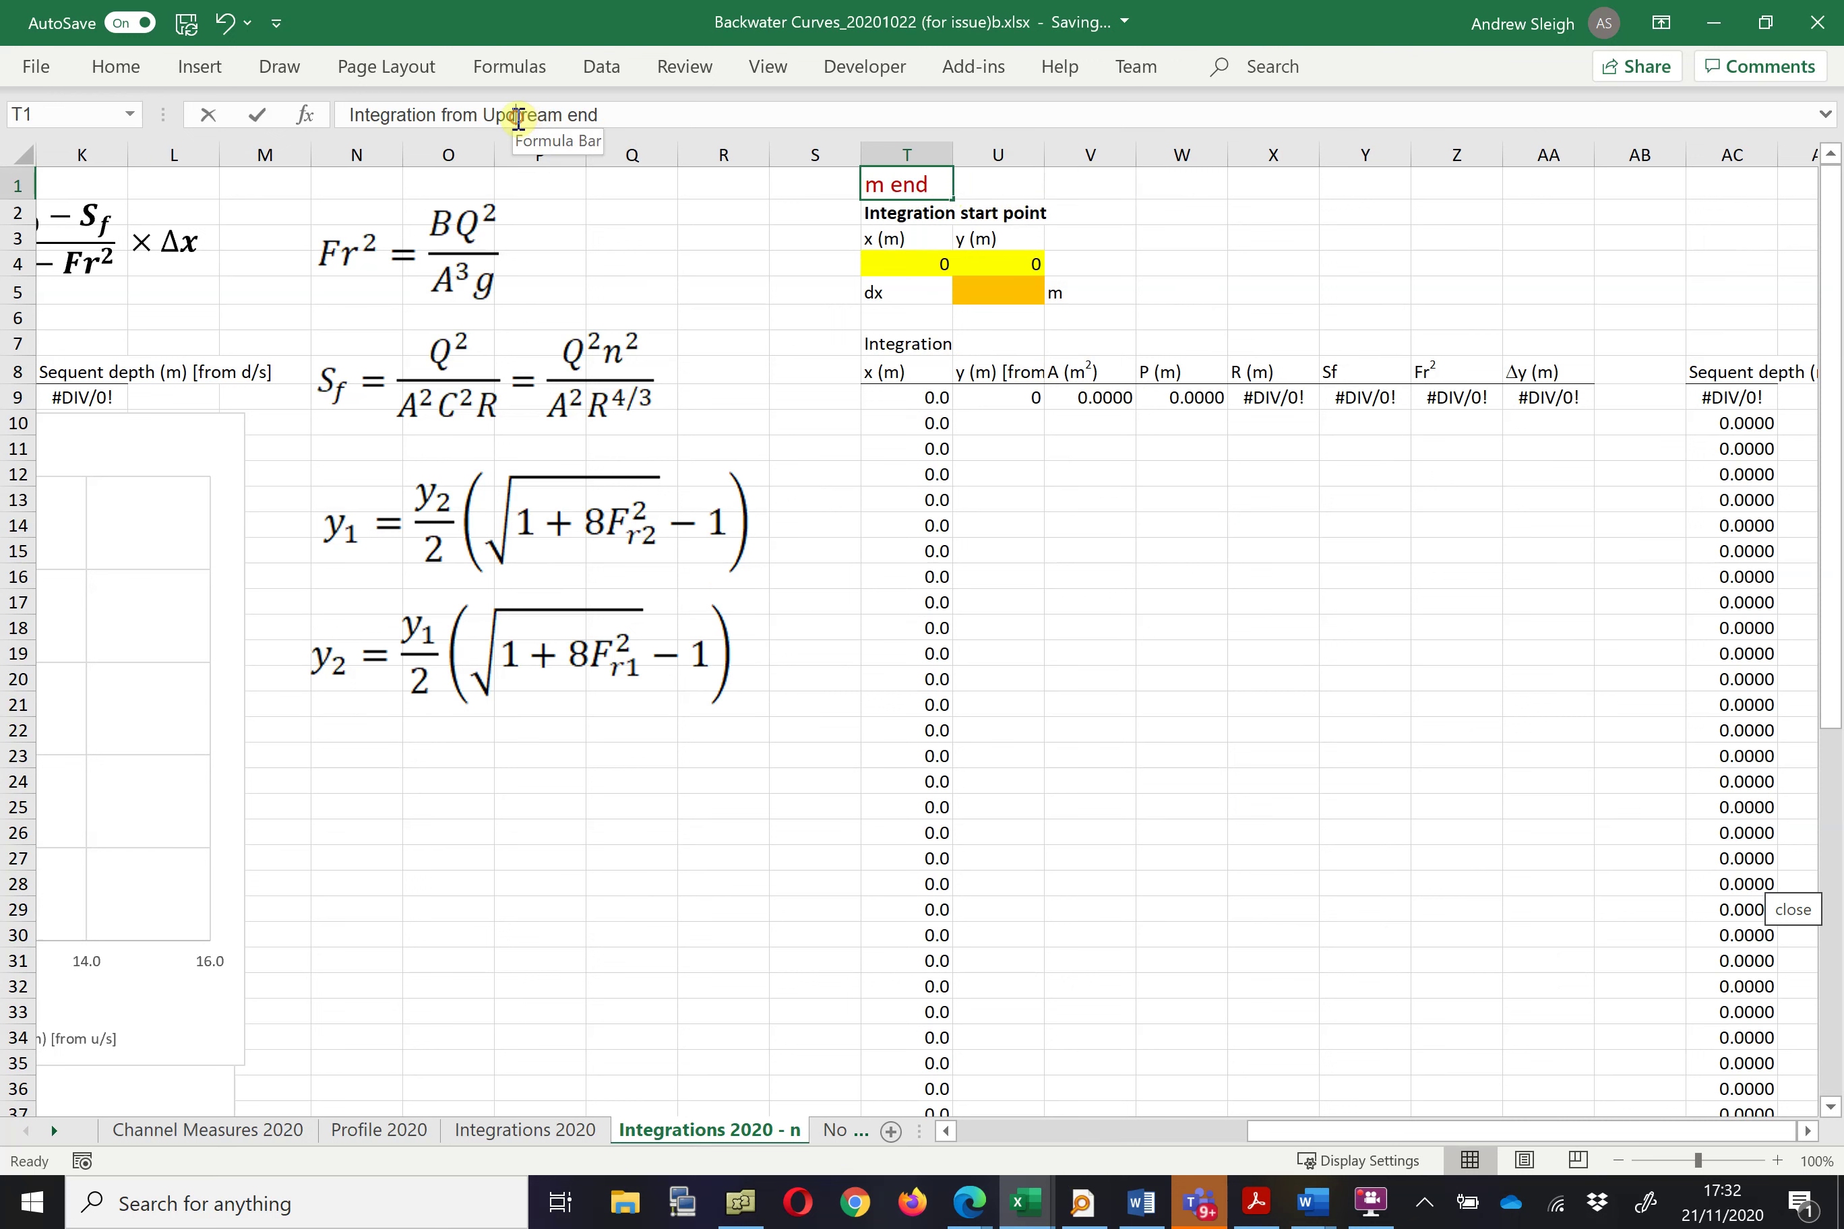
key("BackSpace")
type("s")
key("Return")
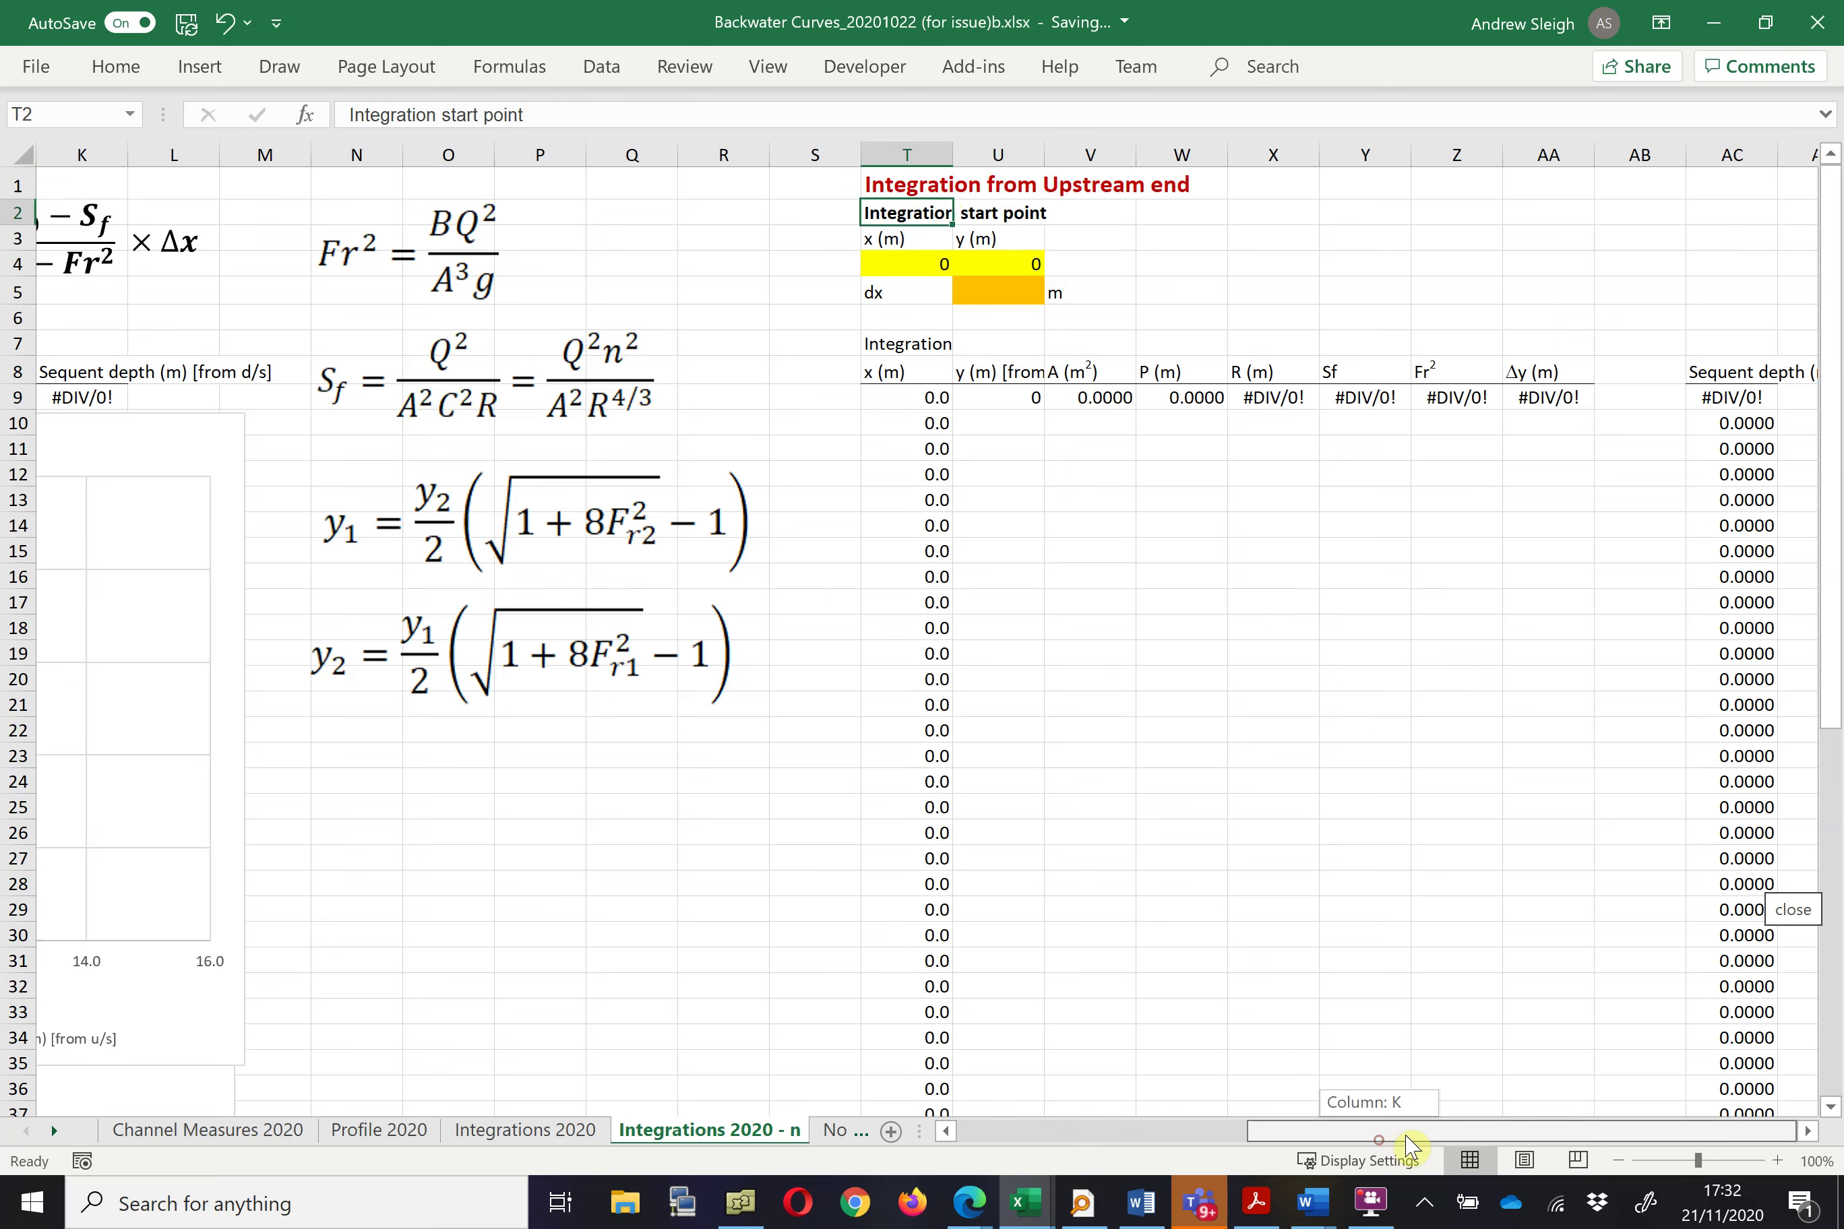
Circle the upstream sequent depth column and both sequent depth equations in blue, with arrows from y1 to that column and from y2 toward the downstream integration.
left_click_drag(1751, 371, 1771, 734)
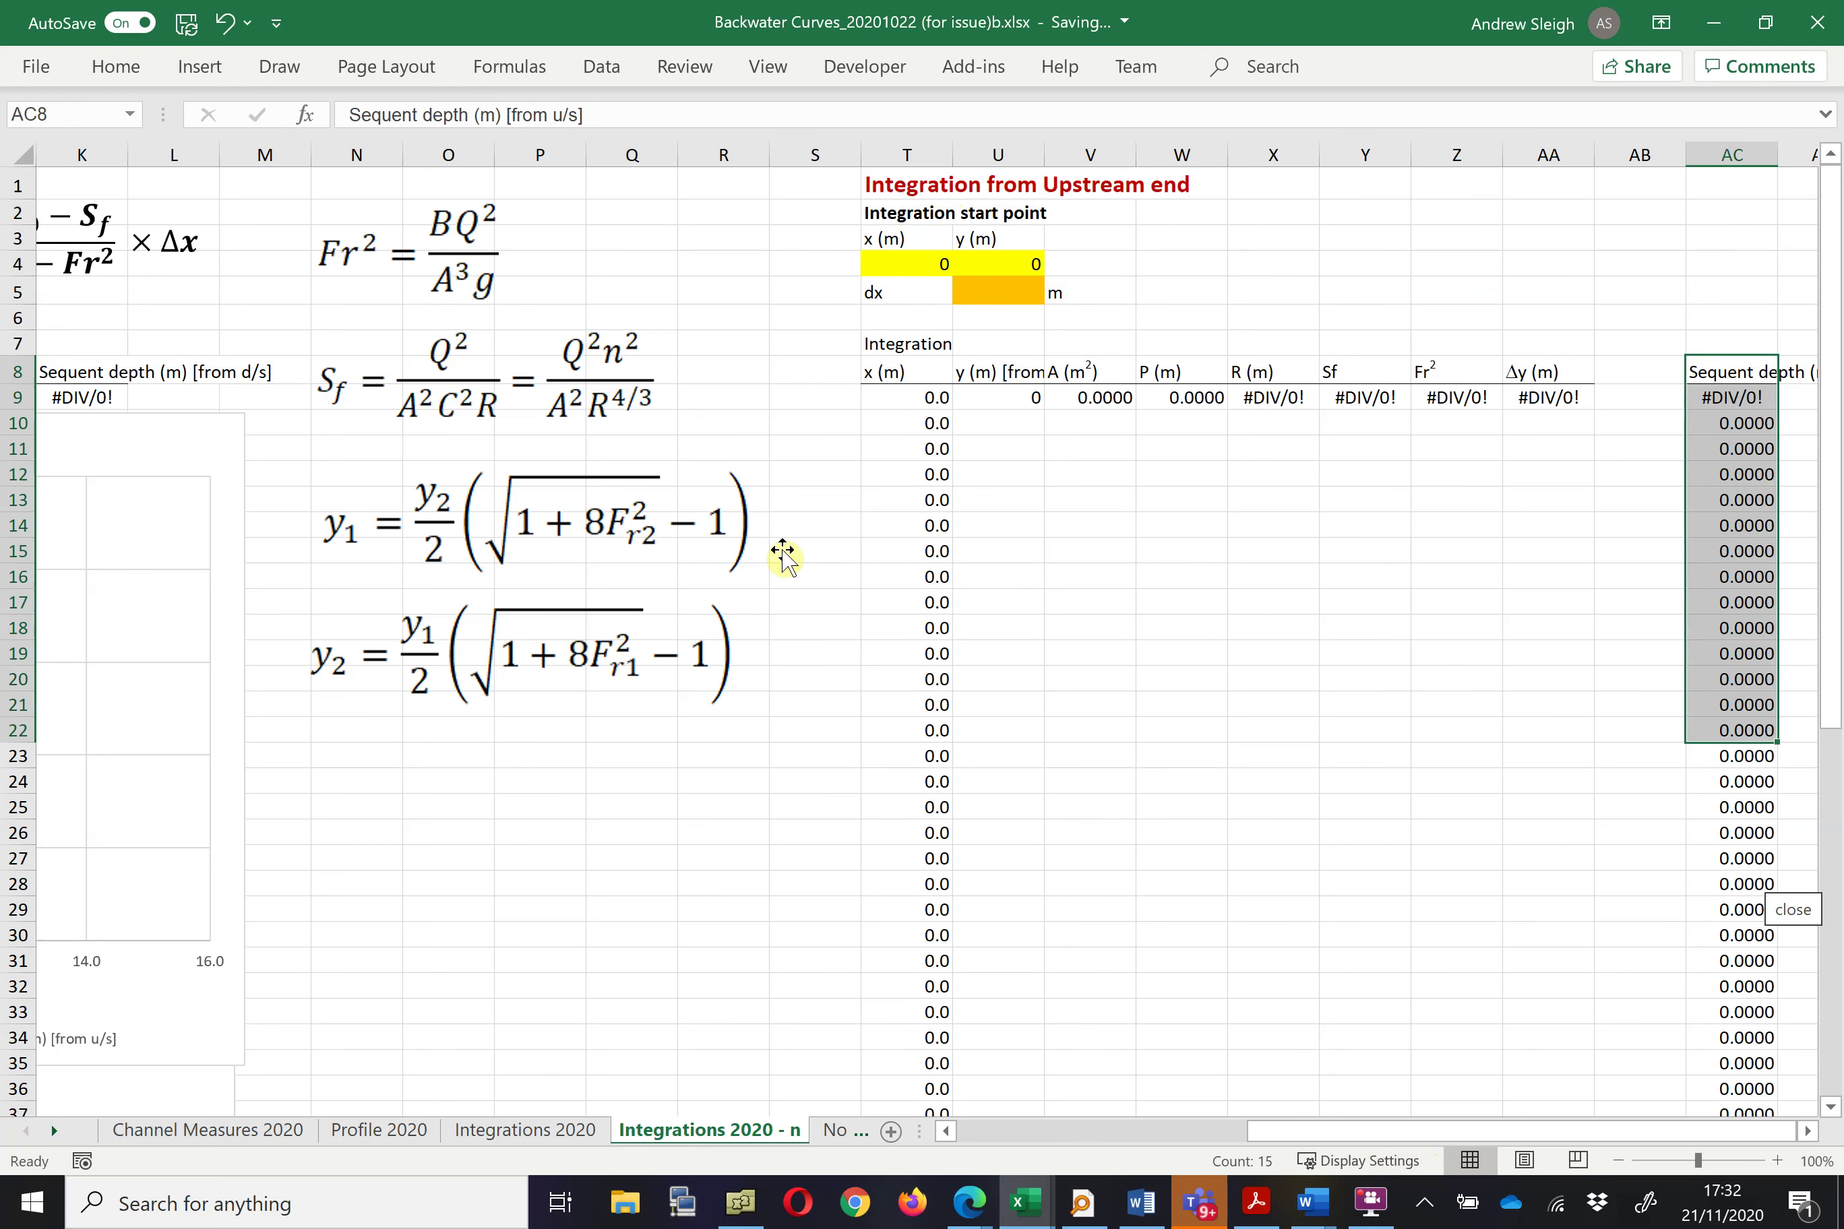
left_click(1596, 588)
mouse_move(1754, 327)
left_mouse_down()
mouse_move(1811, 597)
mouse_move(1745, 394)
left_mouse_up()
mouse_move(761, 418)
left_mouse_down()
mouse_move(658, 431)
mouse_move(540, 605)
mouse_move(825, 573)
mouse_move(763, 417)
left_mouse_up()
mouse_move(818, 547)
left_mouse_down()
mouse_move(1076, 531)
mouse_move(1596, 589)
left_mouse_up()
mouse_move(529, 578)
left_mouse_down()
mouse_move(742, 601)
mouse_move(619, 607)
left_mouse_up()
mouse_move(333, 657)
left_mouse_down()
mouse_move(230, 682)
mouse_move(244, 701)
left_mouse_up()
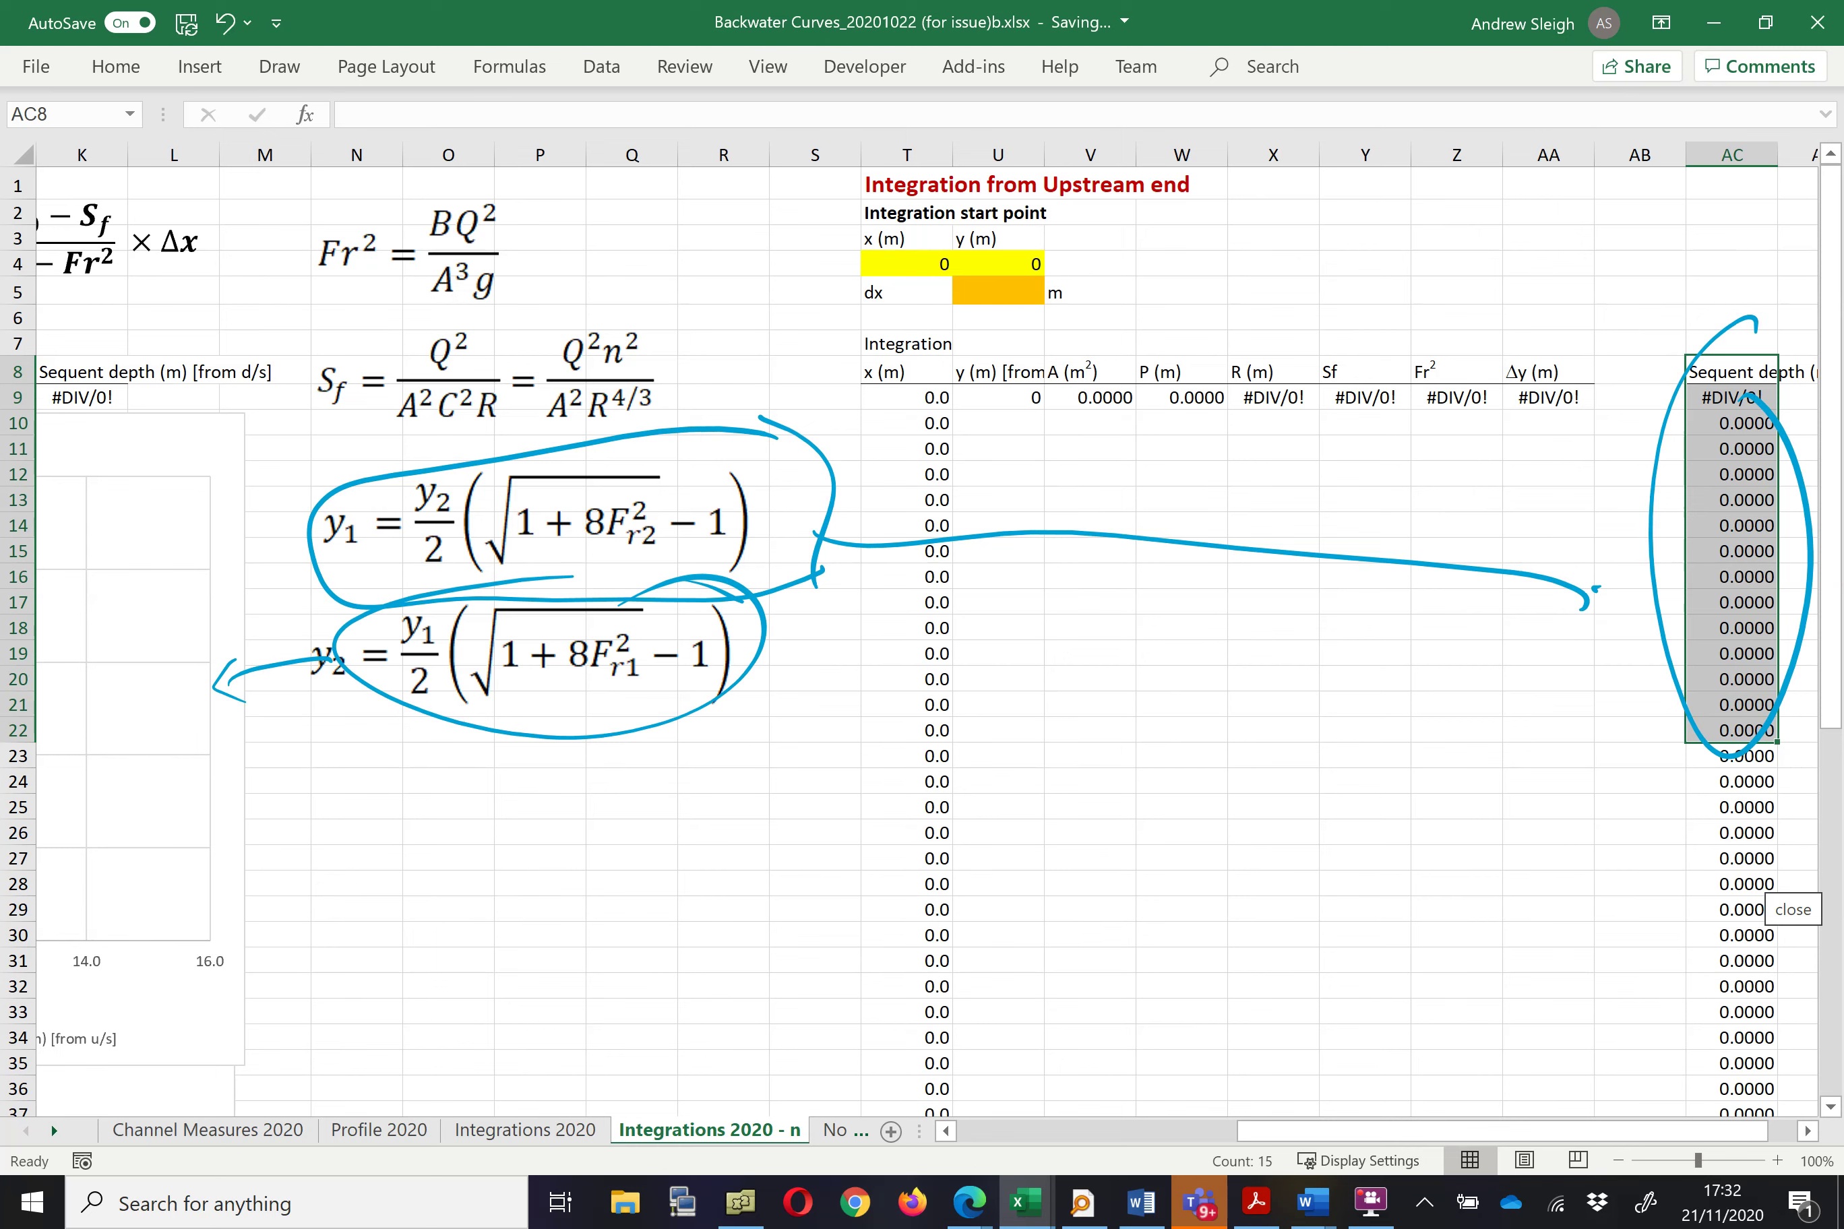
Sketch blue upstream and downstream depth lines with start dots on the Manning's n chart, and a vertical stroke beside the sequent depth equations.
mouse_move(1249, 1131)
left_mouse_down()
mouse_move(995, 1122)
mouse_move(922, 1098)
left_mouse_up()
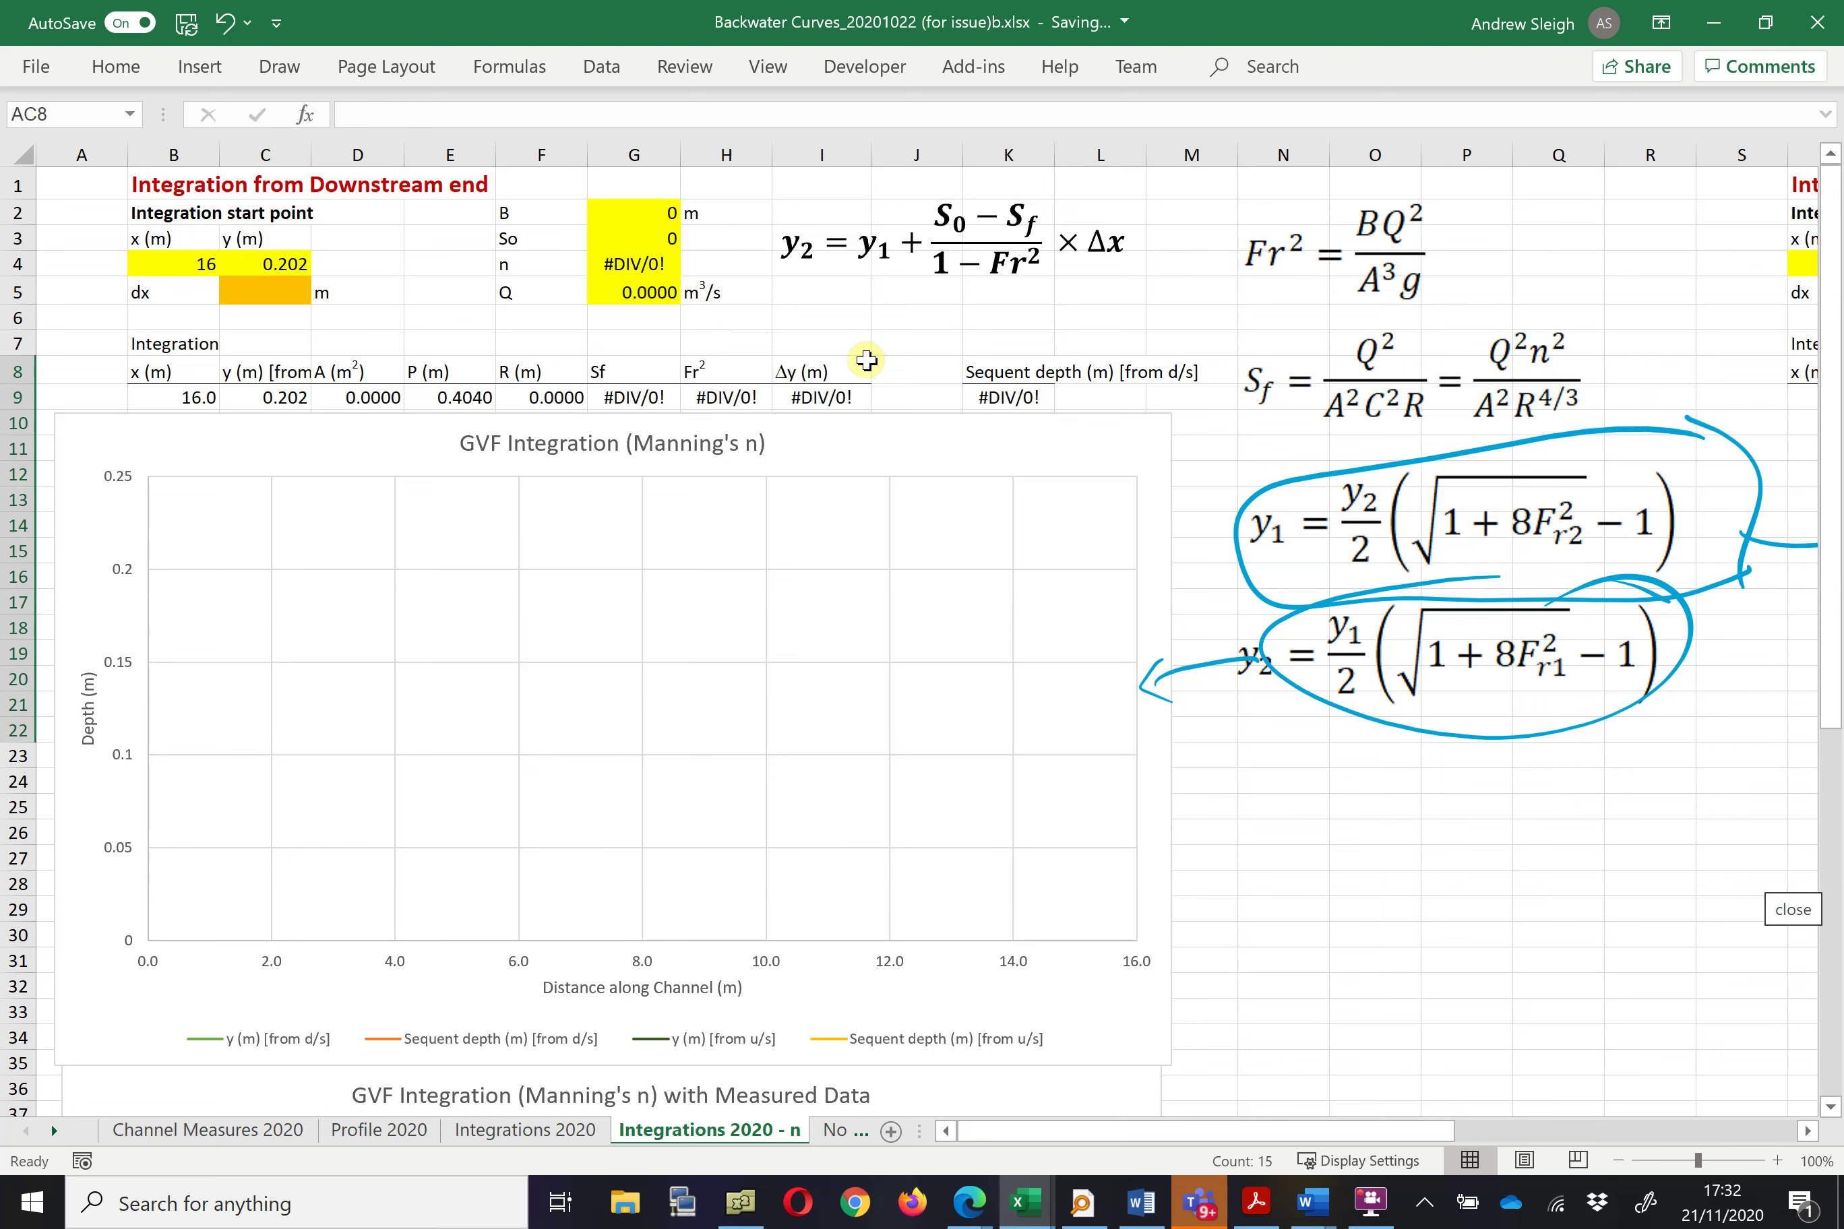
left_click(291, 67)
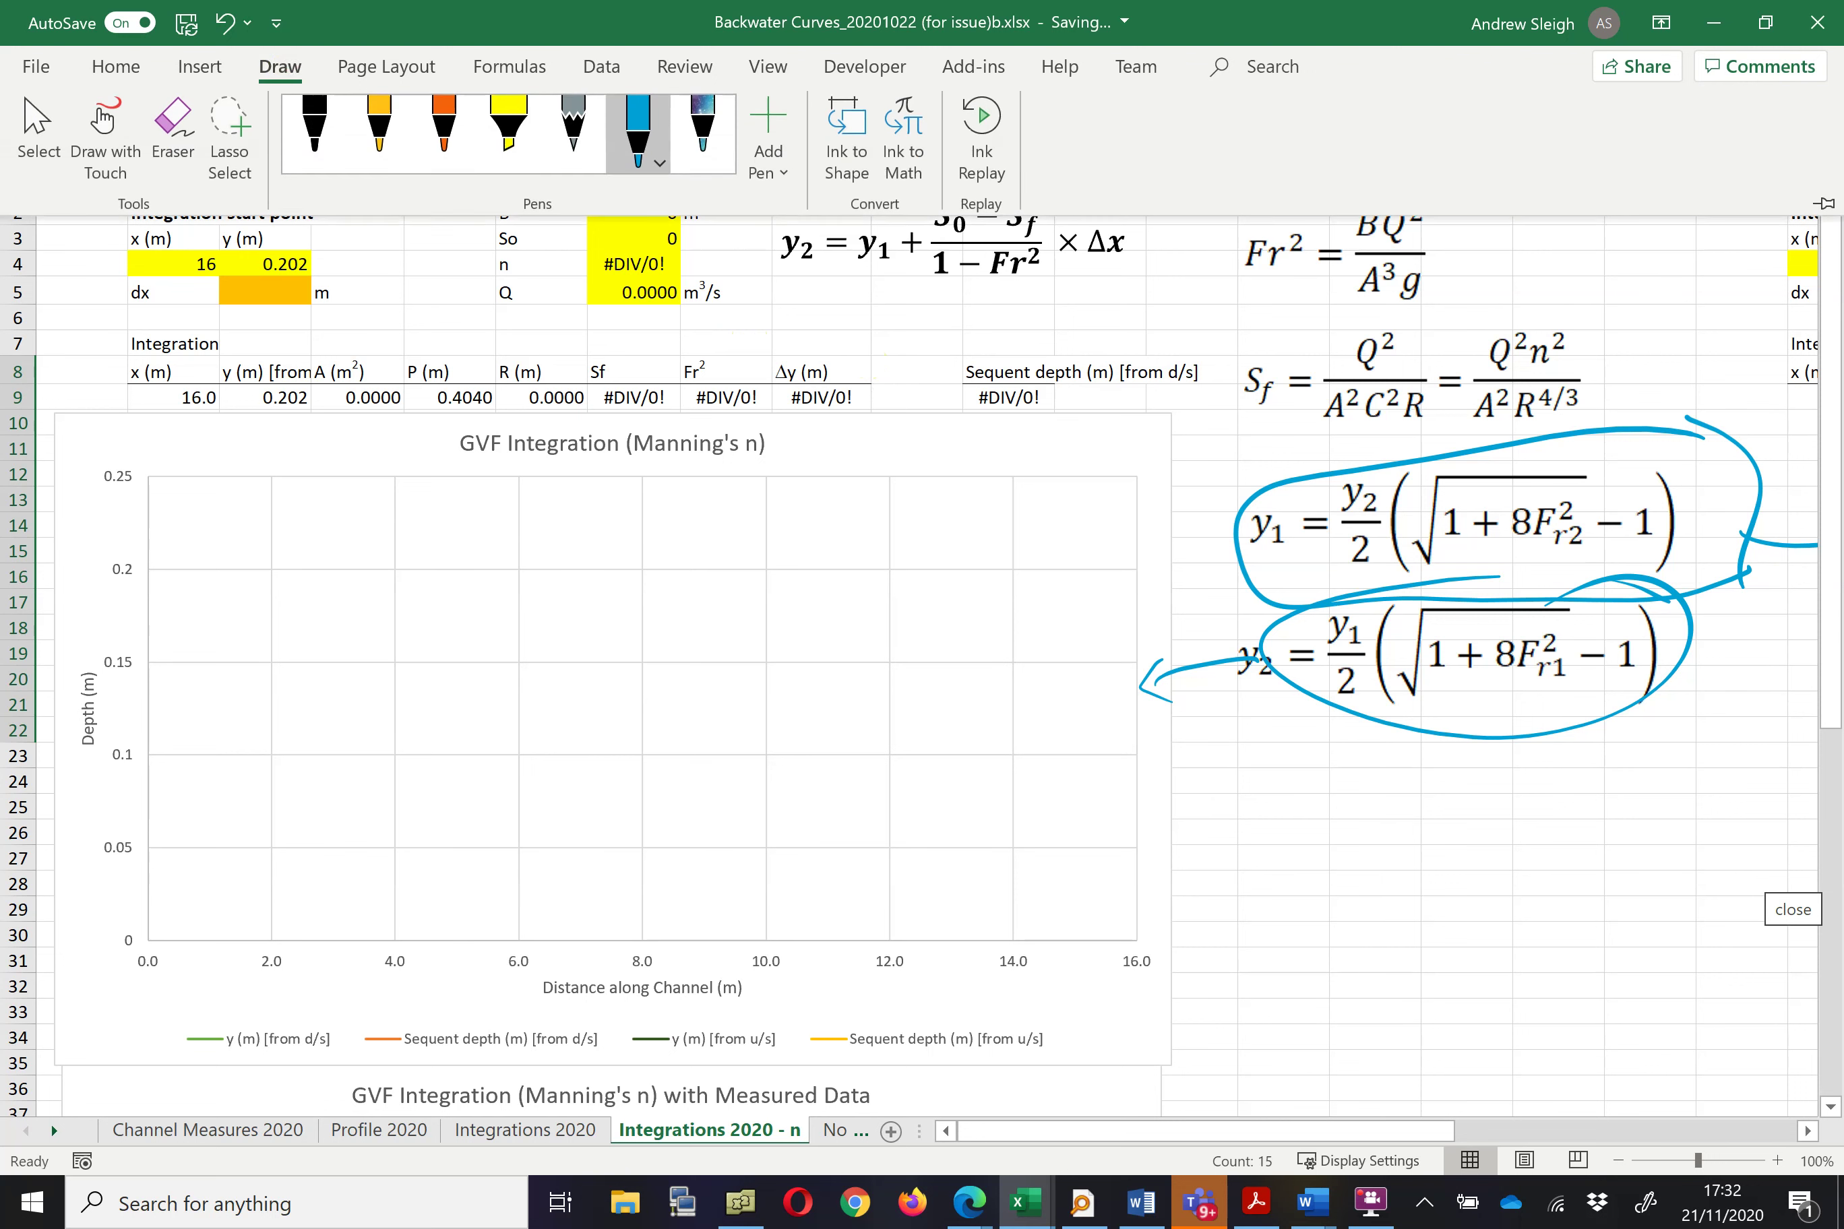
left_click_drag(145, 893, 686, 886)
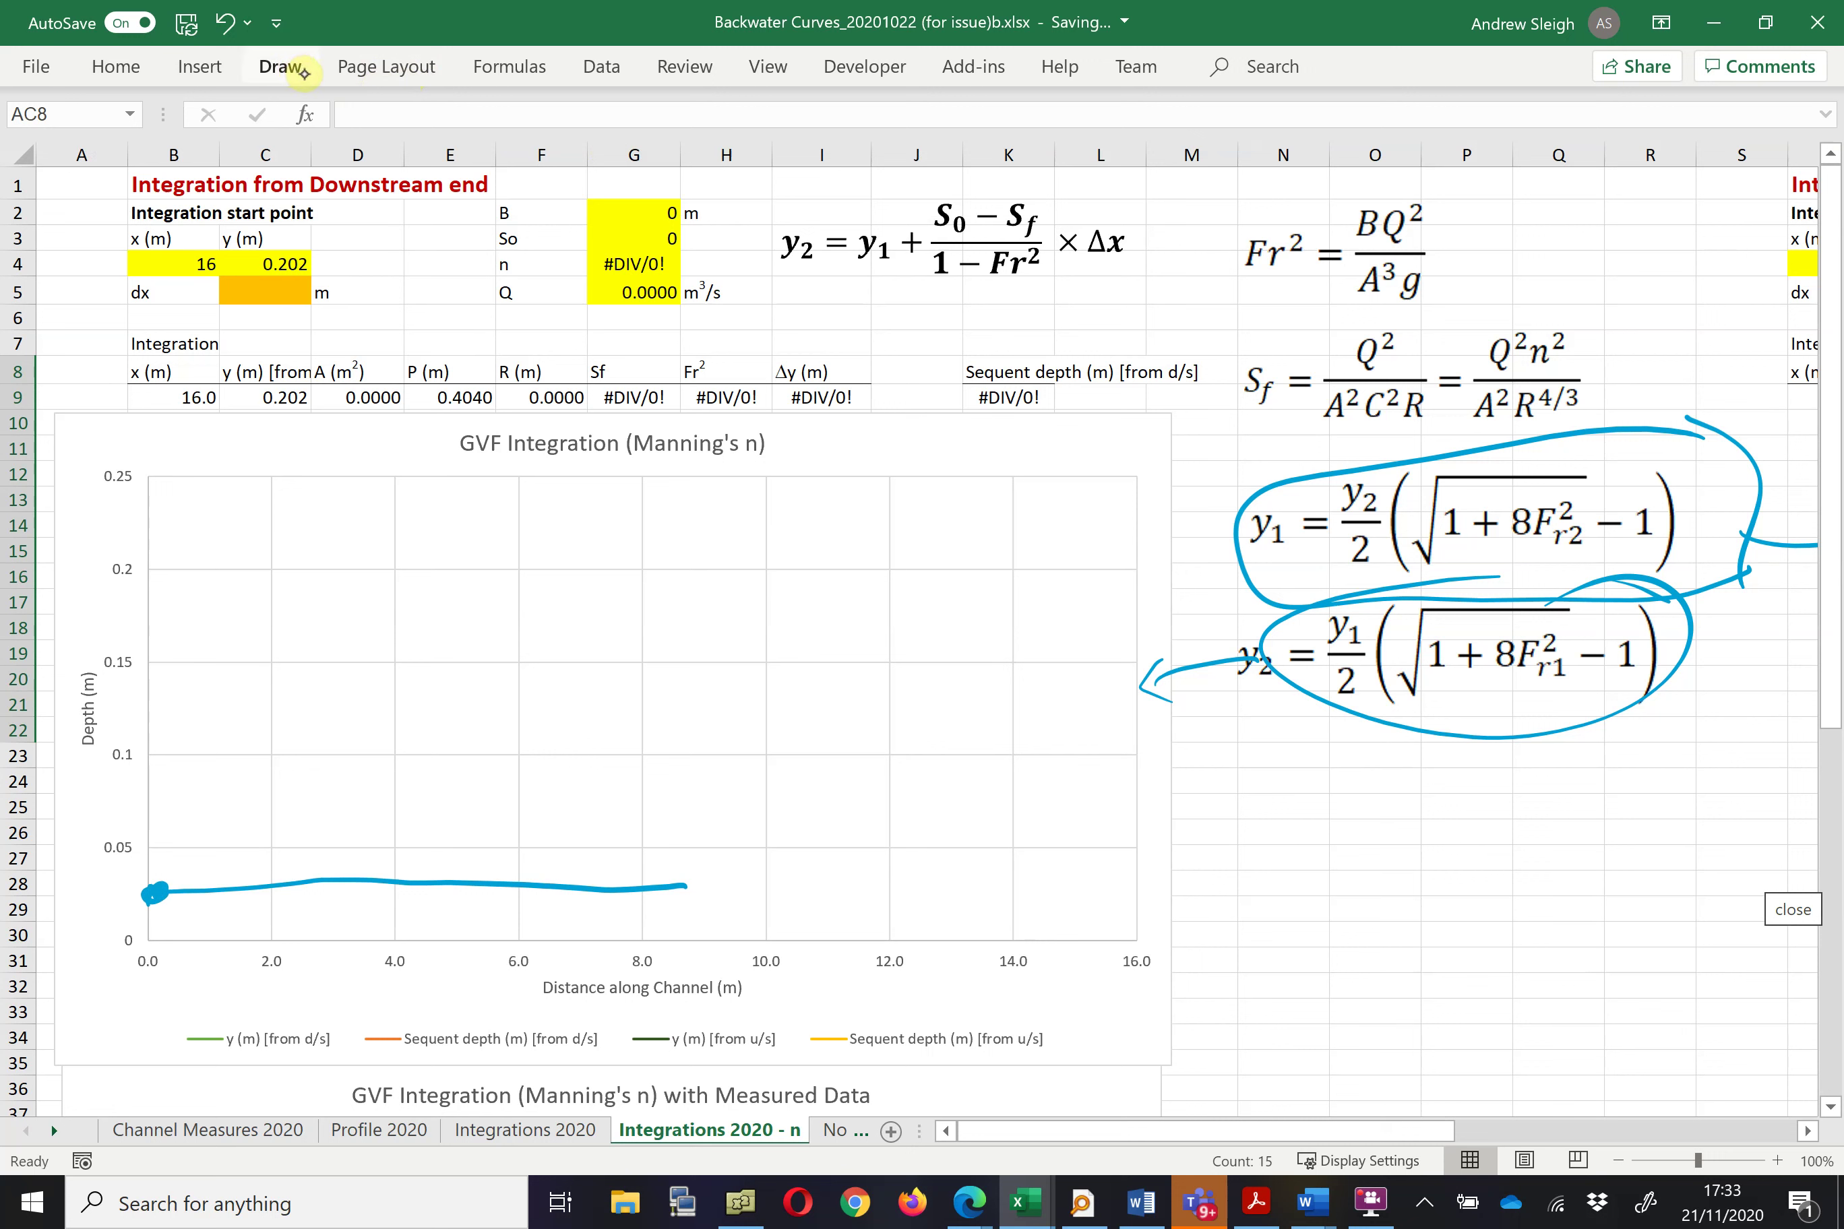
left_click_drag(1131, 620, 591, 651)
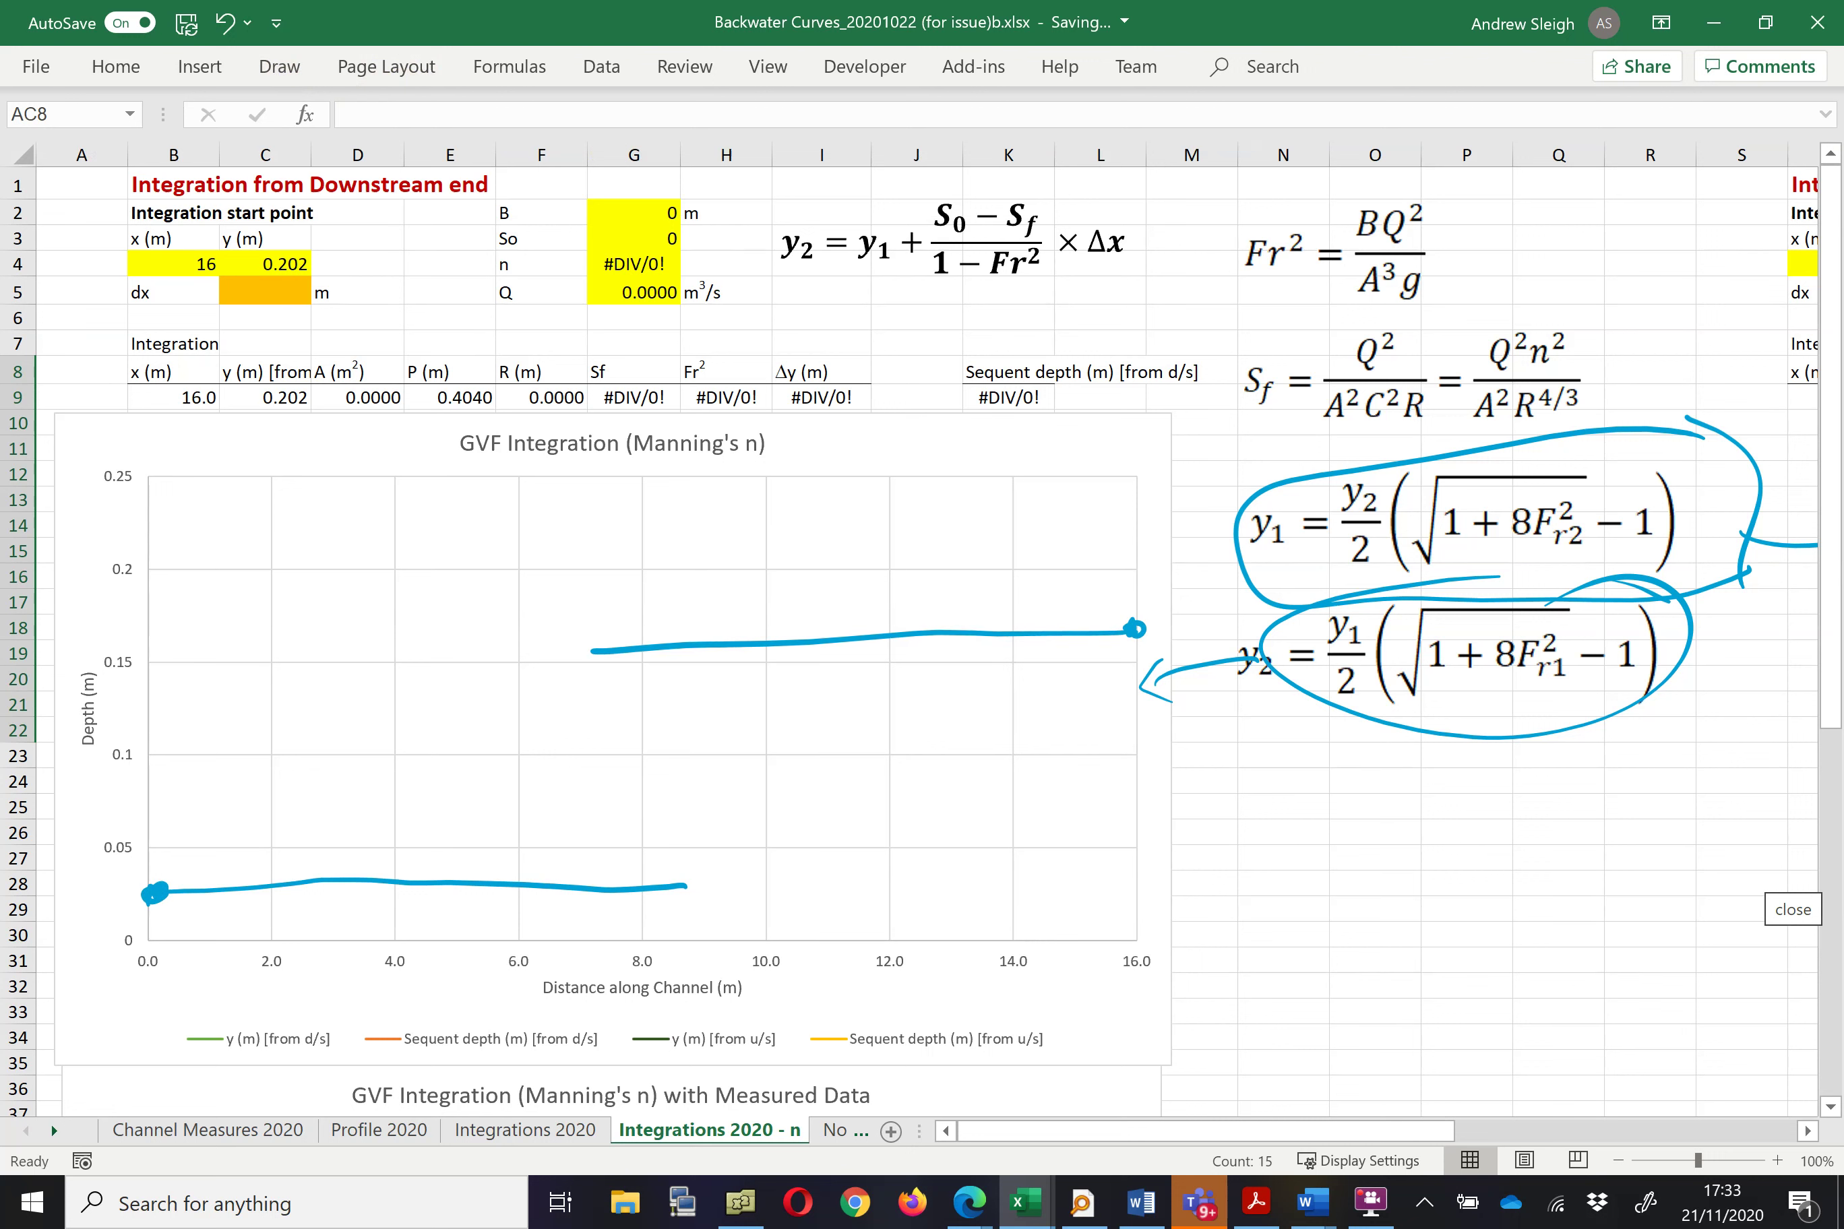
mouse_move(1223, 432)
left_mouse_down()
mouse_move(1213, 769)
mouse_move(1217, 726)
left_mouse_up()
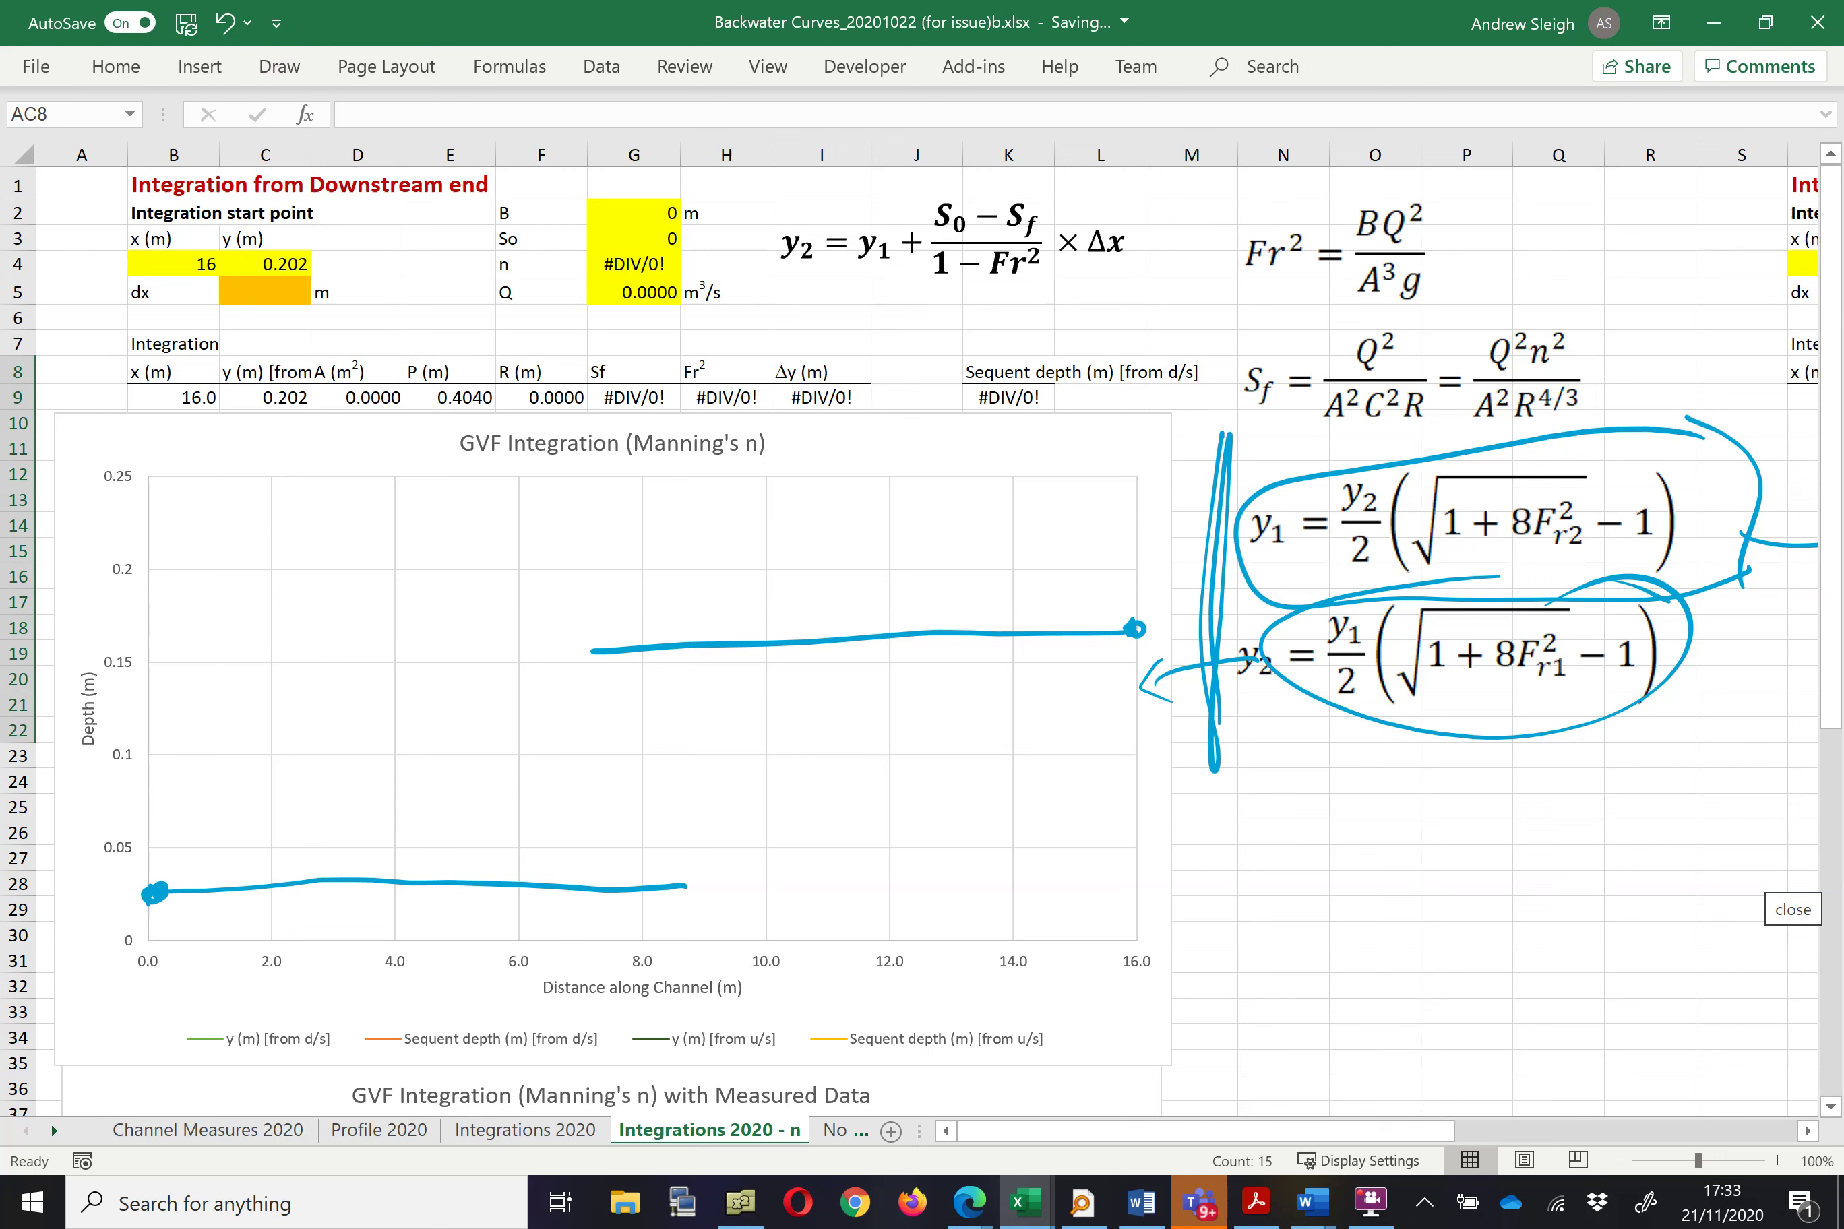
Draw an orange dashed sequent depth line low on the Manning's n chart, from about 16 m back to 8 m.
left_click(279, 66)
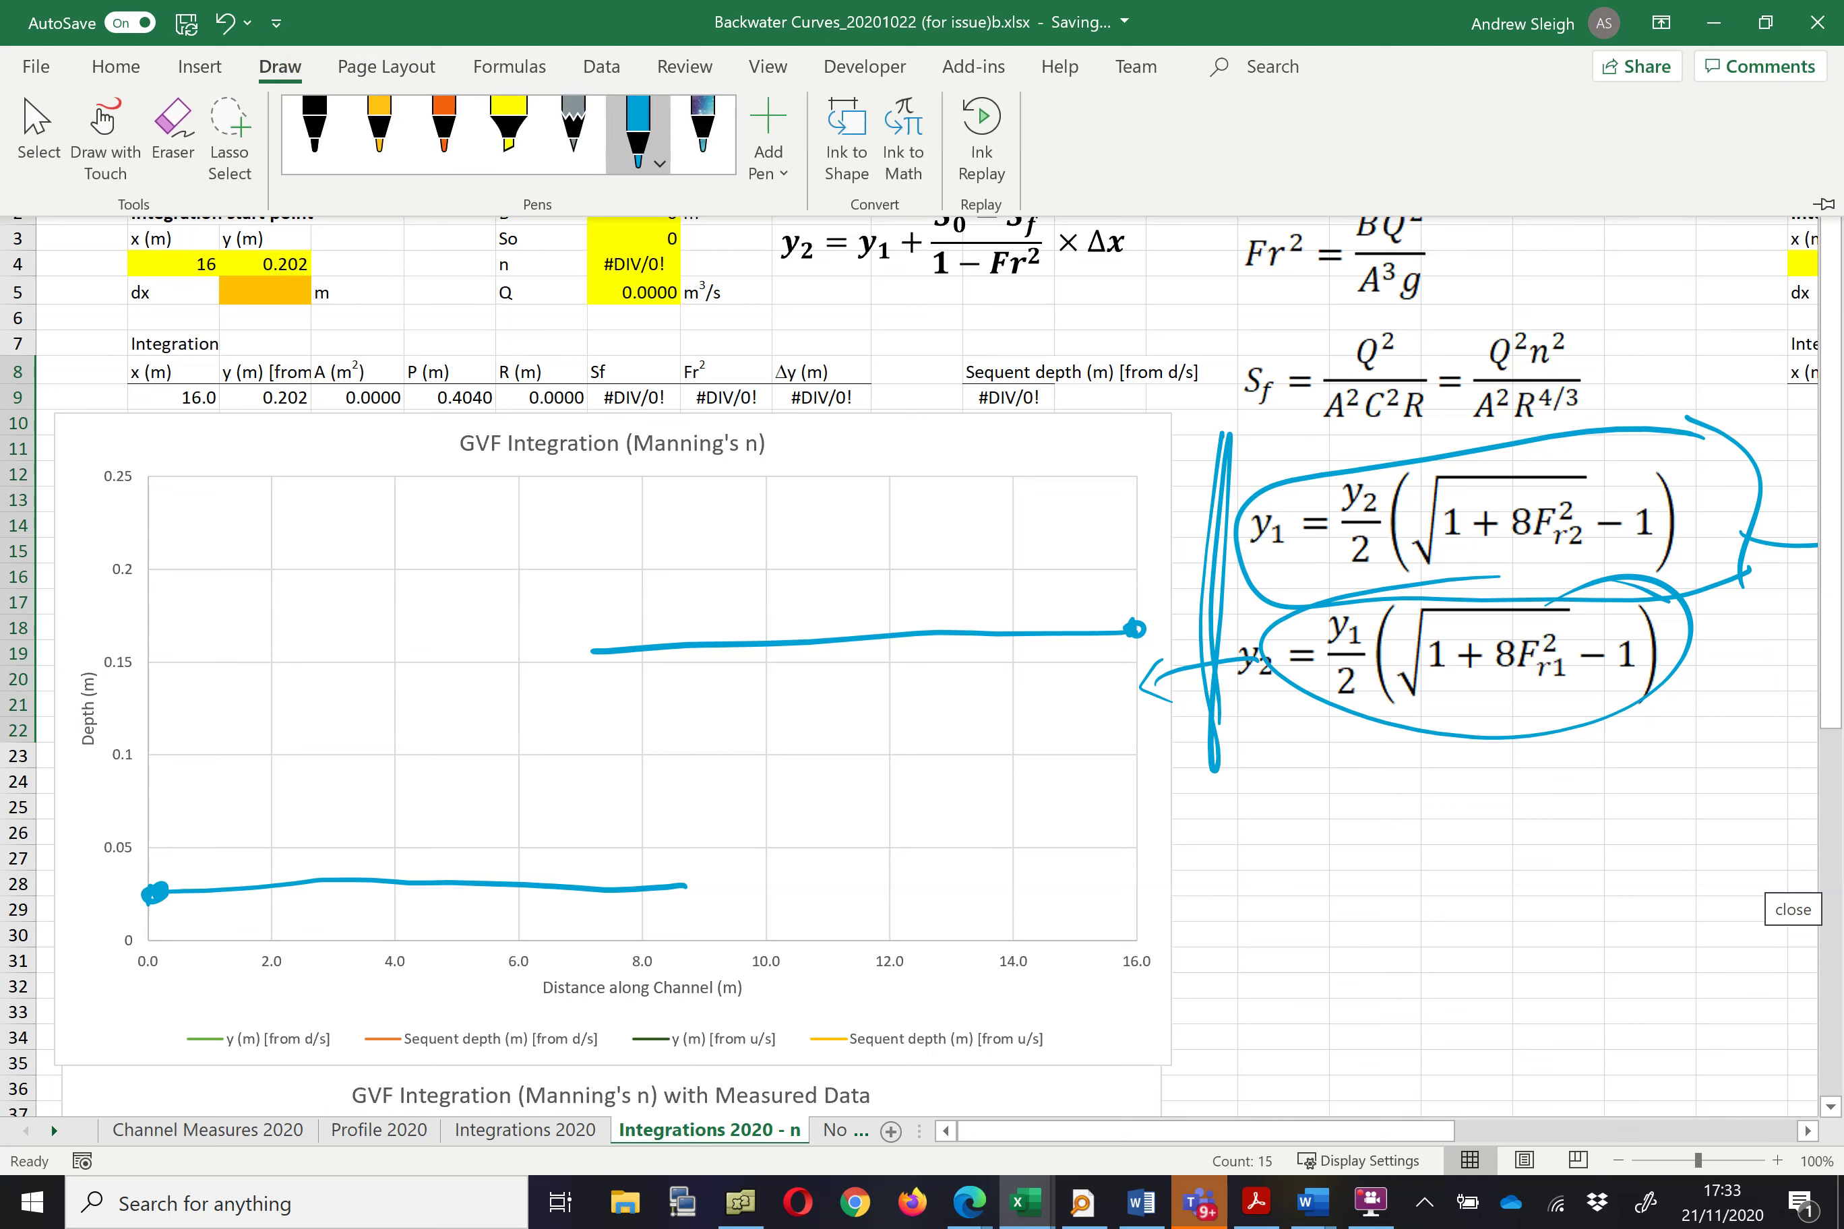
left_click(442, 127)
mouse_move(1074, 898)
left_mouse_down()
mouse_move(1109, 901)
mouse_move(1043, 899)
left_mouse_up()
left_click_drag(919, 896, 965, 897)
left_click_drag(806, 883, 836, 893)
mouse_move(705, 876)
left_mouse_down()
mouse_move(735, 886)
mouse_move(610, 867)
left_mouse_up()
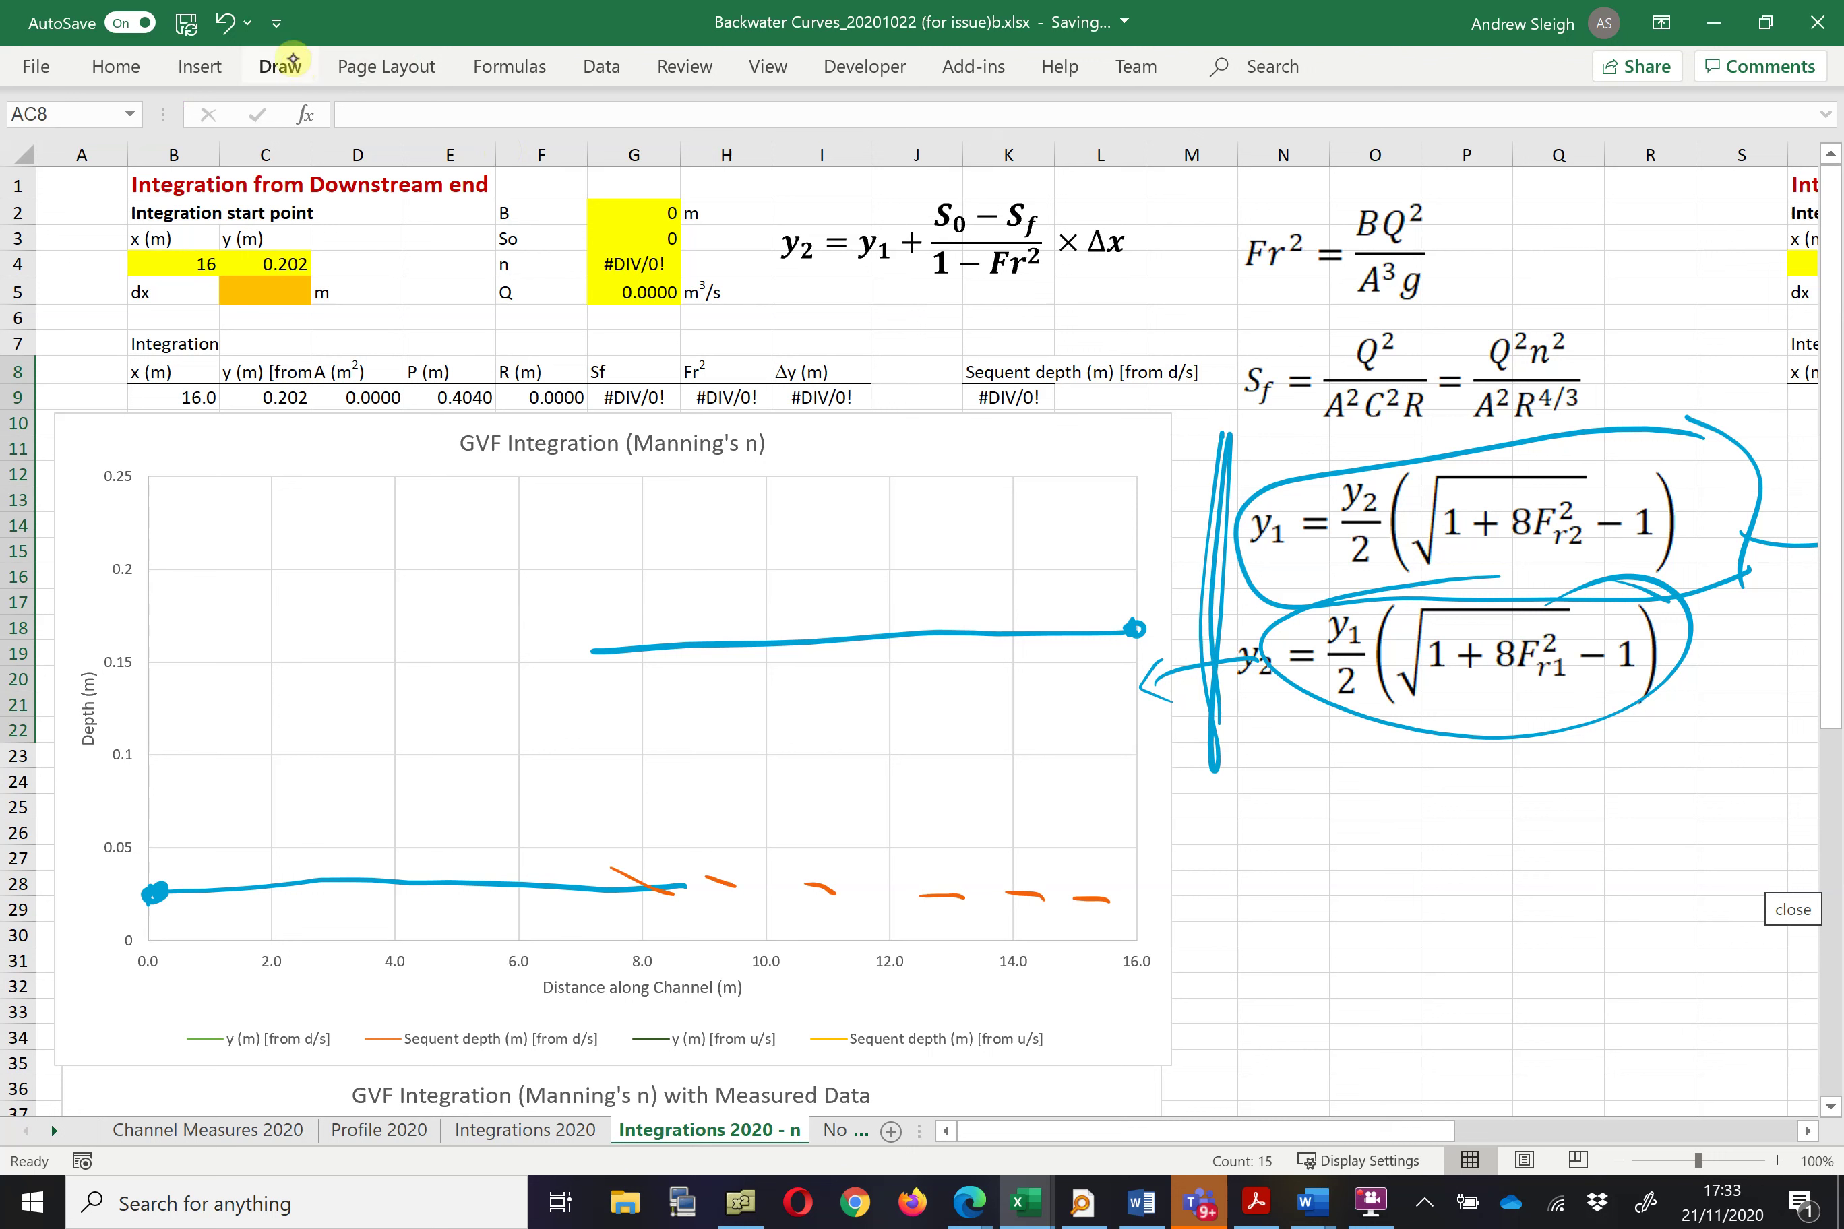
Draw an orange double-headed arrow between the downstream line and its orange dashes, and handwrite "sequent or conjugate" beside it.
left_click_drag(1088, 658, 1078, 840)
left_click_drag(1067, 781, 1085, 833)
left_click_drag(1073, 649, 1100, 686)
mouse_move(1119, 825)
left_mouse_down()
mouse_move(1305, 848)
mouse_move(1331, 815)
mouse_move(1350, 829)
left_mouse_up()
left_click_drag(1326, 808, 1378, 783)
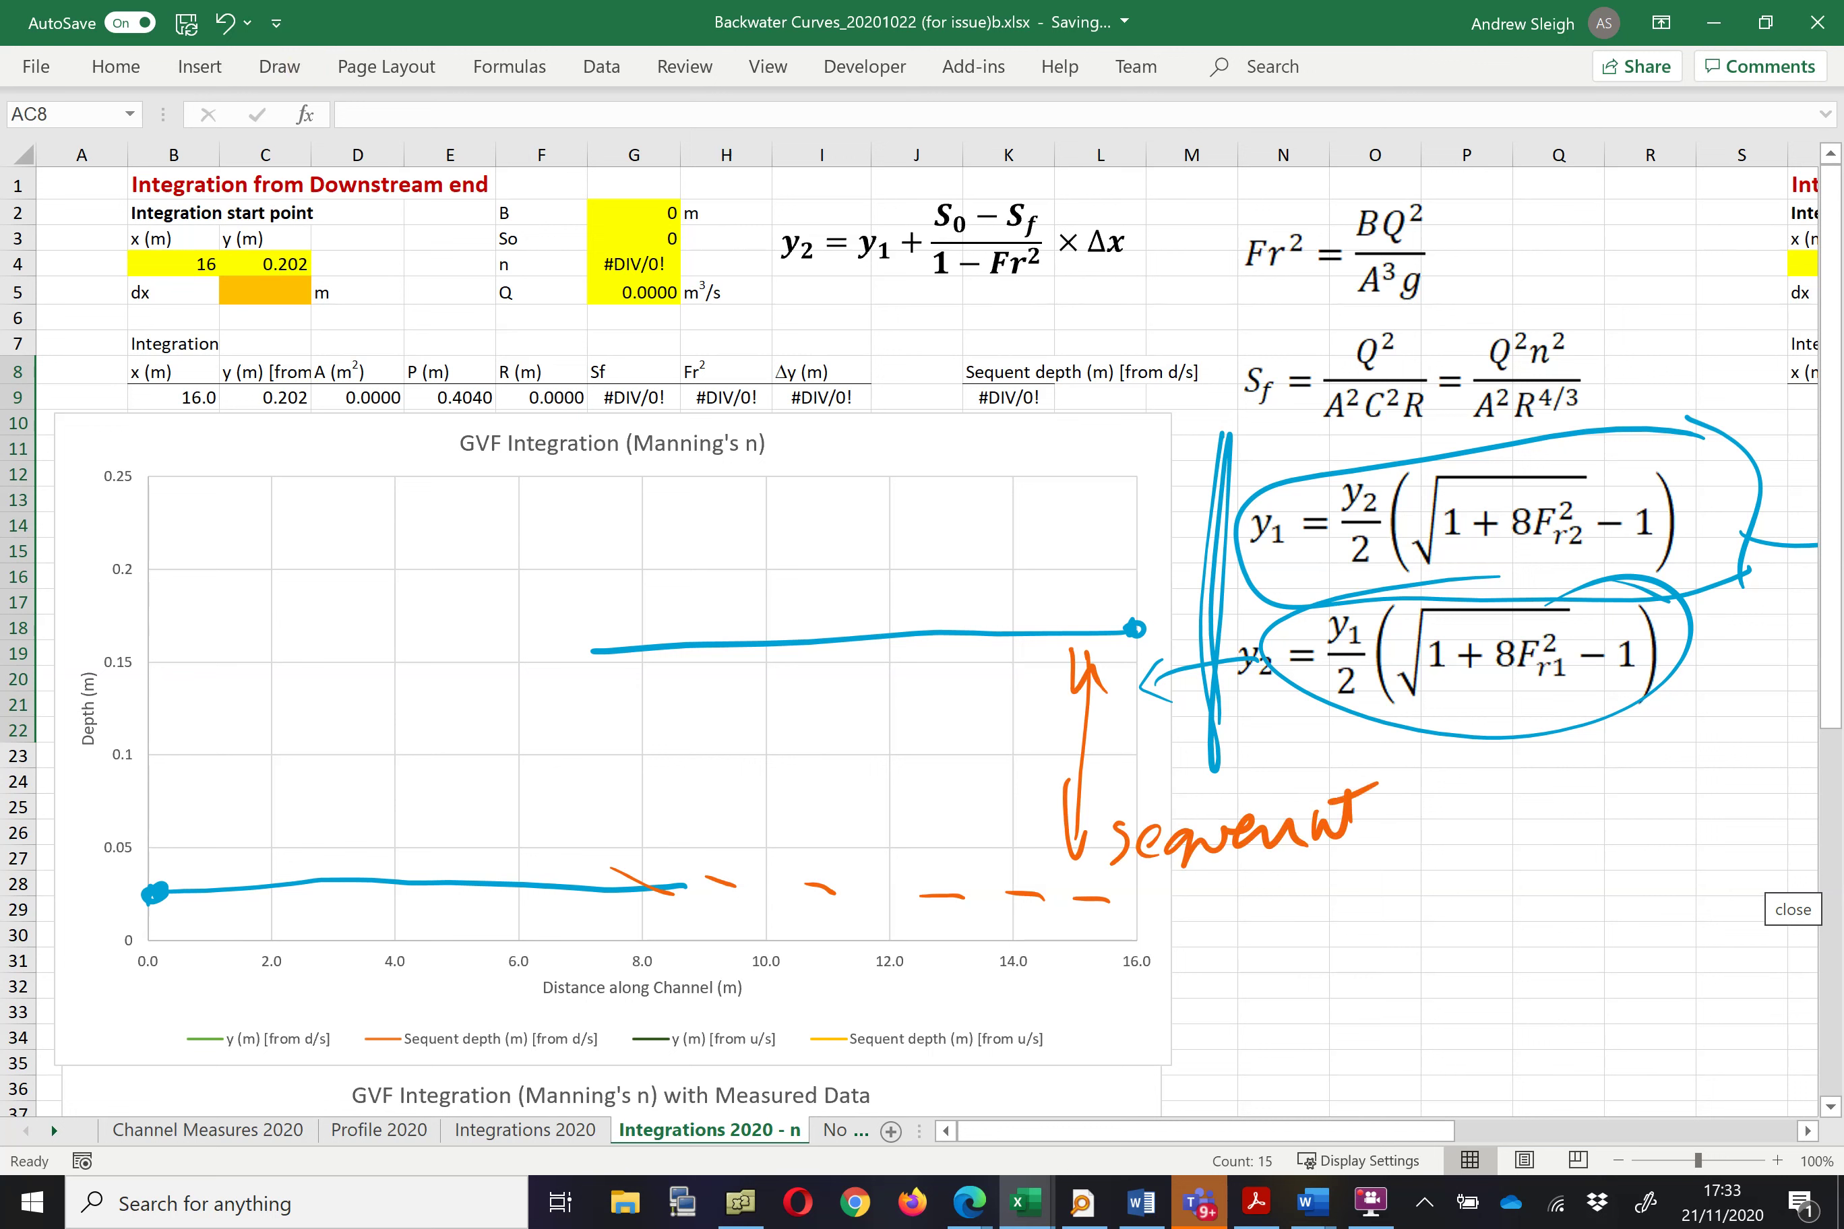
mouse_move(1208, 880)
left_mouse_down()
mouse_move(1207, 914)
mouse_move(1227, 894)
mouse_move(1247, 912)
left_mouse_up()
mouse_move(1252, 896)
left_mouse_down()
mouse_move(1326, 940)
mouse_move(1306, 928)
left_mouse_up()
mouse_move(1349, 877)
left_mouse_down()
mouse_move(1345, 904)
mouse_move(1385, 932)
mouse_move(1368, 911)
left_mouse_up()
mouse_move(1396, 882)
left_mouse_down()
mouse_move(1438, 856)
mouse_move(1478, 876)
left_mouse_up()
mouse_move(1432, 811)
left_mouse_down()
mouse_move(1440, 825)
mouse_move(1505, 797)
left_mouse_up()
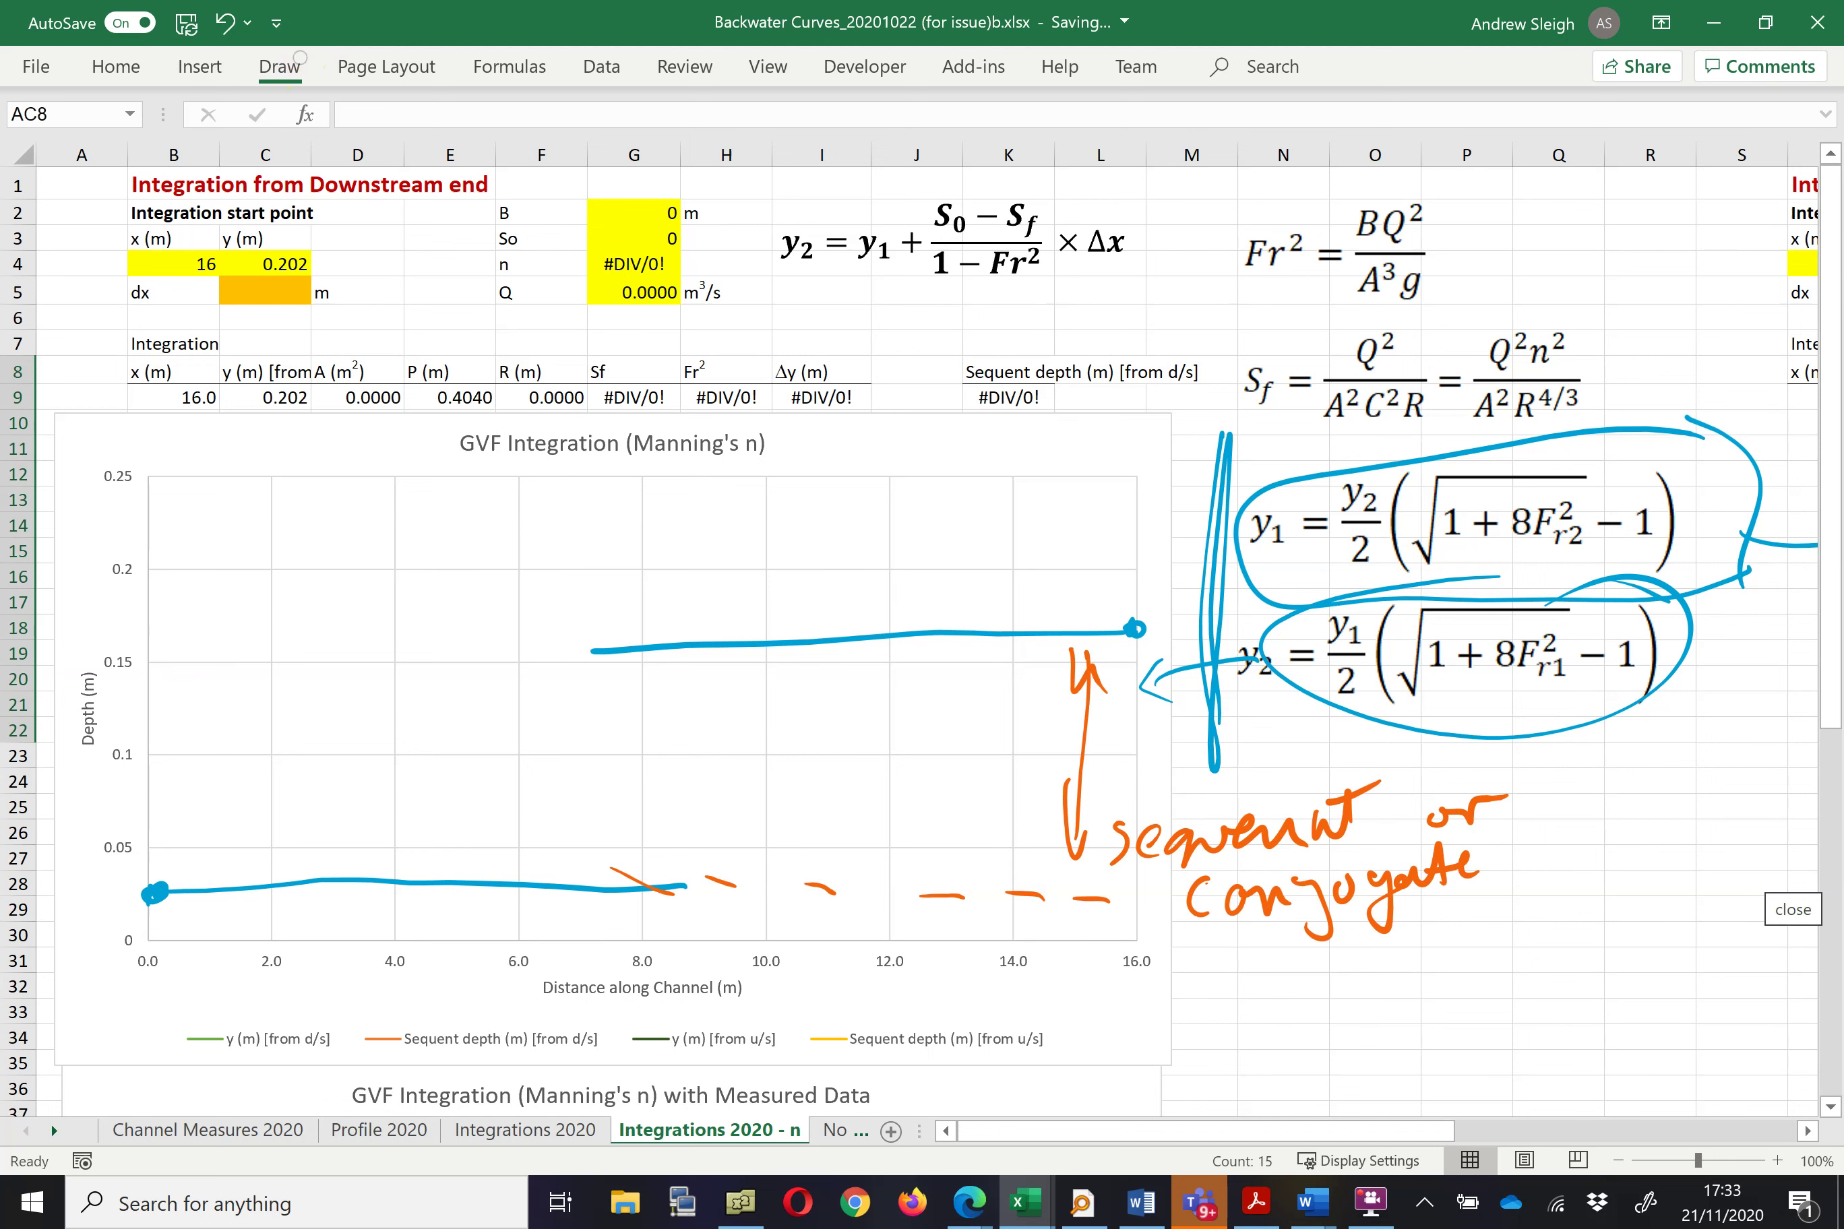
Draw a yellow dashed sequent depth line from 0 m at a depth of about 0.2 m, descending onto the blue downstream line.
left_click(279, 66)
left_click(381, 139)
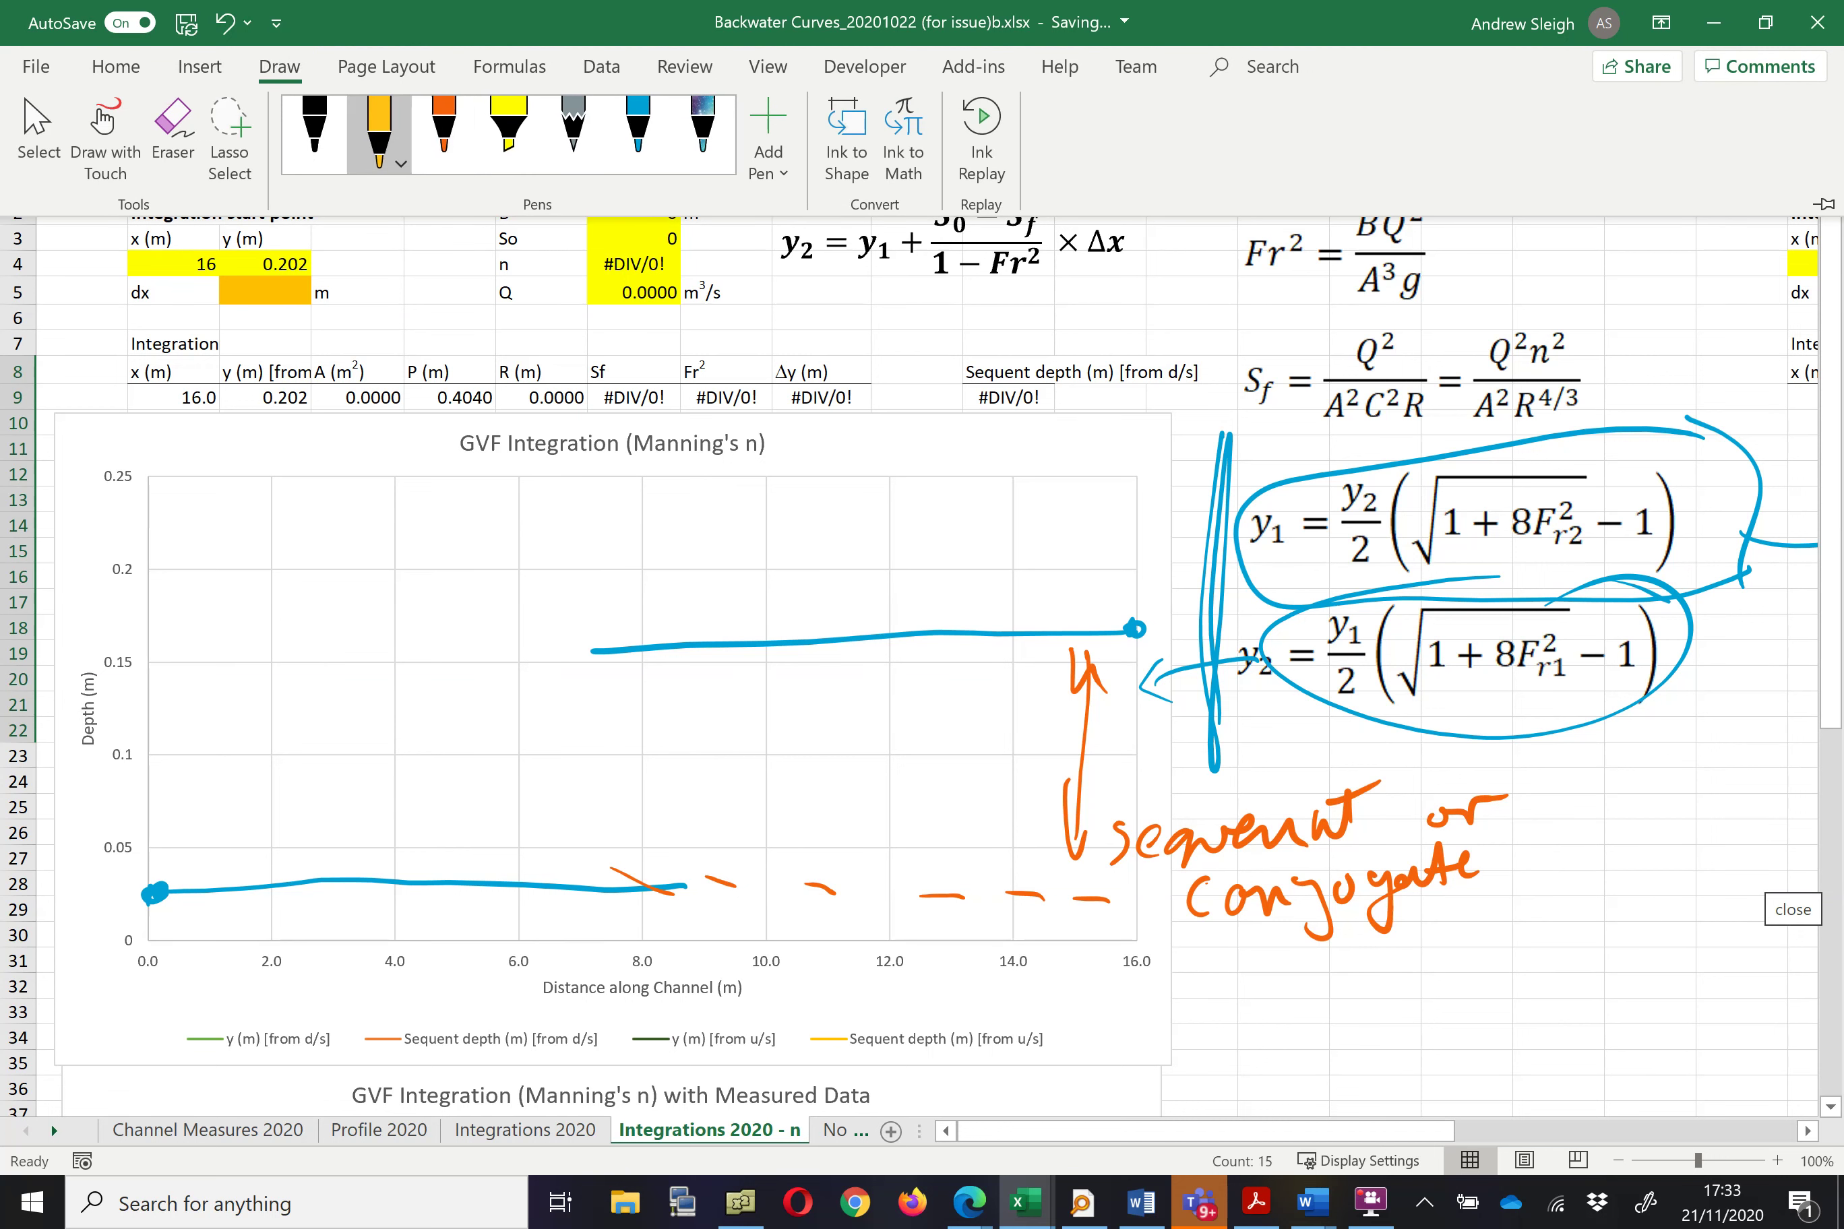
left_click_drag(147, 571, 230, 571)
left_click_drag(290, 569, 533, 595)
left_click_drag(659, 642, 716, 655)
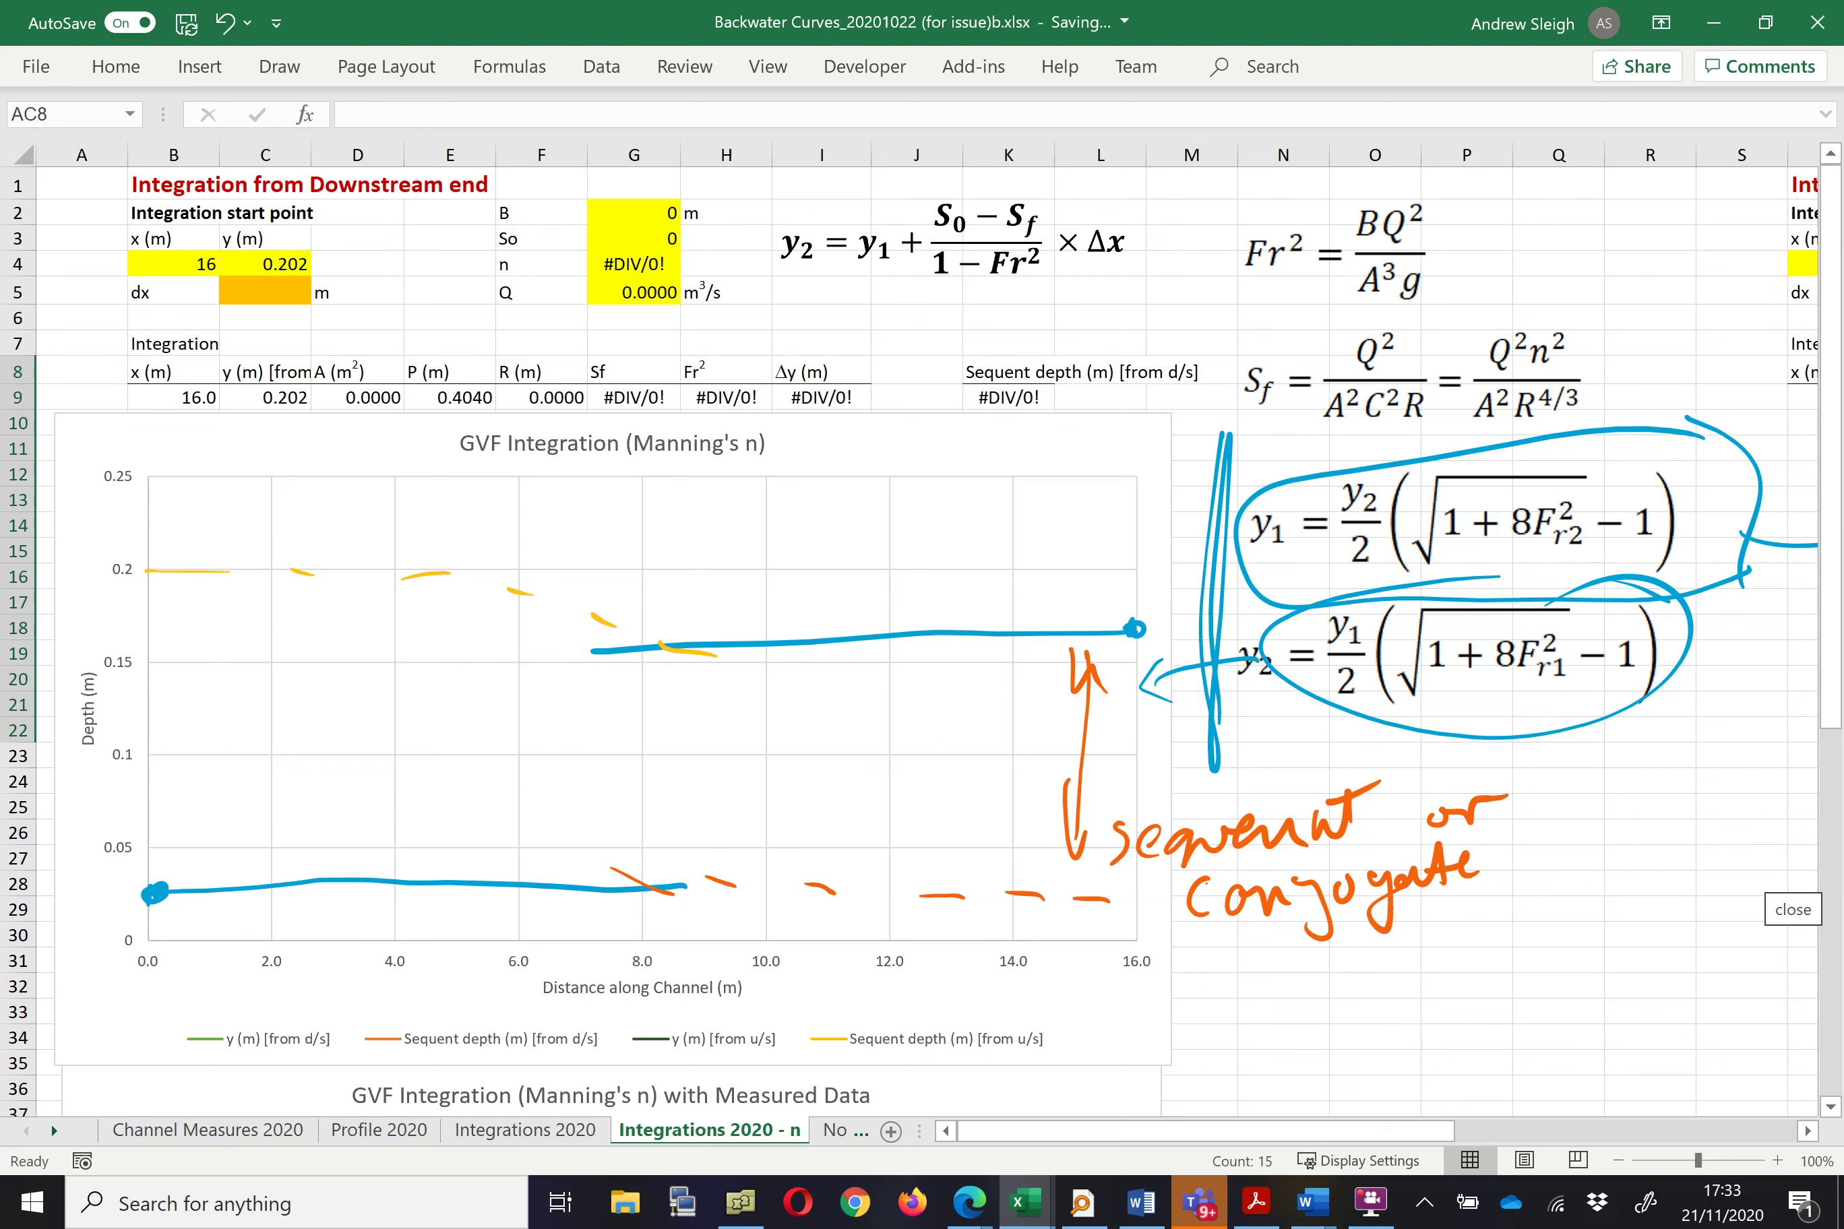
Link the yellow dashed line and the blue upstream line with a yellow double-headed arrow, adding a short stroke along each line.
mouse_move(298, 727)
left_mouse_down()
mouse_move(293, 604)
mouse_move(324, 630)
left_mouse_up()
left_click_drag(284, 823, 301, 878)
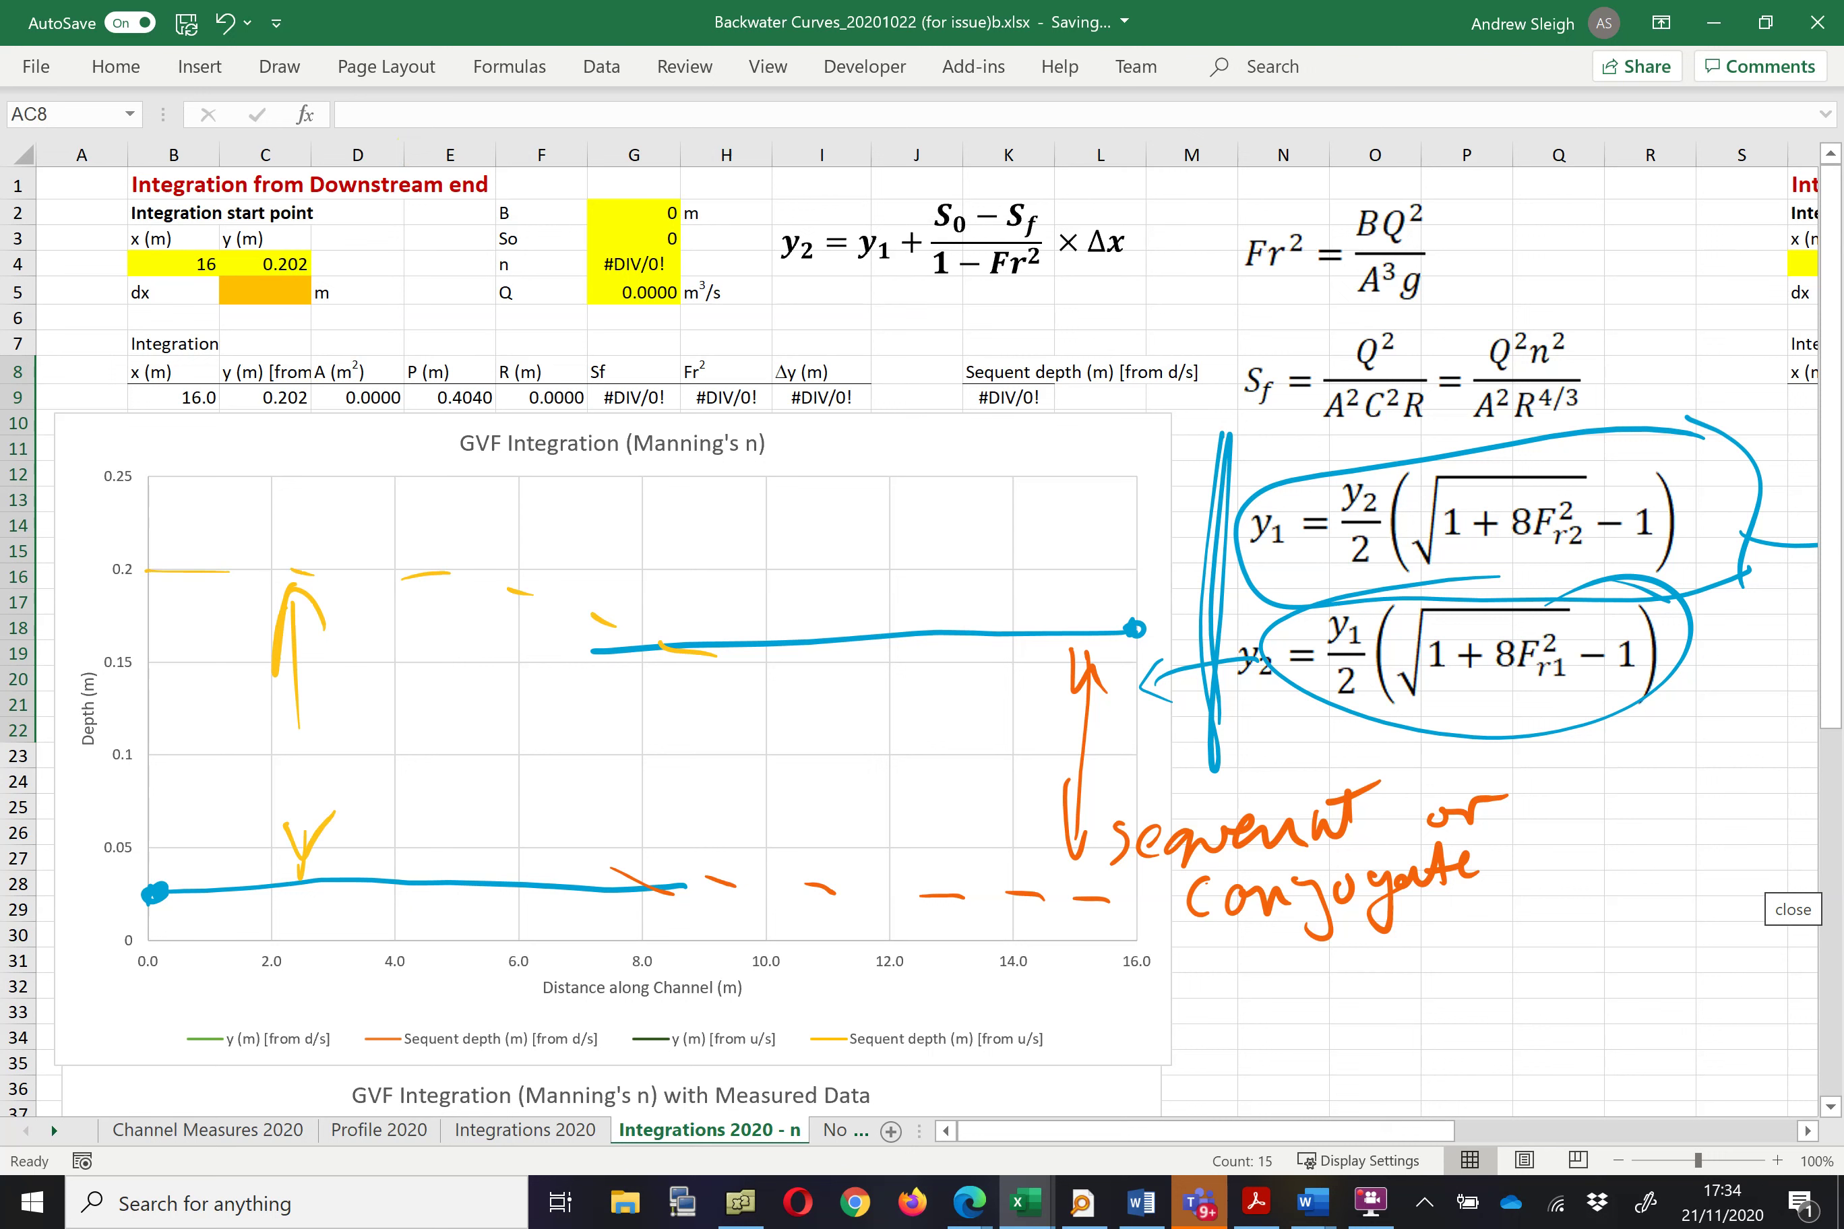
left_click_drag(341, 878, 401, 880)
left_click_drag(310, 569, 397, 564)
left_click_drag(295, 682, 302, 844)
Recolour the yellow pen light green, then circle both line crossings near 8 m and join them with a vertical double-headed arrow.
left_click(279, 67)
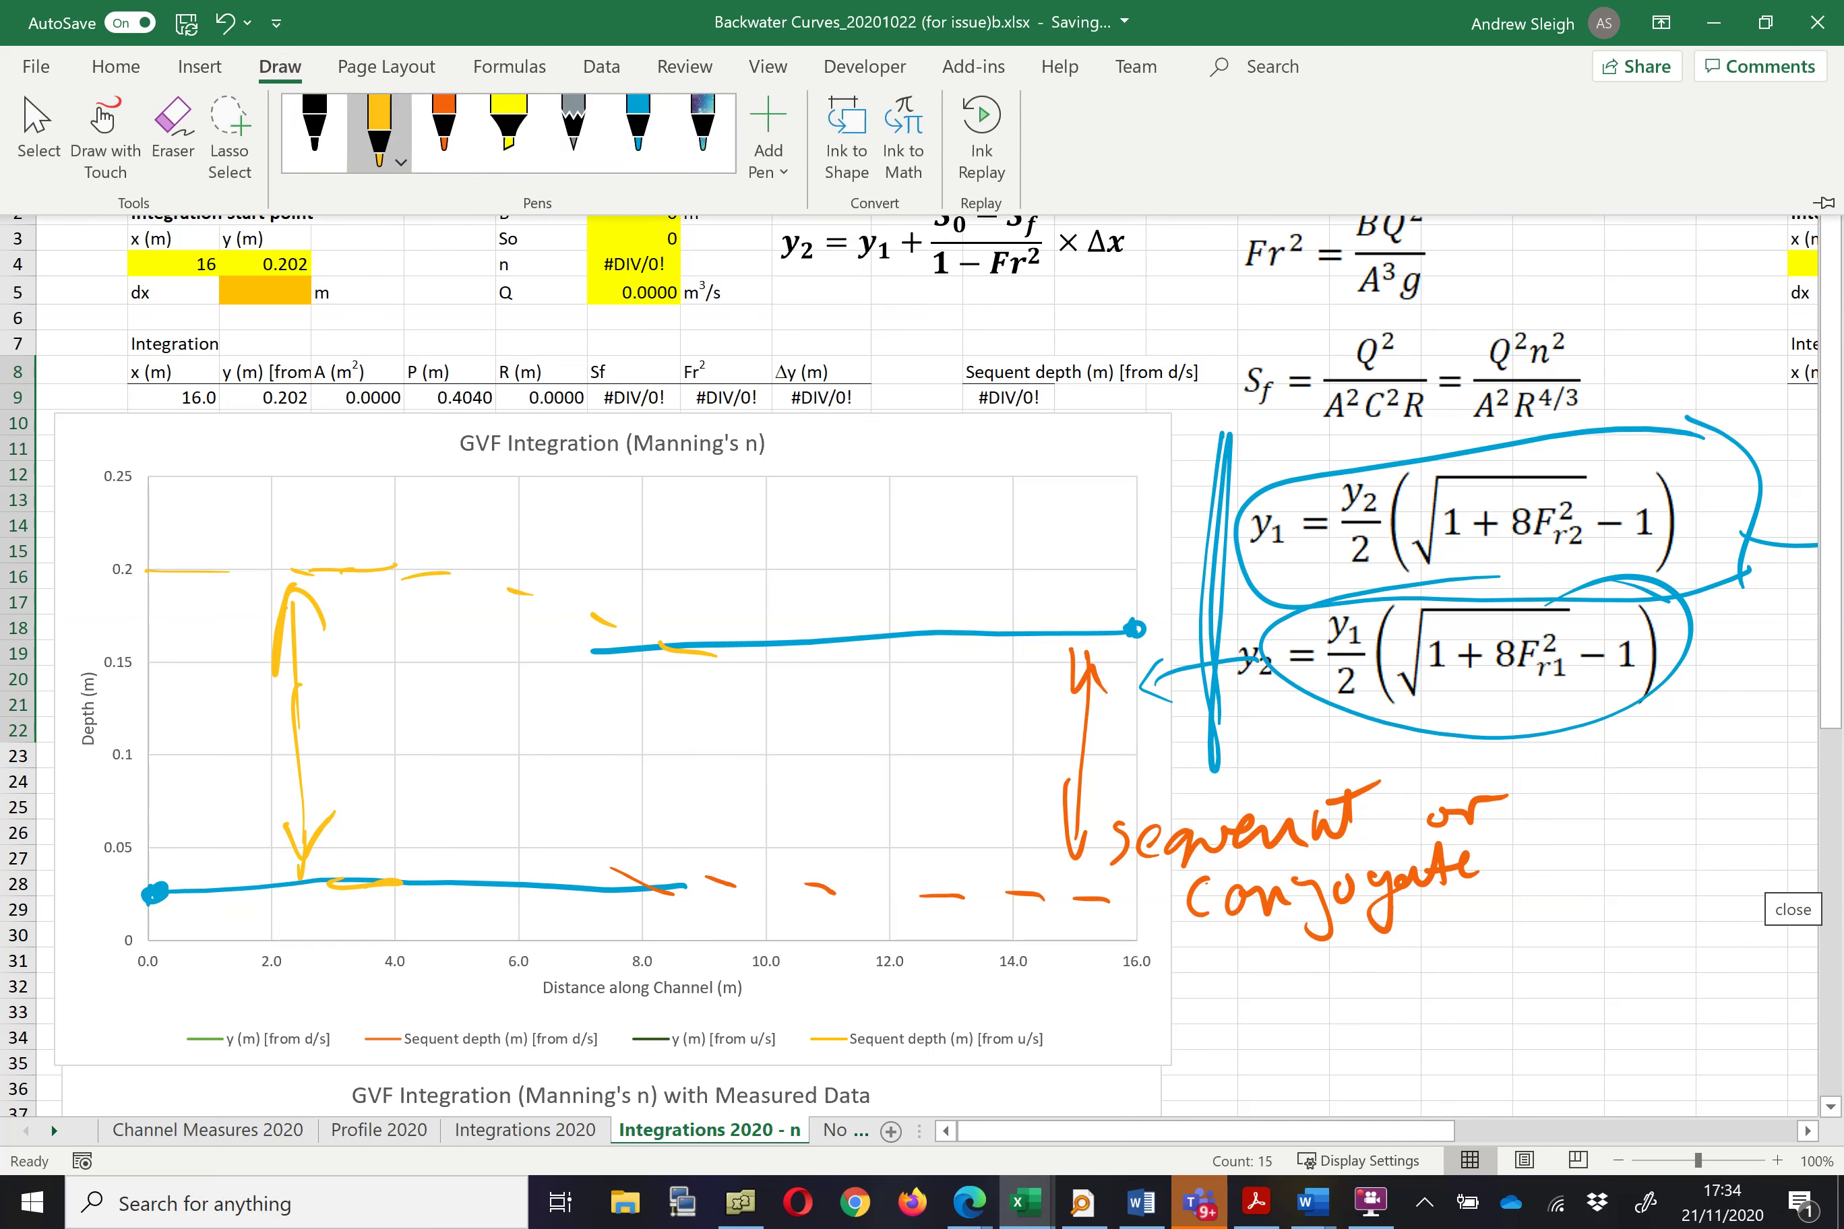
left_click(382, 151)
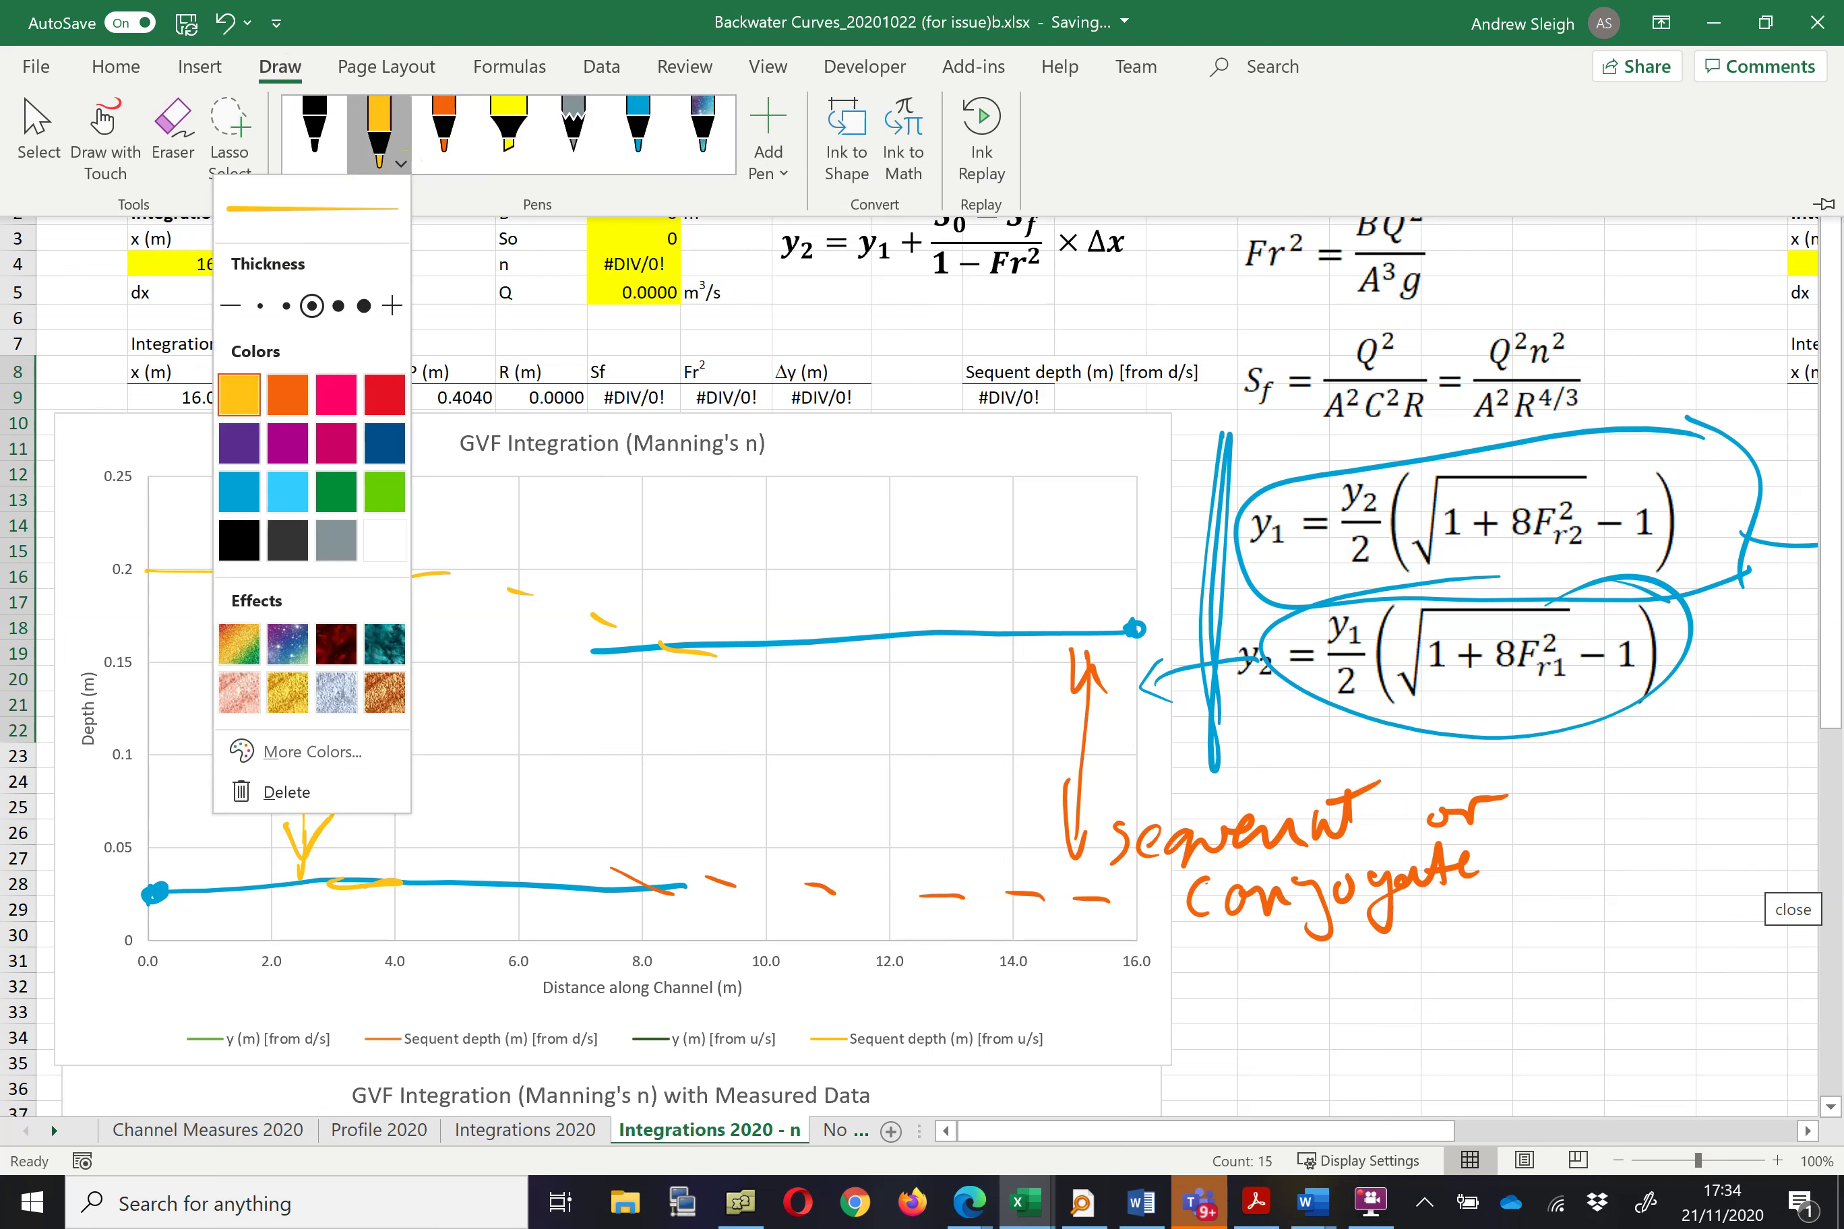
left_click(385, 497)
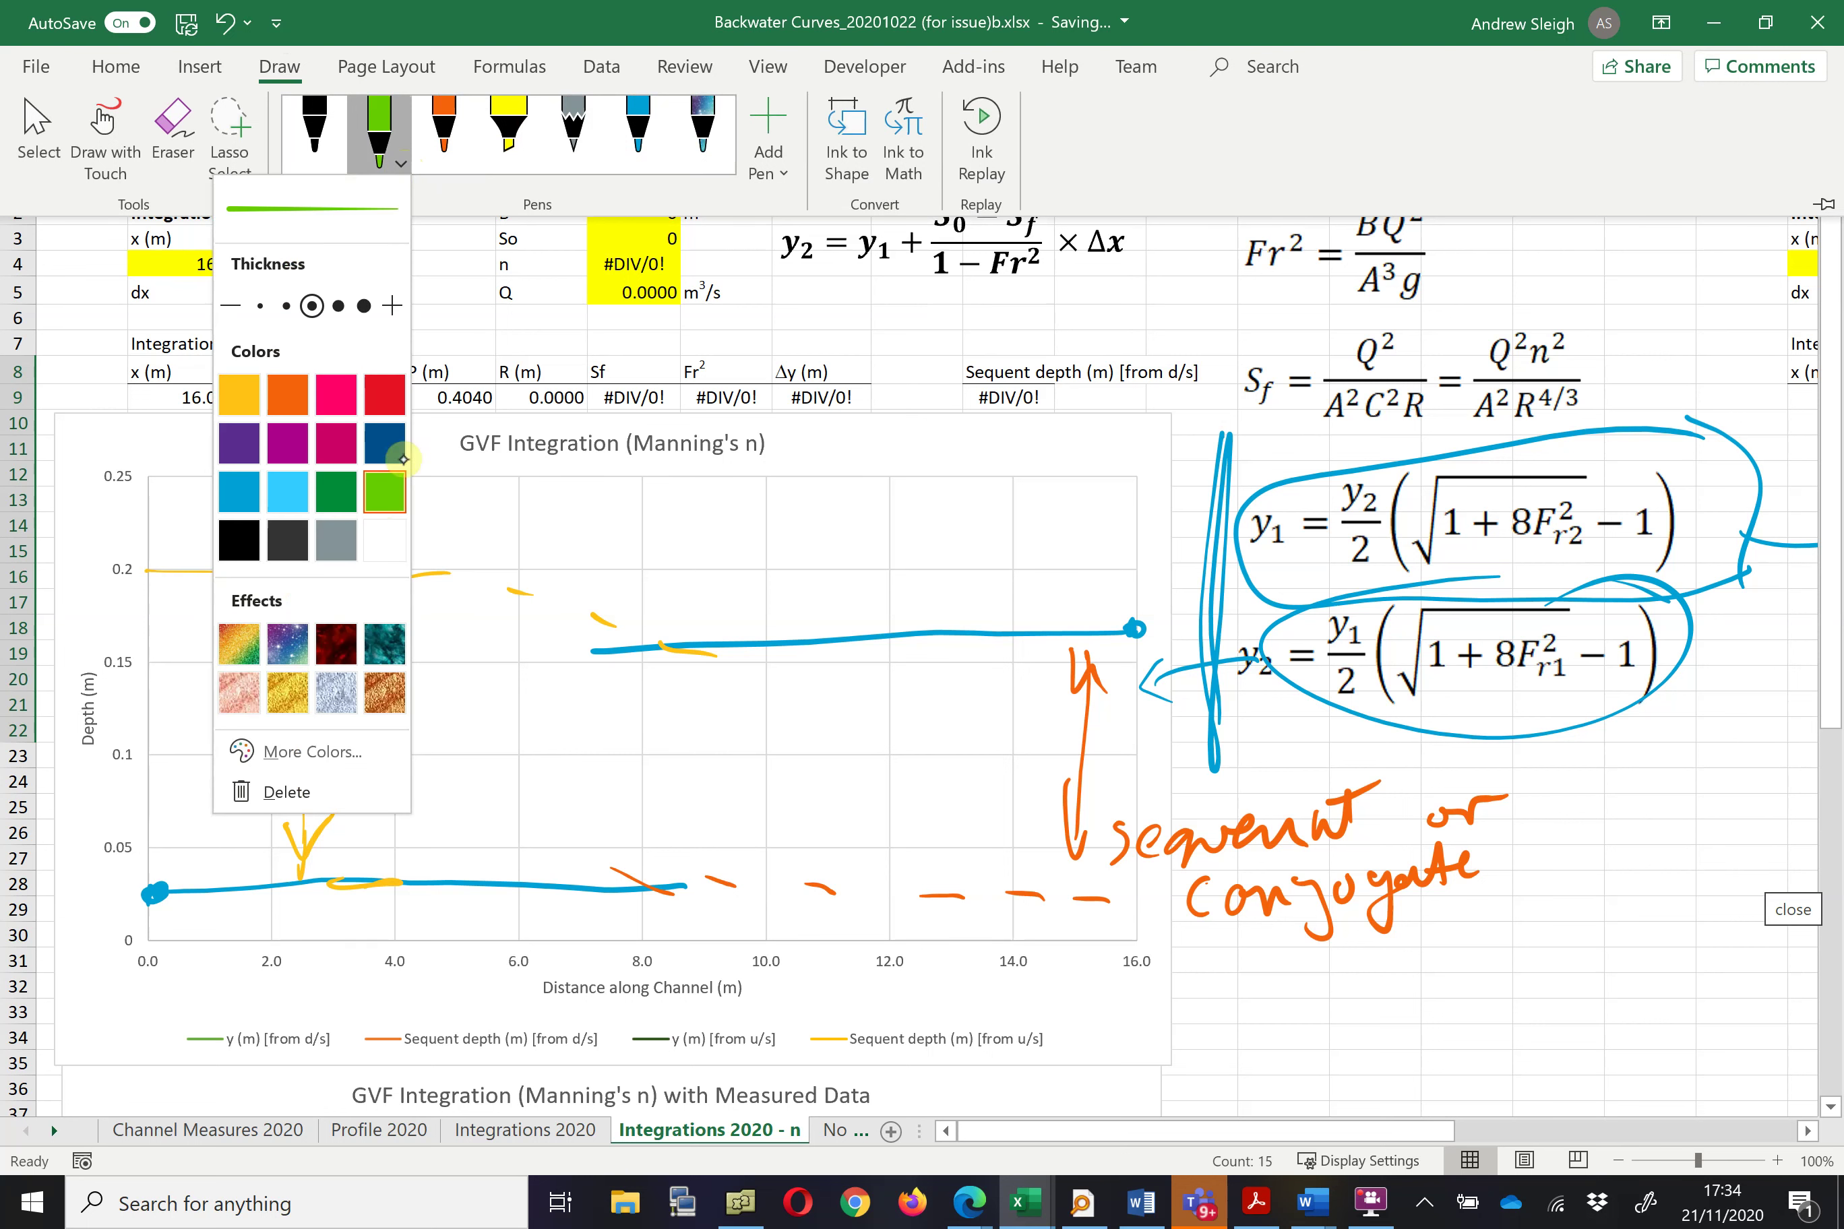
left_click_drag(652, 679, 665, 679)
left_click_drag(655, 856, 663, 897)
left_click_drag(658, 623, 647, 872)
mouse_move(658, 777)
left_mouse_down()
mouse_move(650, 904)
mouse_move(671, 583)
mouse_move(658, 612)
left_mouse_up()
mouse_move(646, 896)
left_mouse_down()
mouse_move(658, 921)
mouse_move(671, 865)
left_mouse_up()
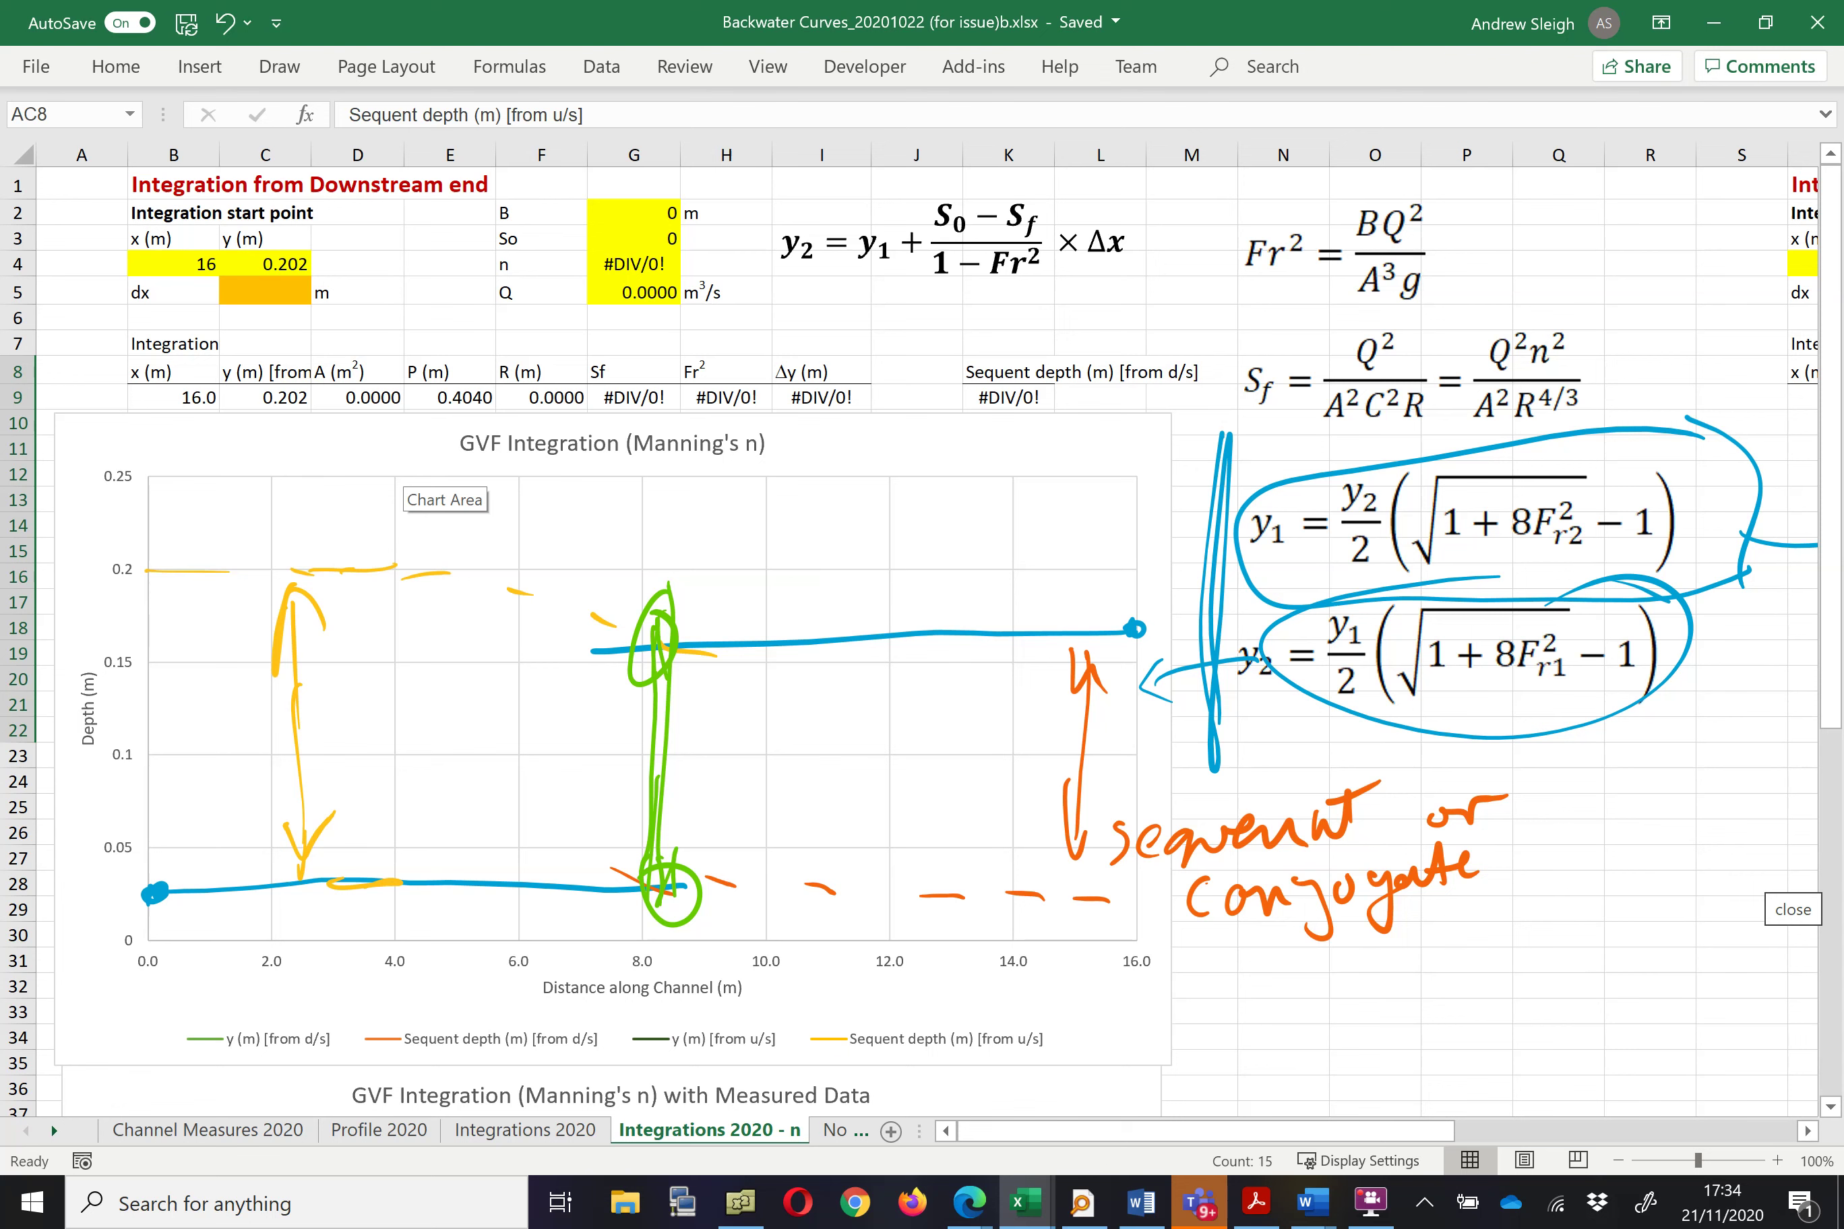
Recolour the green pen dark pink and mark crosses along the upstream line, up through the jump and along the downstream line.
left_click(199, 67)
left_click(279, 66)
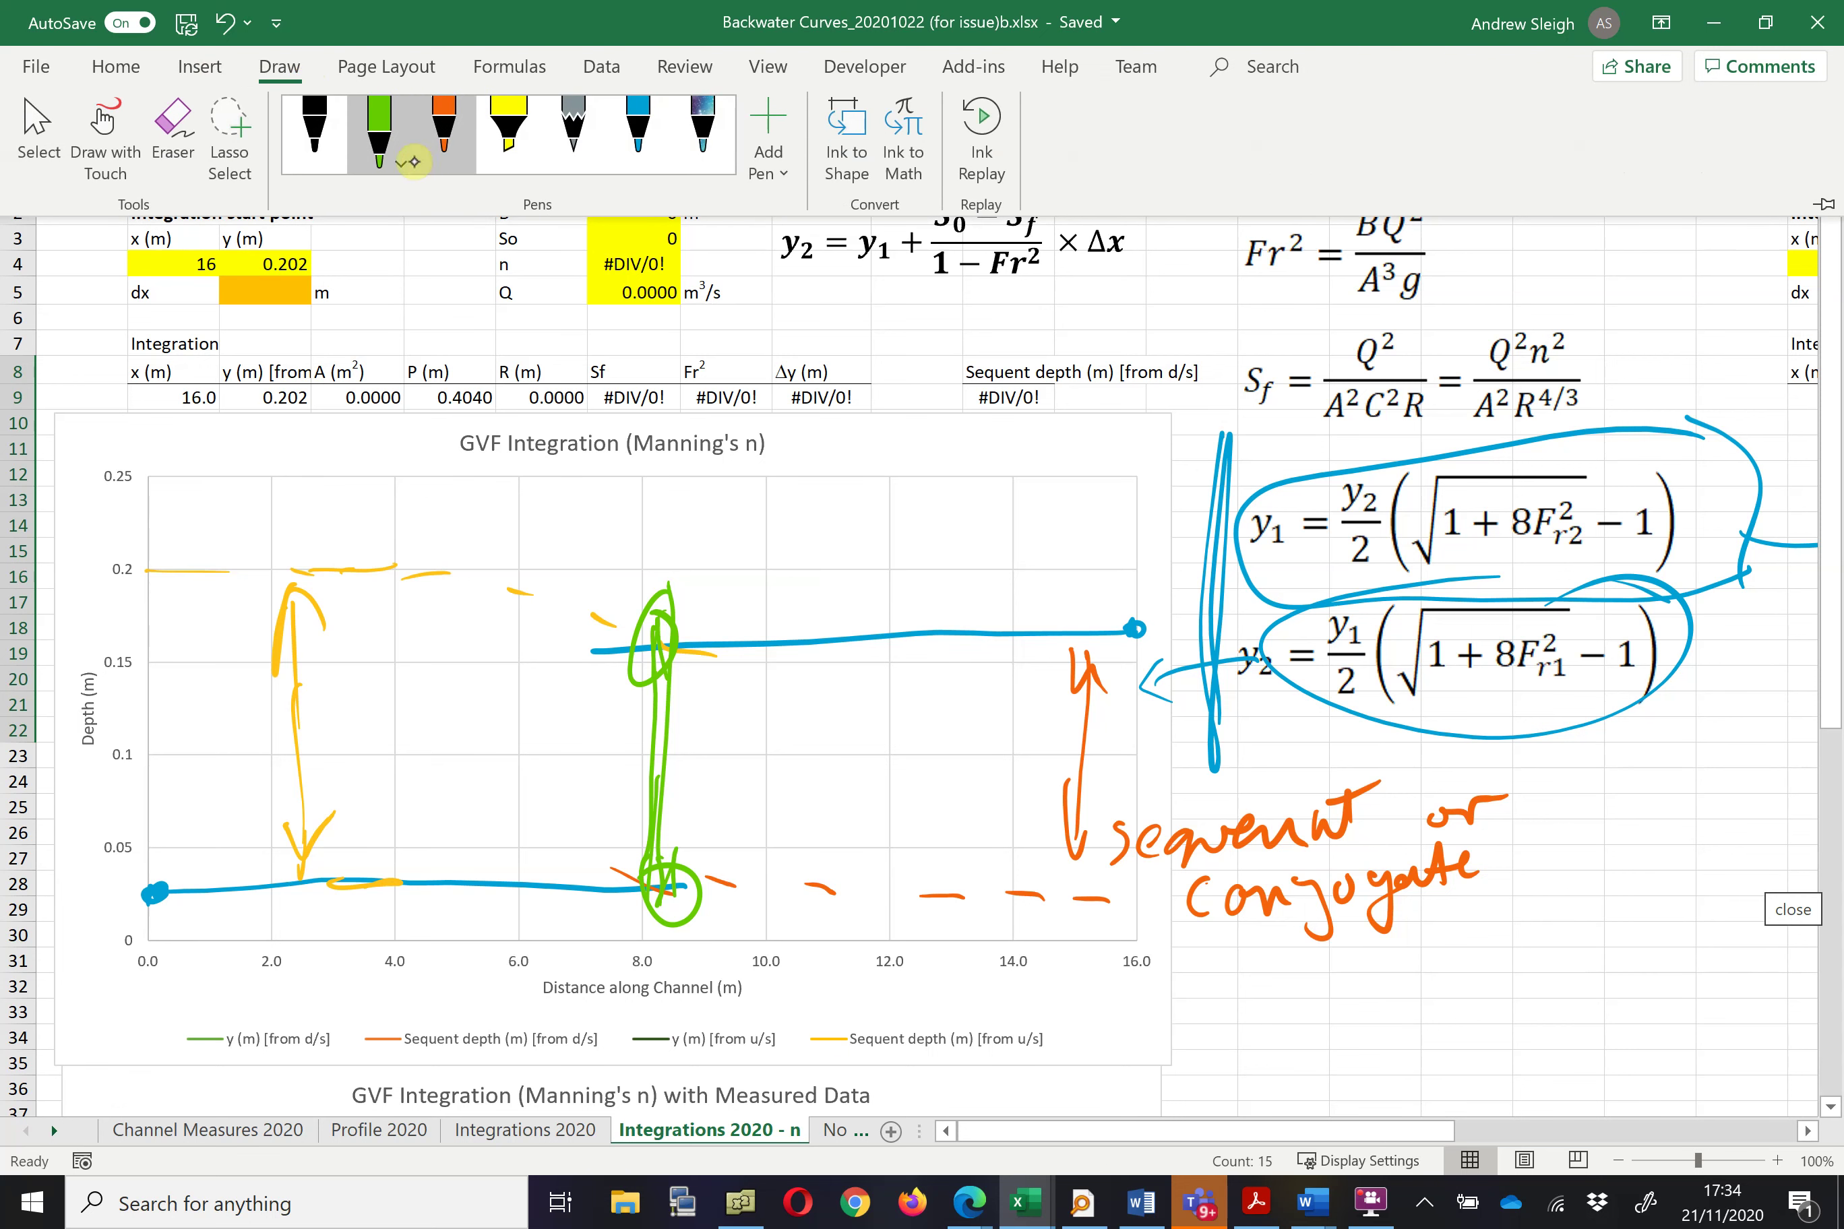
left_click(380, 131)
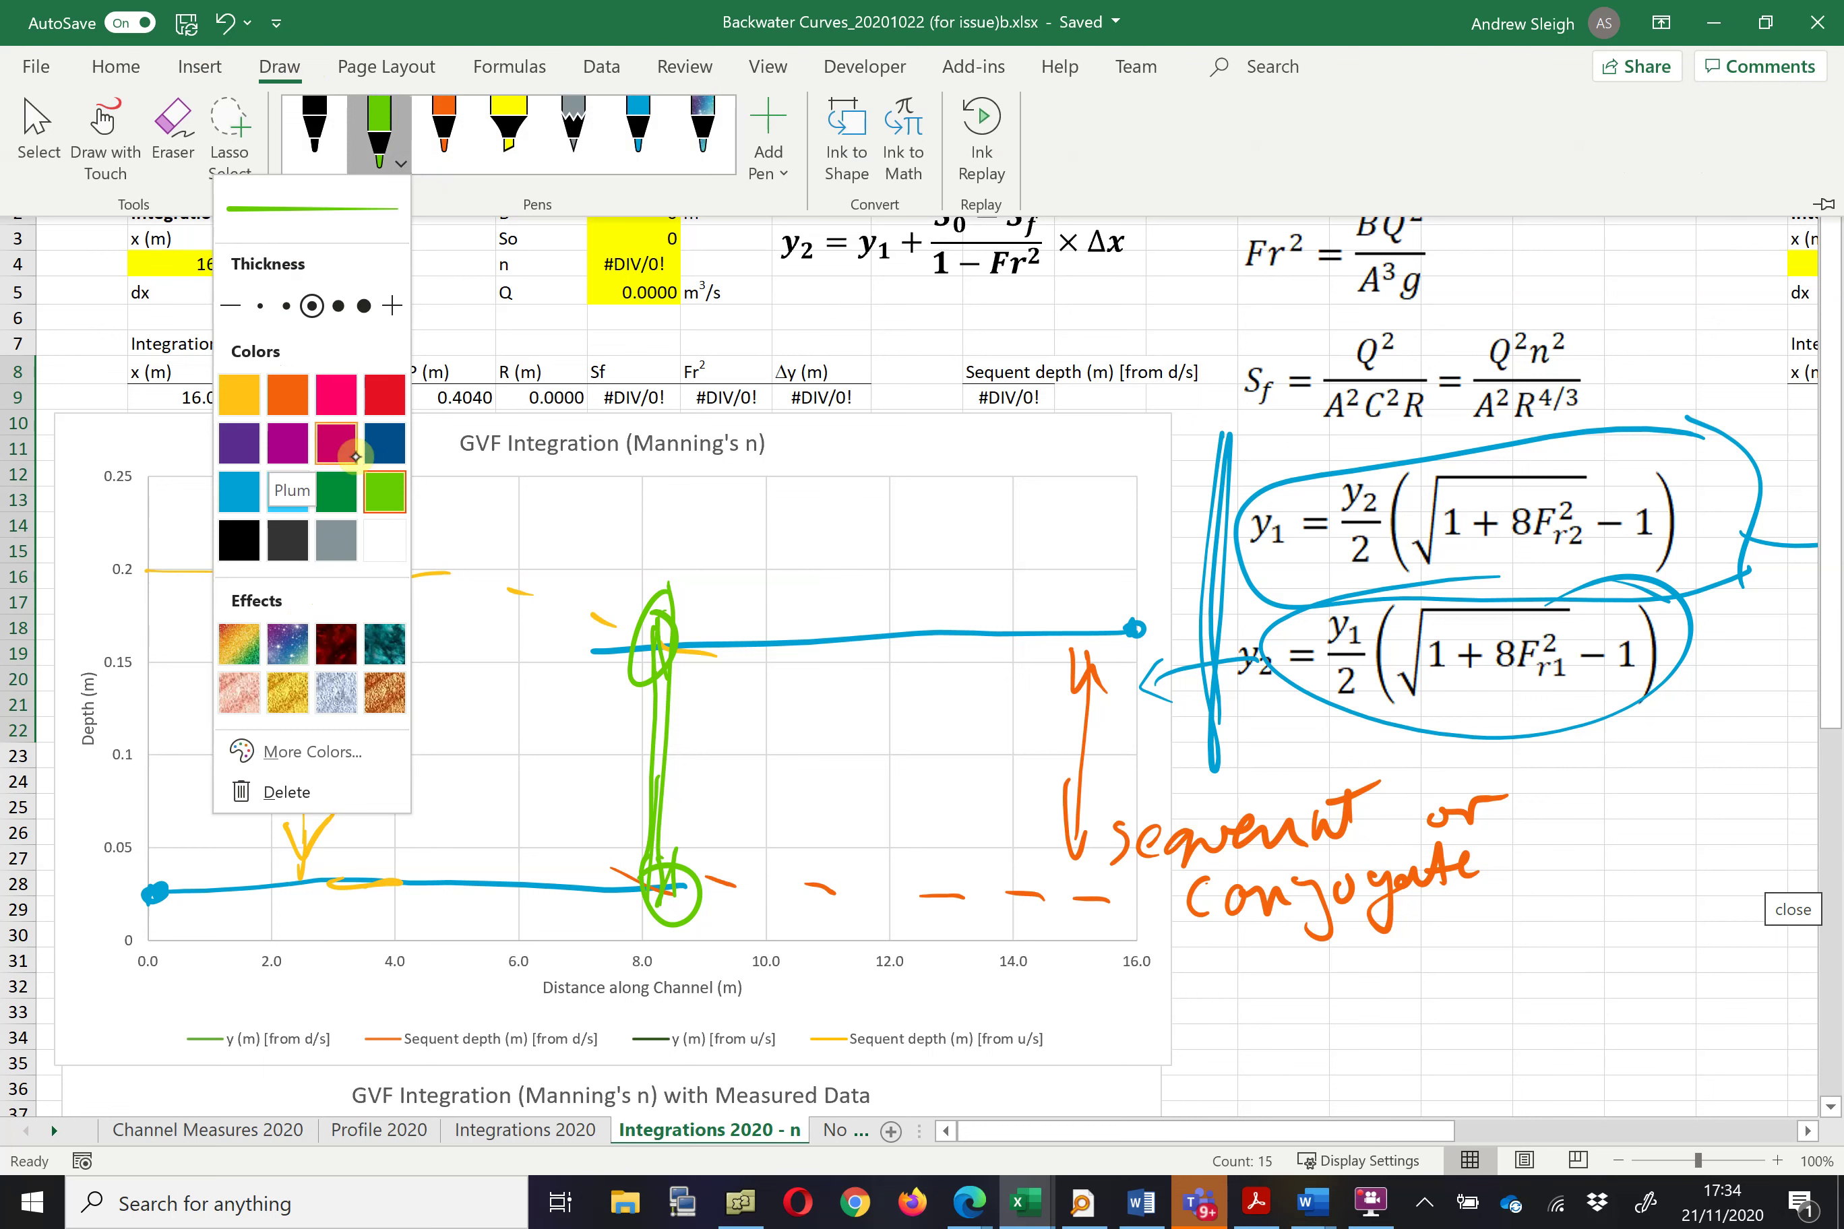
left_click(337, 442)
left_click(439, 207)
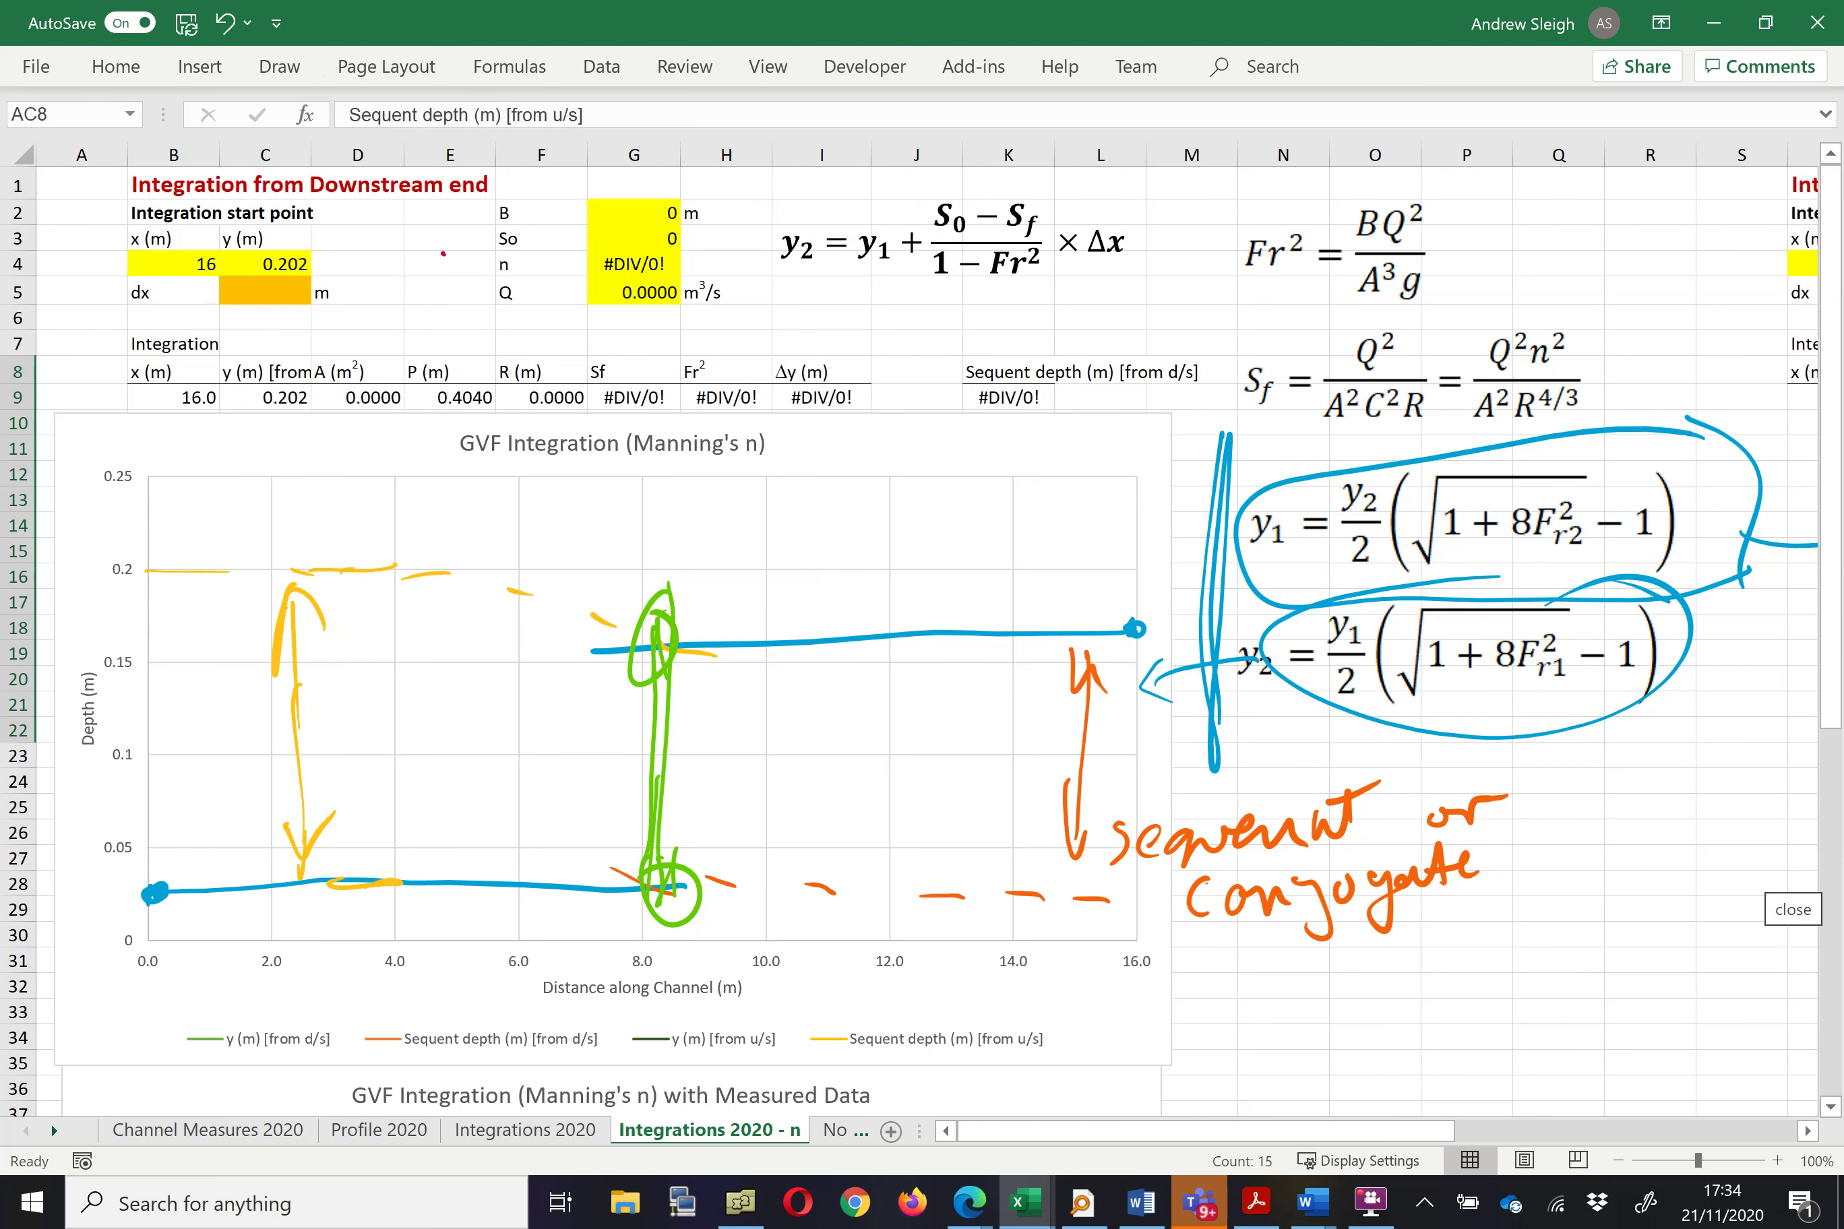
left_click_drag(188, 866, 216, 891)
left_click_drag(216, 866, 191, 894)
left_click_drag(297, 869, 326, 892)
mouse_move(334, 860)
left_mouse_down()
mouse_move(305, 887)
mouse_move(473, 878)
left_mouse_up()
mouse_move(542, 891)
left_mouse_down()
mouse_move(594, 864)
mouse_move(606, 889)
mouse_move(681, 841)
left_mouse_up()
mouse_move(655, 806)
left_mouse_down()
mouse_move(704, 825)
mouse_move(725, 768)
mouse_move(751, 759)
left_mouse_up()
left_click(712, 746)
left_click_drag(742, 708, 817, 633)
mouse_move(789, 622)
left_mouse_down()
mouse_move(778, 650)
mouse_move(886, 605)
left_mouse_up()
mouse_move(950, 609)
left_mouse_down()
mouse_move(982, 630)
mouse_move(903, 633)
left_mouse_up()
left_click_drag(856, 609, 887, 633)
mouse_move(1037, 616)
left_mouse_down()
mouse_move(1025, 628)
mouse_move(1067, 631)
left_mouse_up()
mouse_move(1147, 610)
left_mouse_down()
mouse_move(1107, 638)
mouse_move(1125, 630)
left_mouse_up()
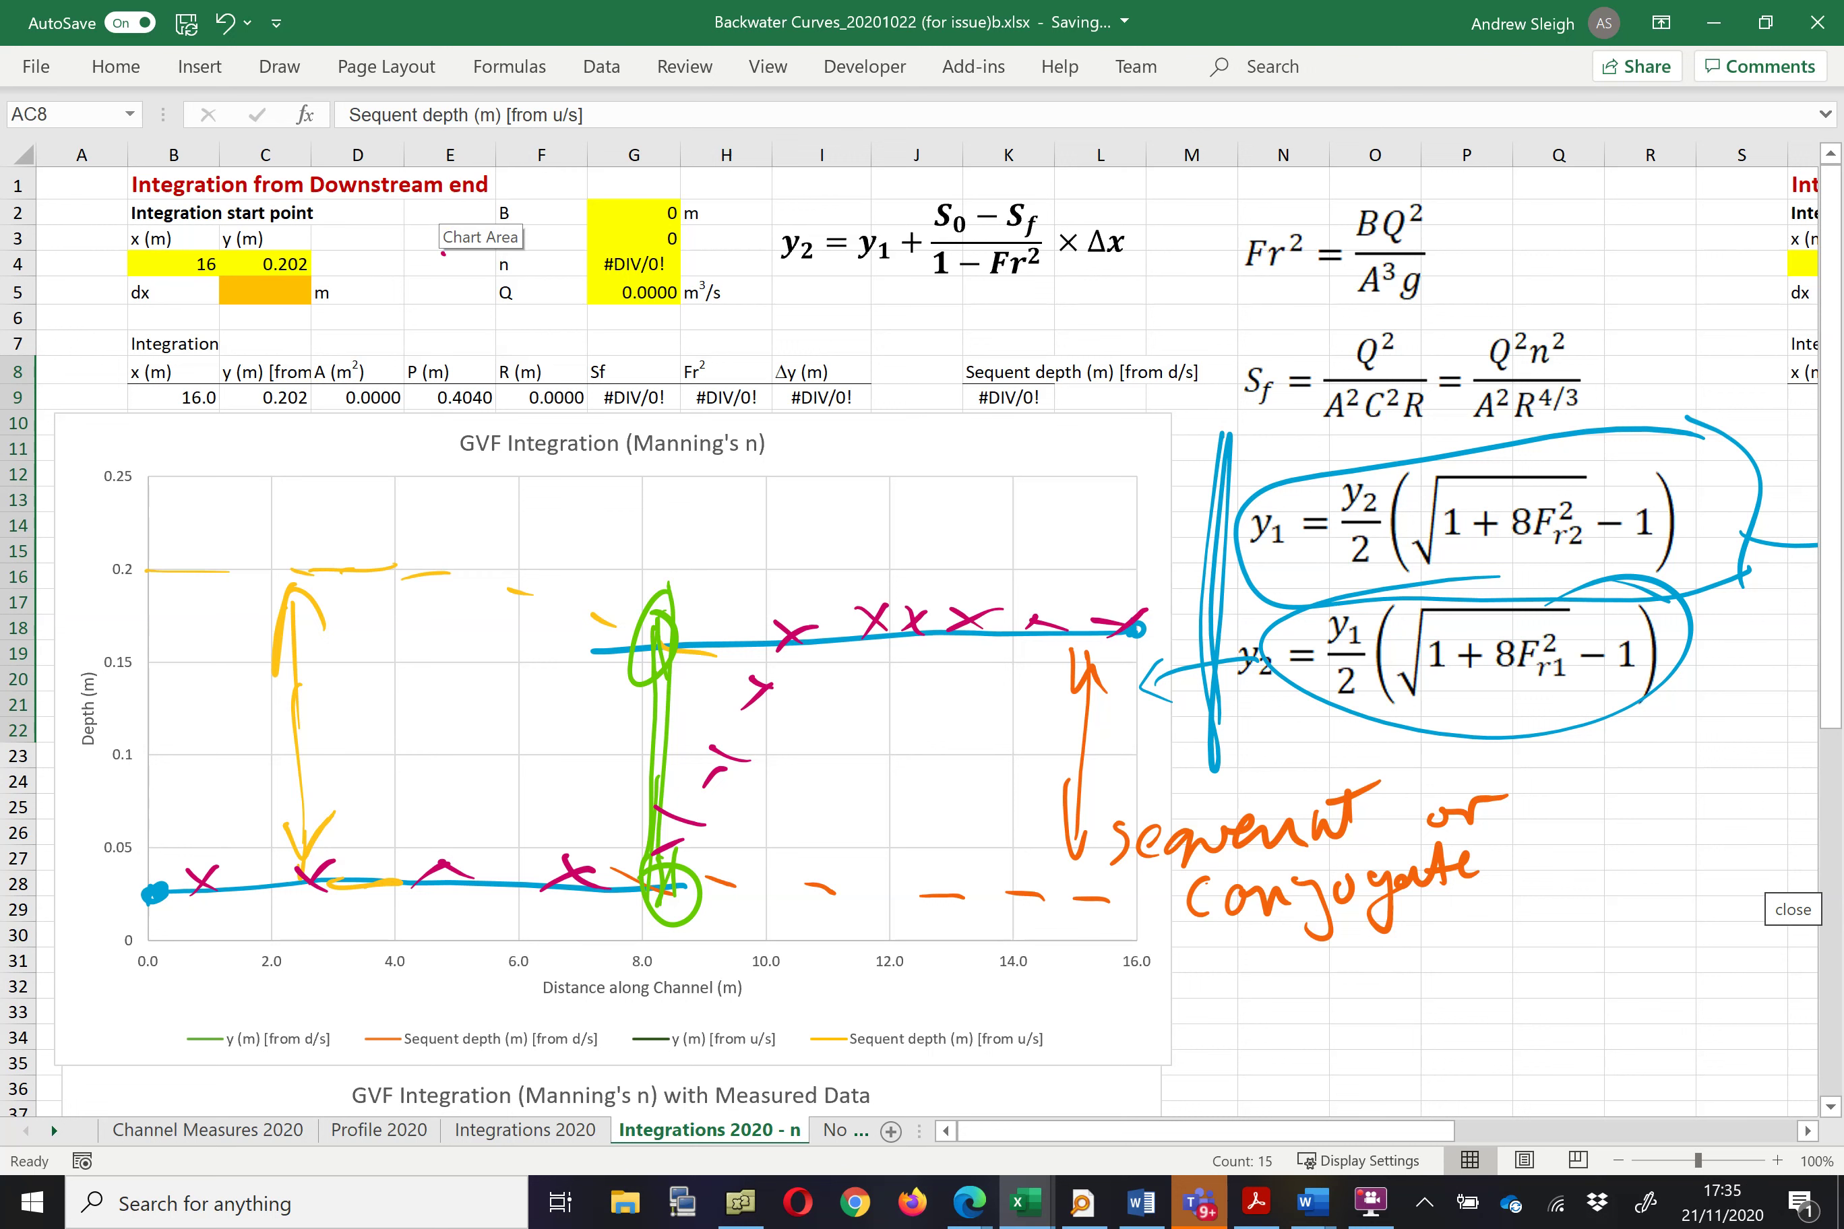